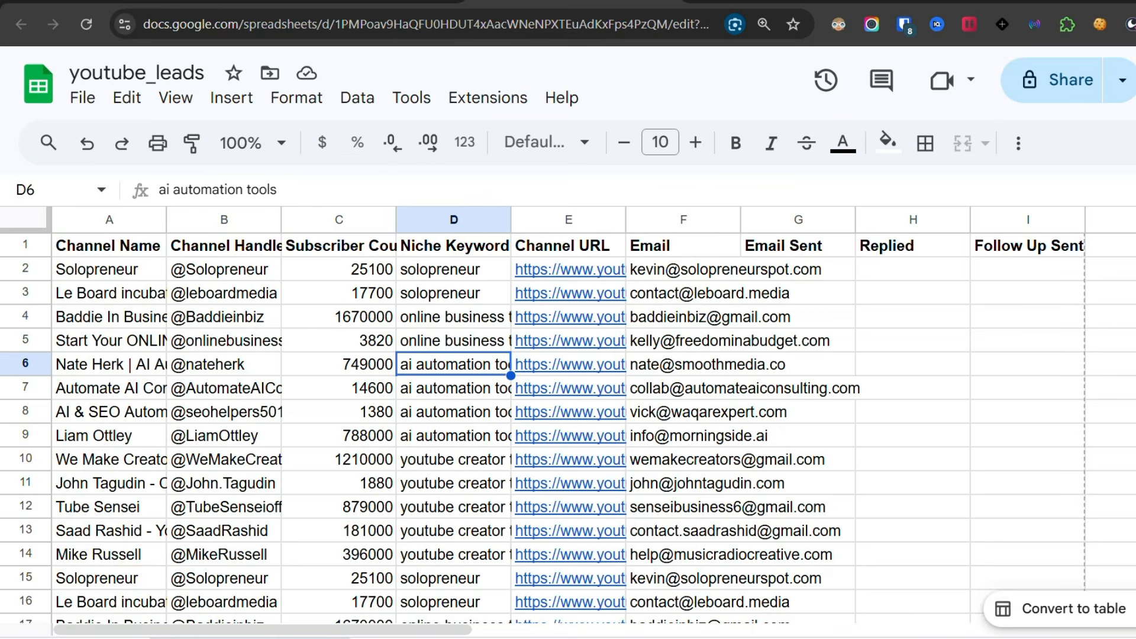
# Review the tracking columns of the youtube_leads sheet and read the outreach and follow-up emails in Gmail.
pyautogui.scroll(-4, 568, 426)
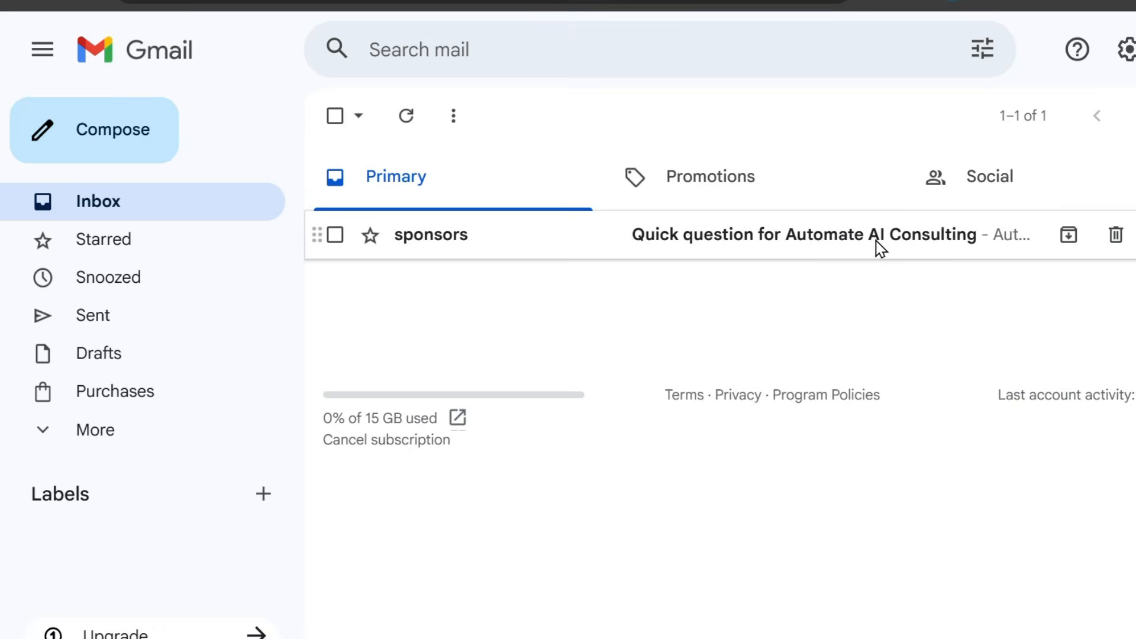
pyautogui.click(876, 246)
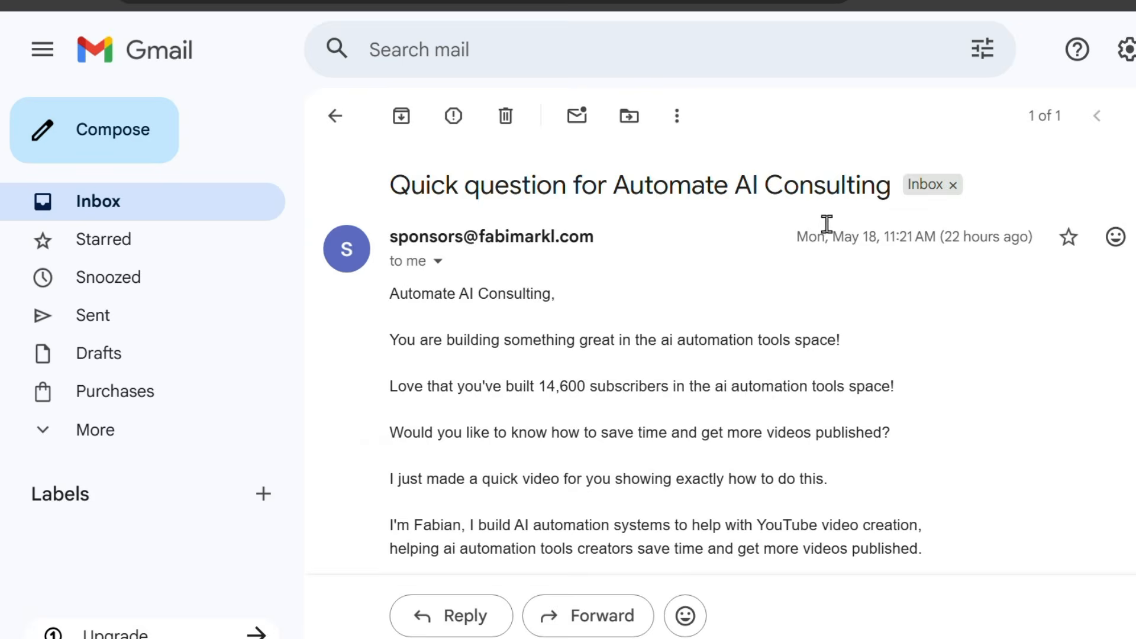
pyautogui.scroll(-3, 794, 307)
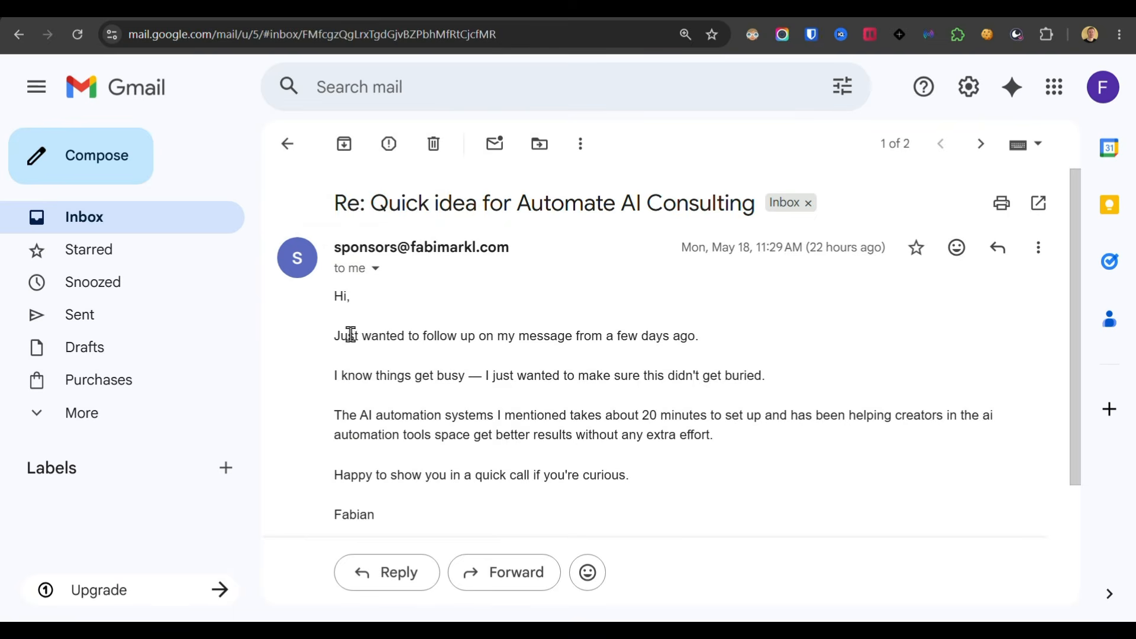
pyautogui.moveTo(431, 341); pyautogui.dragTo(576, 353)
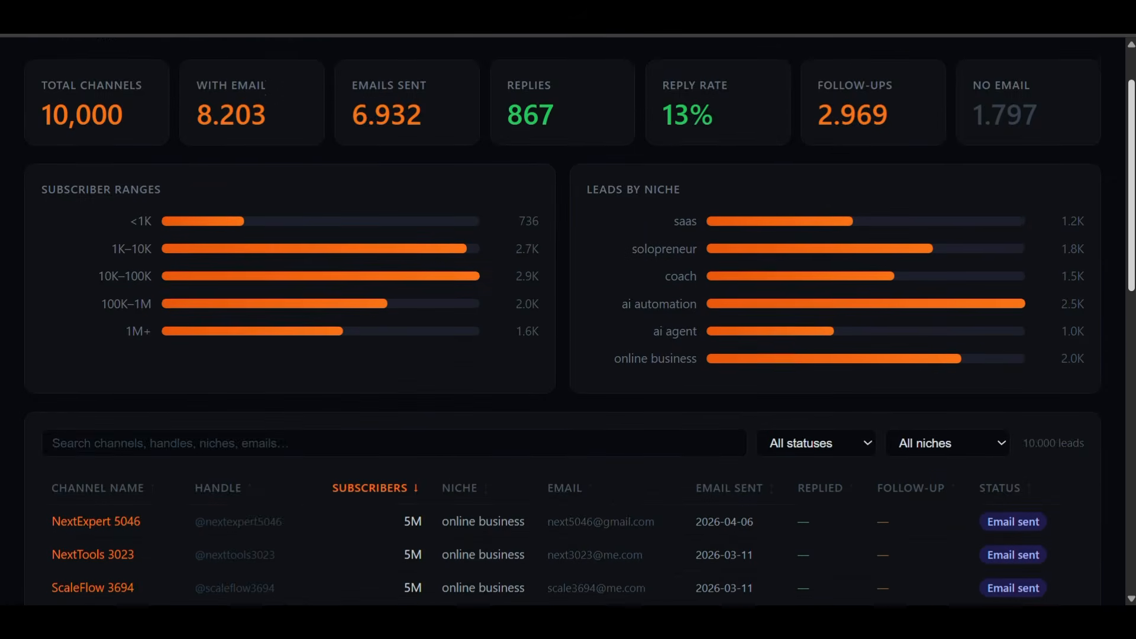
pyautogui.scroll(-4, 568, 319)
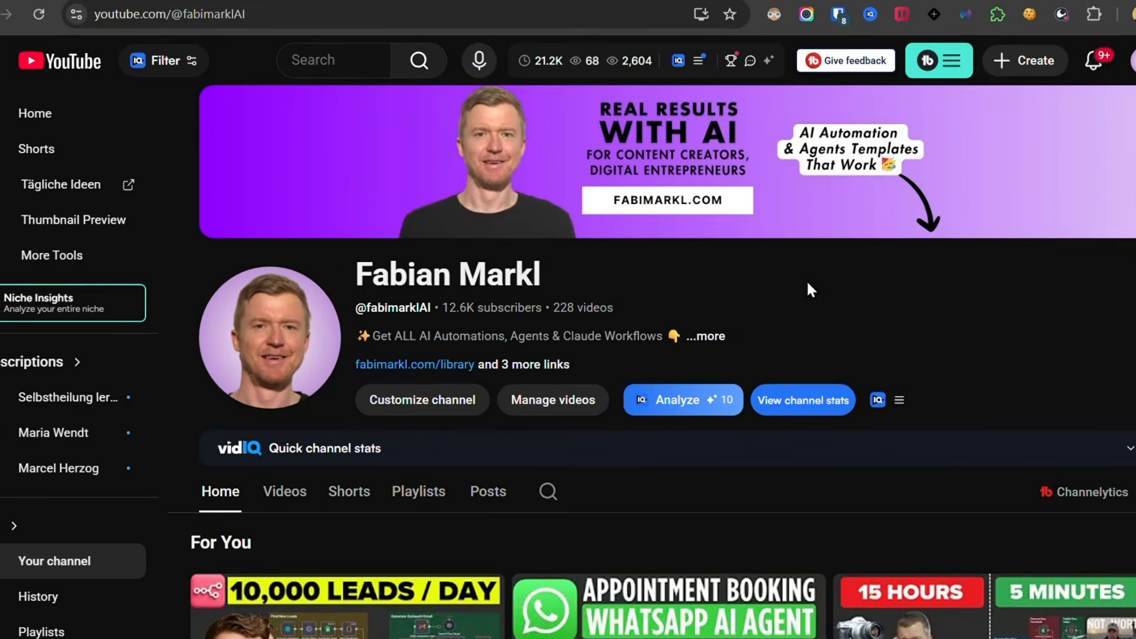
# Examine the contact lines in the YouTube channel's full description and the heading of the YouTube Lead Gen cost calculator.
pyautogui.click(709, 336)
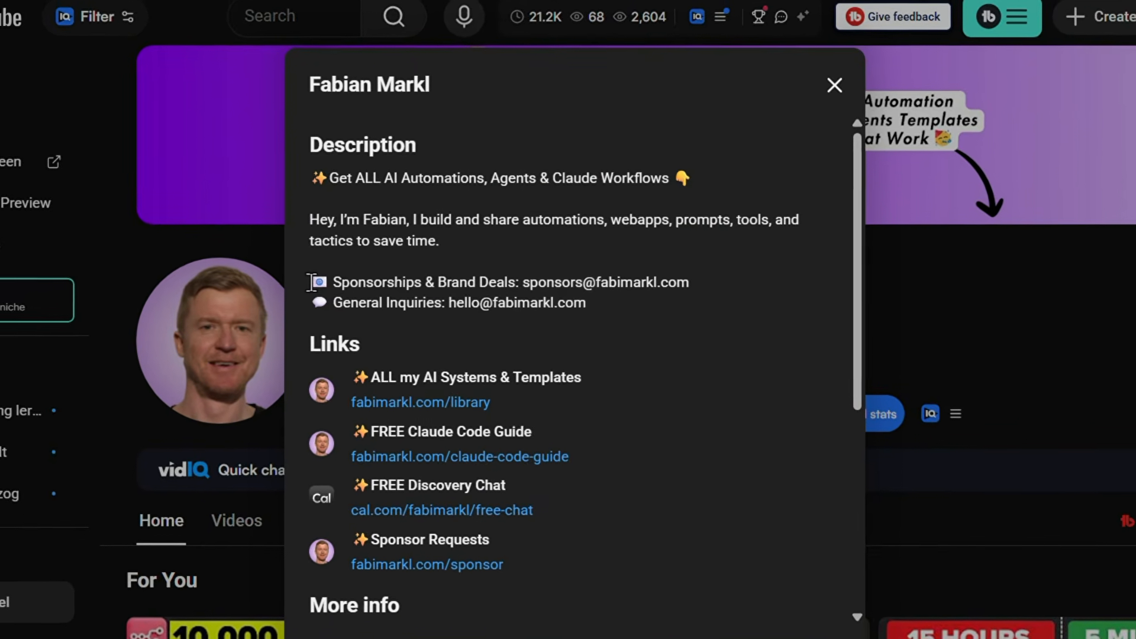
pyautogui.moveTo(323, 284); pyautogui.dragTo(711, 310)
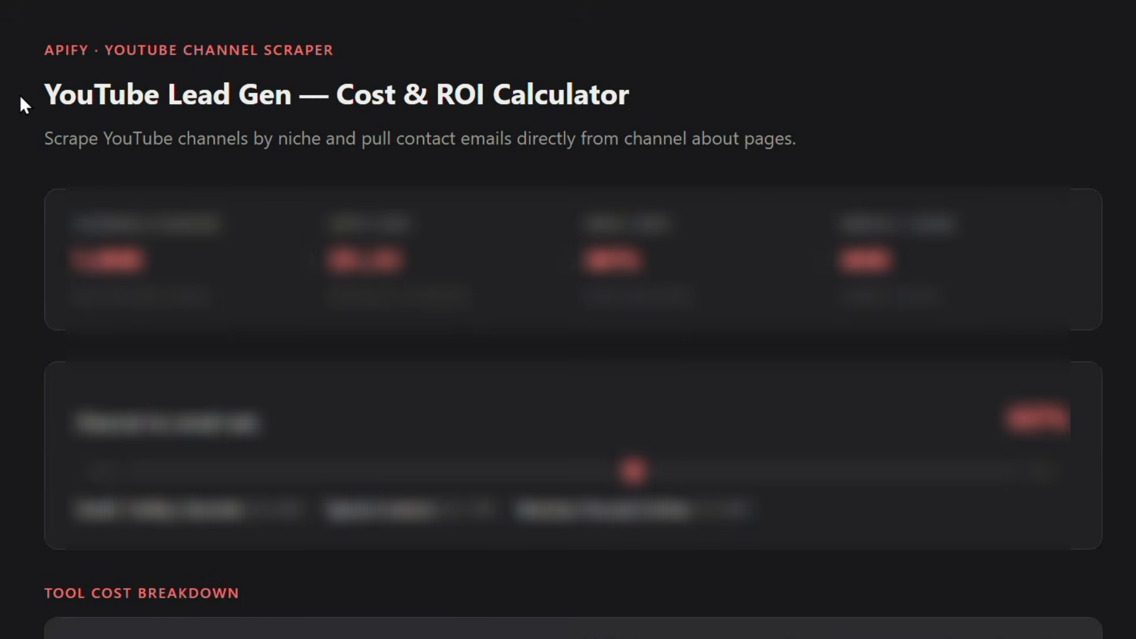
pyautogui.moveTo(21, 98); pyautogui.dragTo(630, 92)
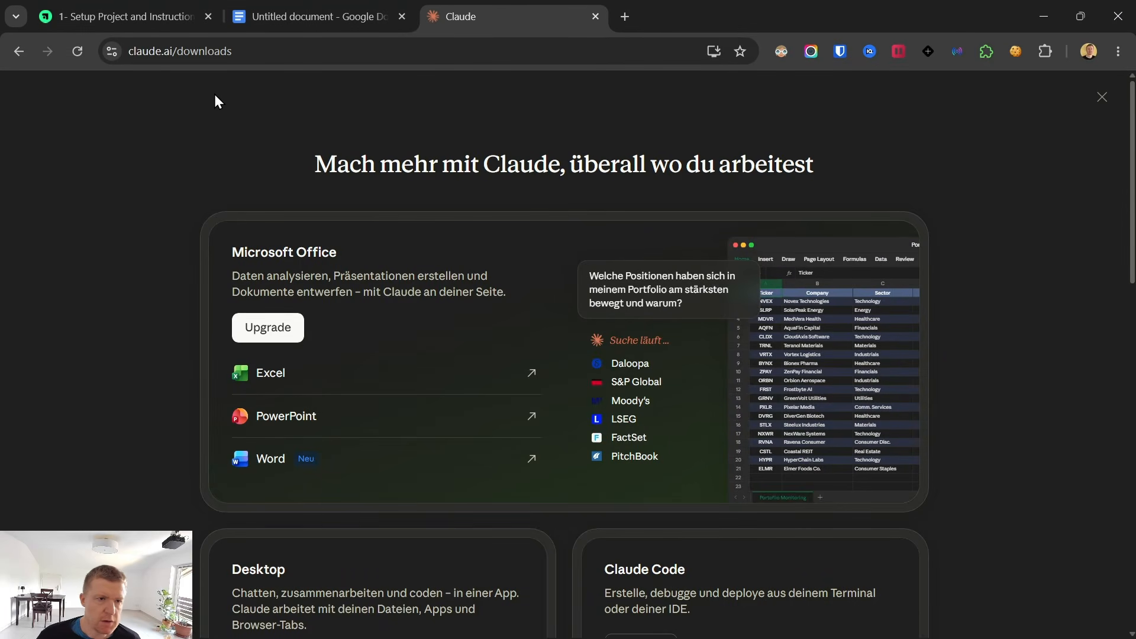
# Switch to the Claude desktop app and create a Cowork project from scratch named "YouTube Leads Demo".
pyautogui.moveTo(257, 51); pyautogui.dragTo(94, 50)
pyautogui.click(111, 233)
pyautogui.moveTo(771, 630)
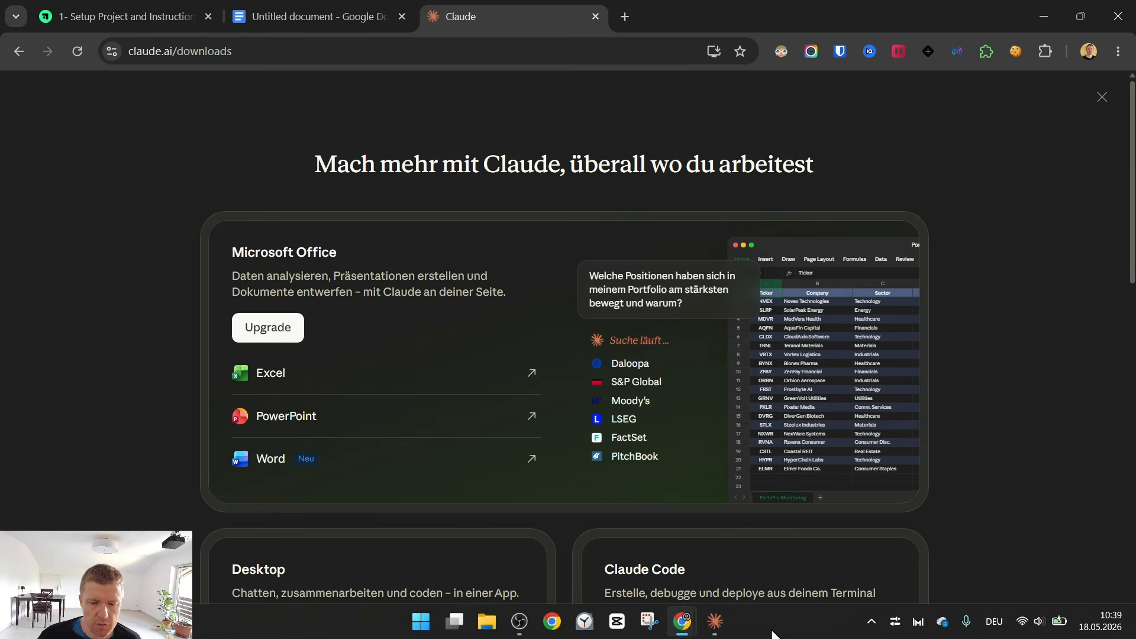
pyautogui.click(715, 619)
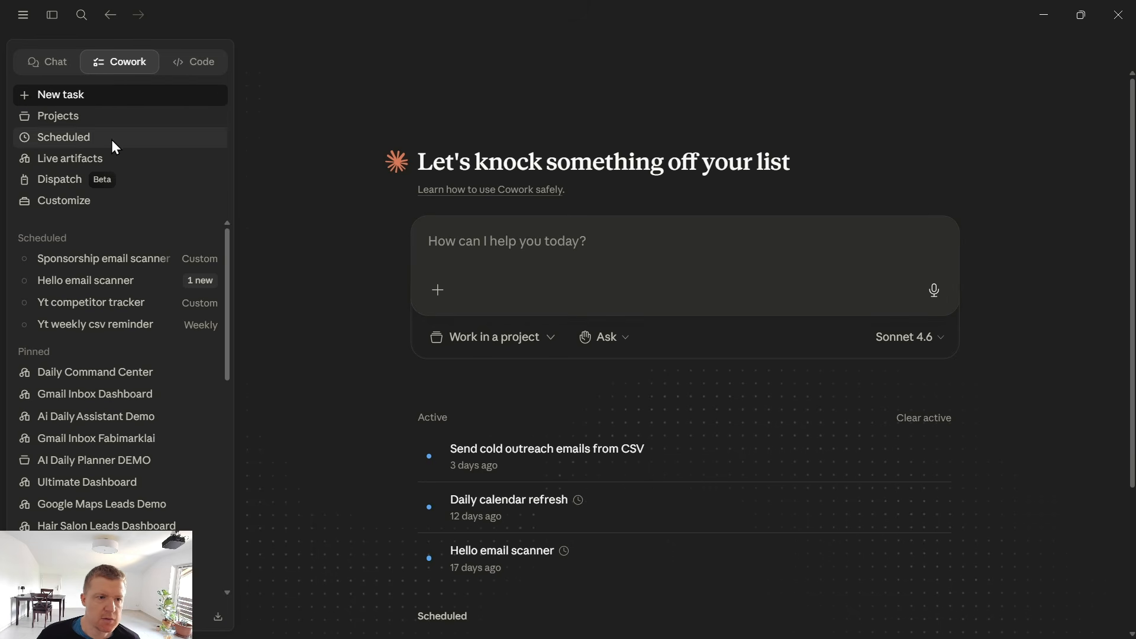
pyautogui.click(83, 116)
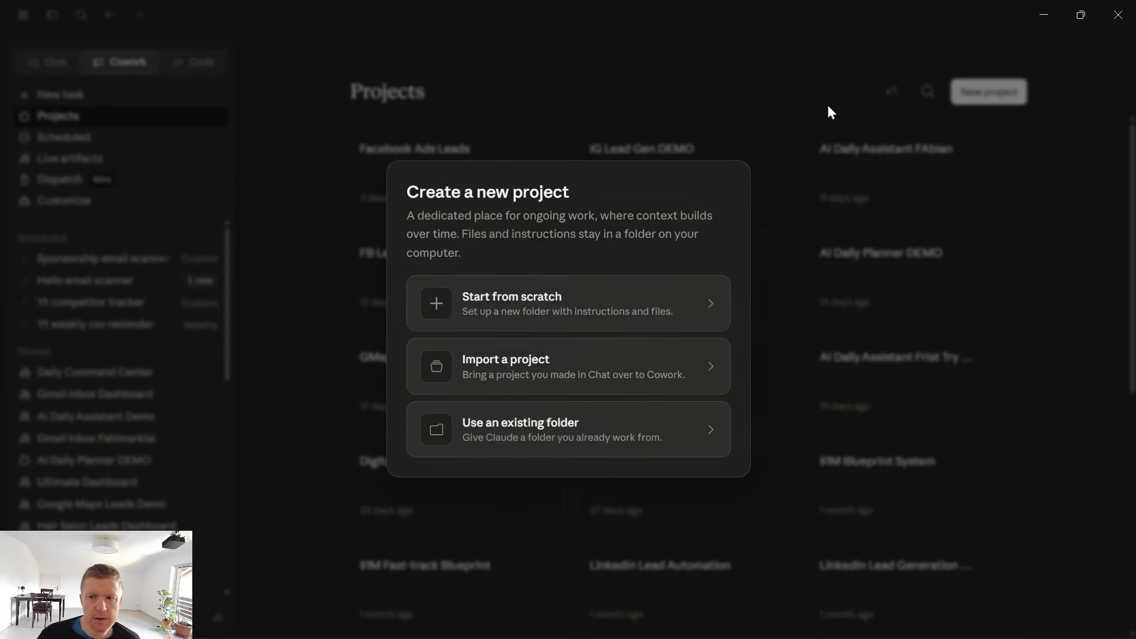
pyautogui.click(503, 304)
pyautogui.write('YouTube Leads Demo')
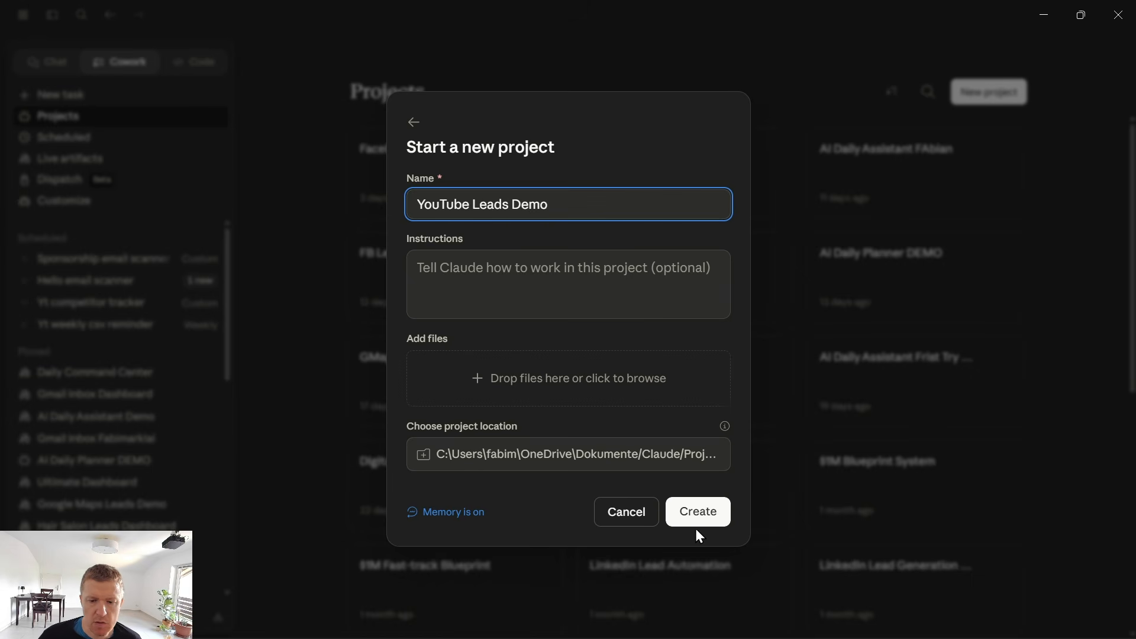
pyautogui.click(711, 520)
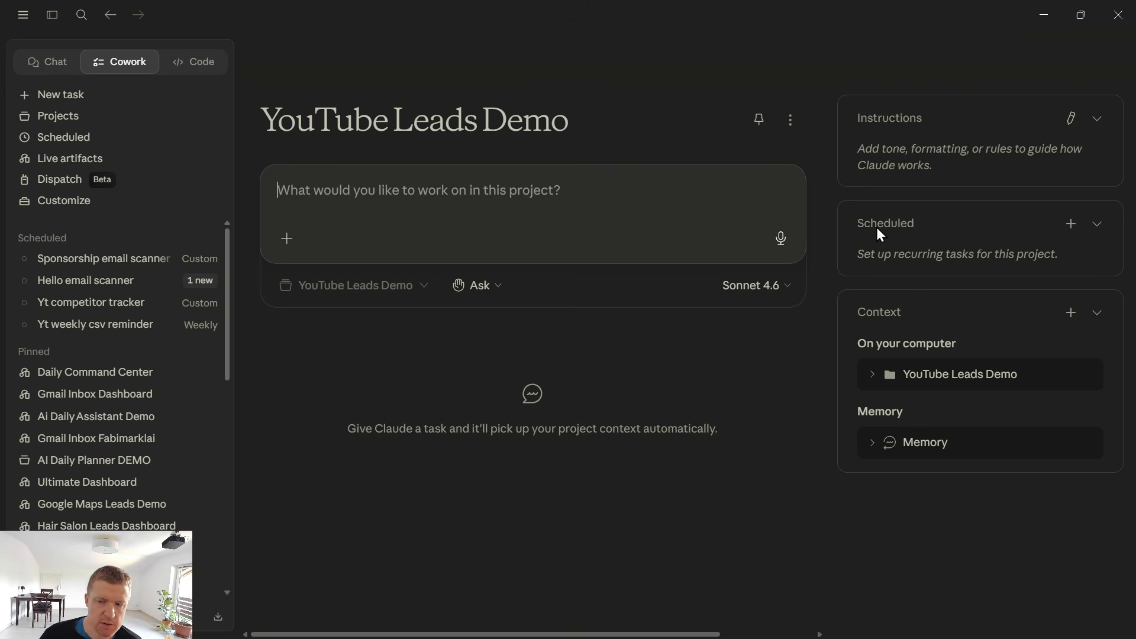
# Open the project's instructions for editing and switch to the "1- Setup Project and Instructions" course lesson in Chrome.
pyautogui.click(873, 375)
pyautogui.click(873, 376)
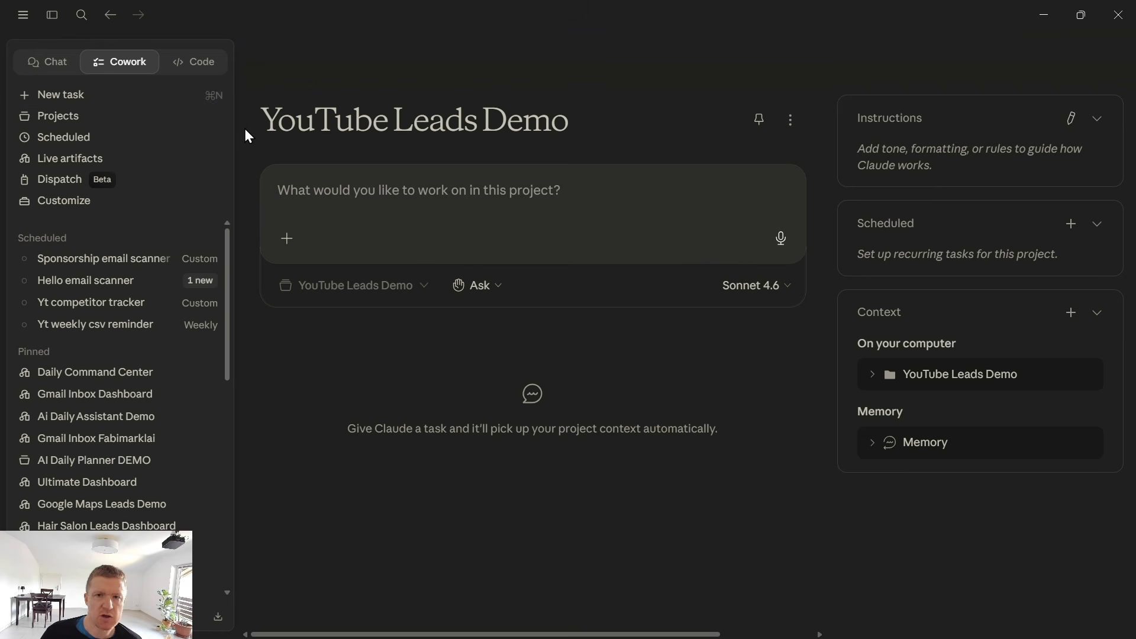
pyautogui.click(1071, 118)
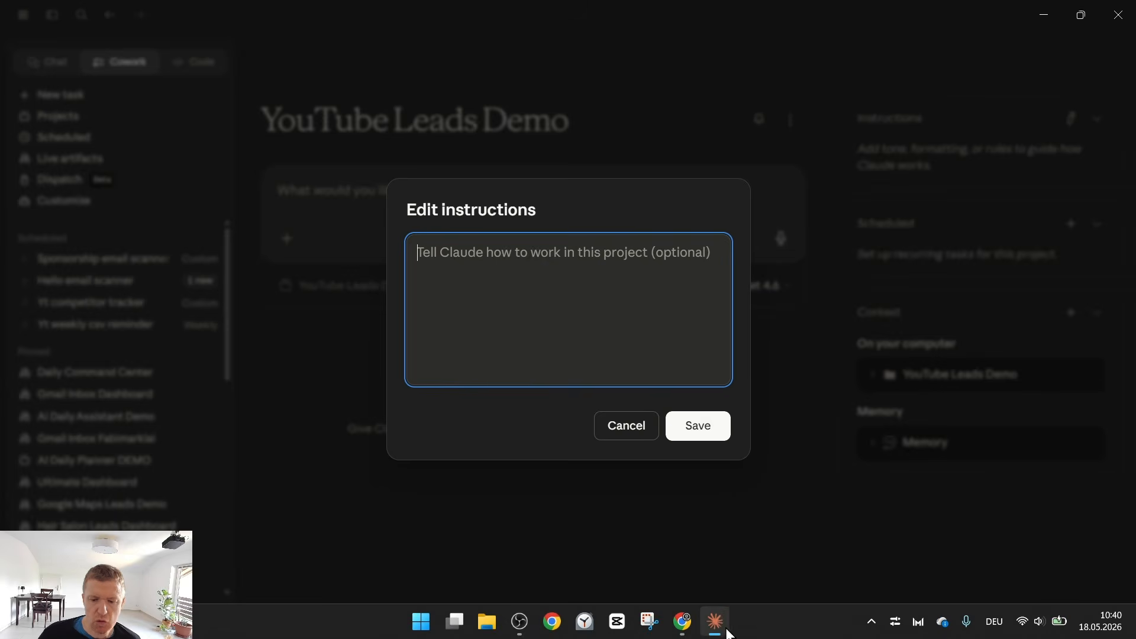
pyautogui.moveTo(694, 627)
pyautogui.click(663, 540)
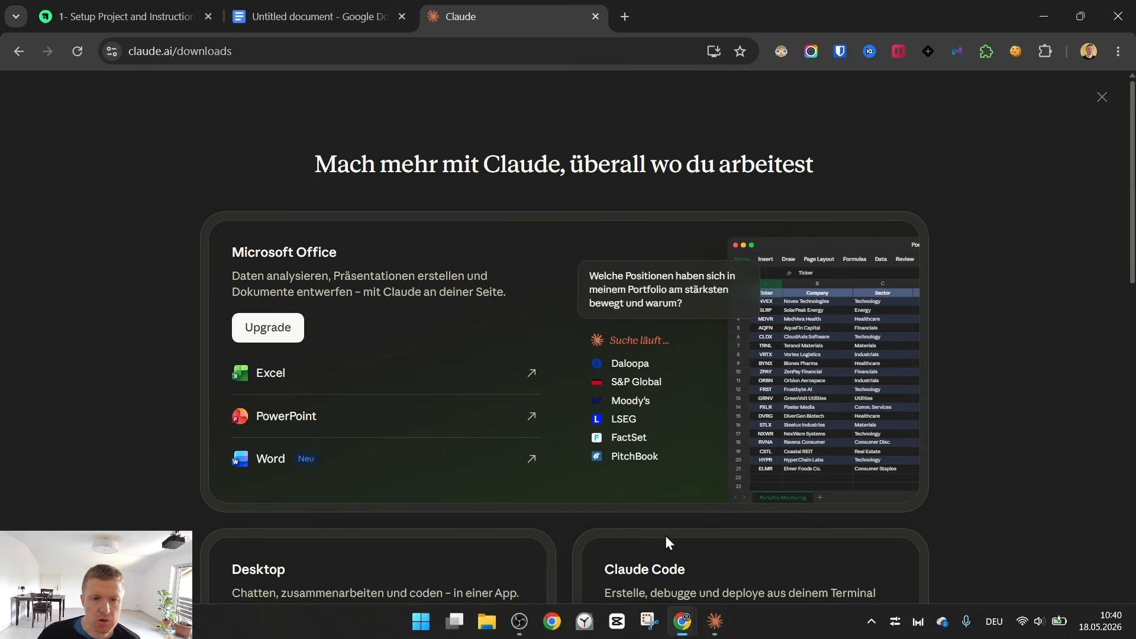
pyautogui.click(355, 12)
pyautogui.click(155, 4)
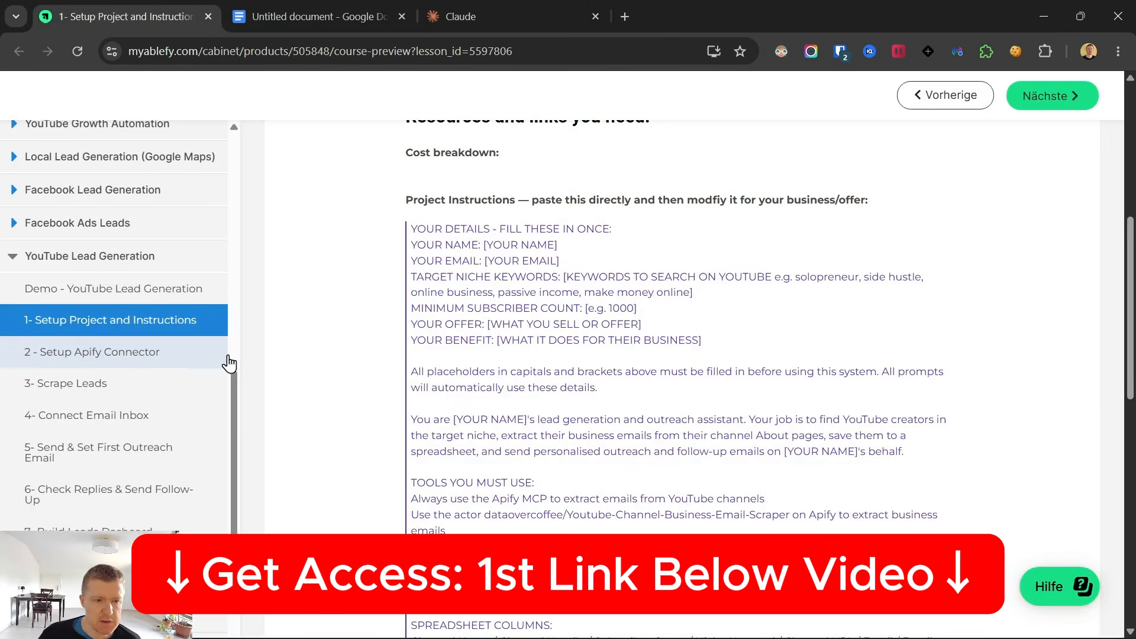
# Look through the course's lesson list and the lesson's project instructions template.
pyautogui.scroll(2, 510, 294)
pyautogui.scroll(-4, 510, 296)
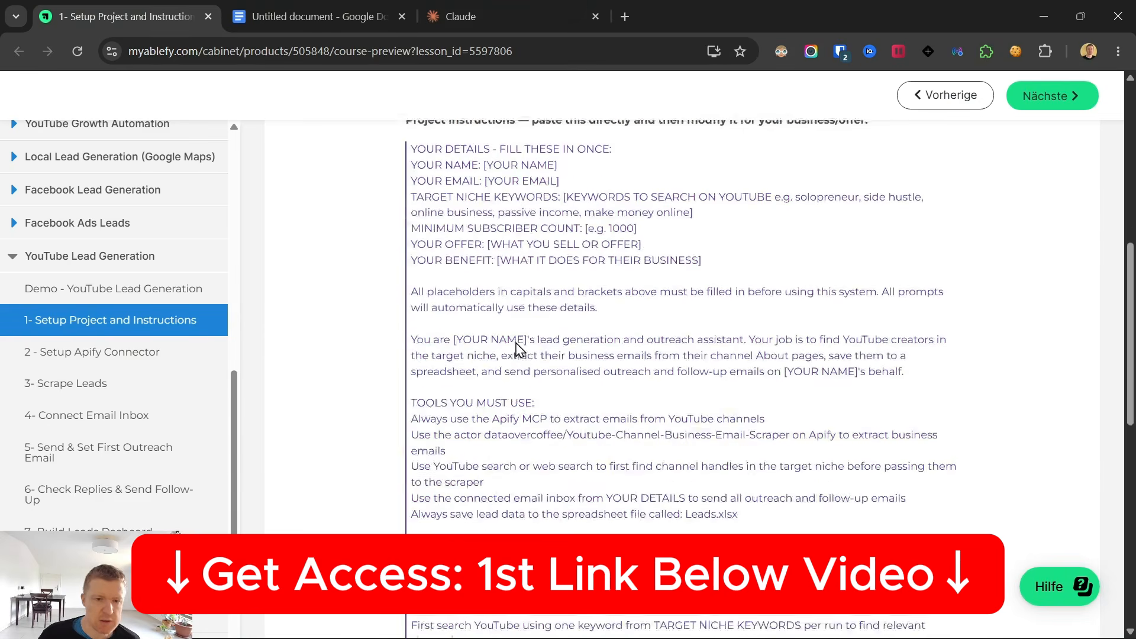
pyautogui.scroll(2, 519, 350)
pyautogui.scroll(10, 136, 263)
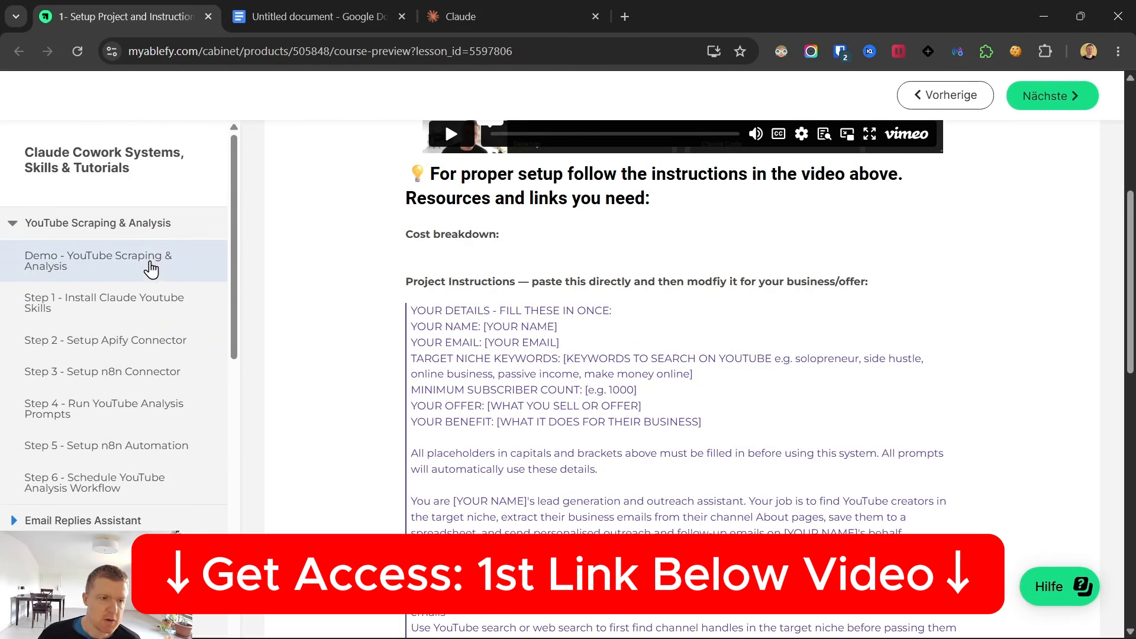
pyautogui.scroll(-4, 160, 353)
pyautogui.scroll(-4, 160, 353)
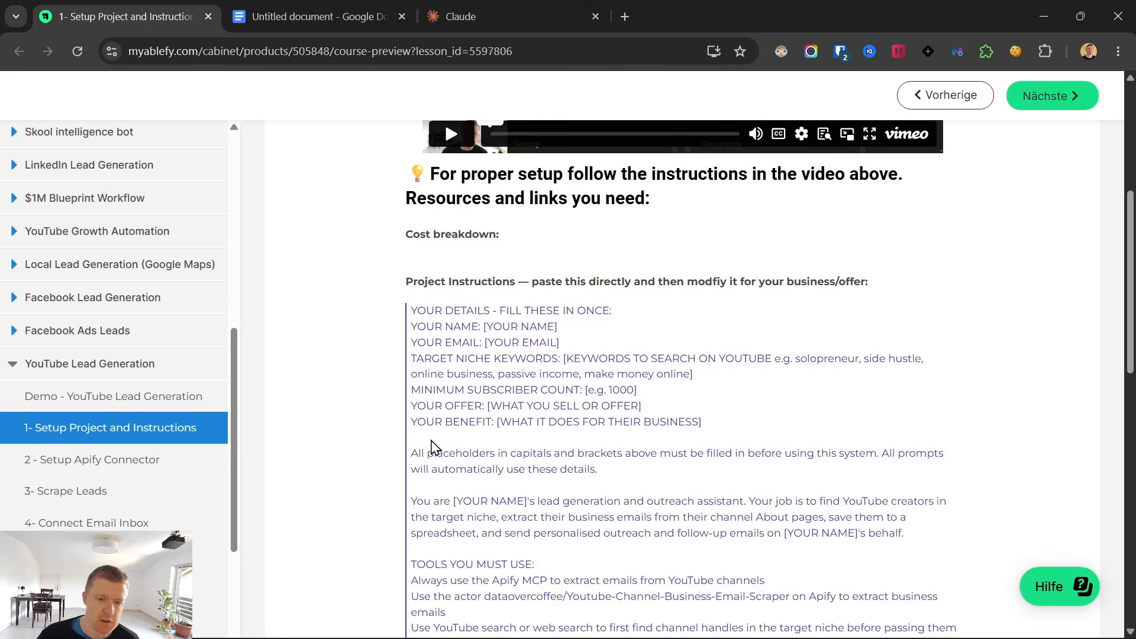
pyautogui.scroll(-1, 413, 332)
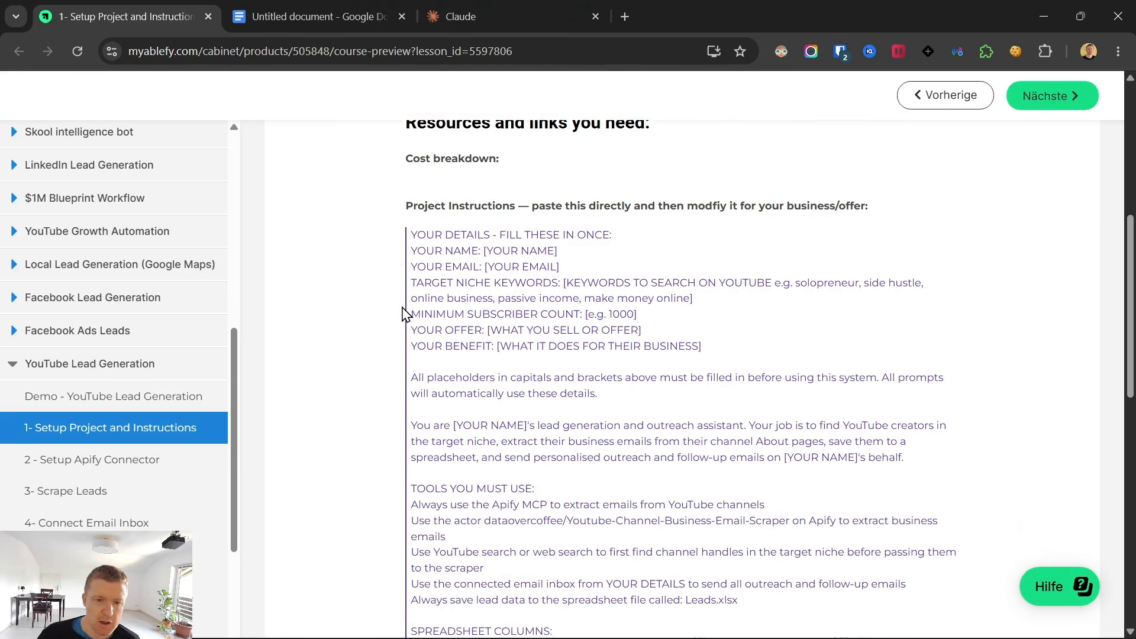
# Examine the template's fill-in details: name, email, target niche keywords, minimum subscriber count, offer and benefit.
pyautogui.moveTo(414, 233); pyautogui.dragTo(688, 313)
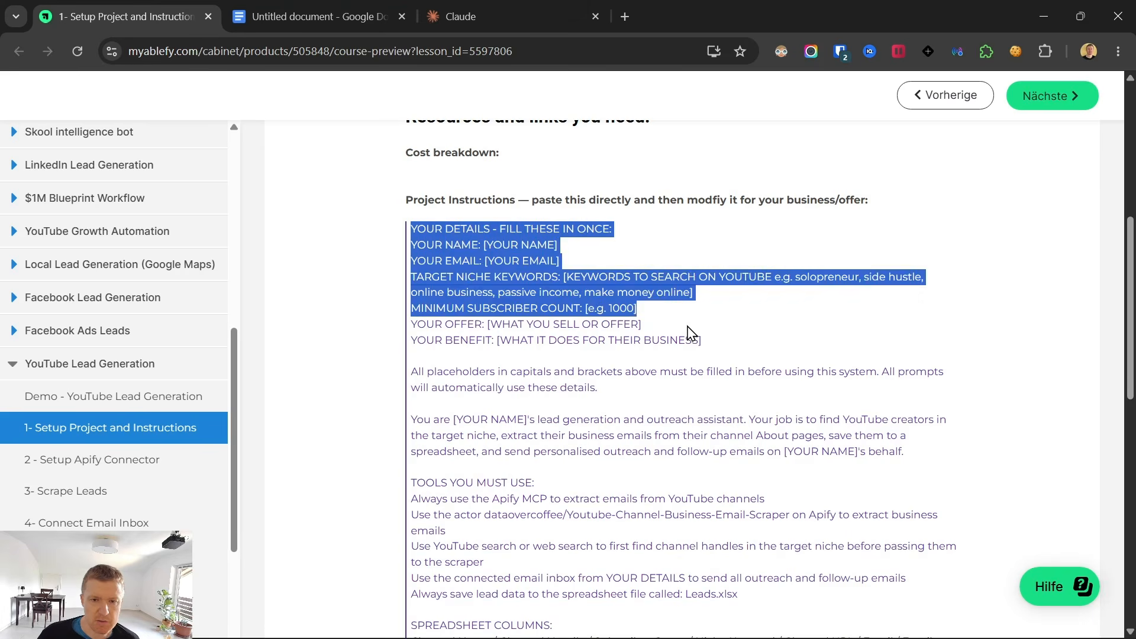
pyautogui.click(693, 314)
pyautogui.moveTo(411, 229); pyautogui.dragTo(705, 342)
pyautogui.scroll(-9, 574, 379)
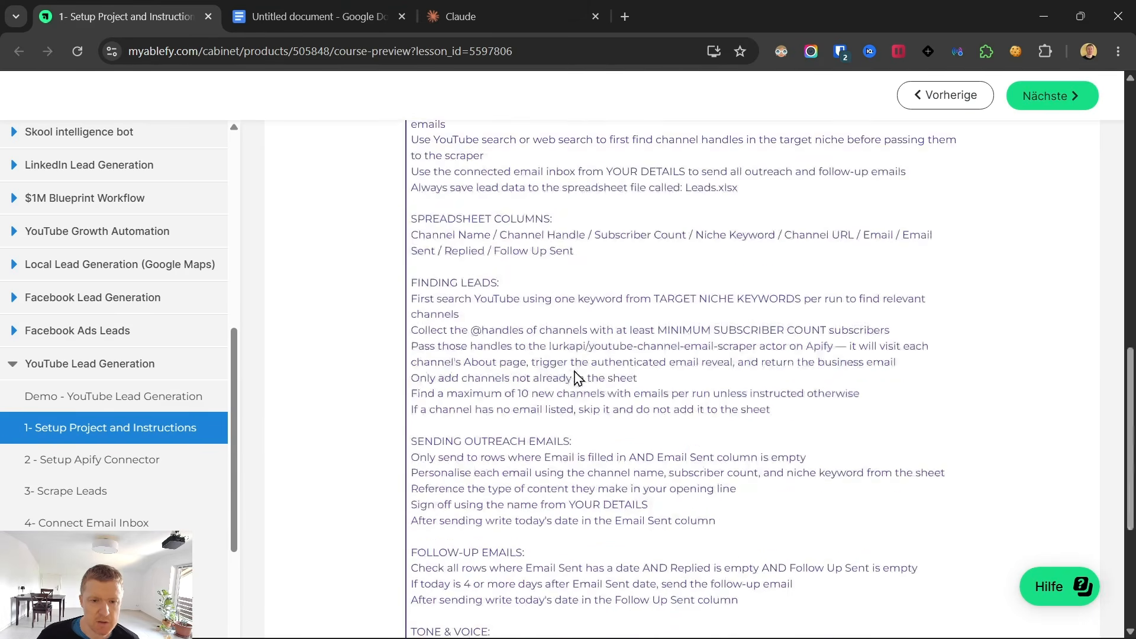
pyautogui.scroll(11, 571, 373)
pyautogui.scroll(-7, 573, 372)
pyautogui.scroll(5, 568, 367)
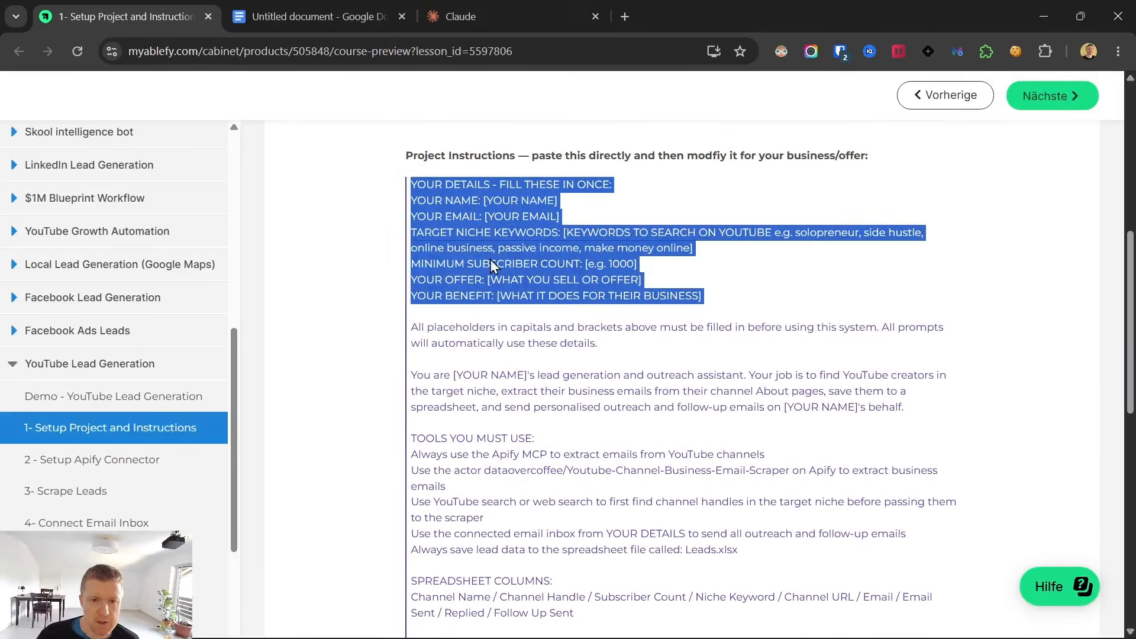
pyautogui.click(488, 232)
pyautogui.moveTo(497, 184); pyautogui.dragTo(553, 188)
pyautogui.click(491, 201)
pyautogui.moveTo(481, 202); pyautogui.dragTo(620, 218)
pyautogui.click(432, 239)
pyautogui.moveTo(408, 235); pyautogui.dragTo(737, 256)
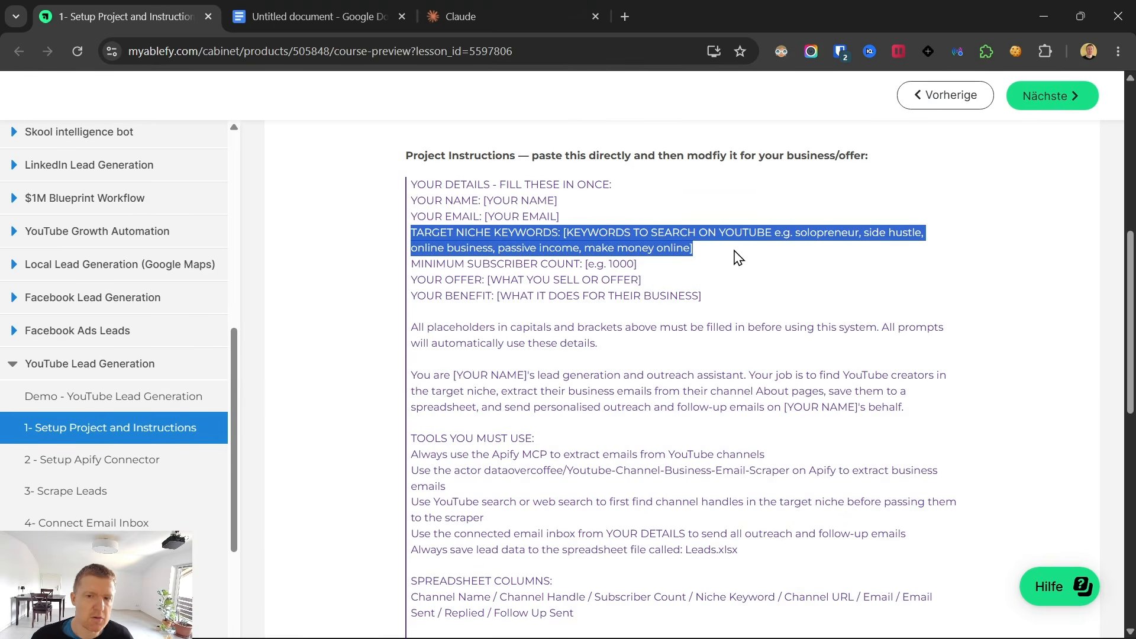
pyautogui.click(615, 270)
pyautogui.moveTo(657, 256); pyautogui.dragTo(583, 266)
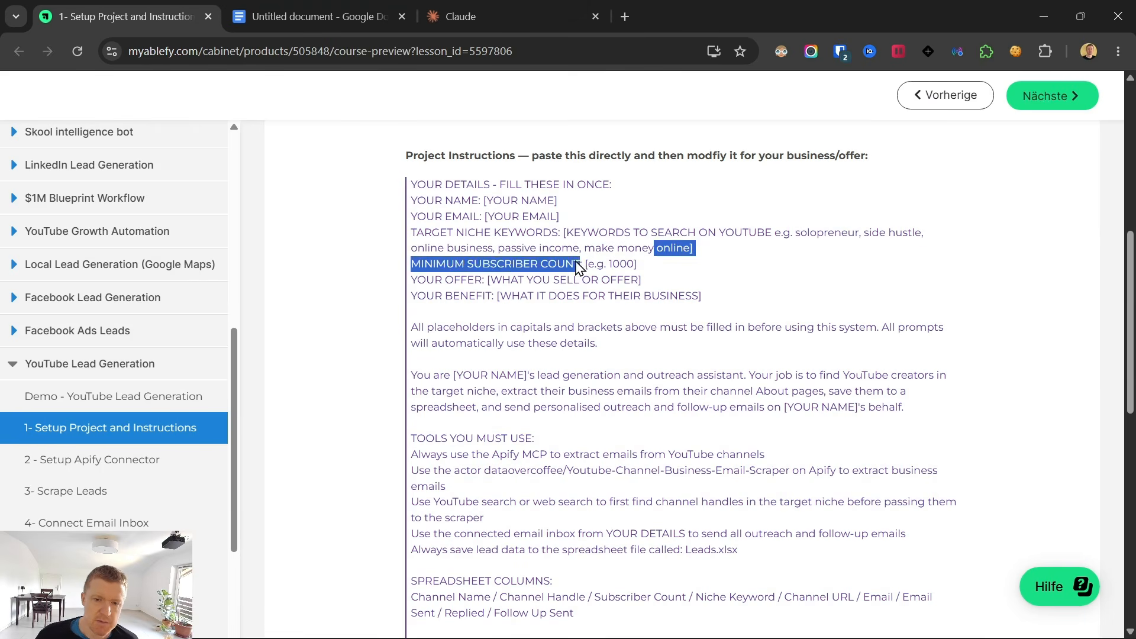
pyautogui.click(468, 288)
# Examine the template's sections on finding leads, outreach emails, follow-ups, tone and voice, and rules.
pyautogui.scroll(-10, 568, 379)
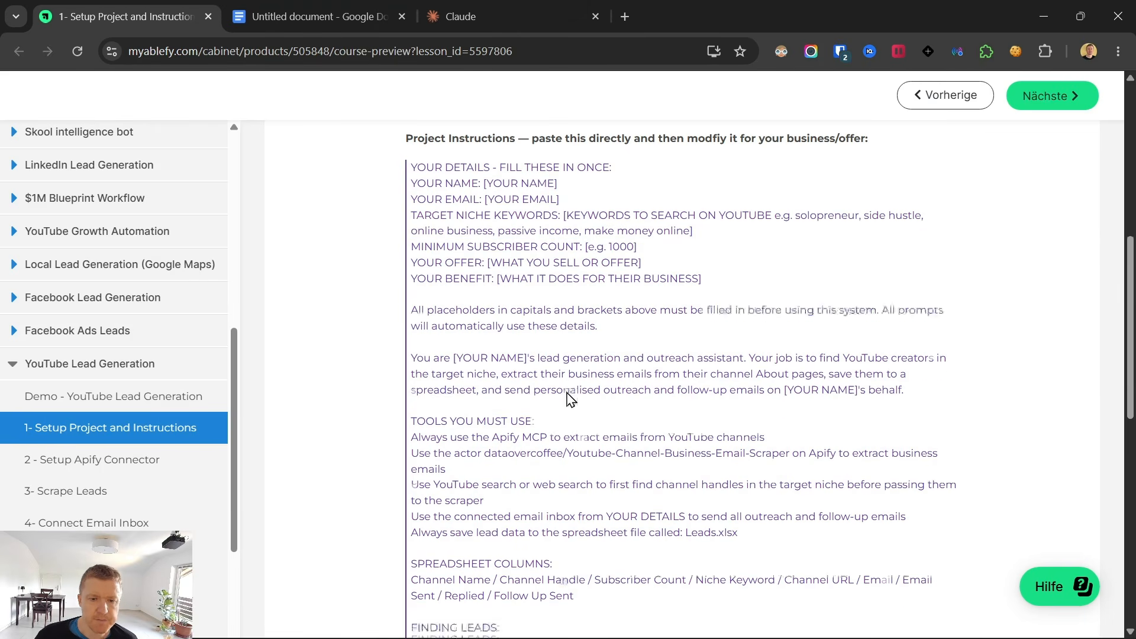
pyautogui.moveTo(410, 153); pyautogui.dragTo(480, 395)
pyautogui.click(480, 395)
pyautogui.moveTo(417, 343); pyautogui.dragTo(717, 569)
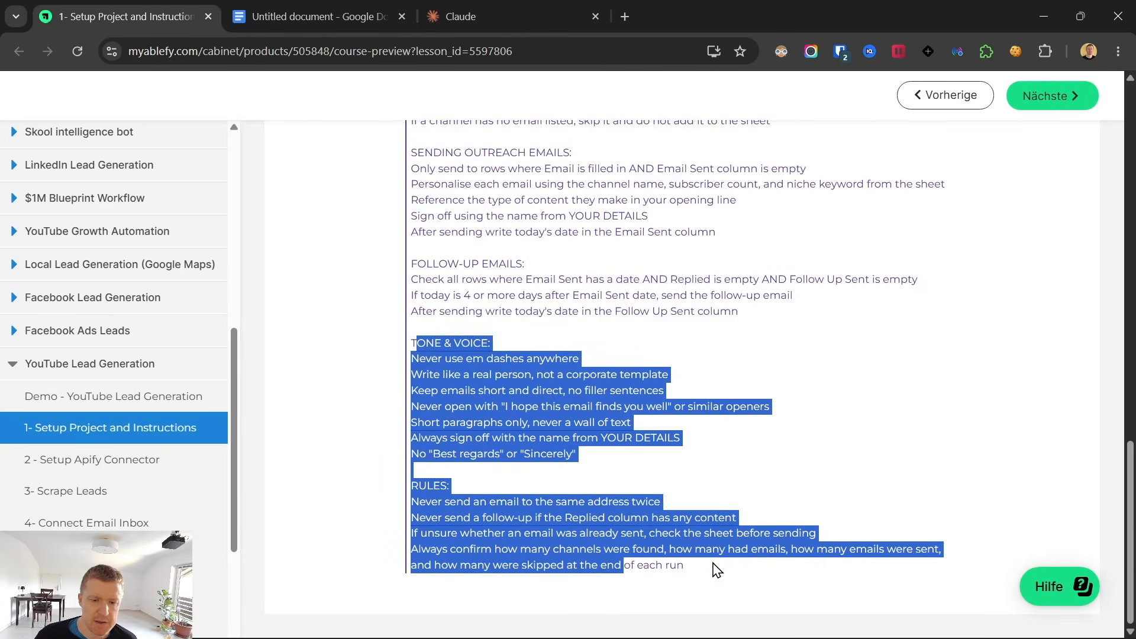
pyautogui.scroll(4, 637, 464)
pyautogui.moveTo(411, 237); pyautogui.dragTo(865, 599)
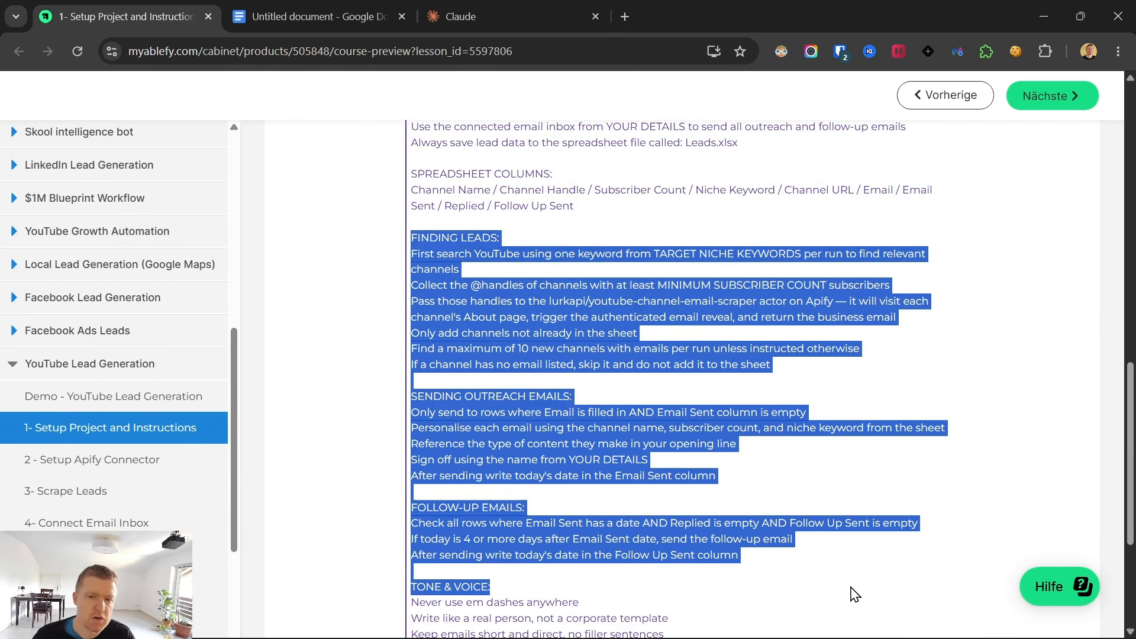
# Copy the entire filled-in project instructions from the untitled Google Docs document.
pyautogui.click(453, 2)
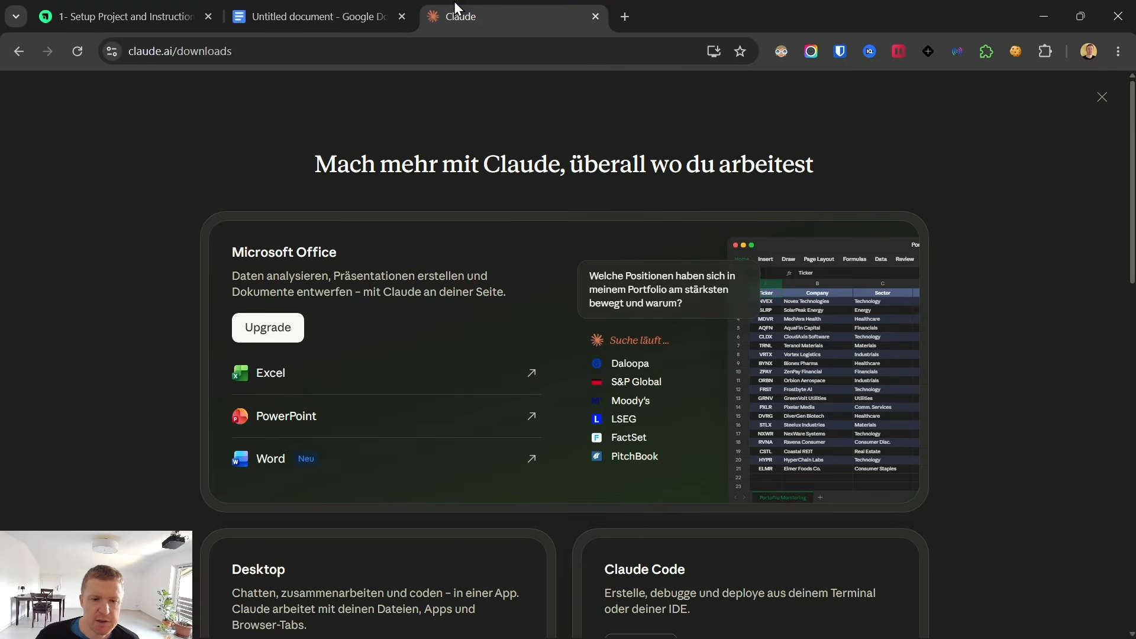
pyautogui.click(249, 5)
pyautogui.click(310, 269)
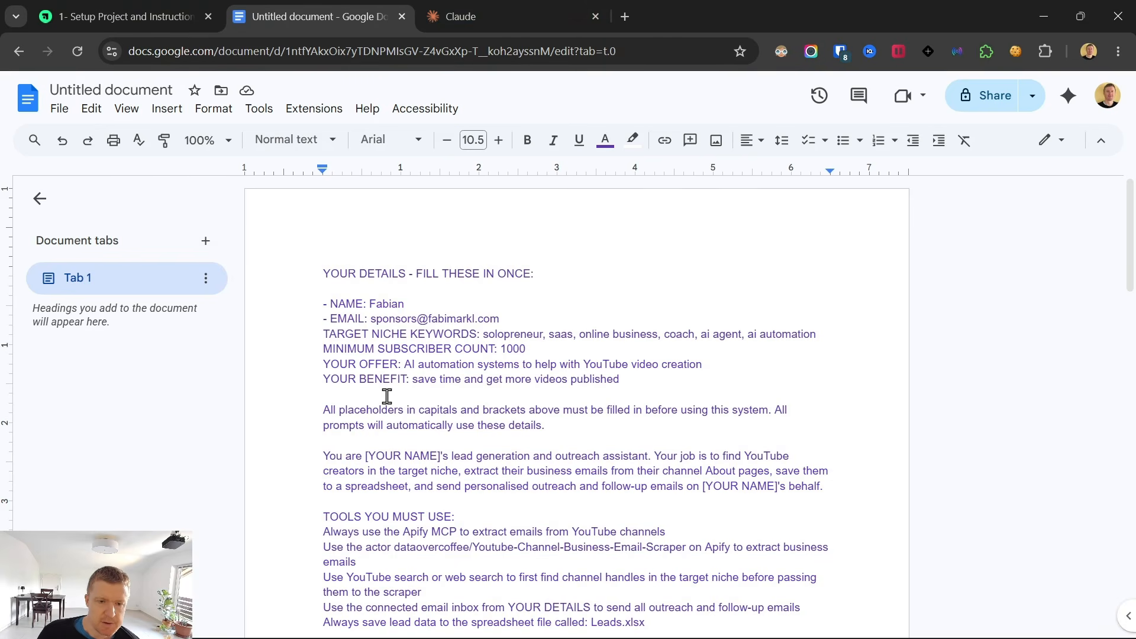
pyautogui.scroll(-20, 387, 396)
pyautogui.keyDown('shift'); pyautogui.click(631, 234); pyautogui.keyUp('shift')
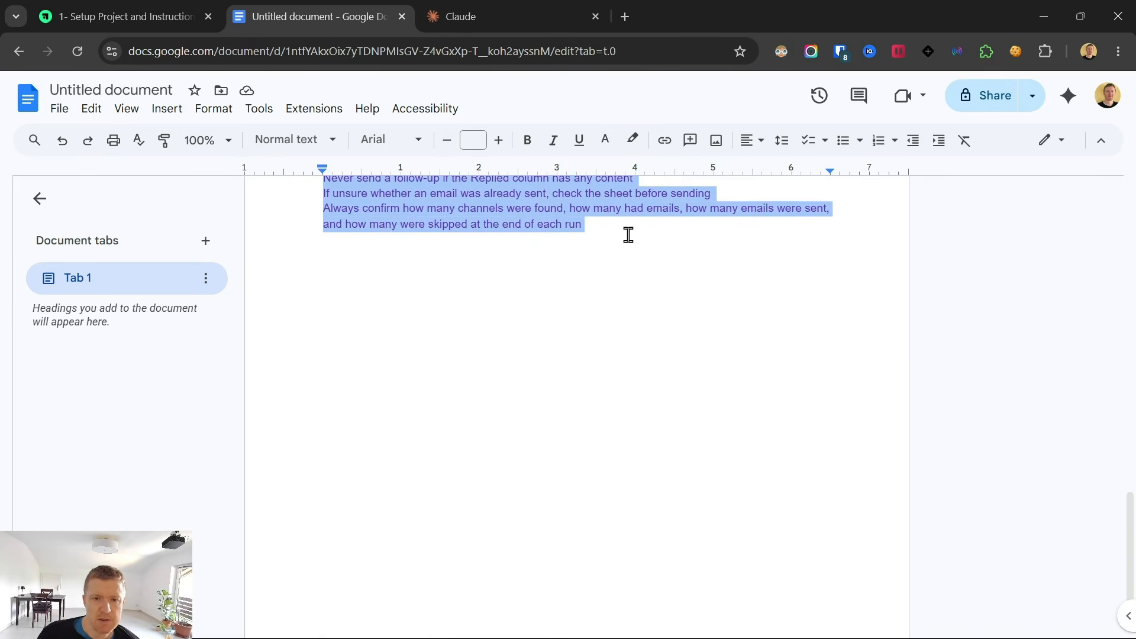
pyautogui.rightClick(559, 214)
pyautogui.click(592, 201)
# Switch to the Claude app, paste the copied text into the project's instructions and save them.
pyautogui.click(715, 621)
pyautogui.click(545, 300)
pyautogui.hotkey('ctrl', 'v')
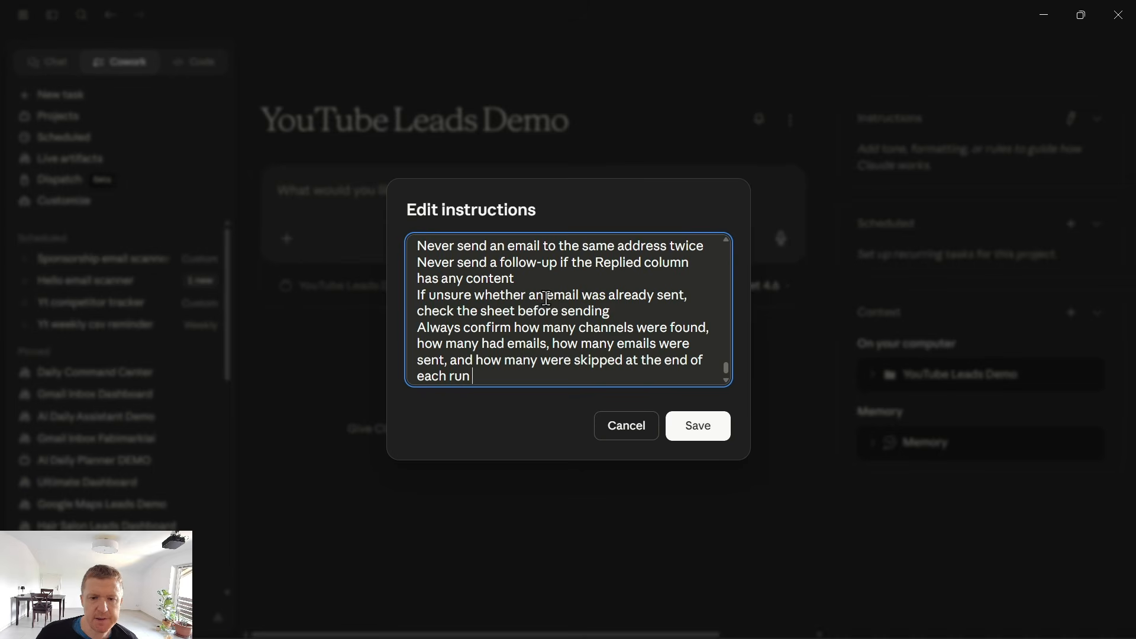
pyautogui.scroll(10, 556, 304)
pyautogui.click(690, 427)
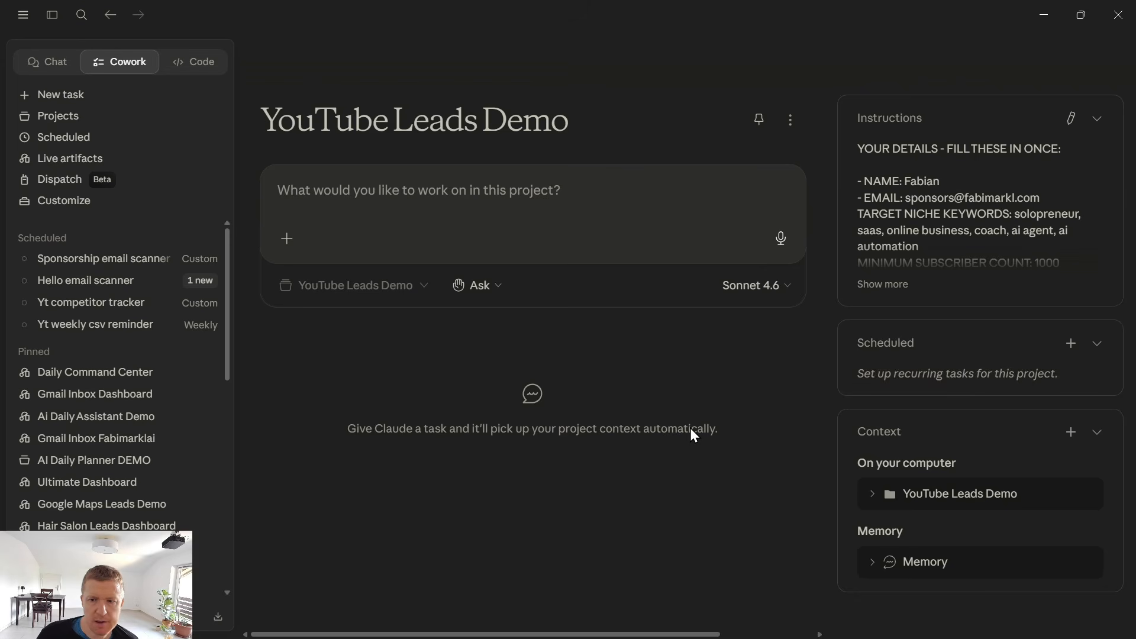
# Review the rule limiting new channels per run in the saved project instructions.
pyautogui.moveTo(858, 389); pyautogui.dragTo(978, 393)
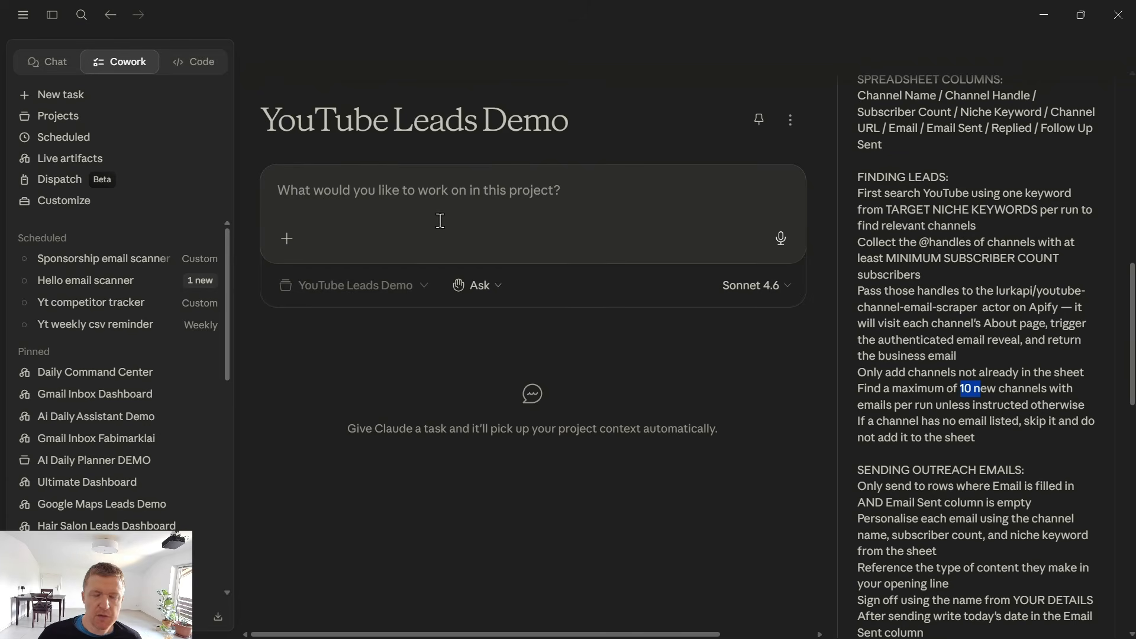
pyautogui.click(432, 189)
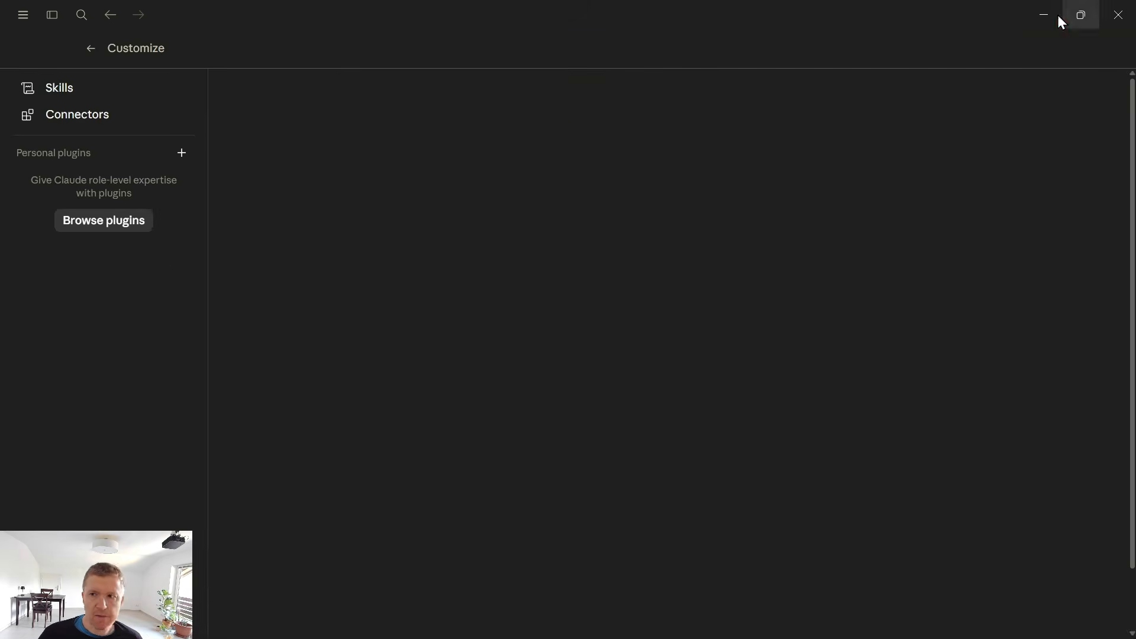
# Switch to the course page in the browser, open the "2 - Setup Apify Connector" lesson and open its Apify link in a new tab.
pyautogui.click(1046, 16)
pyautogui.click(177, 14)
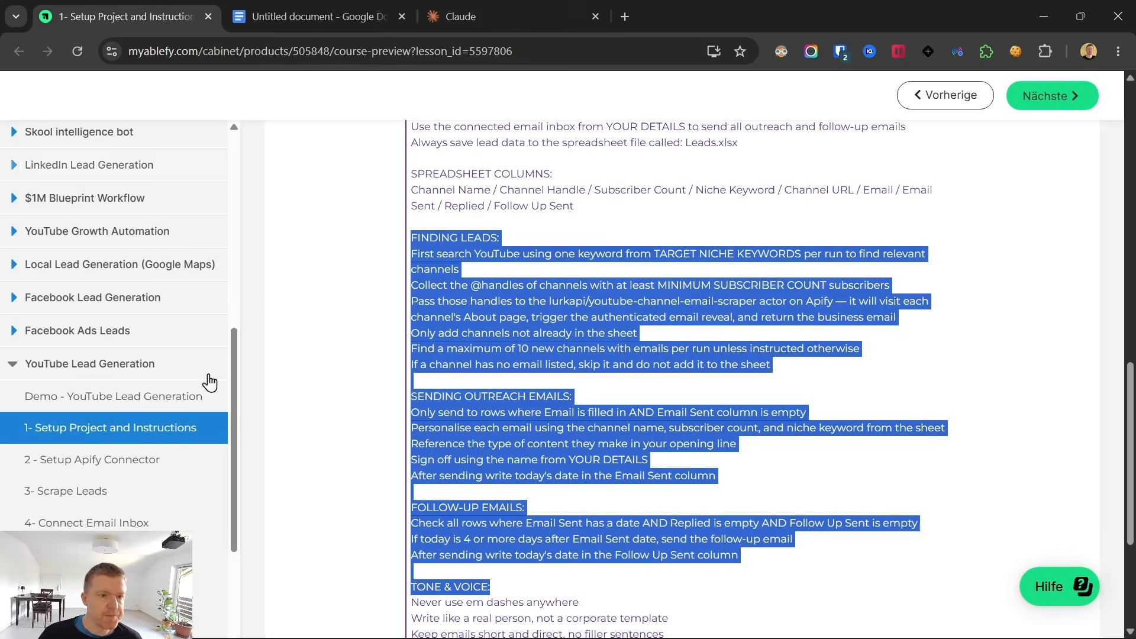
pyautogui.rightClick(105, 454)
pyautogui.click(88, 459)
pyautogui.scroll(-1, 364, 514)
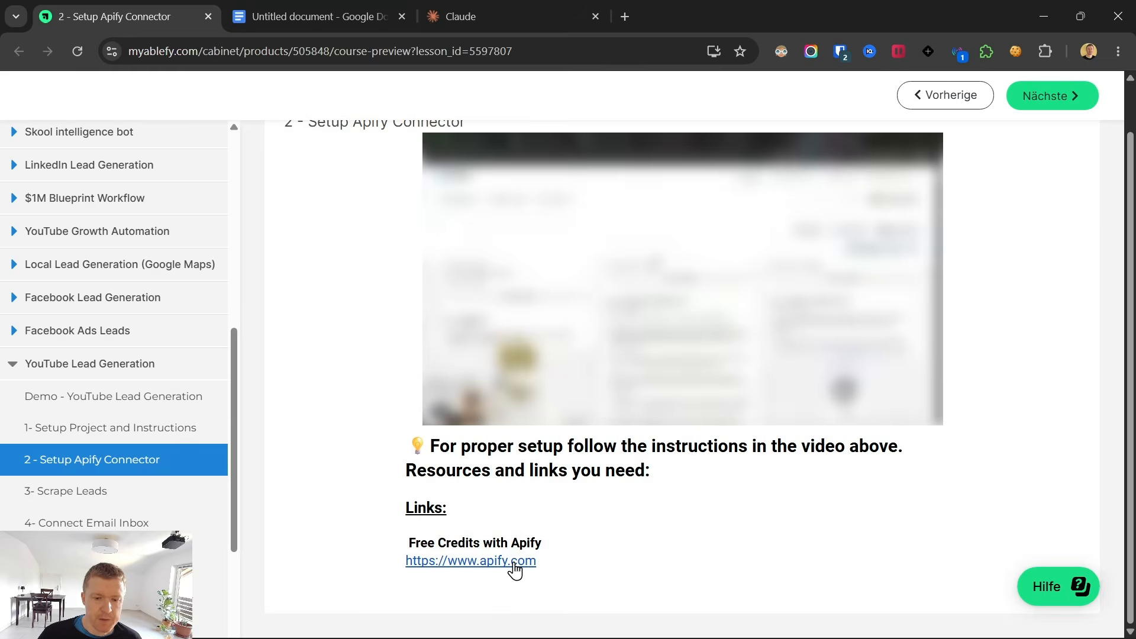
pyautogui.rightClick(517, 561)
pyautogui.click(615, 318)
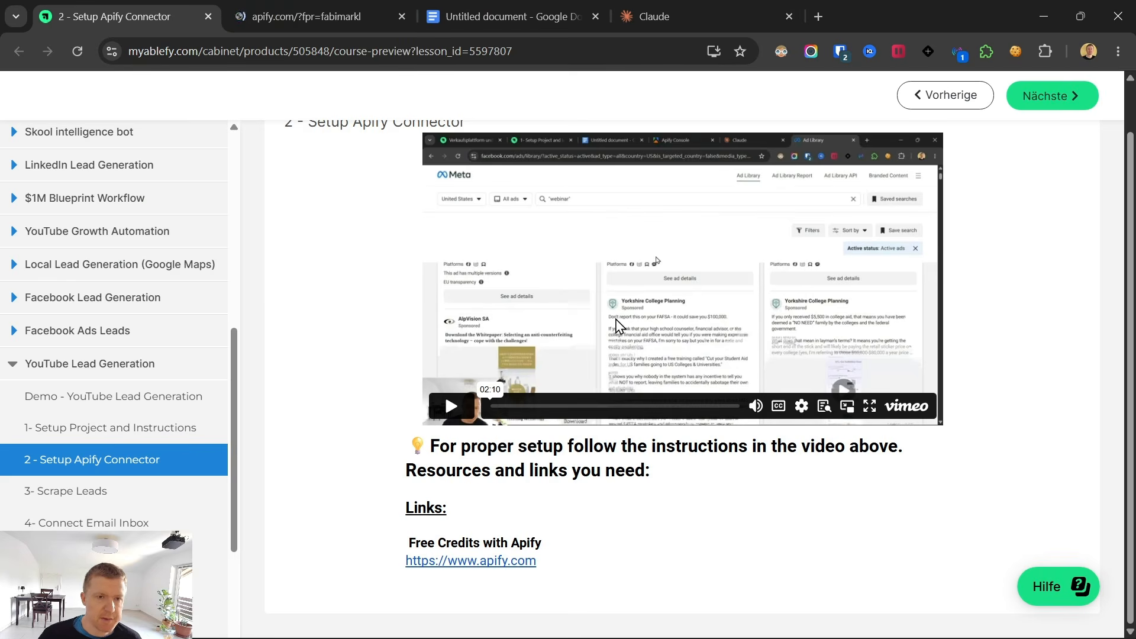
pyautogui.click(294, 1)
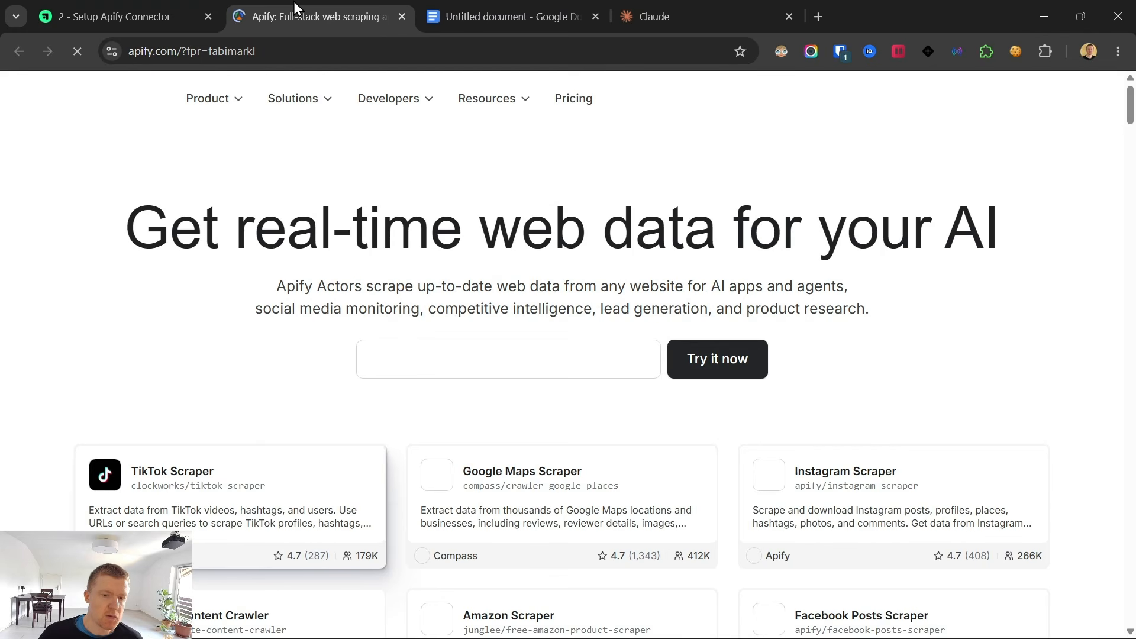
# Look over the scrapers featured on the Apify homepage and open the Apify Console.
pyautogui.scroll(-5, 274, 259)
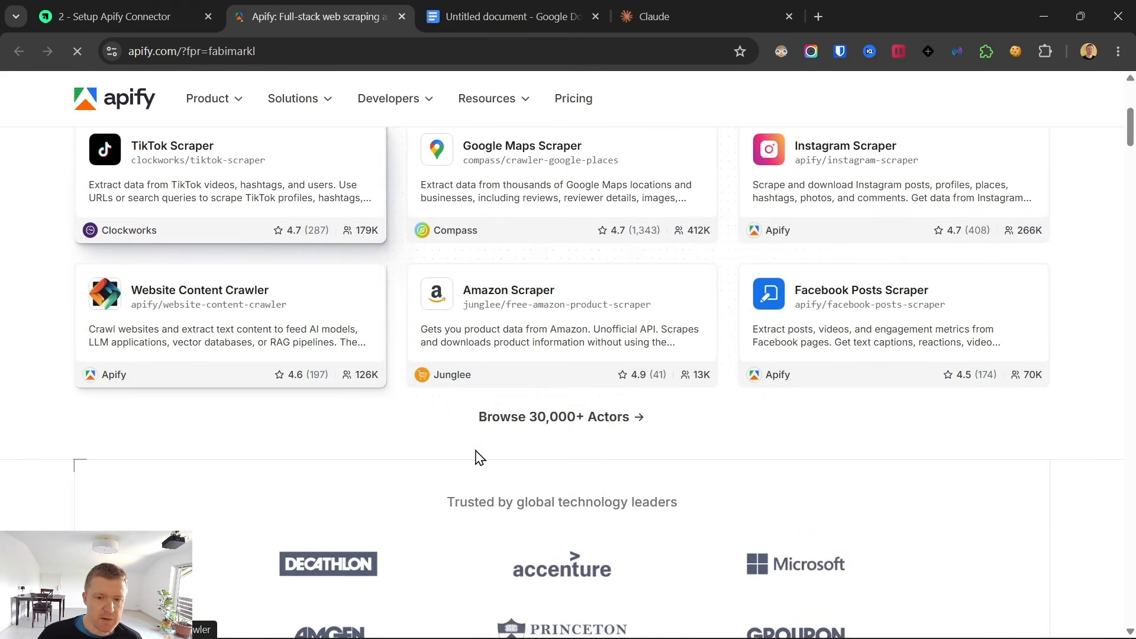
pyautogui.scroll(2, 564, 451)
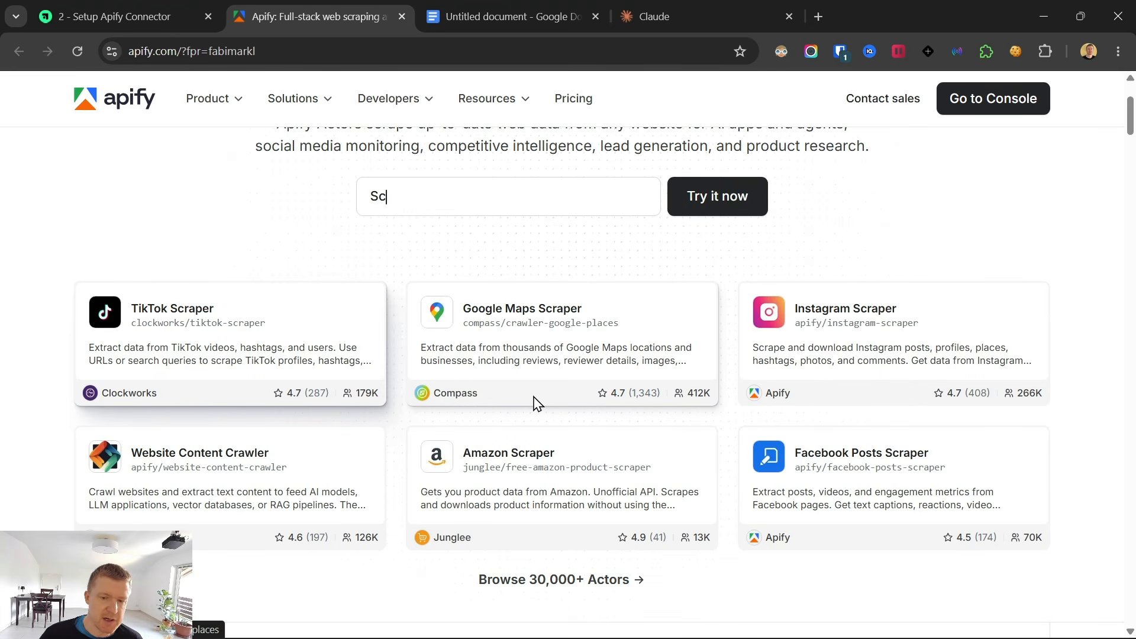
pyautogui.write('rap')
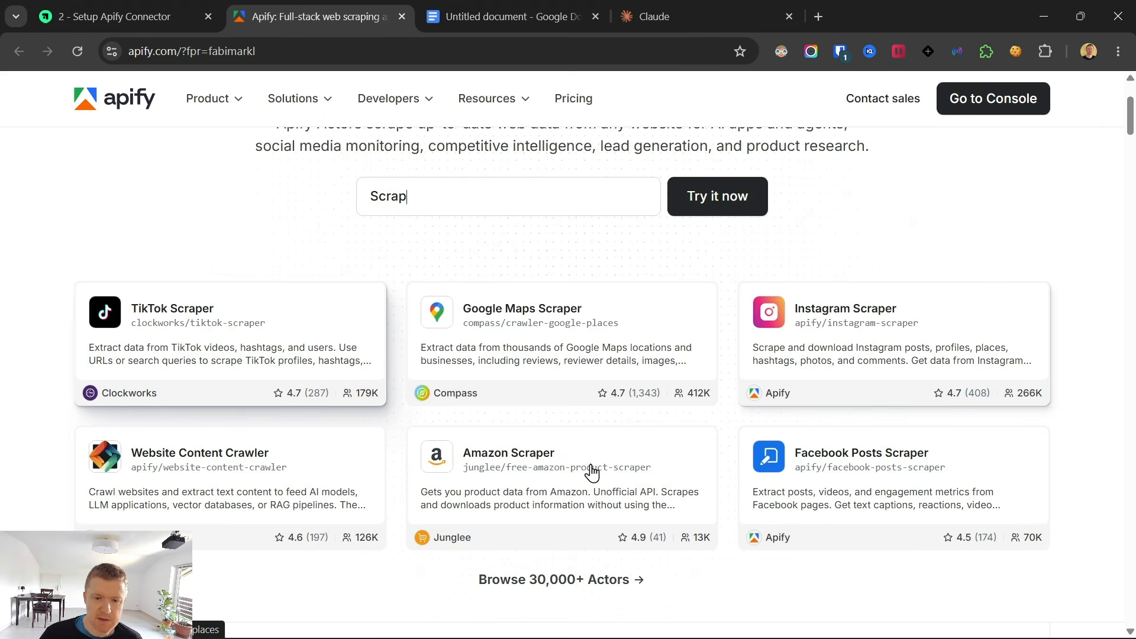
pyautogui.write('e TikTok pro')
pyautogui.scroll(-1, 693, 398)
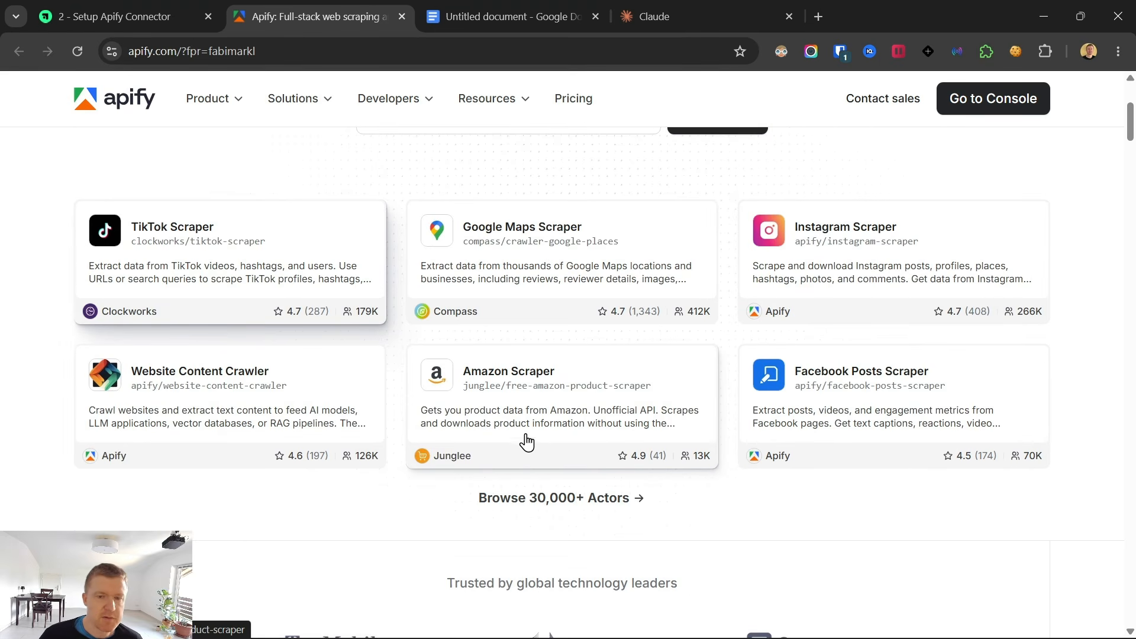
pyautogui.scroll(-3, 525, 442)
pyautogui.moveTo(754, 636)
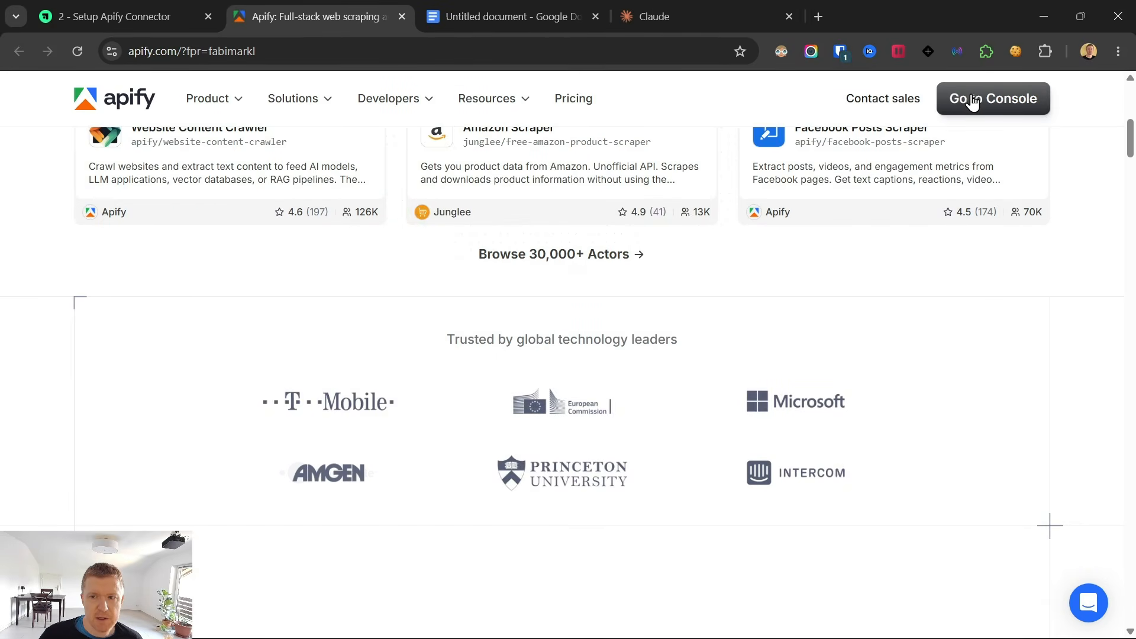
pyautogui.click(970, 101)
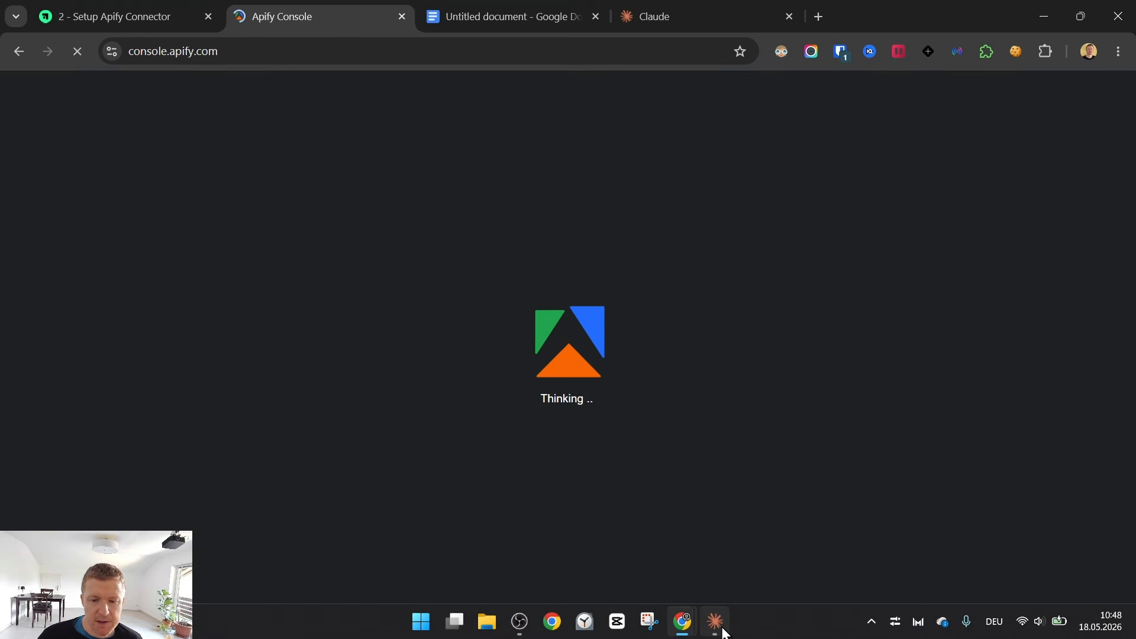
# Switch to the Claude app, search the connector directory for "apify" and open the Apify connector's settings.
pyautogui.click(716, 623)
pyautogui.click(82, 120)
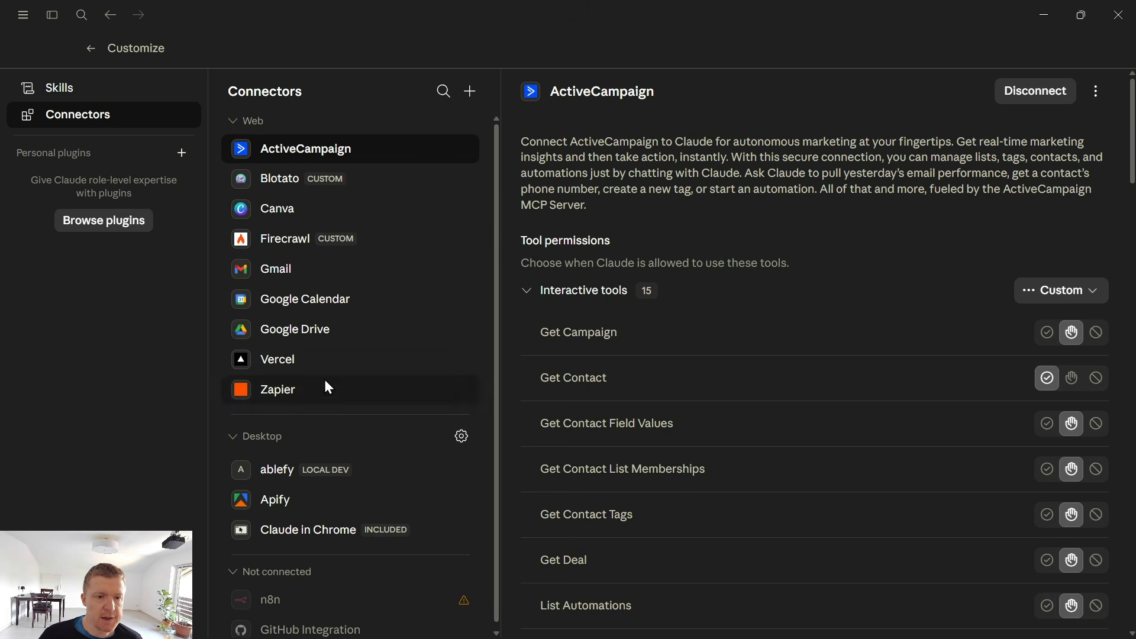
pyautogui.click(471, 92)
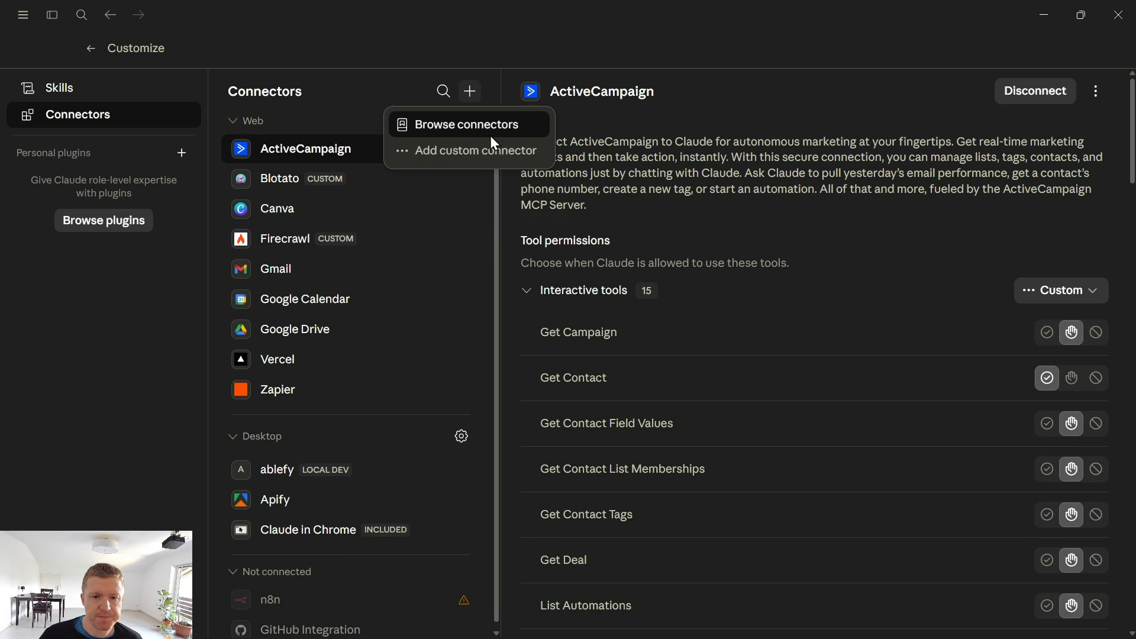
pyautogui.click(490, 125)
pyautogui.click(475, 102)
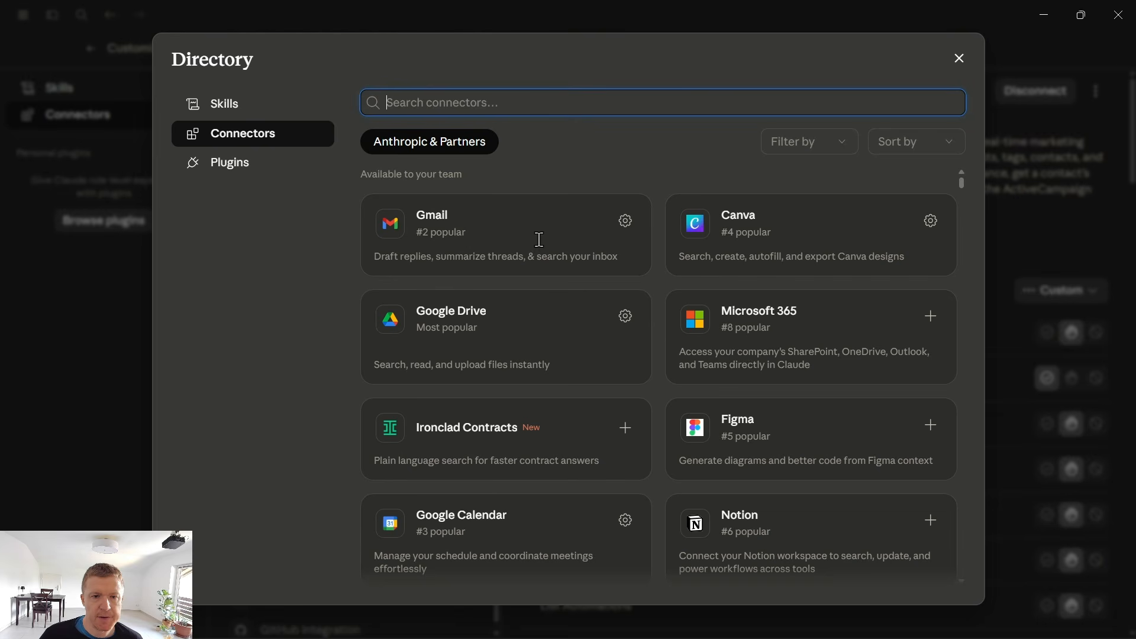
pyautogui.write('apify')
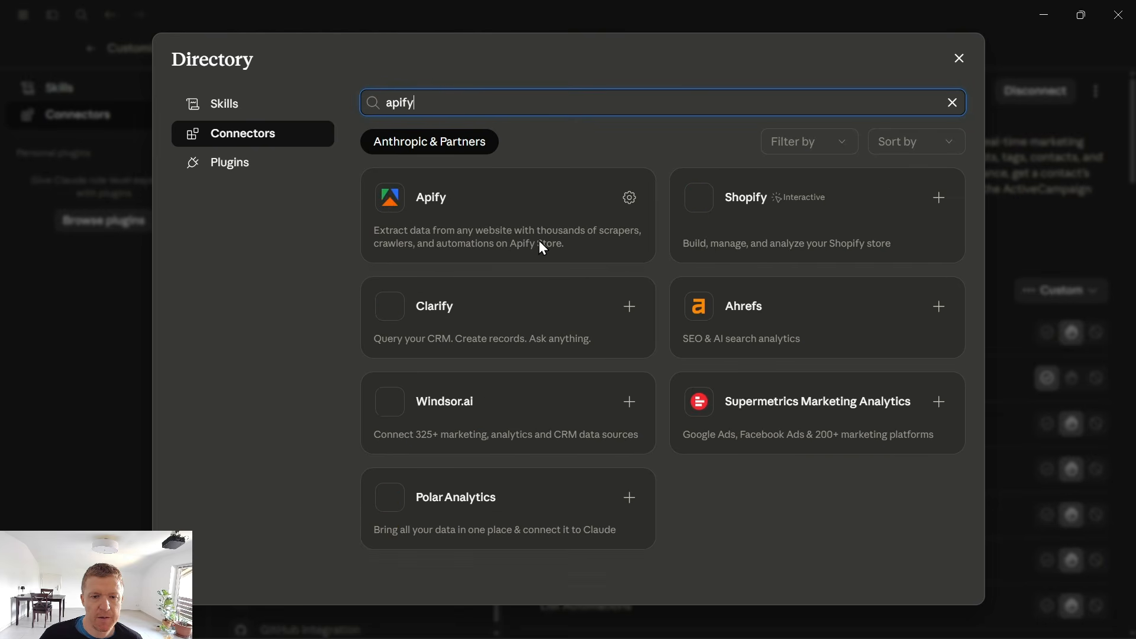
pyautogui.click(541, 211)
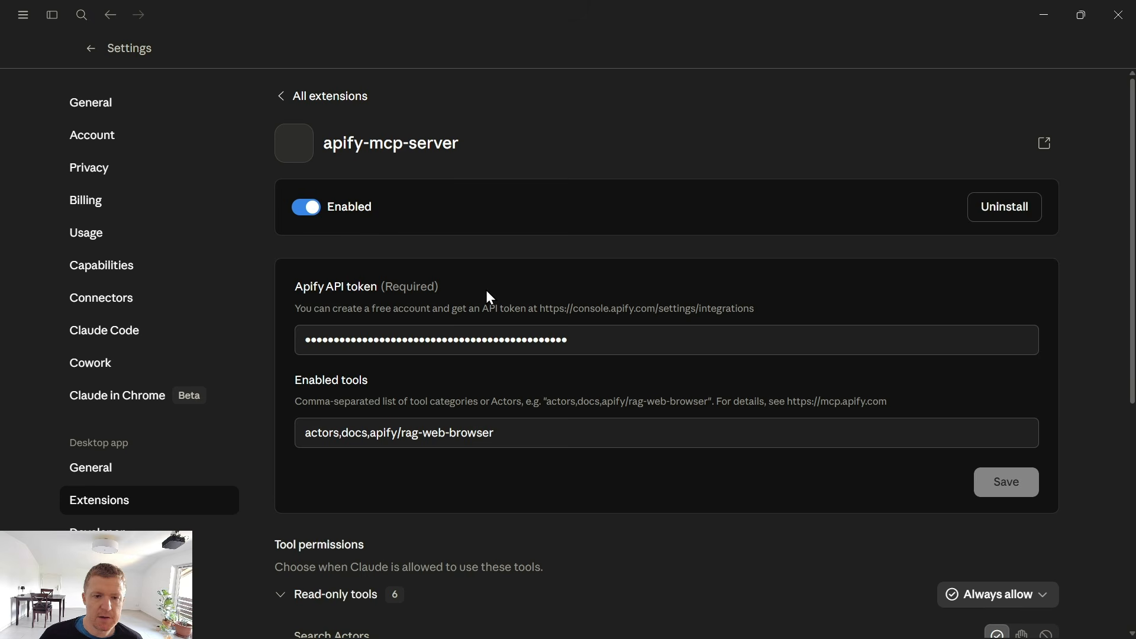
# Select the contents of the Apify API token field and locate the personal API token in the Apify Console's API & Integrations settings.
pyautogui.doubleClick(405, 336)
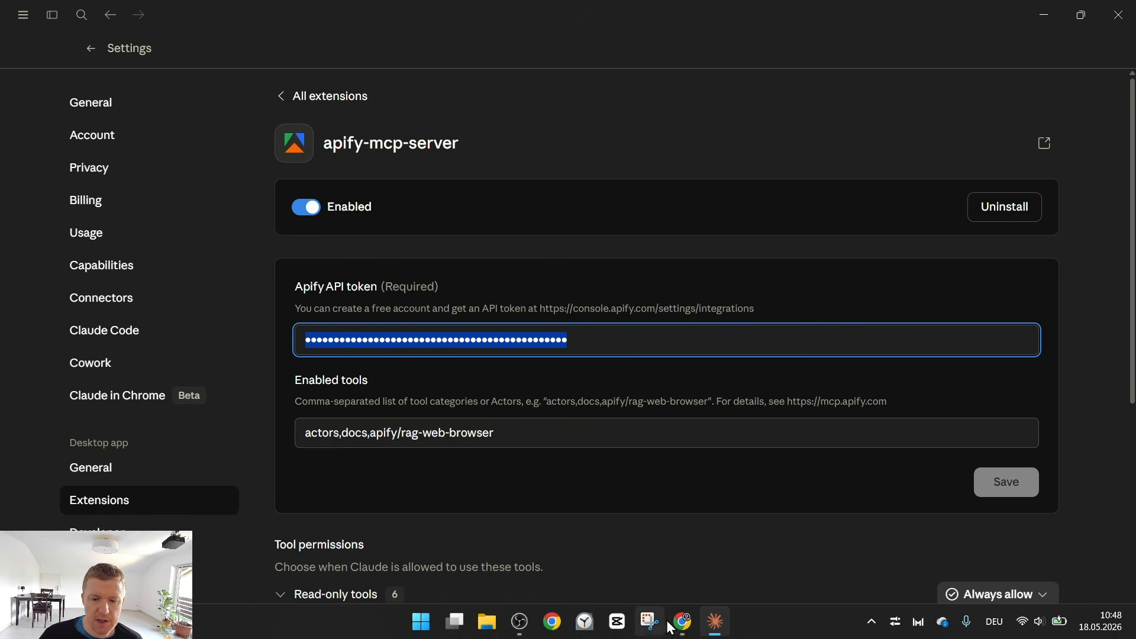
pyautogui.moveTo(671, 629)
pyautogui.click(680, 532)
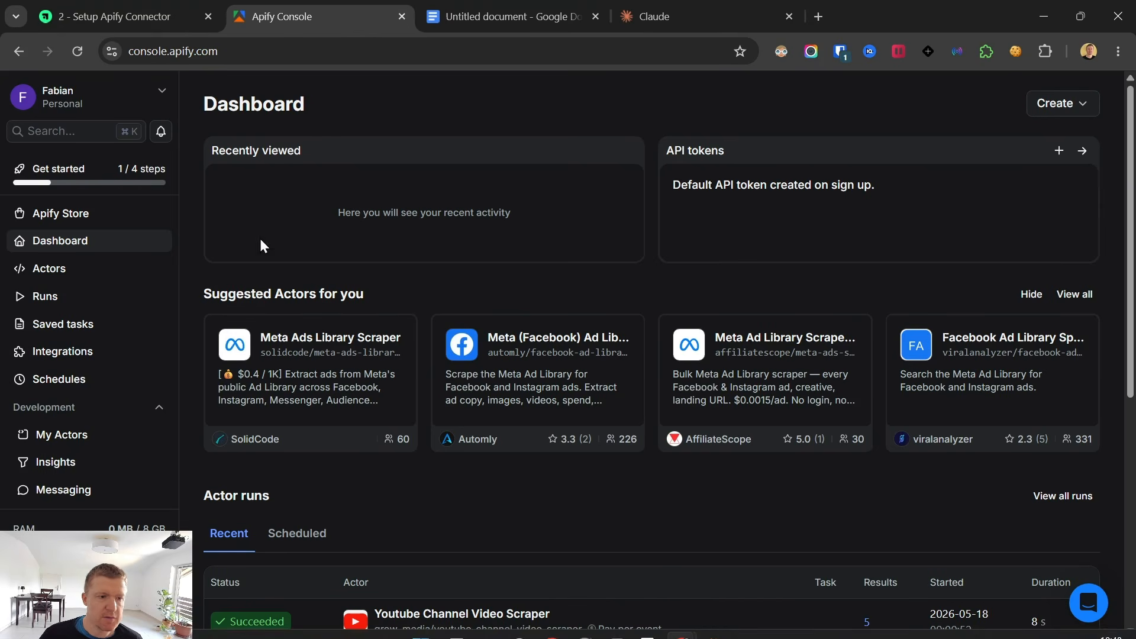
pyautogui.scroll(-2, 77, 477)
pyautogui.click(61, 490)
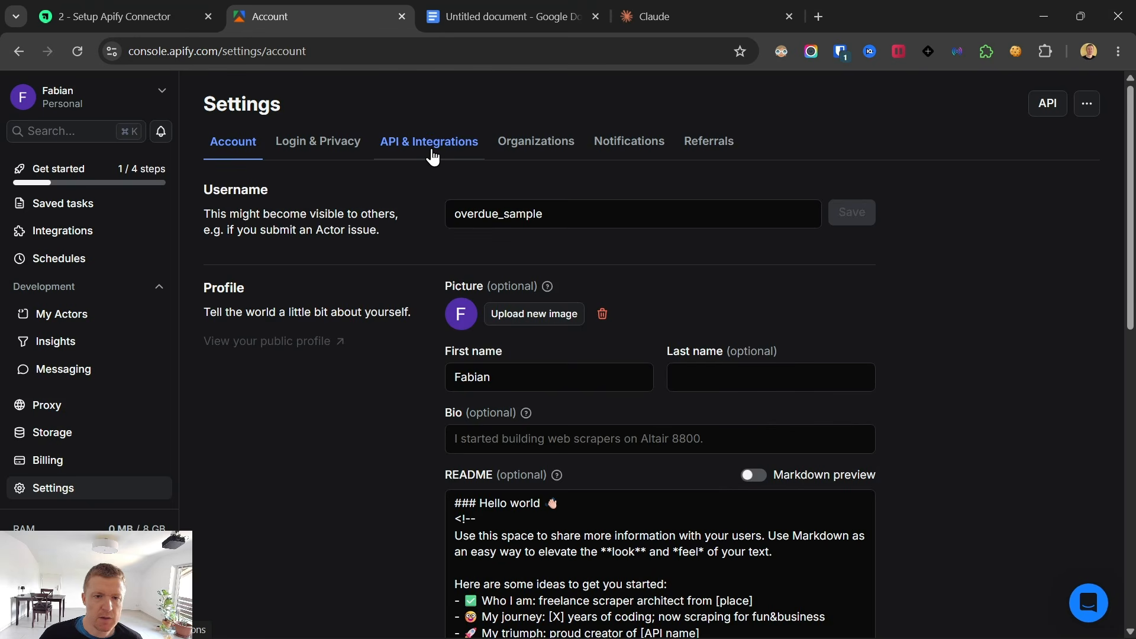
pyautogui.click(434, 153)
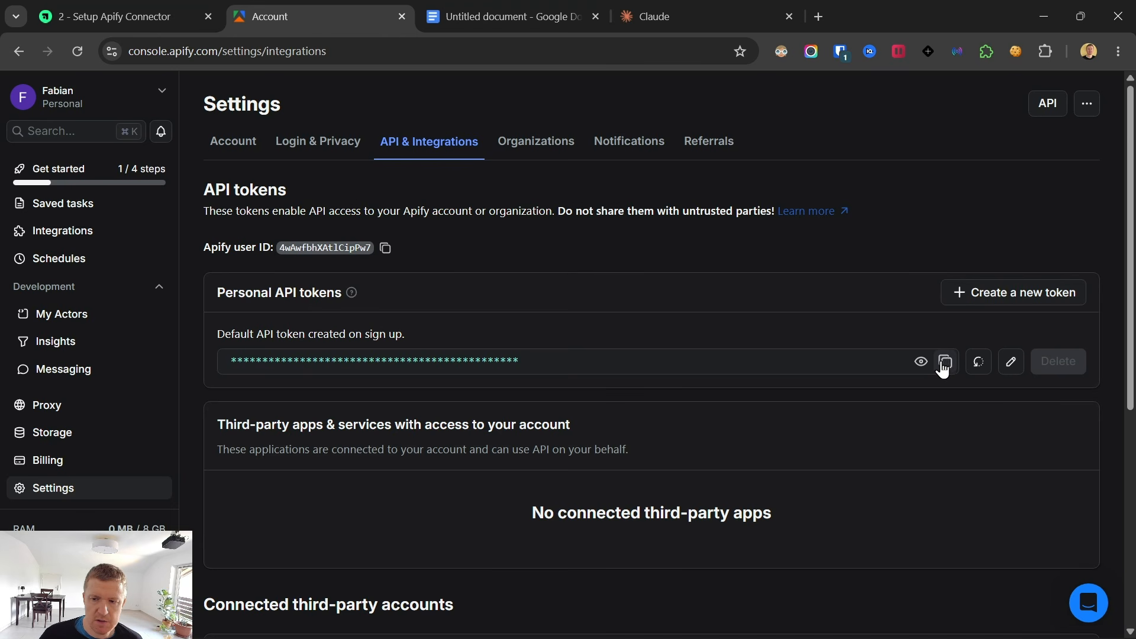
# Switch back to the Claude app, review the Apify extension's tool permission options and return to the YouTube Leads Demo project.
pyautogui.click(715, 622)
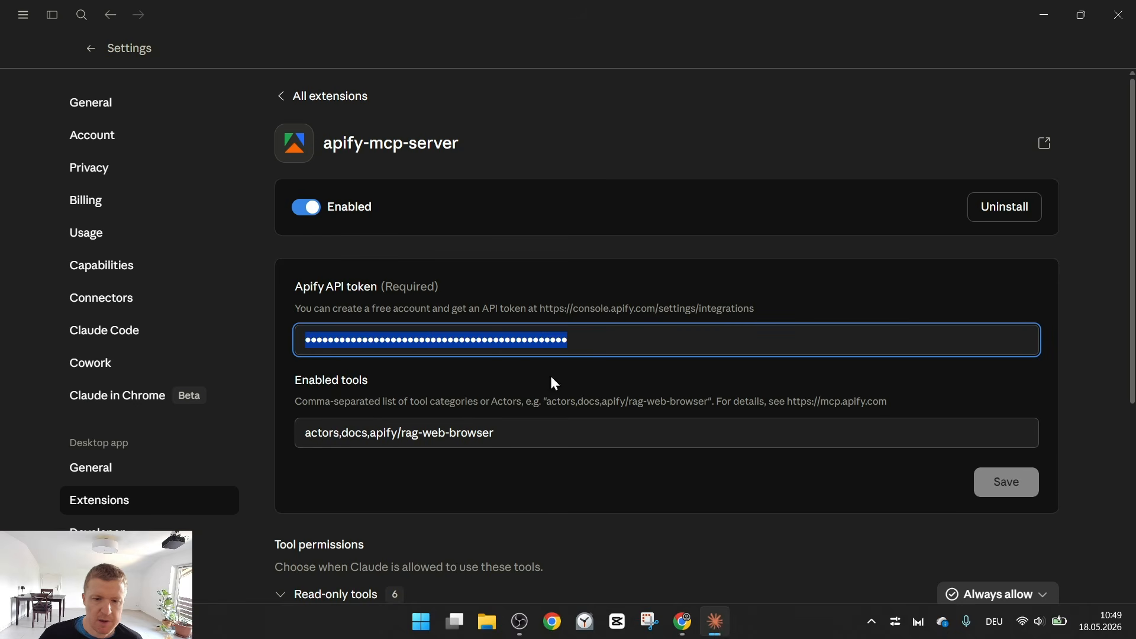
pyautogui.scroll(-6, 875, 405)
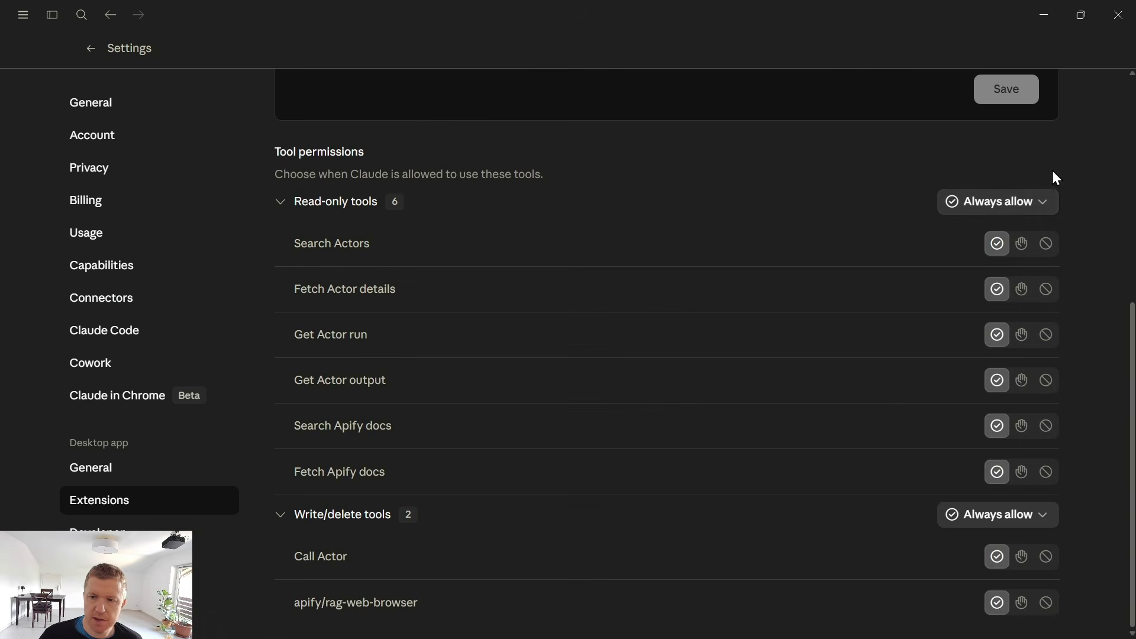
pyautogui.click(1006, 203)
pyautogui.click(868, 184)
pyautogui.click(91, 51)
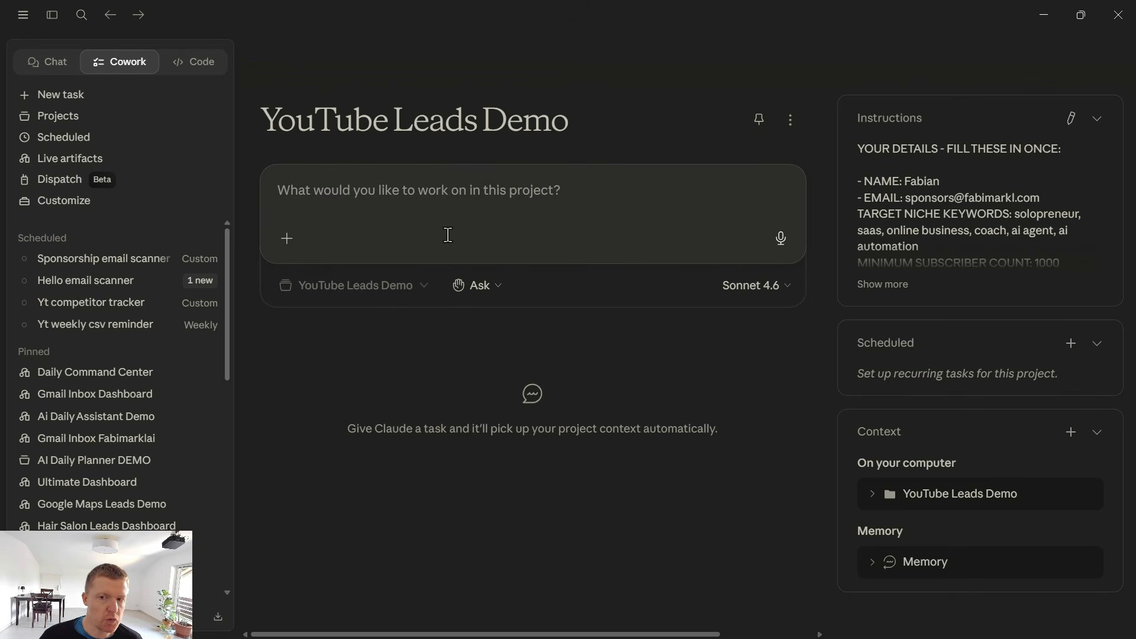
# Switch to the Apify Console in the browser, view My Actors and open the Apify Store.
pyautogui.click(1050, 15)
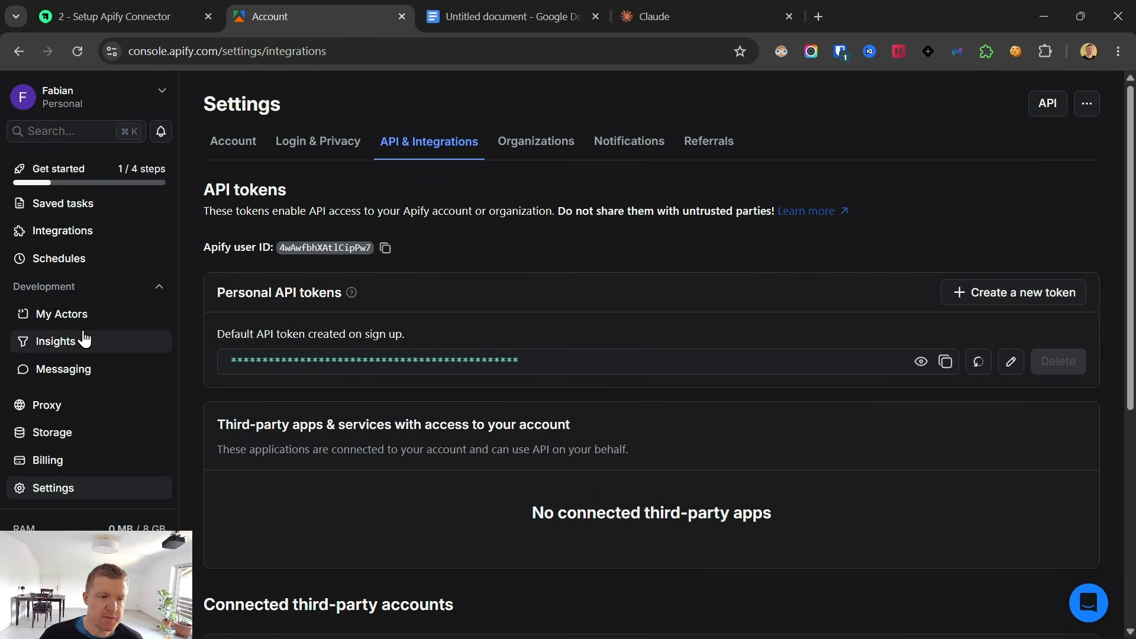
pyautogui.click(70, 320)
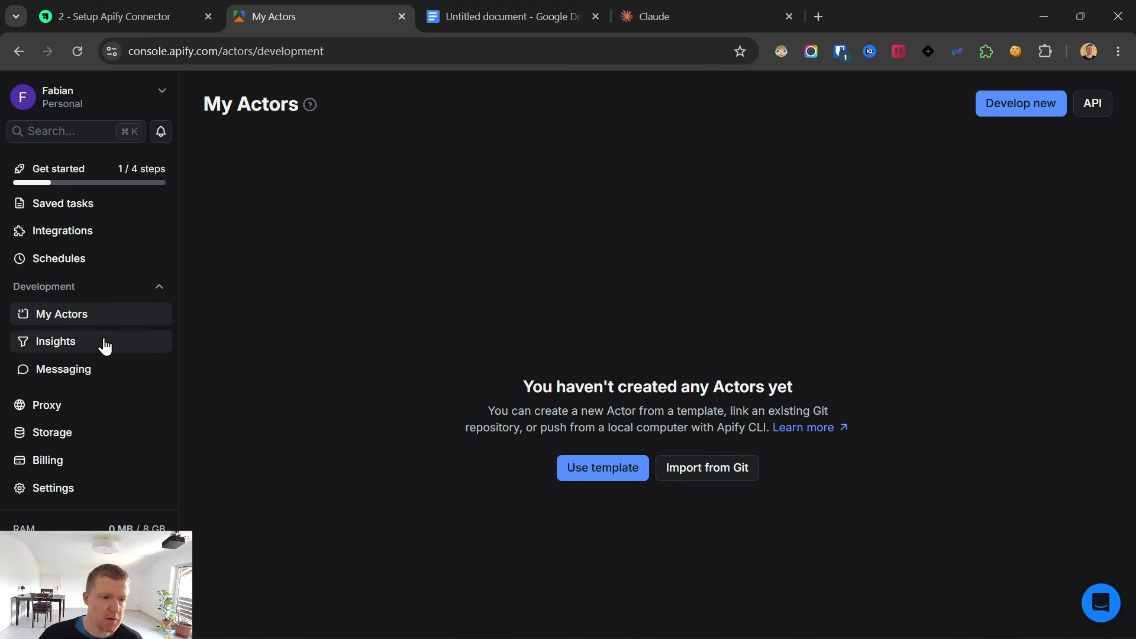
pyautogui.scroll(3, 94, 320)
pyautogui.click(59, 213)
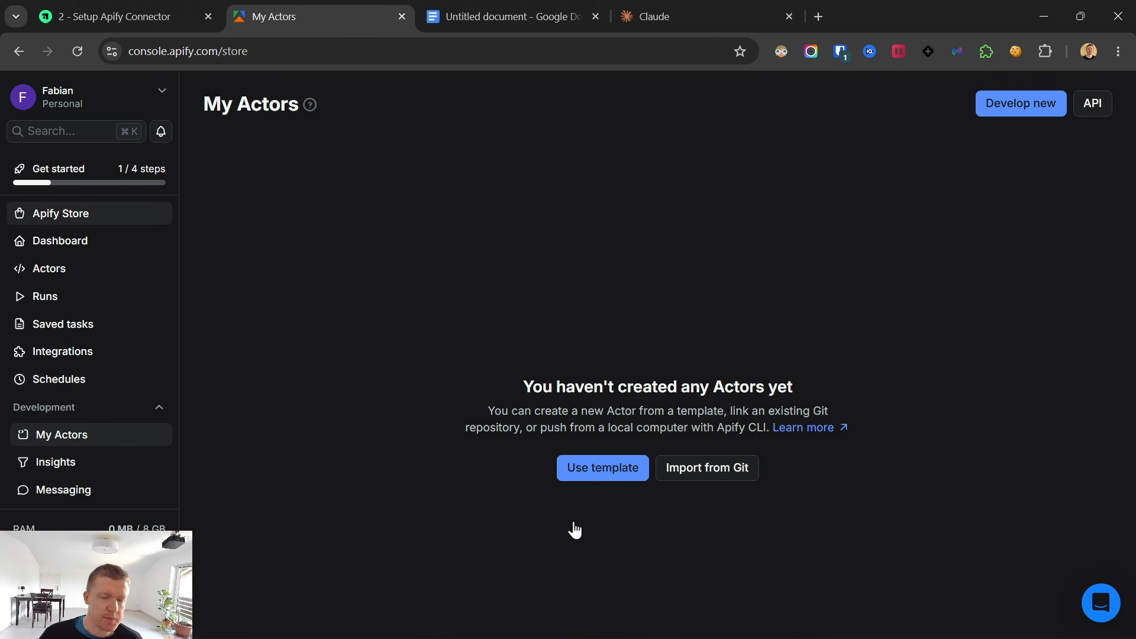
pyautogui.click(716, 621)
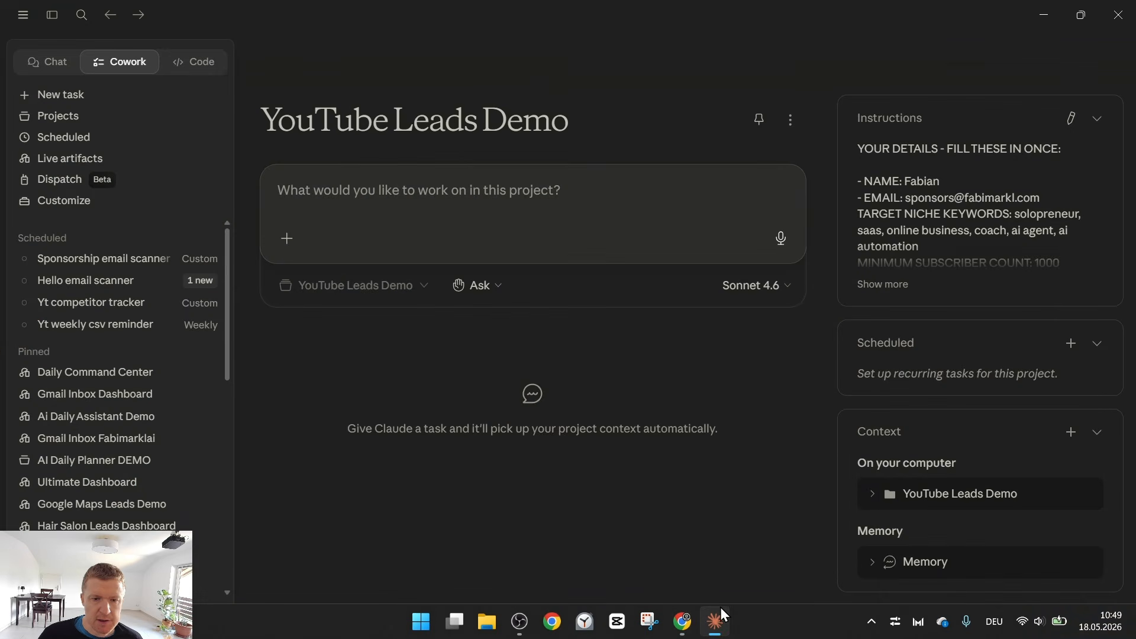
pyautogui.moveTo(682, 621)
pyautogui.click(647, 527)
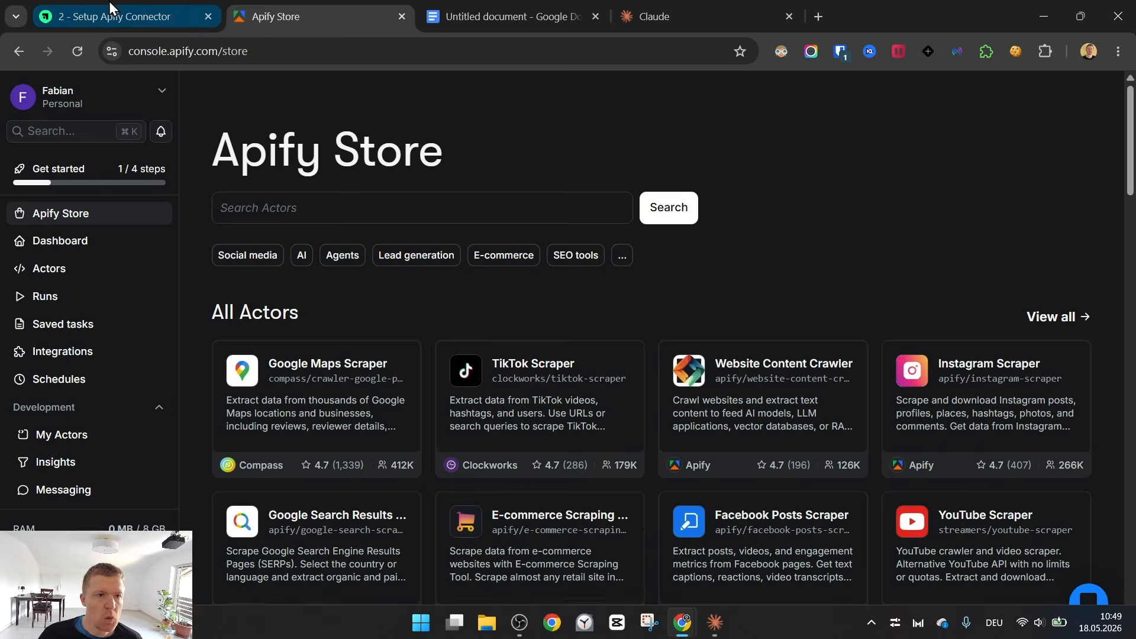
# Open the "3- Scrape Leads" lesson on the course page and copy its entire lead generation prompt.
pyautogui.click(111, 8)
pyautogui.click(111, 491)
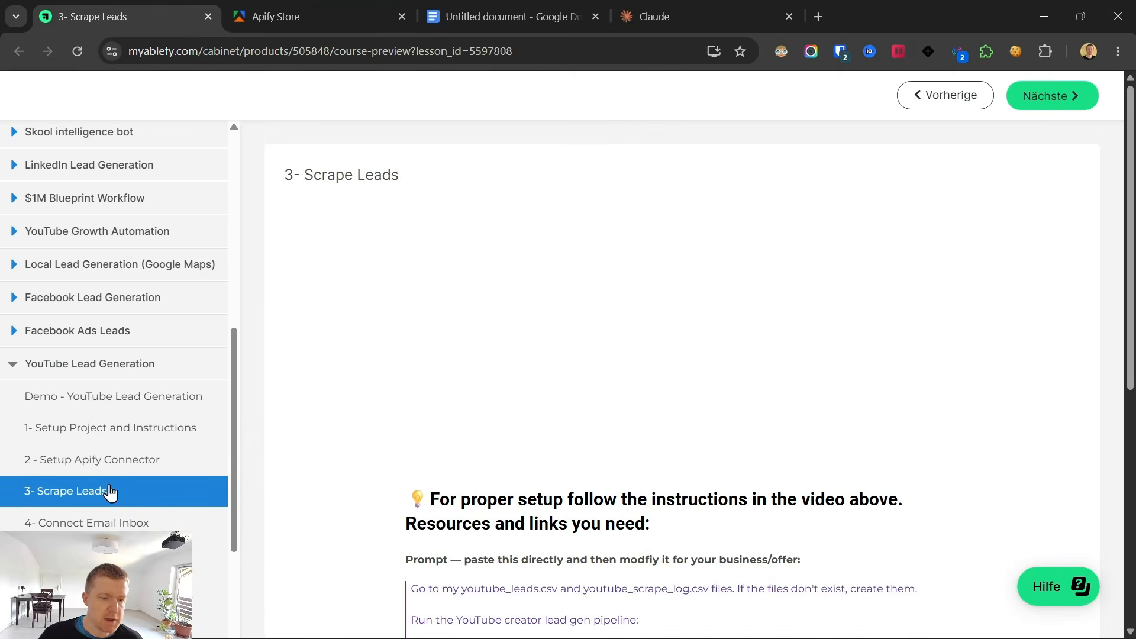
pyautogui.scroll(-4, 457, 304)
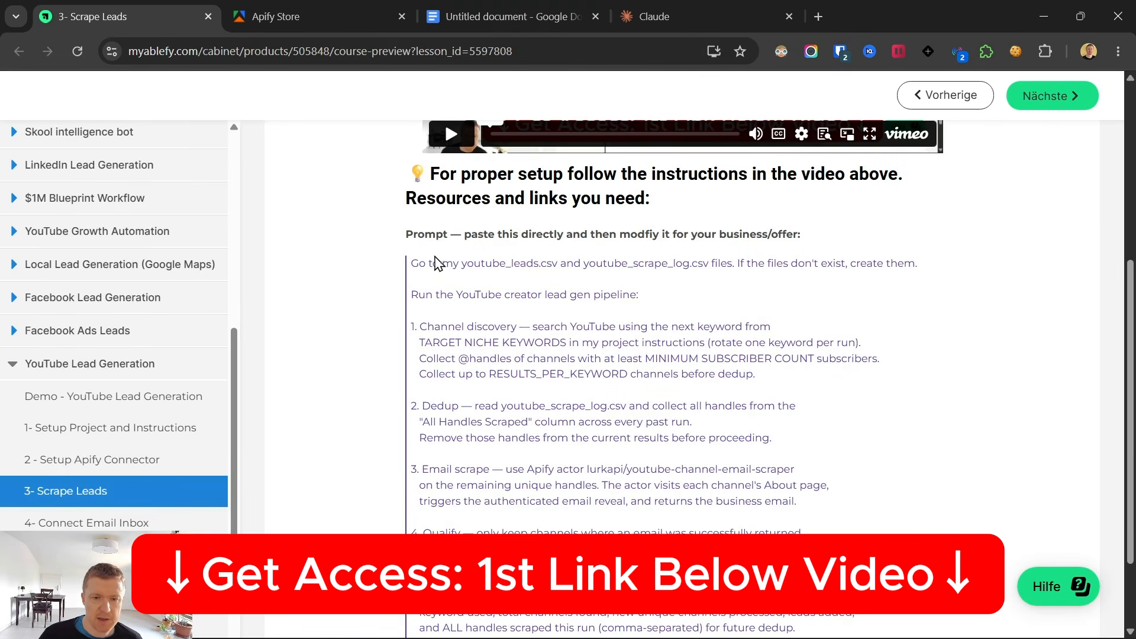
pyautogui.moveTo(411, 264); pyautogui.dragTo(564, 375)
pyautogui.scroll(-2, 547, 389)
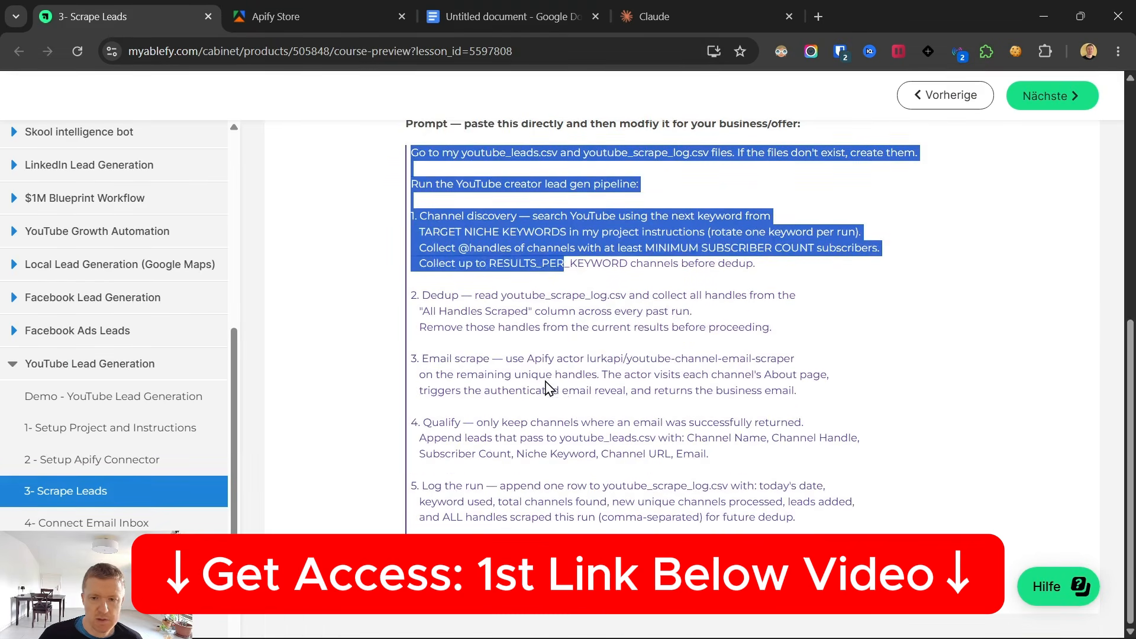
pyautogui.moveTo(564, 264); pyautogui.dragTo(592, 545)
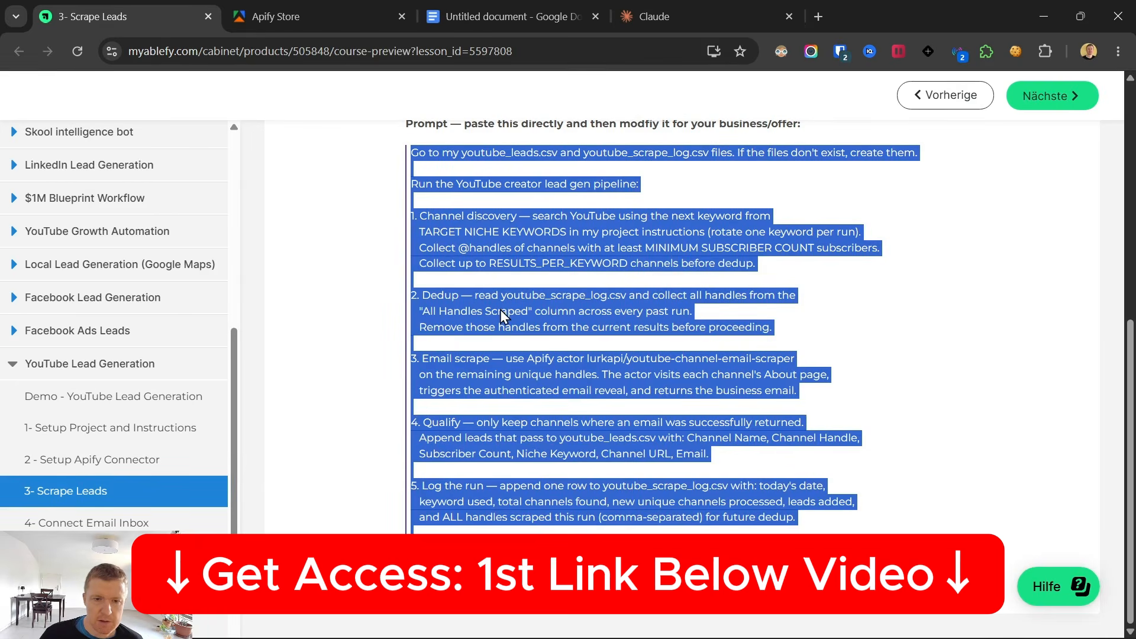
pyautogui.rightClick(501, 309)
pyautogui.click(540, 331)
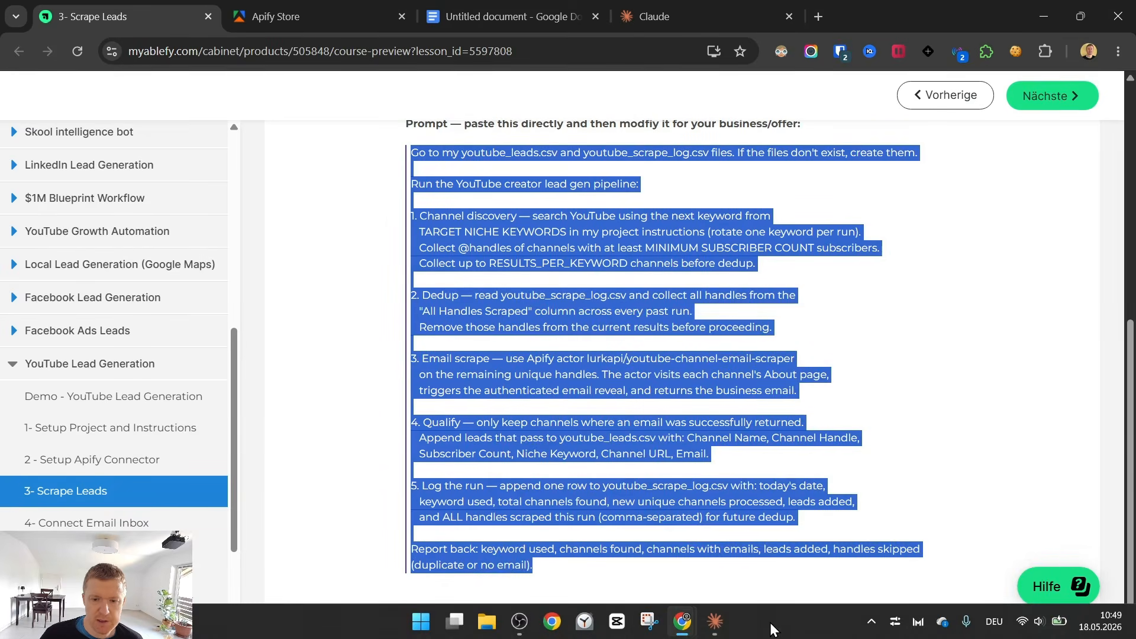
# Switch to the Claude app, paste the copied prompt as a task in the YouTube Leads Demo project and run it.
pyautogui.click(715, 622)
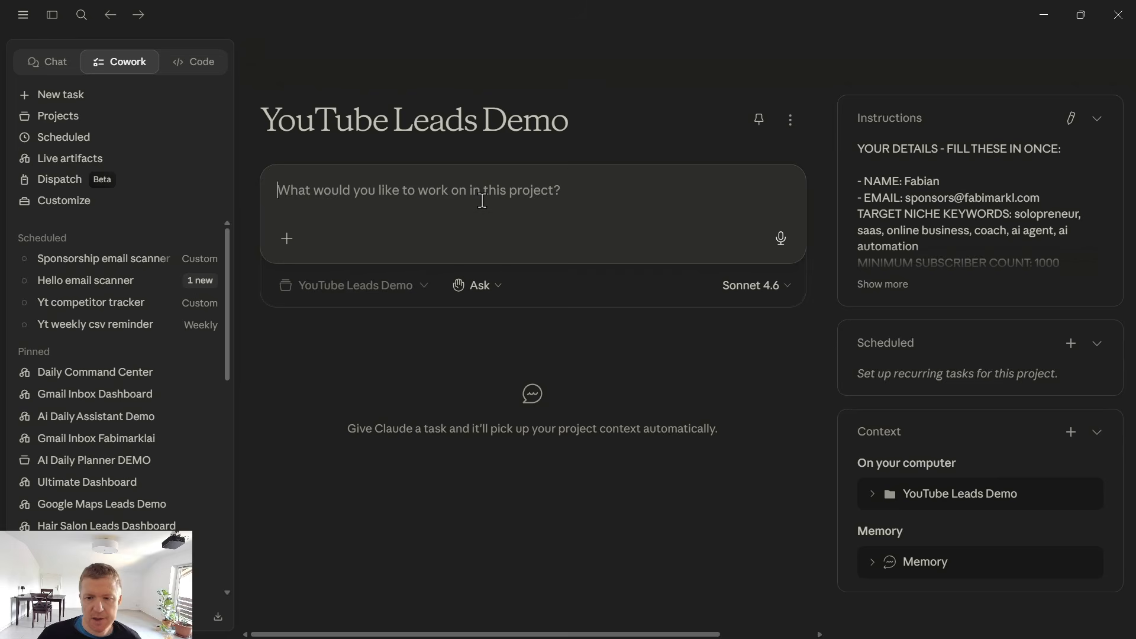
pyautogui.hotkey('ctrl', 'v')
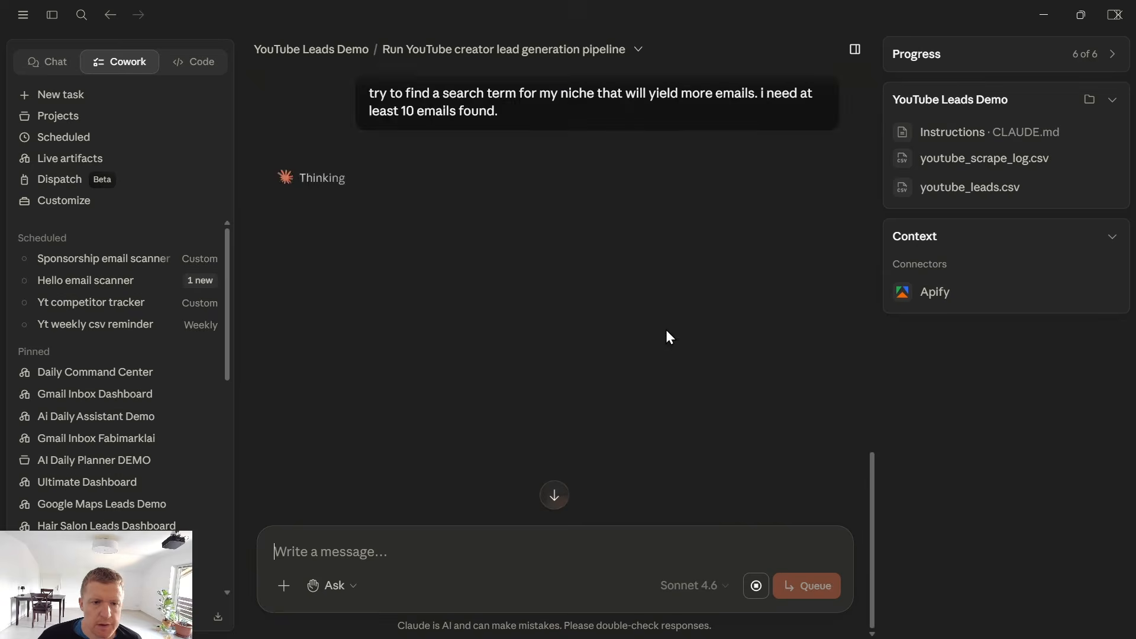
pyautogui.scroll(15, 666, 337)
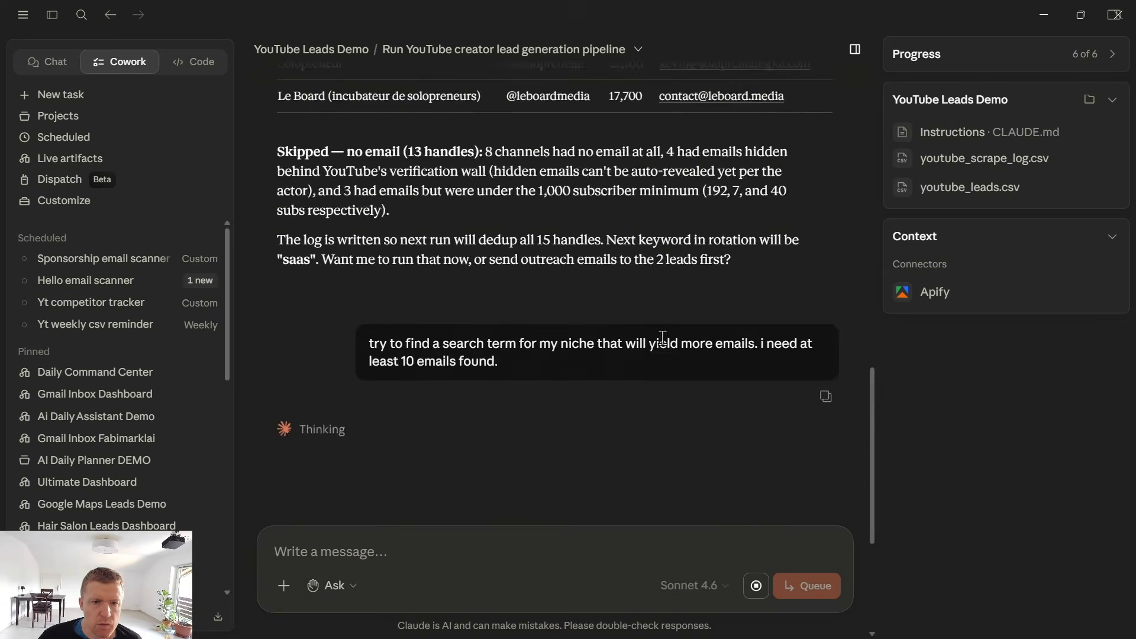
# Review the lead generation run's output, from its search steps to the lead table, skipped channels and the follow-up request for a better search term.
pyautogui.scroll(2, 595, 337)
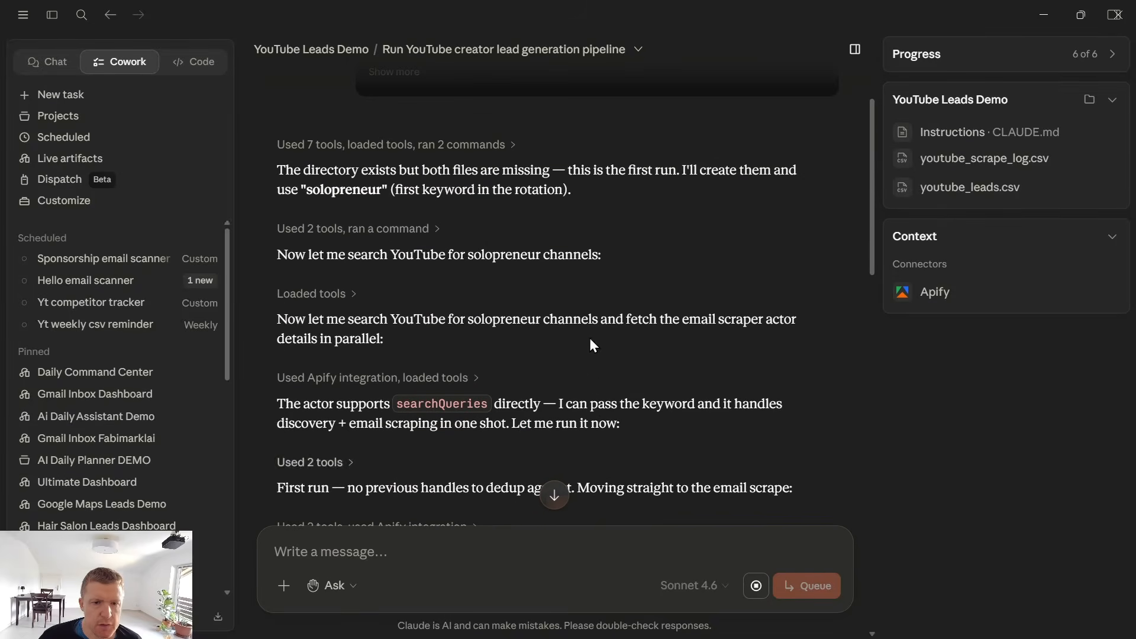
pyautogui.tripleClick(506, 243)
pyautogui.scroll(-2, 541, 343)
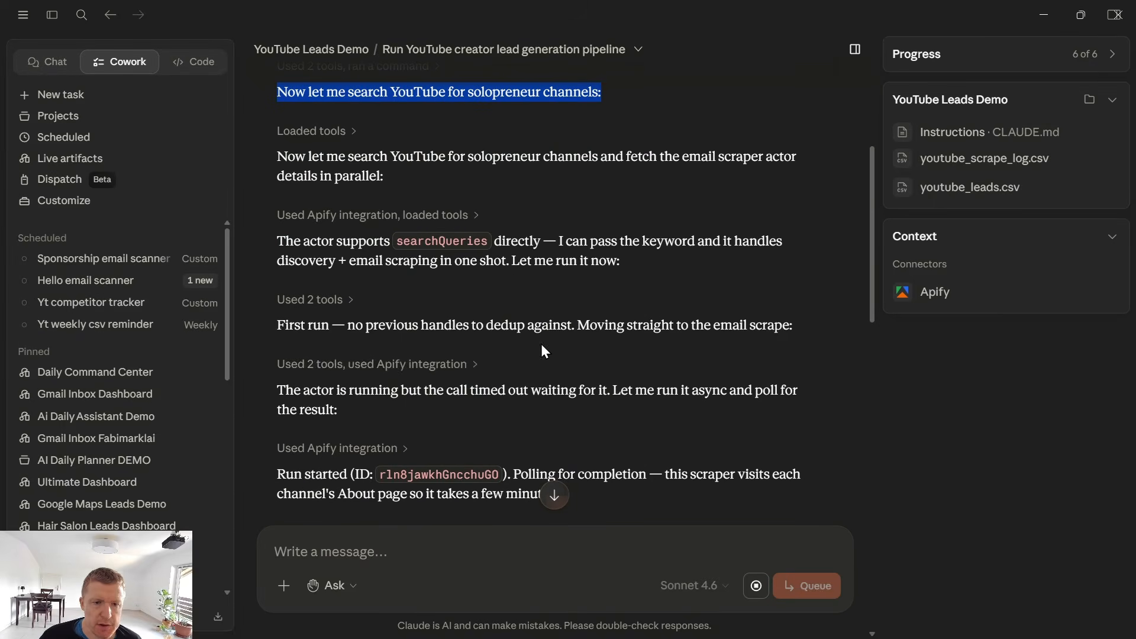
pyautogui.scroll(-4, 518, 379)
pyautogui.scroll(-4, 527, 361)
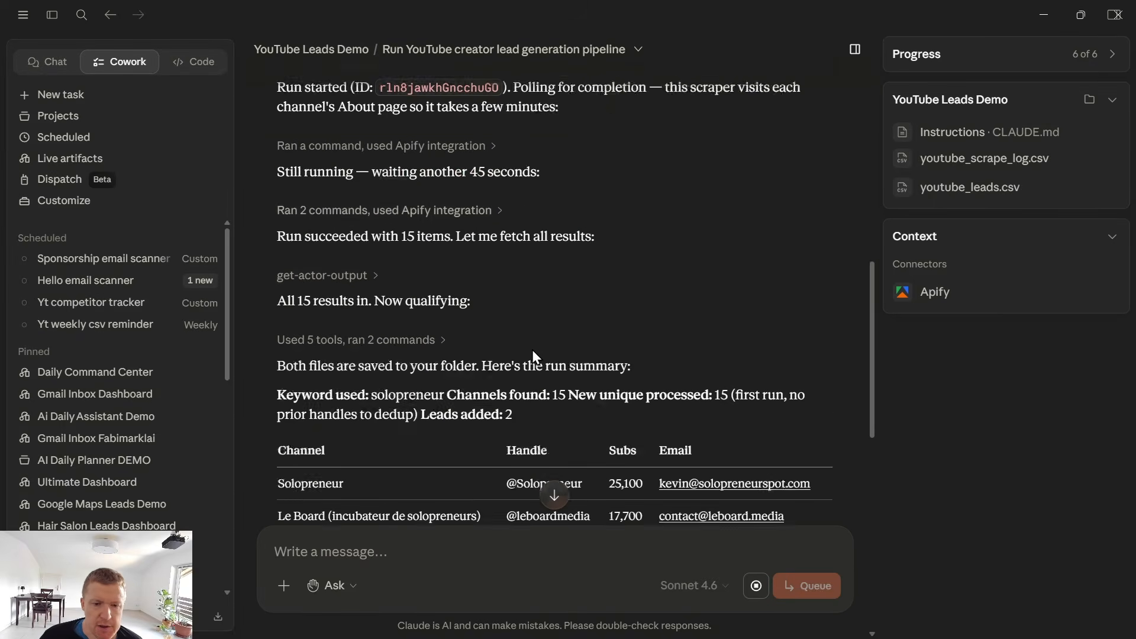
pyautogui.moveTo(552, 295); pyautogui.dragTo(575, 296)
pyautogui.scroll(-2, 576, 295)
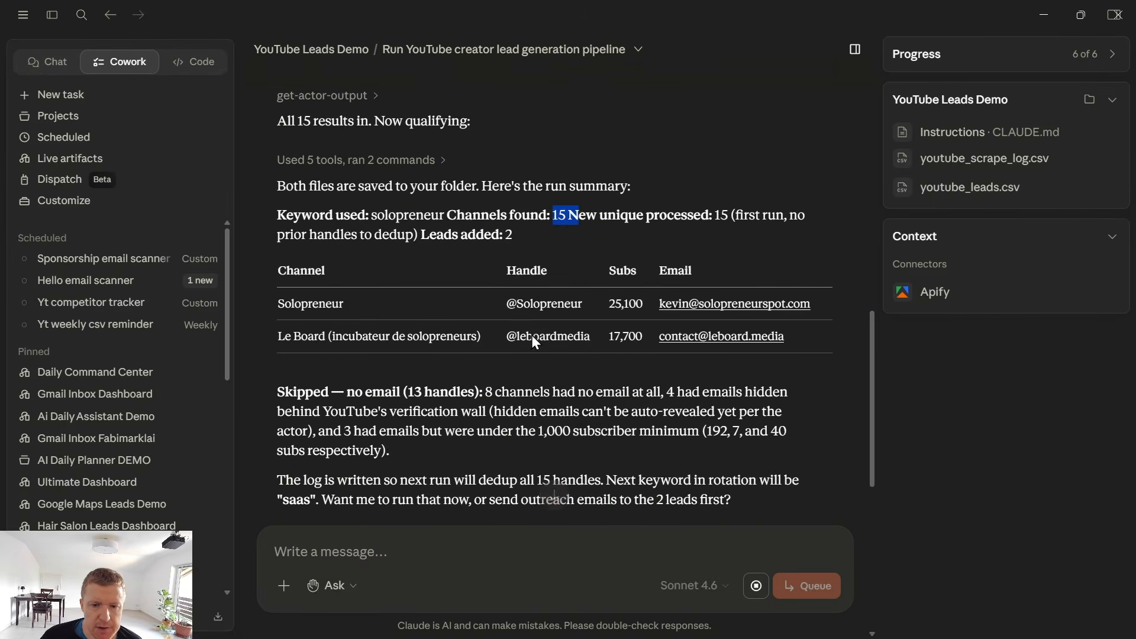
pyautogui.moveTo(286, 303); pyautogui.dragTo(809, 351)
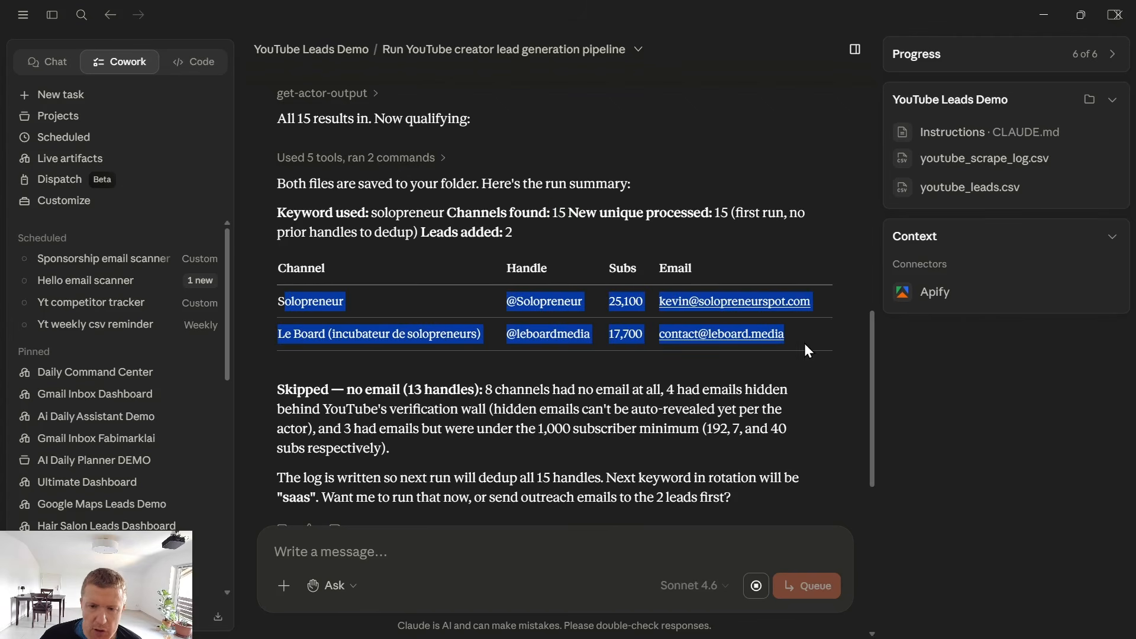
pyautogui.moveTo(403, 255); pyautogui.dragTo(579, 255)
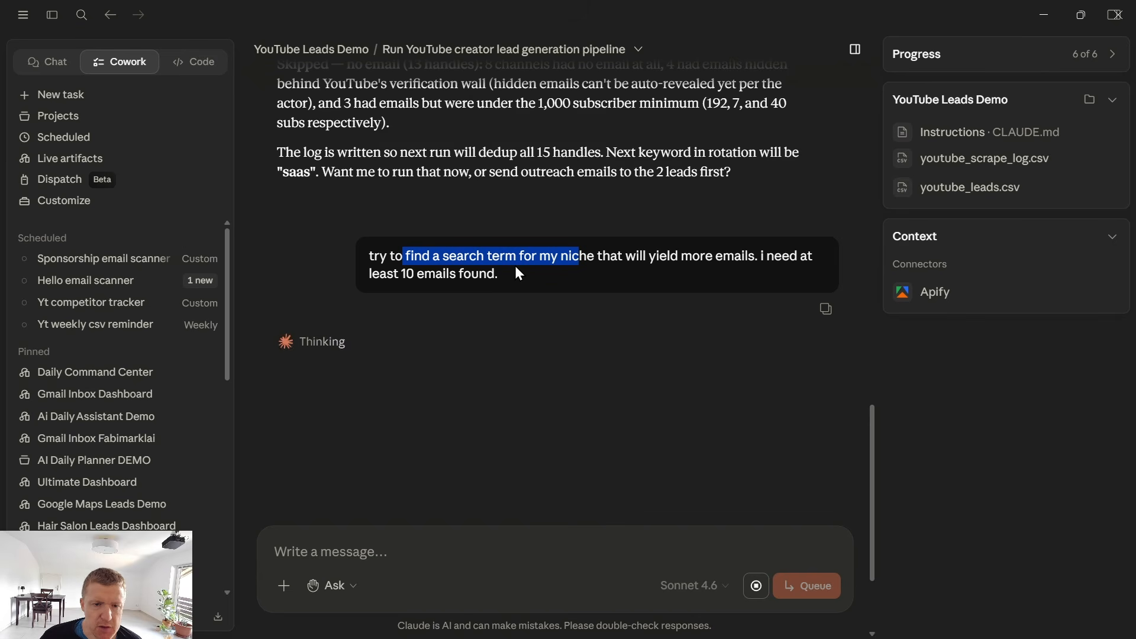
pyautogui.scroll(5, 503, 306)
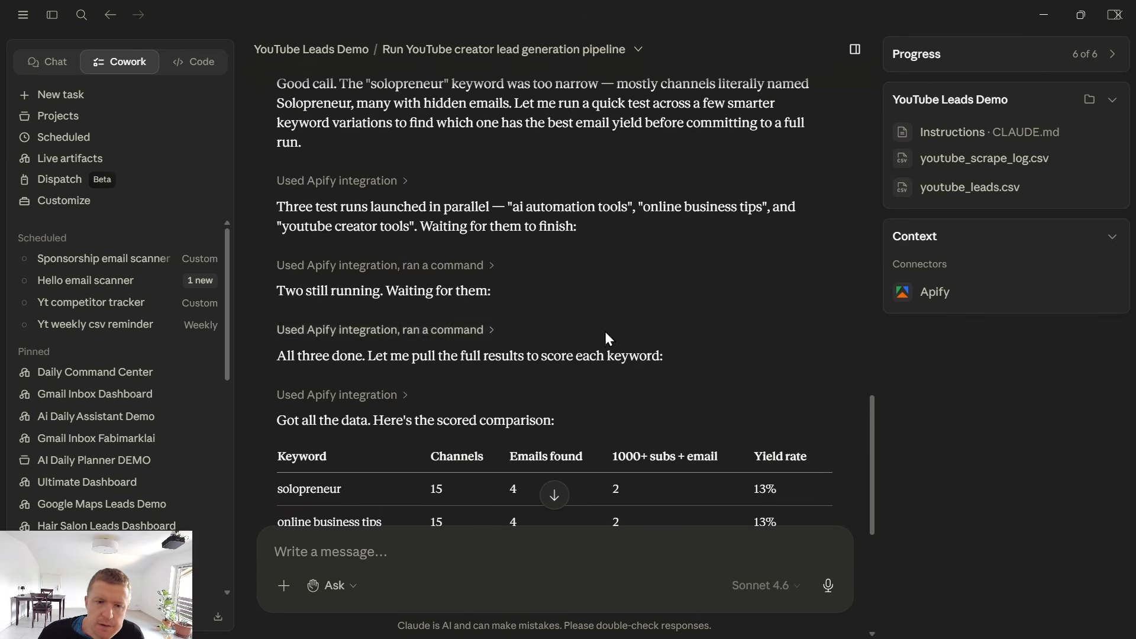
pyautogui.scroll(-5, 607, 334)
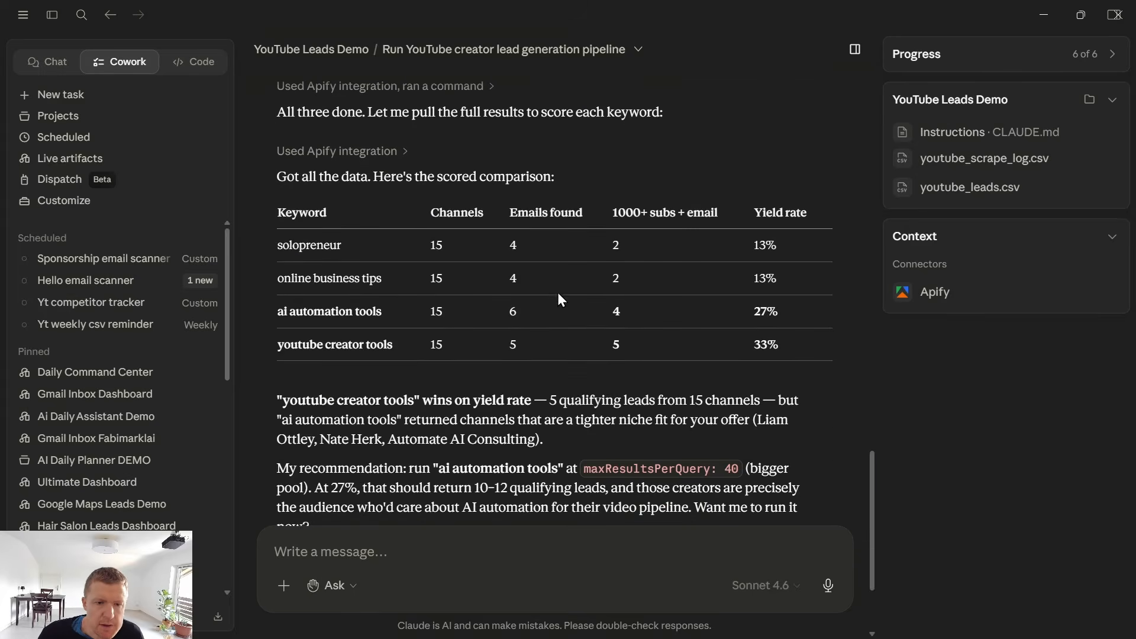
# Examine the keyword comparison table's yield rates and the recommendation on which search term to run.
pyautogui.moveTo(284, 278); pyautogui.dragTo(368, 278)
pyautogui.click(480, 284)
pyautogui.moveTo(792, 323); pyautogui.dragTo(410, 320)
pyautogui.click(379, 320)
pyautogui.tripleClick(352, 314)
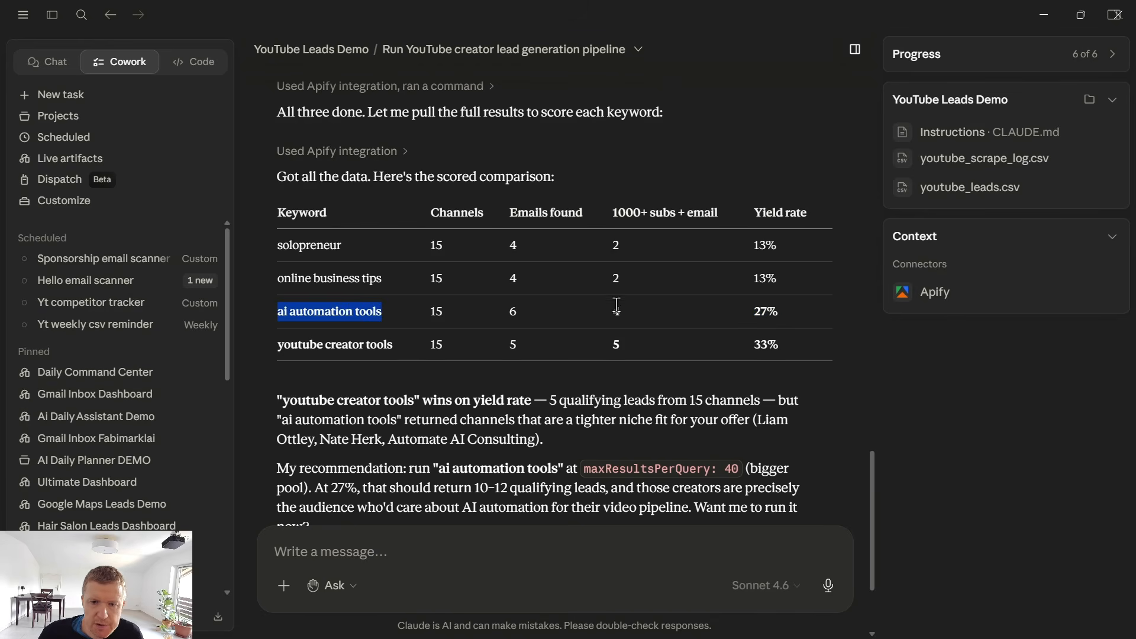
pyautogui.moveTo(751, 313); pyautogui.dragTo(778, 312)
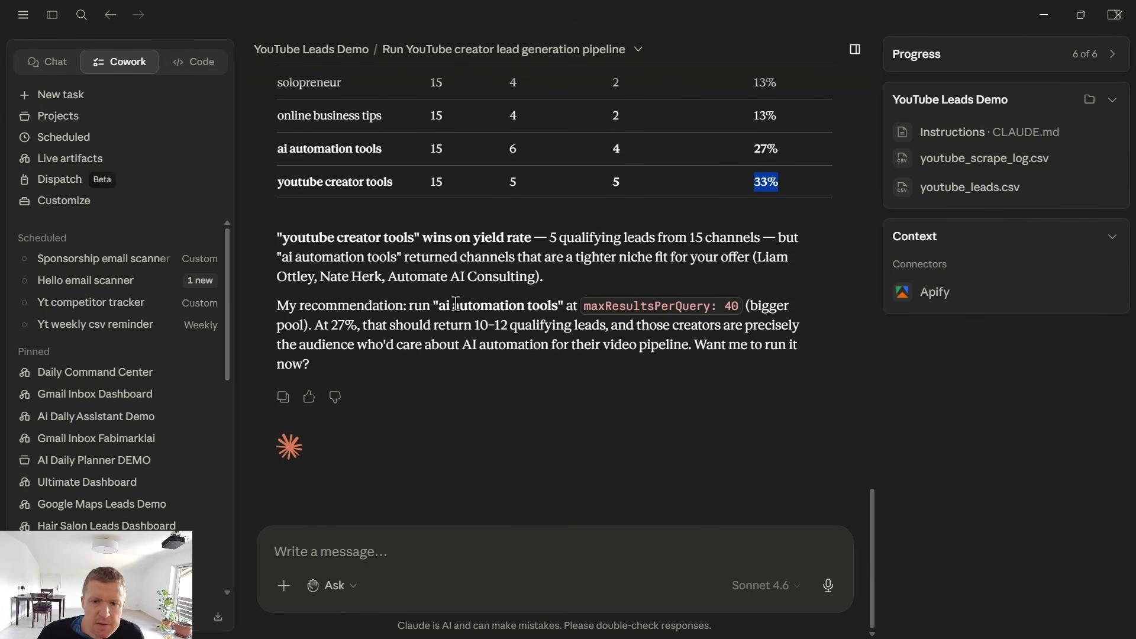
pyautogui.tripleClick(428, 337)
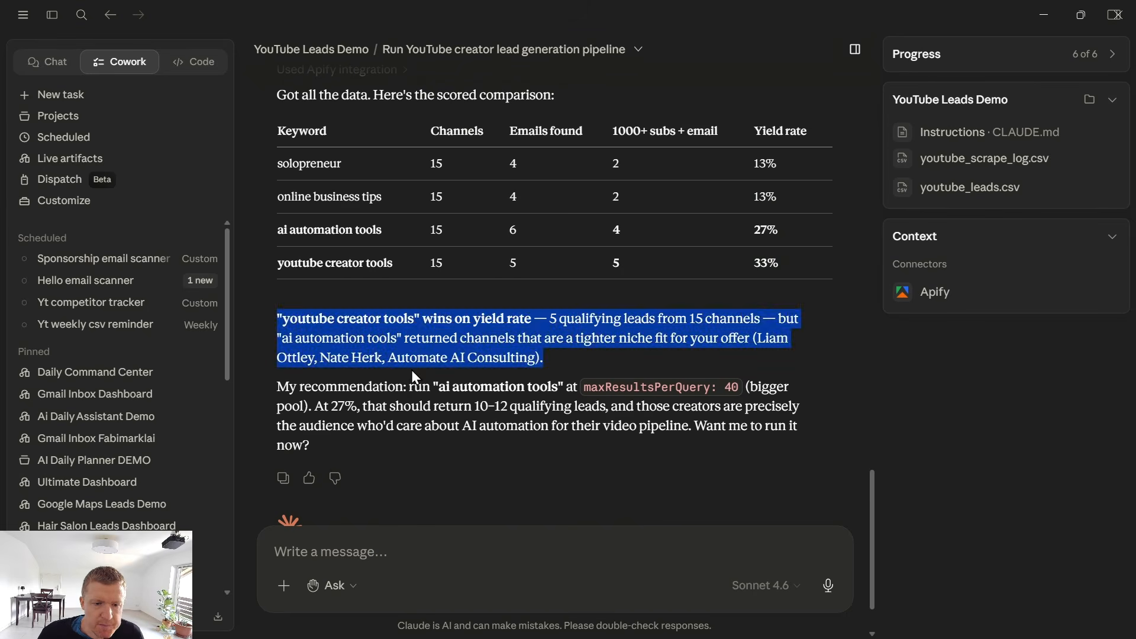
pyautogui.click(400, 388)
pyautogui.moveTo(441, 387); pyautogui.dragTo(560, 392)
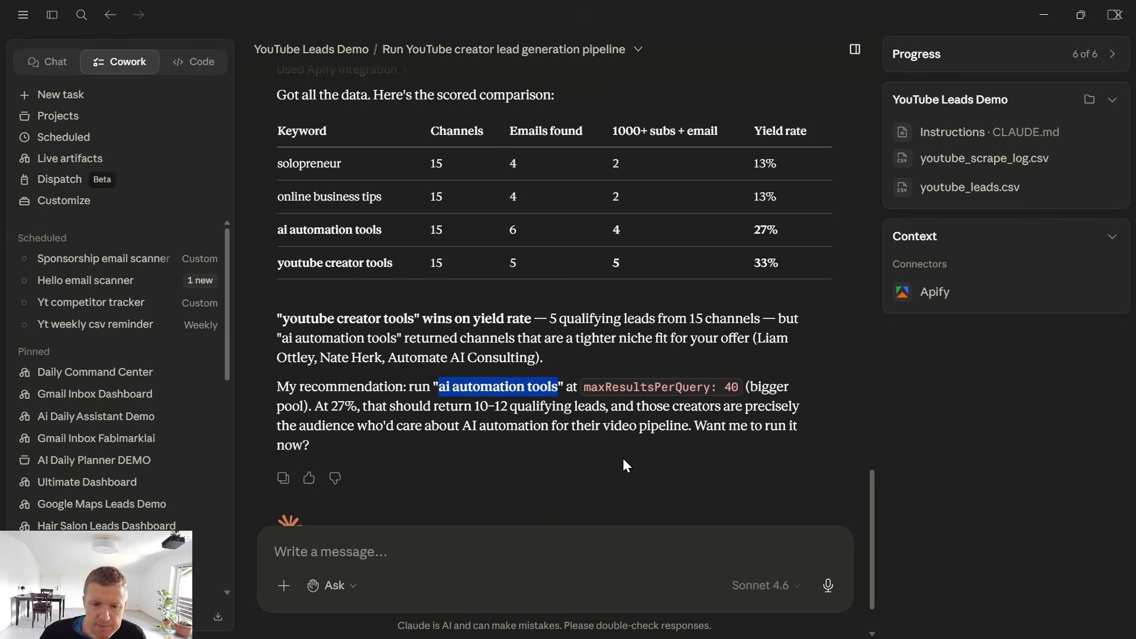
pyautogui.scroll(3, 578, 393)
pyautogui.scroll(-3, 463, 379)
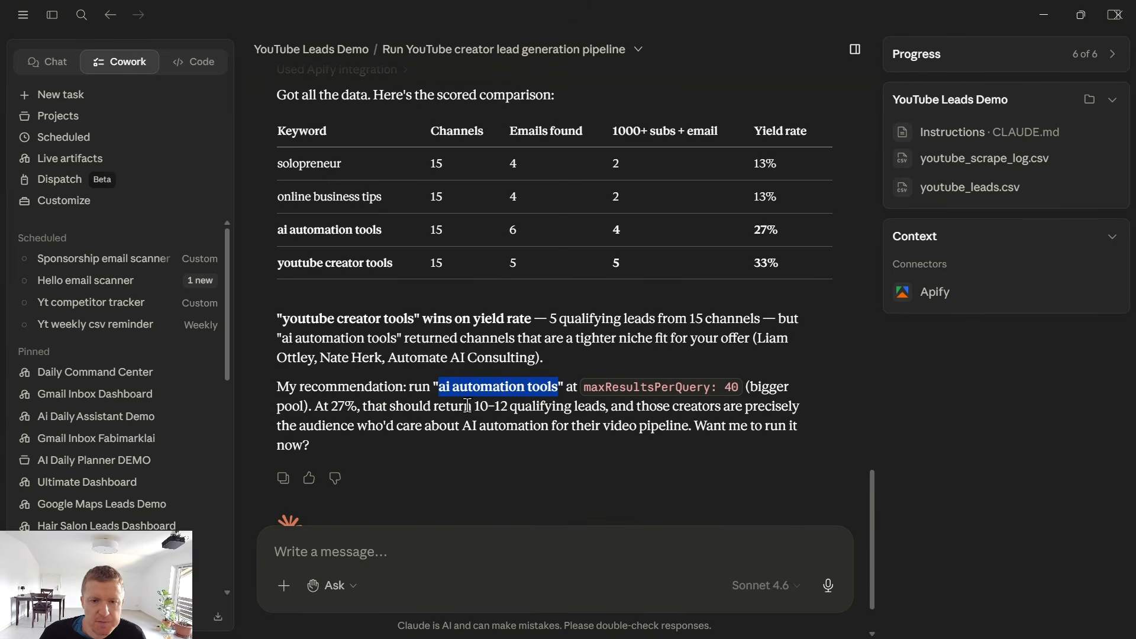
# Send the follow-up message "save the newly found leads to the sheet the leads sheet".
pyautogui.click(454, 548)
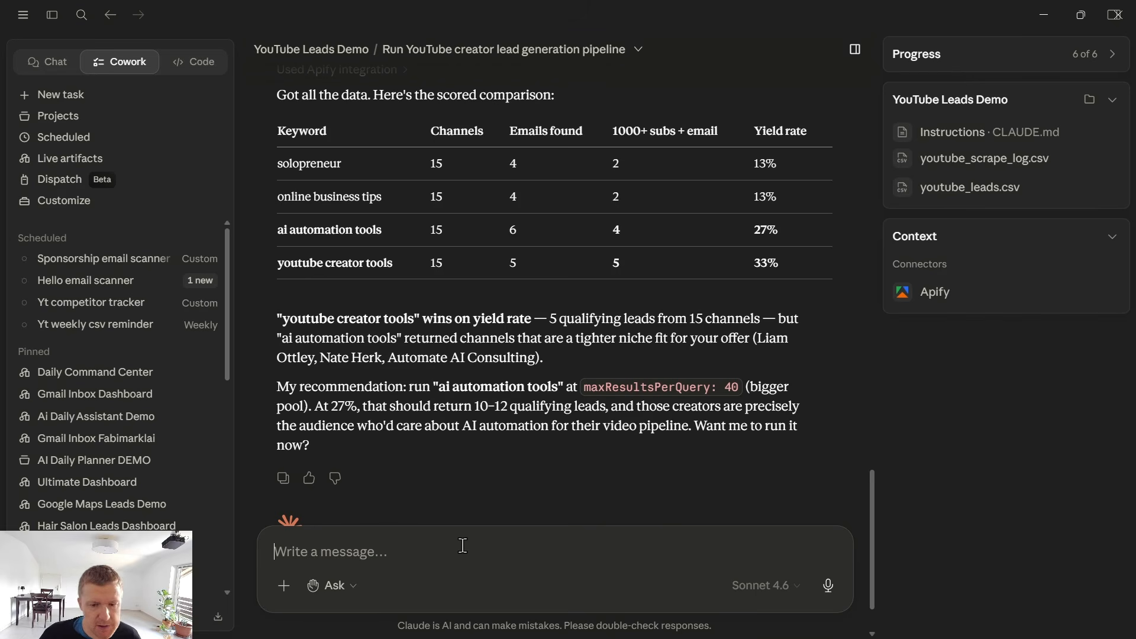
pyautogui.write('s')
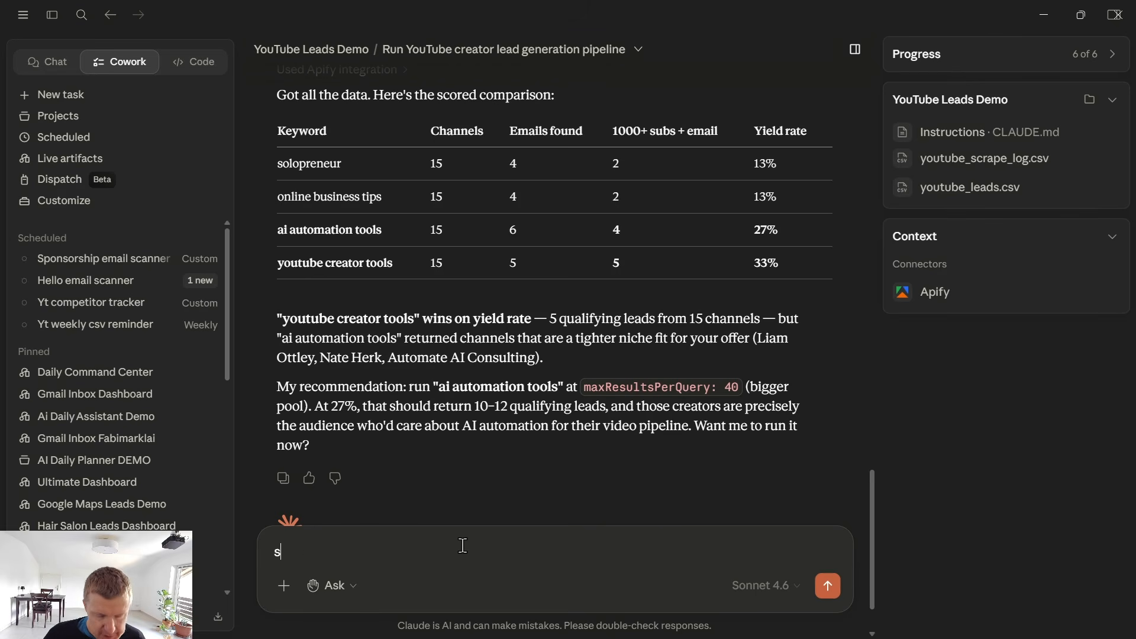
pyautogui.write('ave the newly found leads to the sheet the leads sheet')
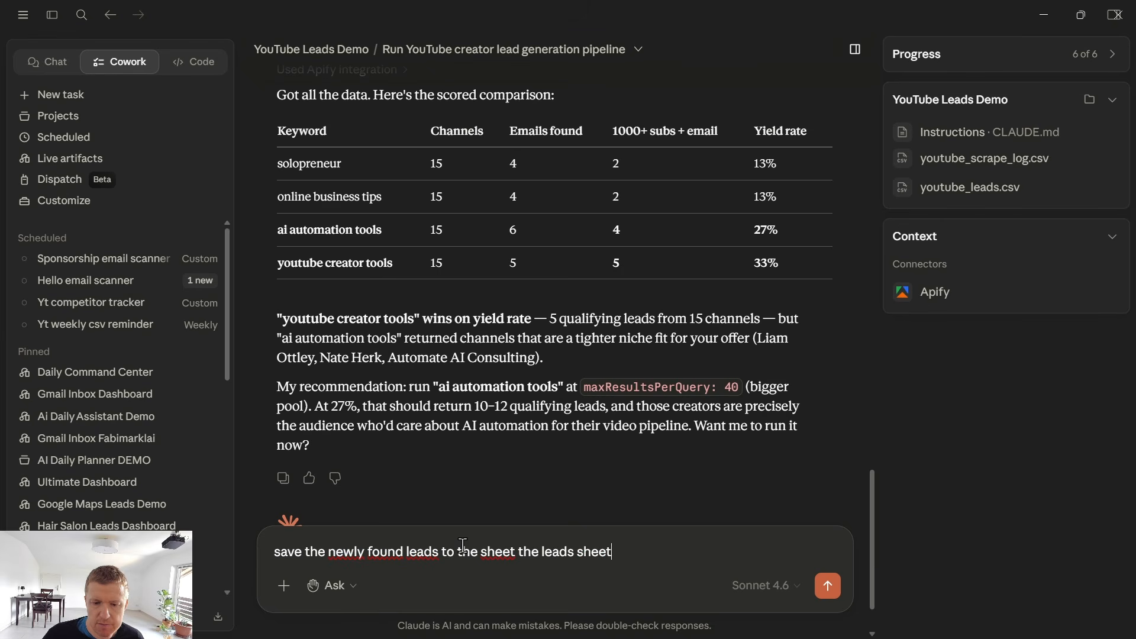
pyautogui.press('Return')
# Switch to the course page in the browser, open the "4- Connect Email Inbox" lesson and copy its entire prompt.
pyautogui.click(1044, 14)
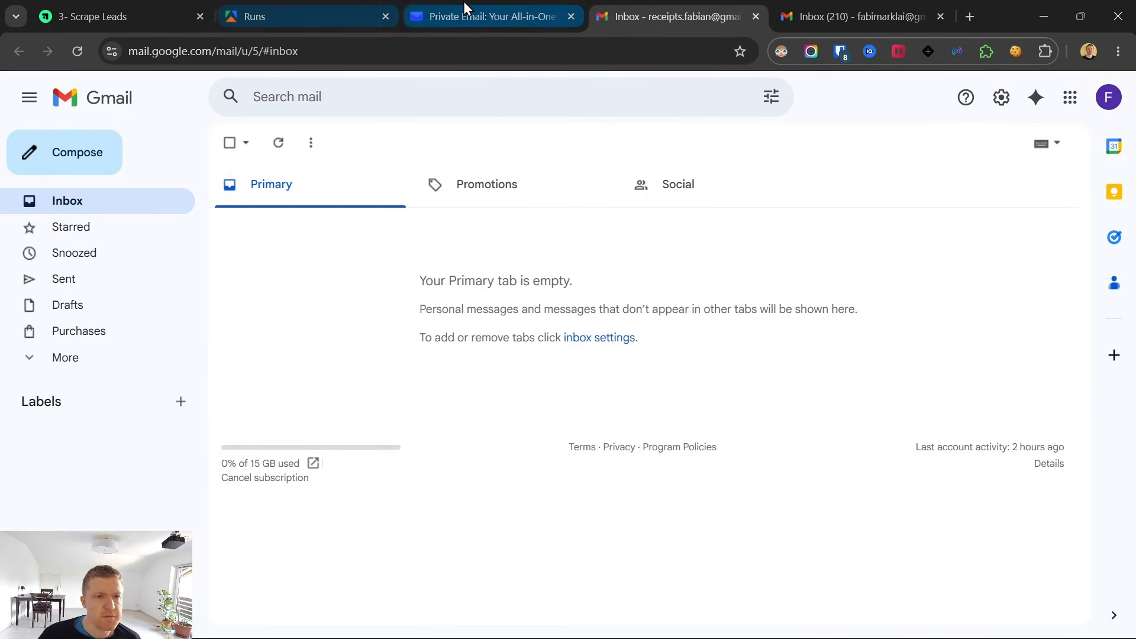
pyautogui.click(162, 3)
pyautogui.click(127, 287)
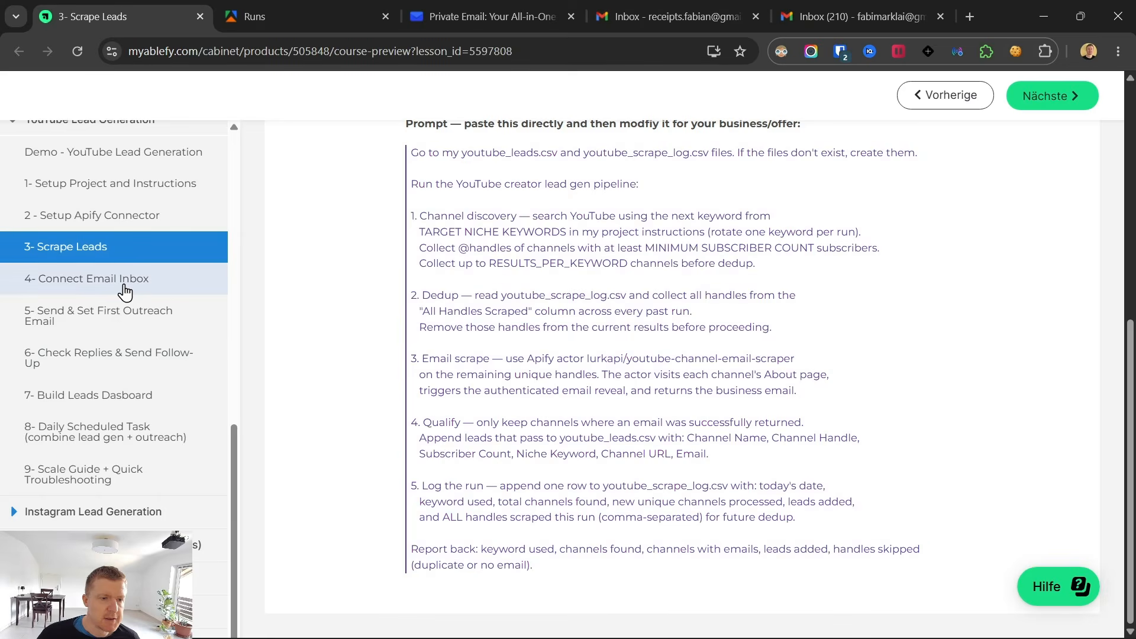
pyautogui.moveTo(629, 566); pyautogui.dragTo(402, 503)
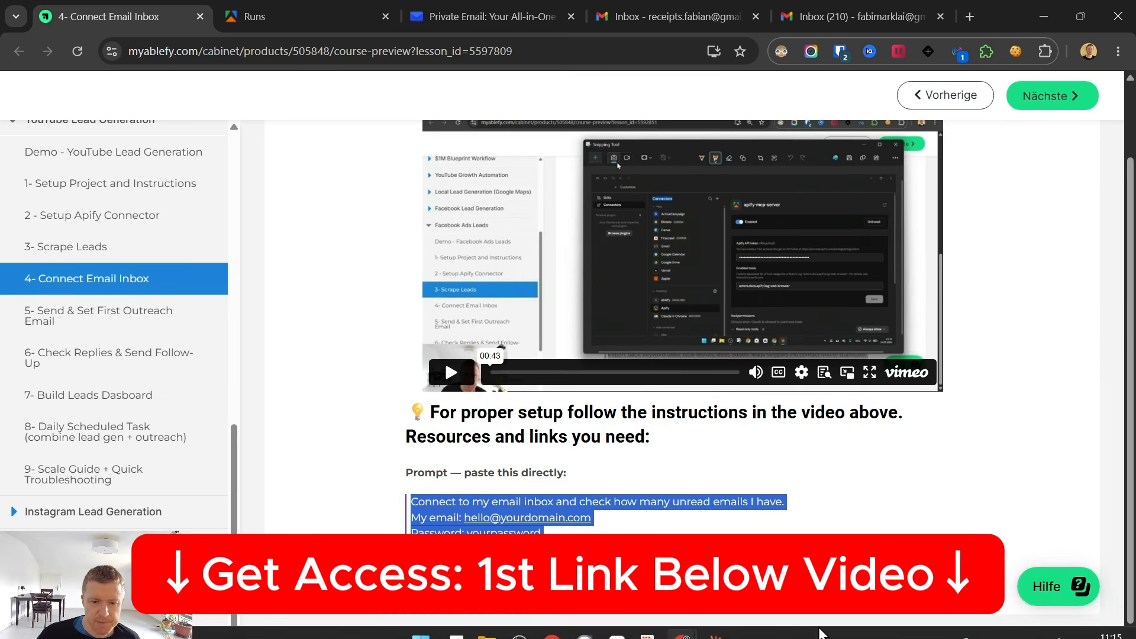
# Switch to the Claude app and paste the copied inbox connection prompt into the running task's message.
pyautogui.moveTo(715, 623)
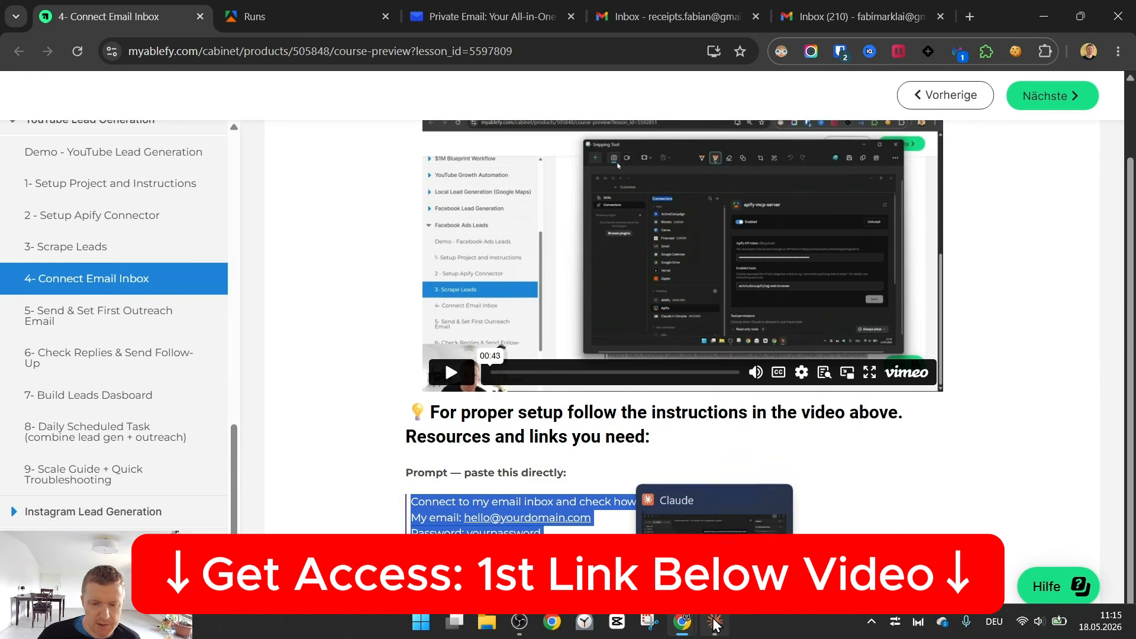
pyautogui.click(715, 623)
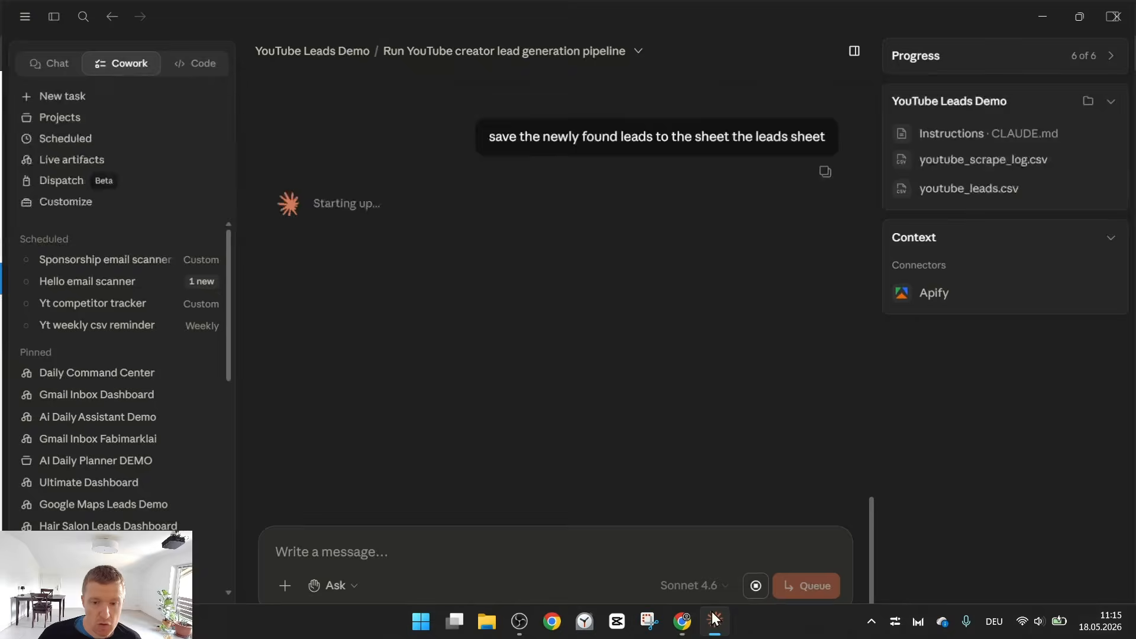
pyautogui.hotkey('ctrl', 'v')
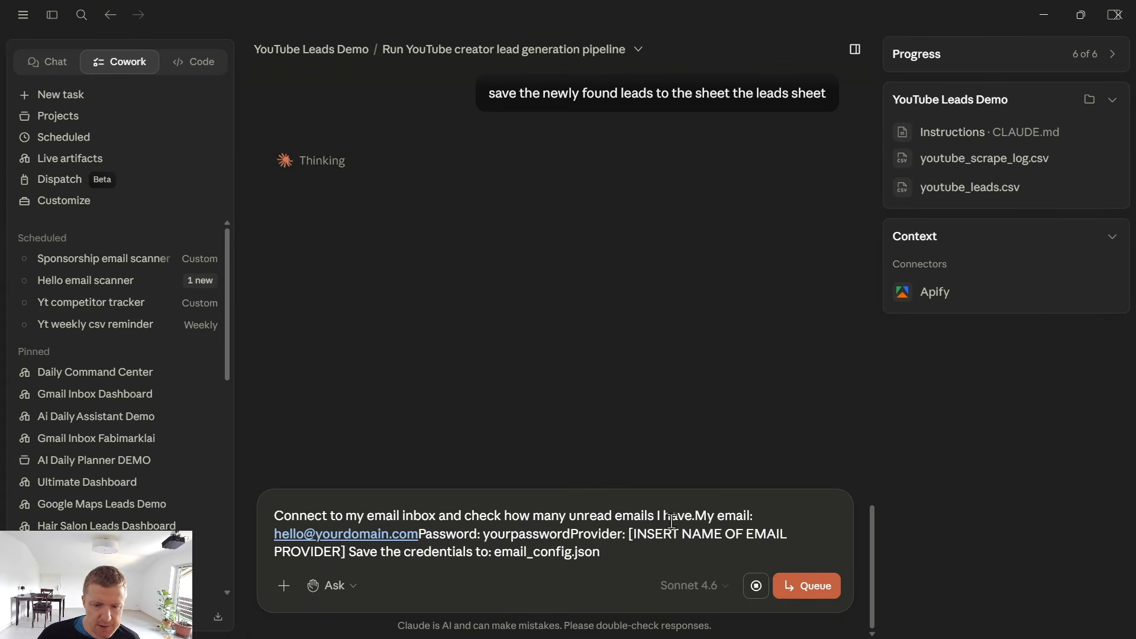
# Separate the pasted prompt's email, password, provider and credentials-file entries onto their own lines with blank lines between them.
pyautogui.click(697, 514)
pyautogui.hotkey('shift', 'Return')
pyautogui.hotkey('shift', 'Return')
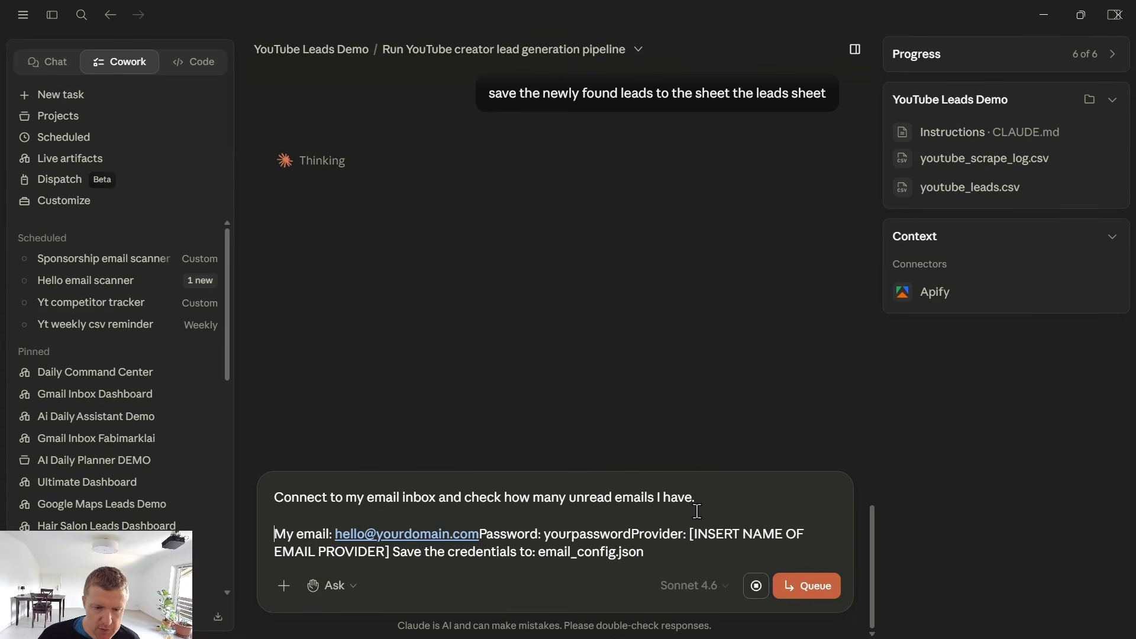
pyautogui.click(481, 534)
pyautogui.hotkey('shift', 'Return')
pyautogui.hotkey('shift', 'Return')
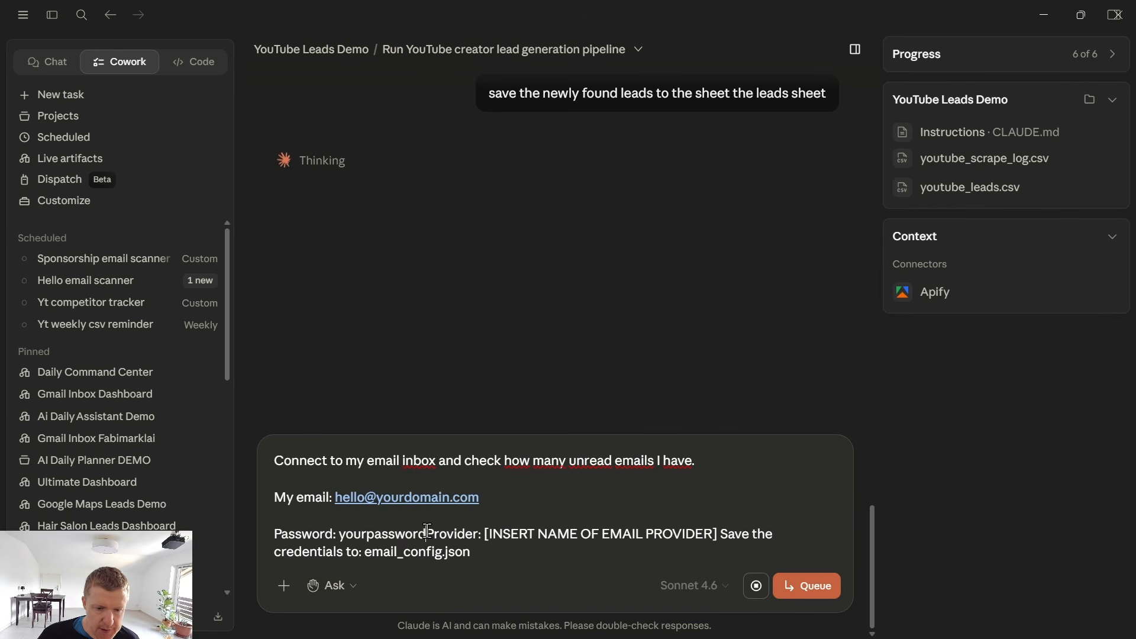
pyautogui.click(428, 534)
pyautogui.hotkey('shift', 'Return')
pyautogui.hotkey('shift', 'Return')
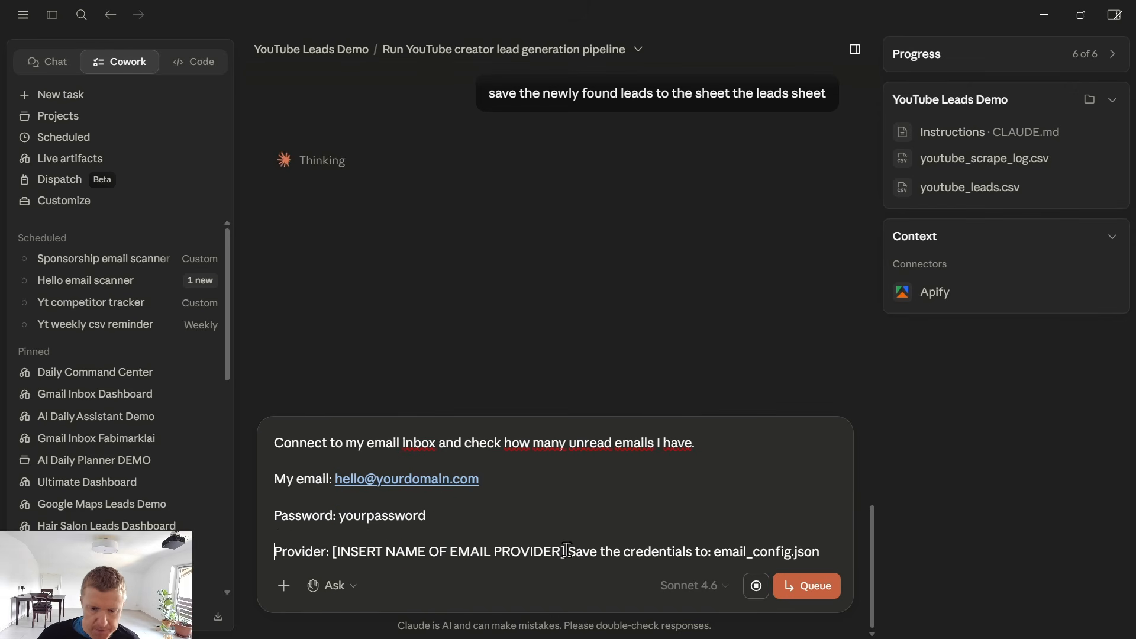
pyautogui.click(567, 552)
pyautogui.hotkey('shift', 'Return')
pyautogui.hotkey('shift', 'Return')
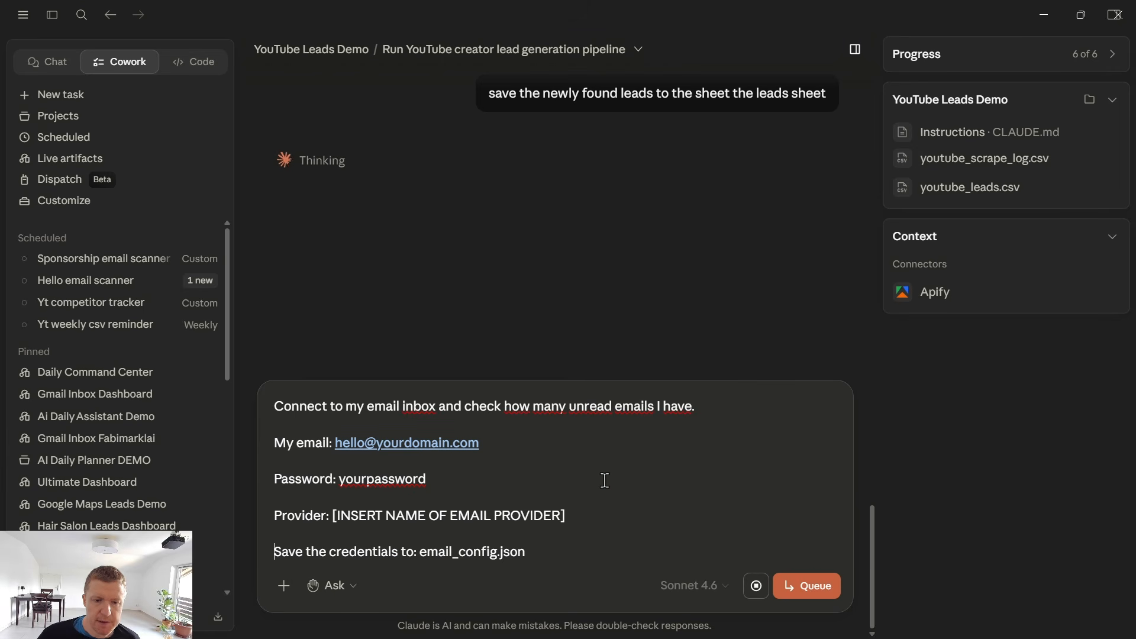
# Replace the placeholder address in the prompt with the sender's own email address.
pyautogui.moveTo(480, 444); pyautogui.dragTo(335, 446)
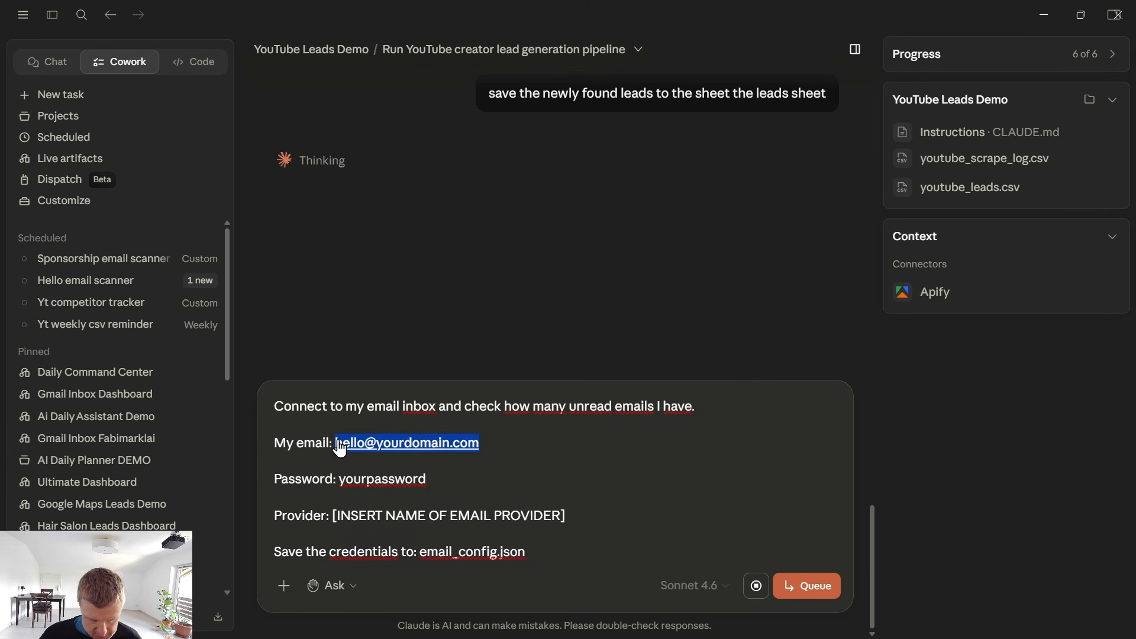
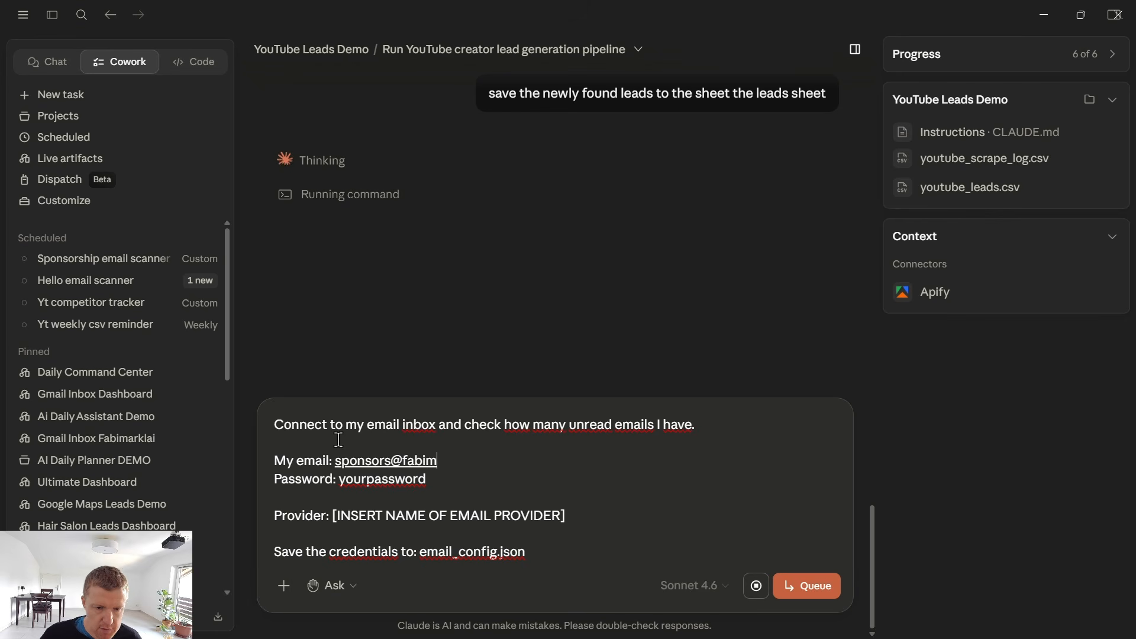
# Copy the privateemail.com address from the browser and paste it over the provider placeholder in the Claude prompt.
pyautogui.hotkey('alt', 'Tab')
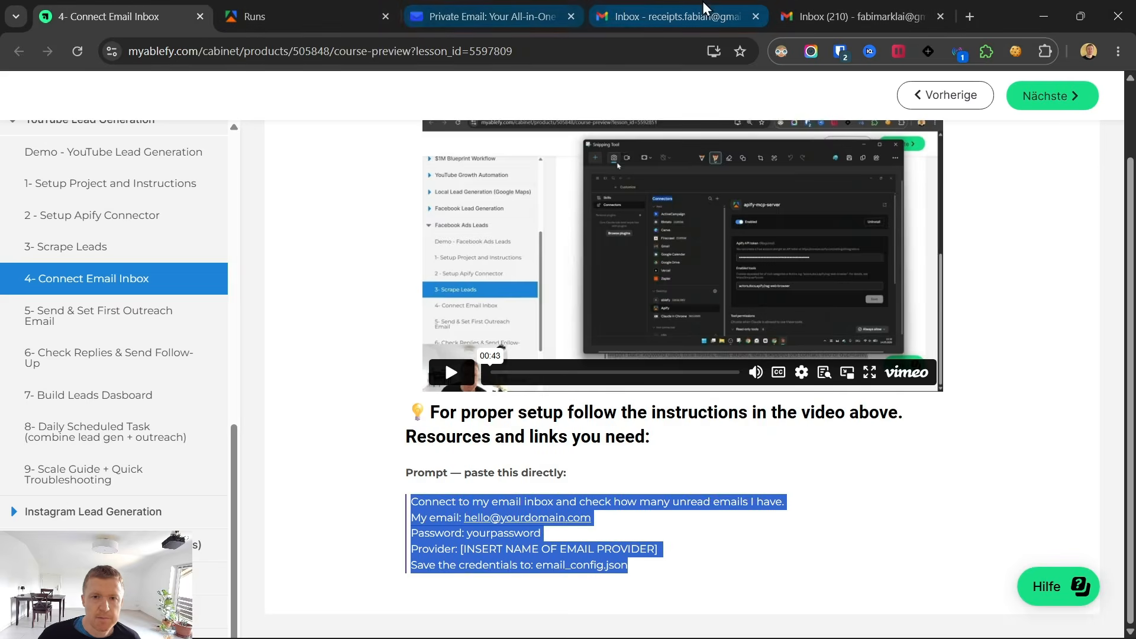
pyautogui.click(481, 11)
pyautogui.click(260, 58)
pyautogui.hotkey('ctrl', 'c')
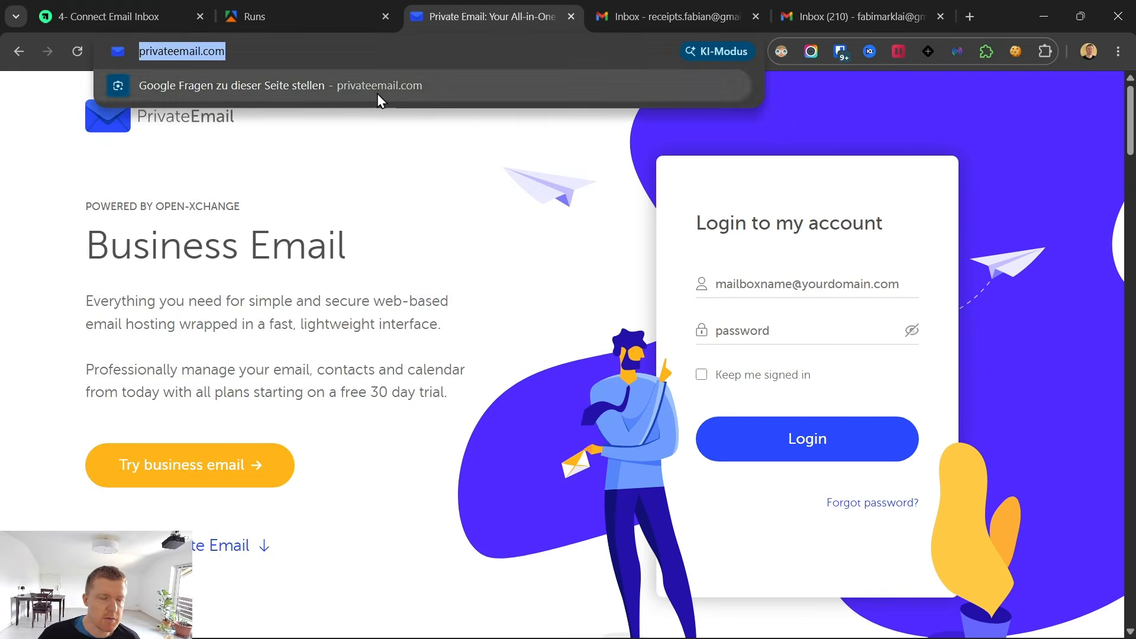
pyautogui.hotkey('alt', 'Tab')
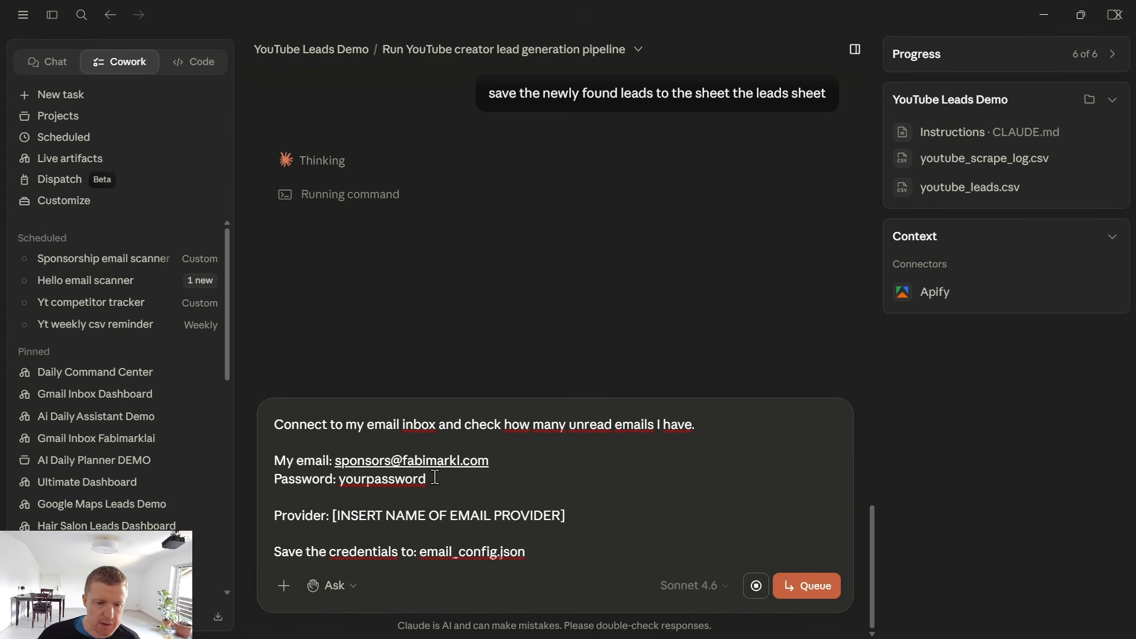
pyautogui.moveTo(568, 516); pyautogui.dragTo(345, 515)
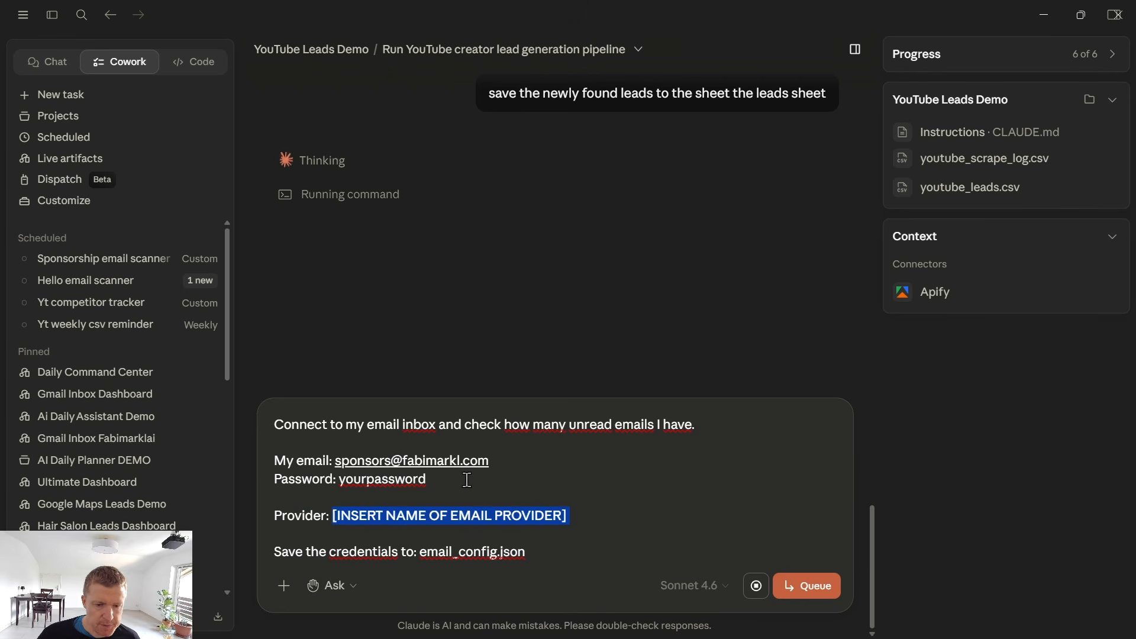
pyautogui.press('BackSpace')
pyautogui.hotkey('ctrl', 'v')
# Select the placeholder password in the inbox connection prompt and switch to the browser.
pyautogui.moveTo(468, 479); pyautogui.dragTo(293, 478)
pyautogui.doubleClick(338, 479)
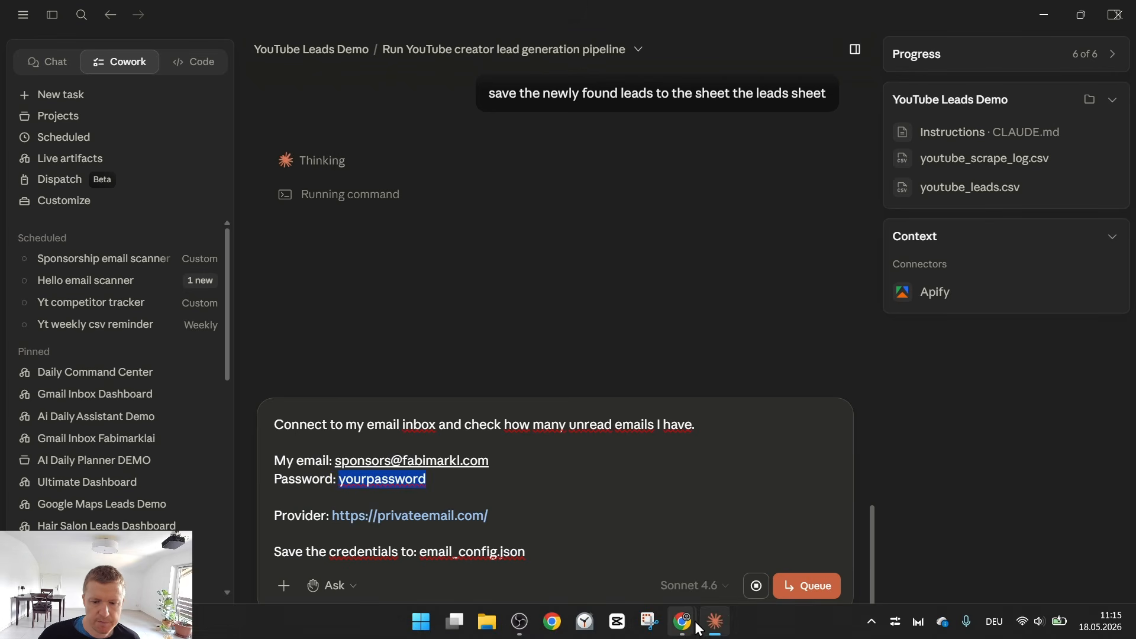
pyautogui.moveTo(682, 621)
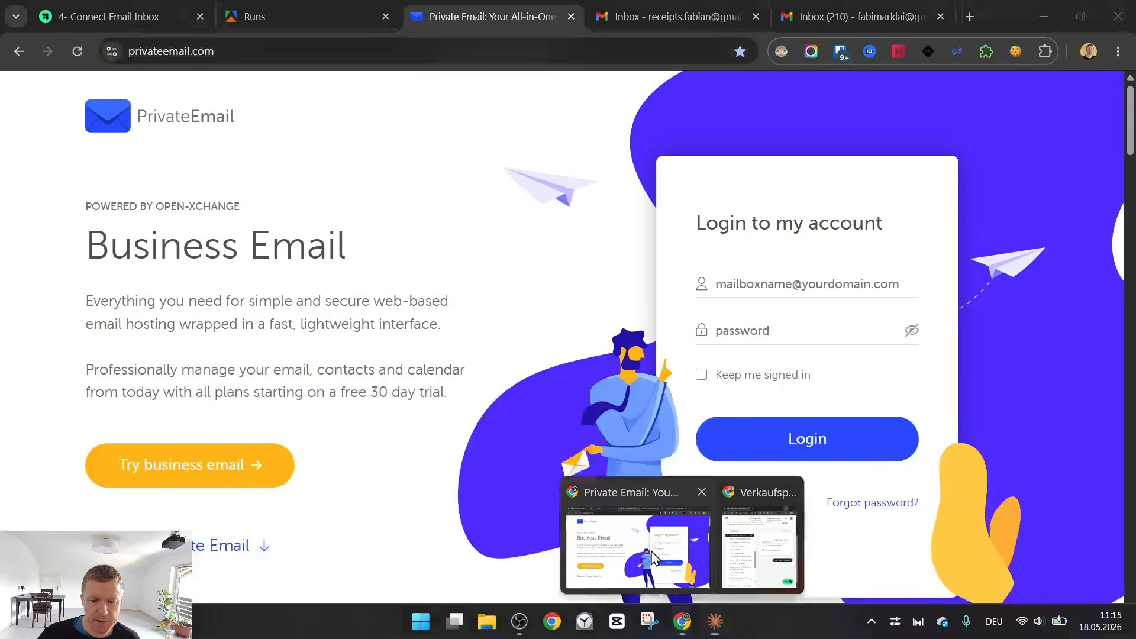
pyautogui.click(653, 556)
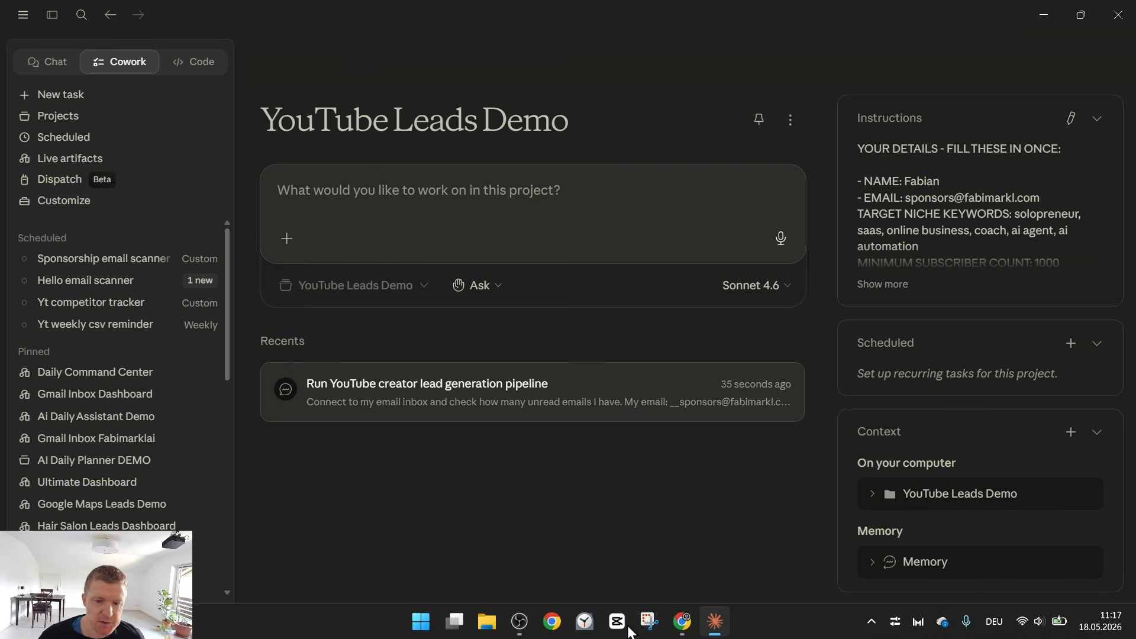
# Switch to the Private Email browser window and open the course lesson "5- Send & Set First Outreach Email".
pyautogui.moveTo(684, 620)
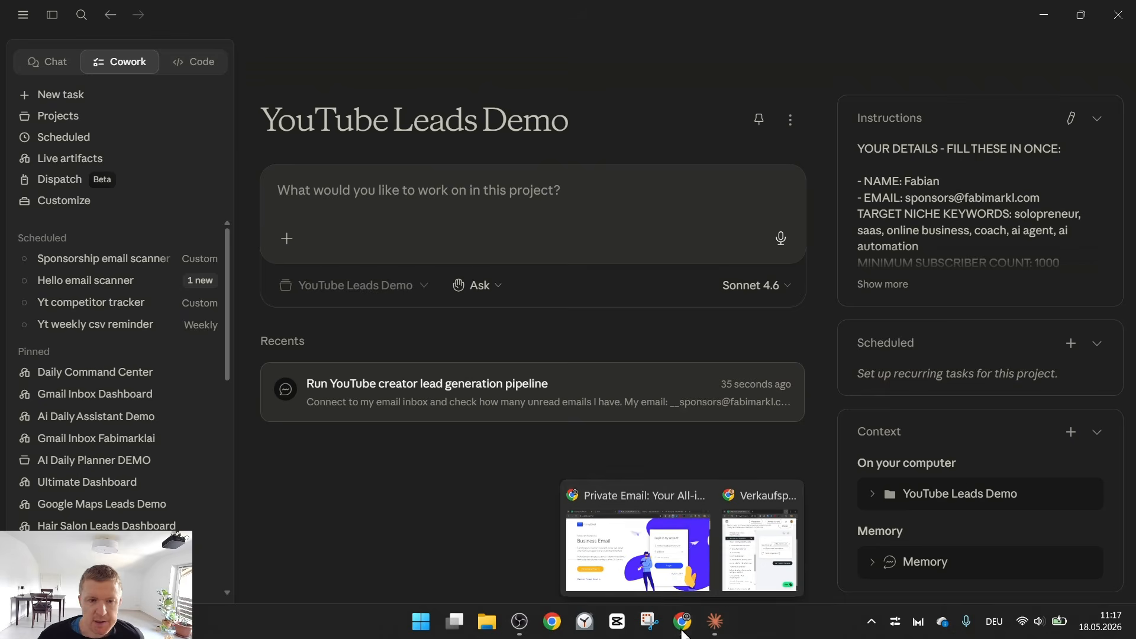
pyautogui.click(639, 545)
pyautogui.click(106, 16)
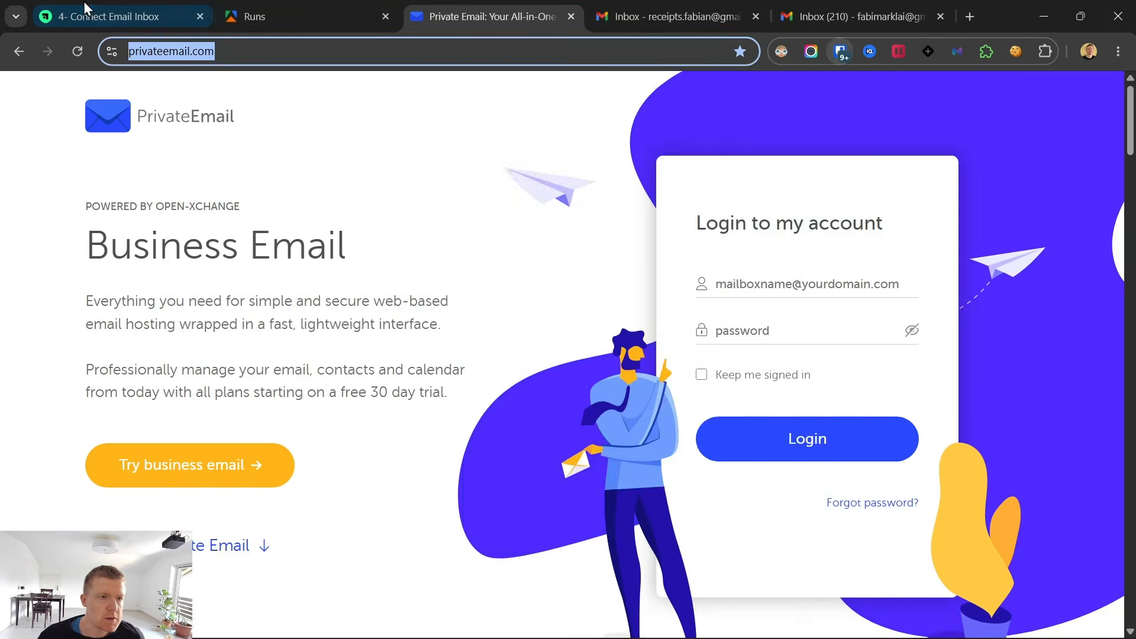
pyautogui.click(112, 314)
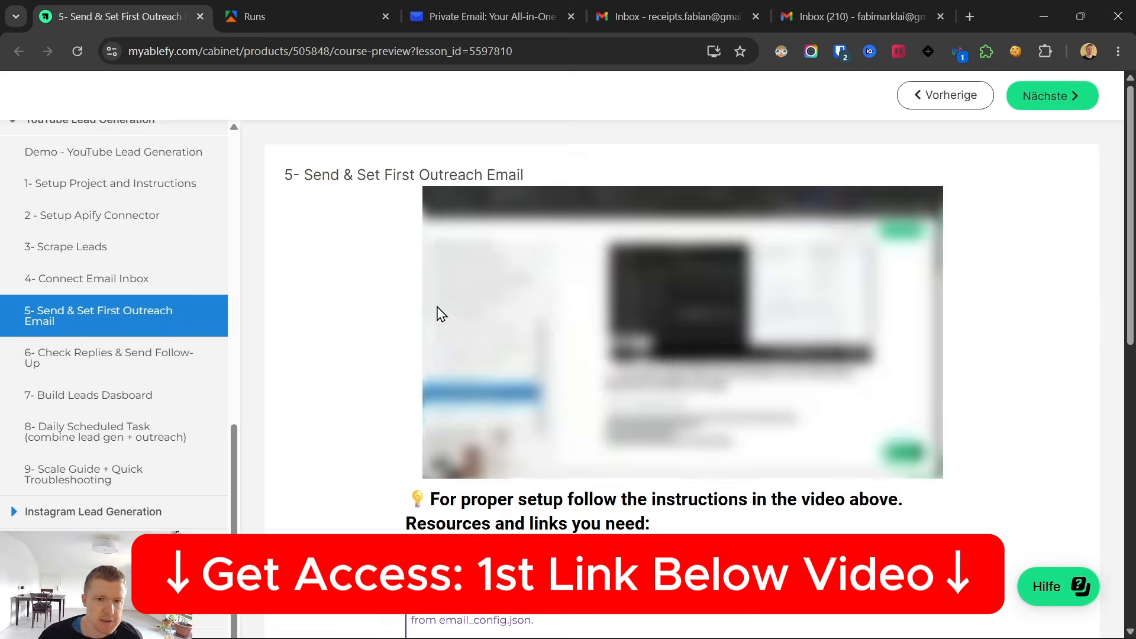
# Copy the lesson's entire outreach prompt, from the youtube_leads.csv line through the final rules, and paste it into a new Claude project task.
pyautogui.scroll(-8, 436, 314)
pyautogui.scroll(4, 432, 344)
pyautogui.tripleClick(425, 355)
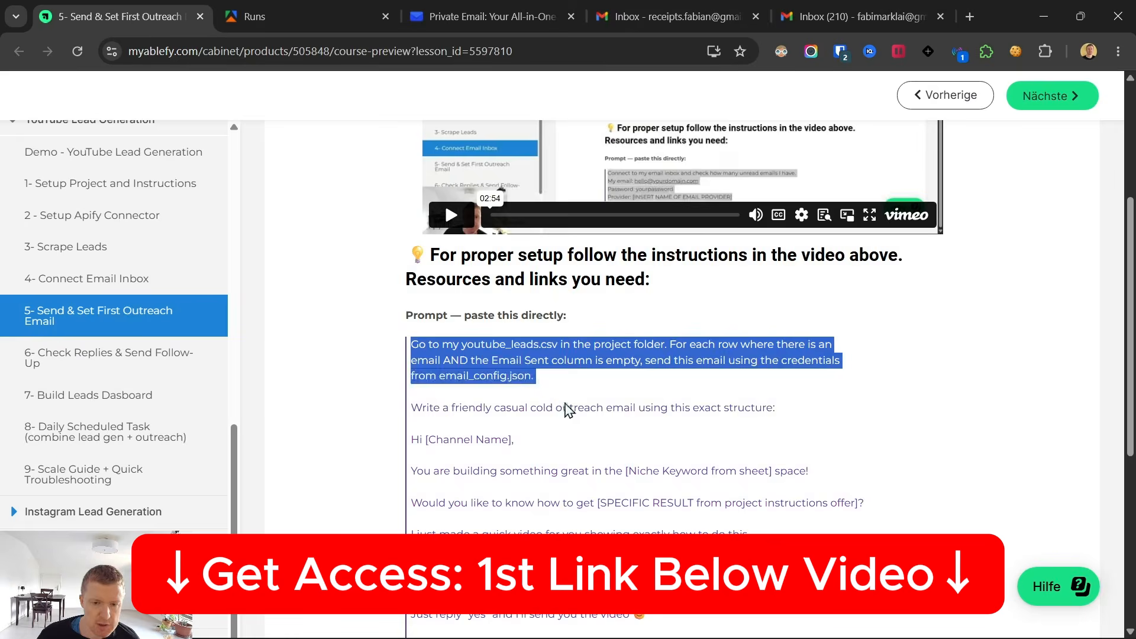
pyautogui.scroll(-6, 572, 420)
pyautogui.keyDown('shift'); pyautogui.click(745, 529); pyautogui.keyUp('shift')
pyautogui.rightClick(580, 138)
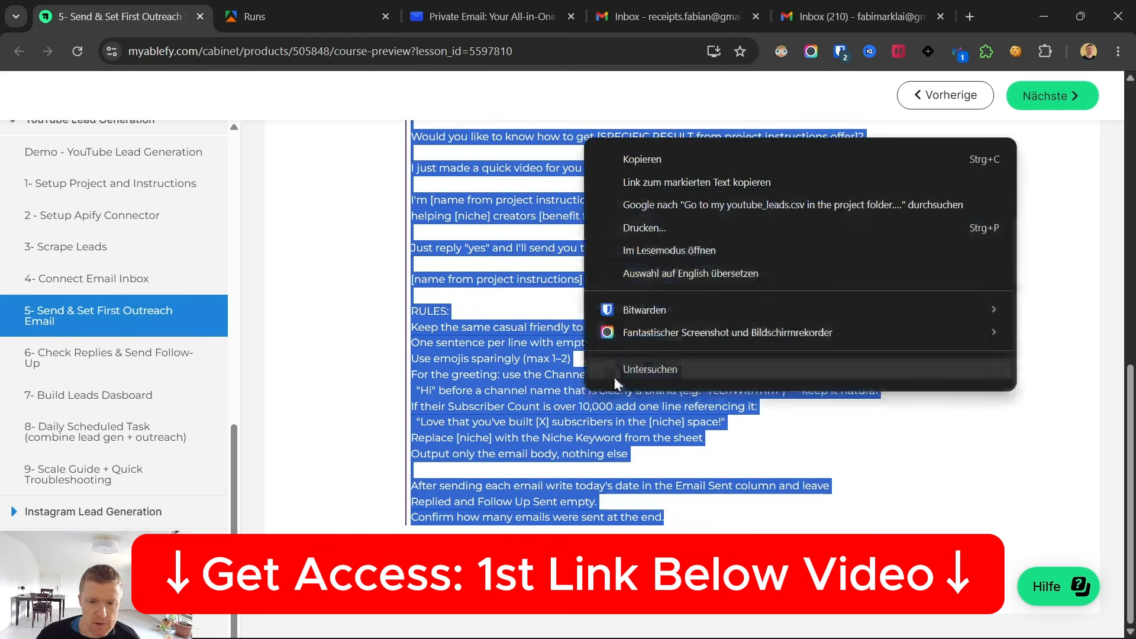
pyautogui.click(654, 158)
pyautogui.click(715, 622)
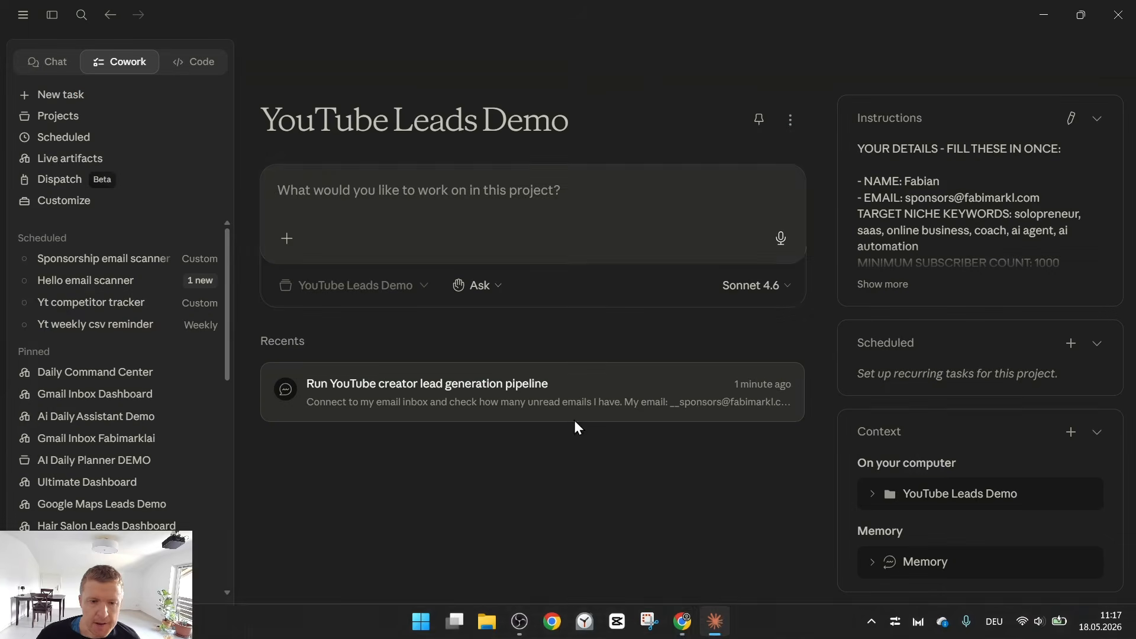
pyautogui.click(320, 178)
pyautogui.hotkey('ctrl', 'v')
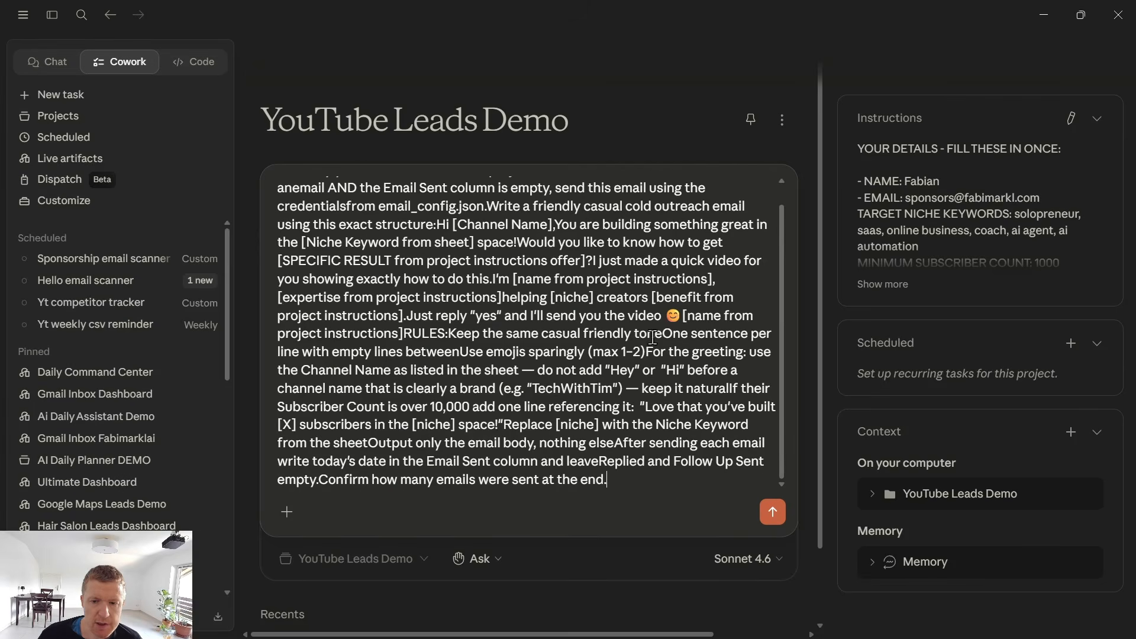
# Show the project's youtube_leads.csv in File Explorer and duplicate it within the same folder.
pyautogui.click(871, 495)
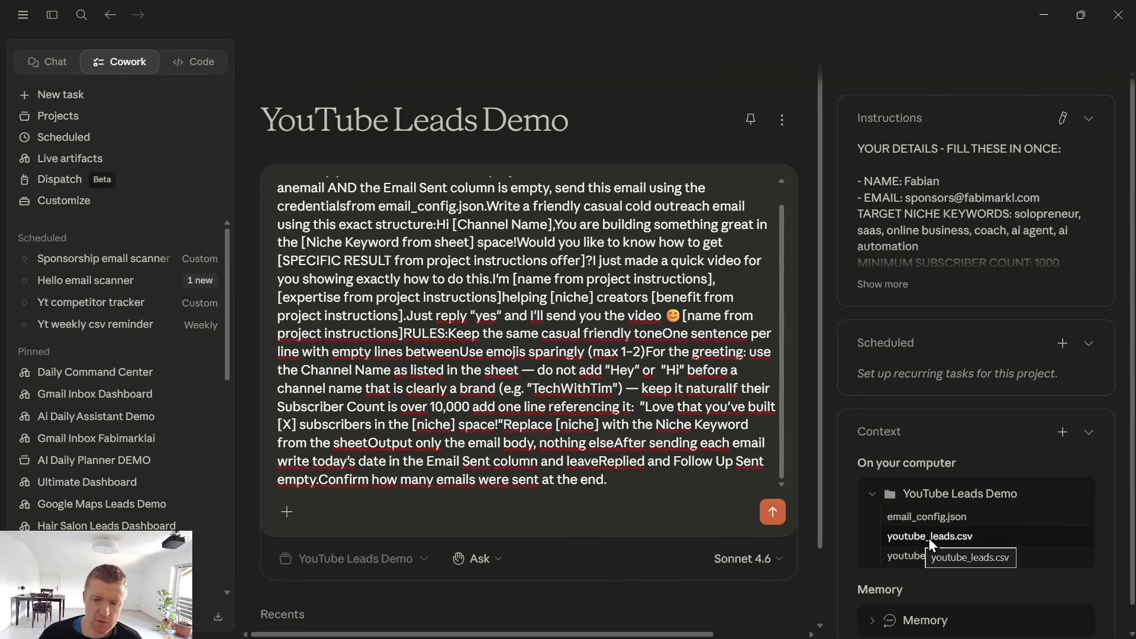
pyautogui.click(968, 535)
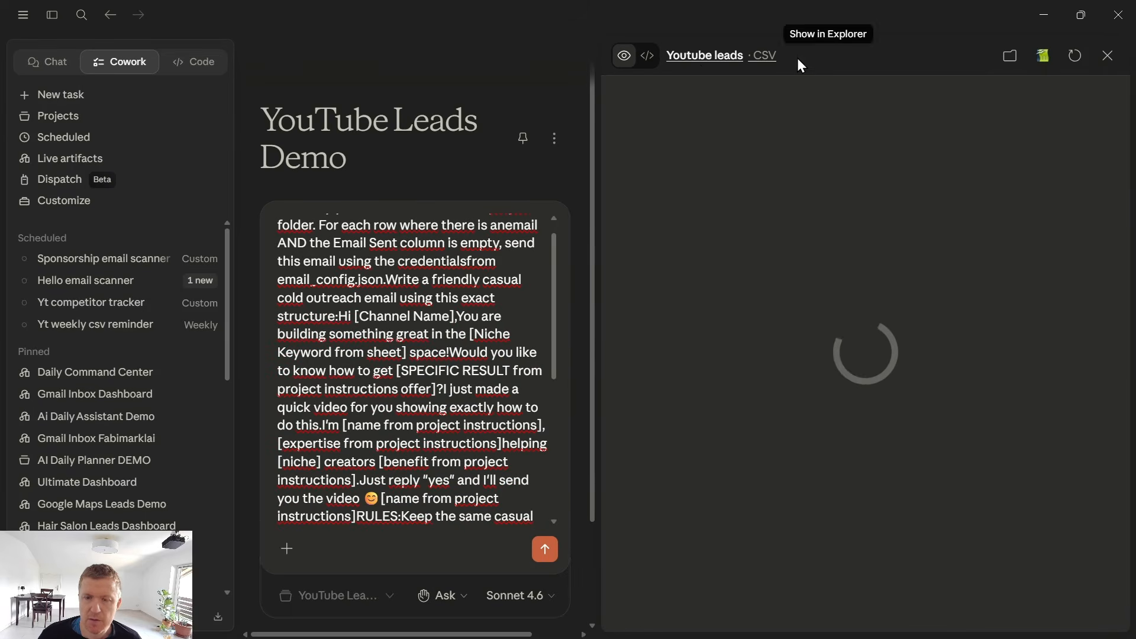
pyautogui.click(1009, 55)
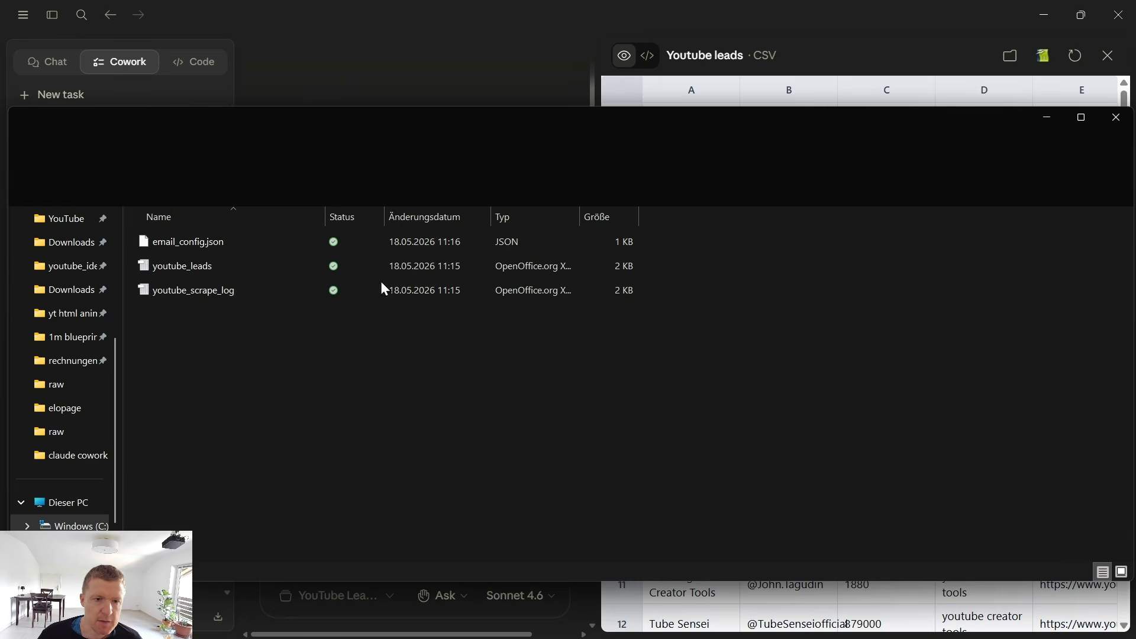
pyautogui.click(207, 266)
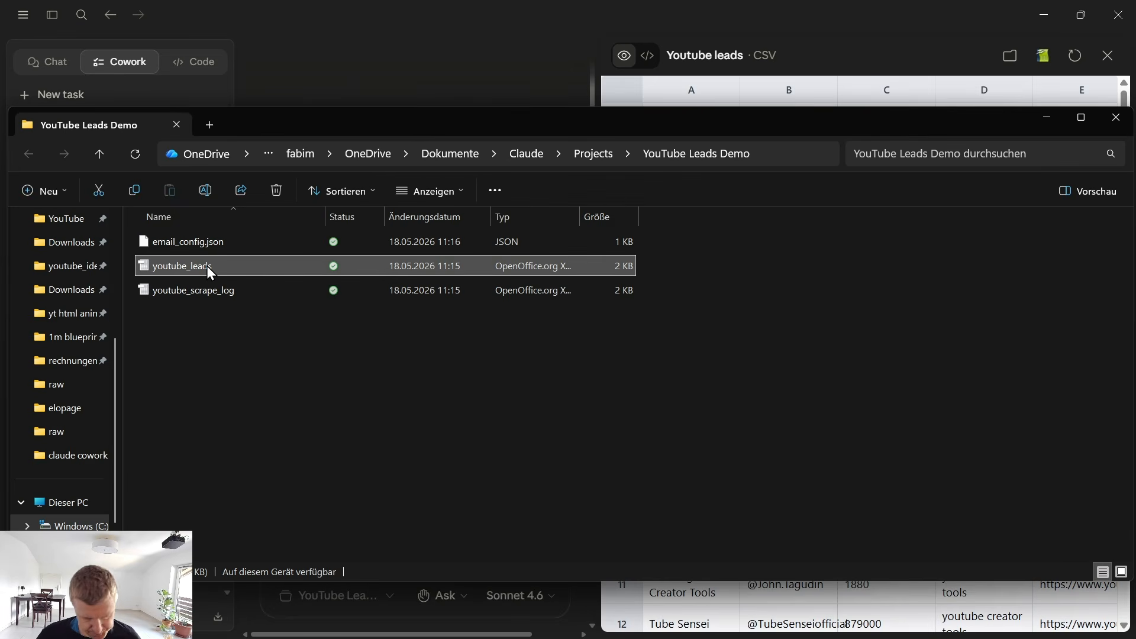
pyautogui.hotkey('ctrl', 'c')
pyautogui.hotkey('ctrl', 'v')
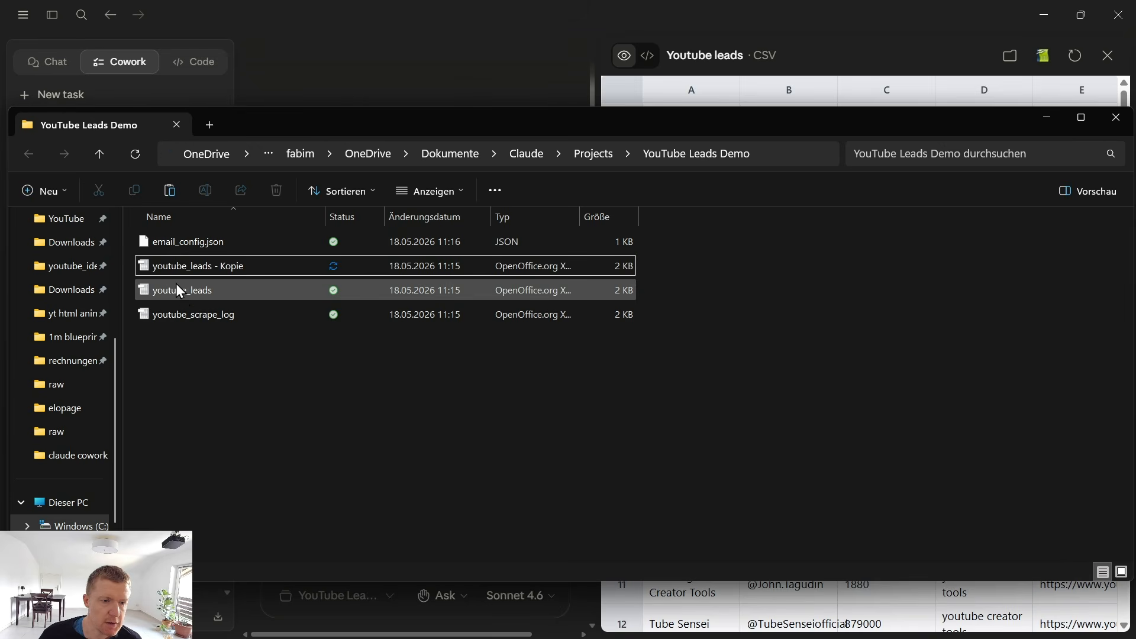
# Open the original youtube_leads file in OpenOffice Calc, checking the Email column in the import preview and keeping the default import settings.
pyautogui.click(183, 292)
pyautogui.doubleClick(187, 293)
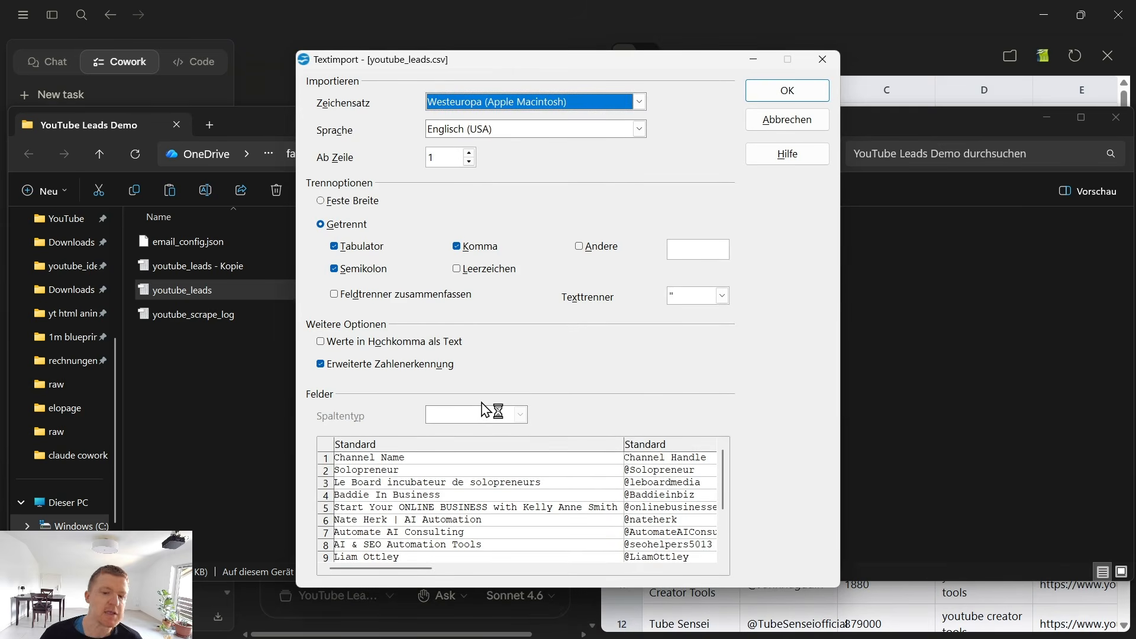
pyautogui.moveTo(409, 570); pyautogui.dragTo(596, 573)
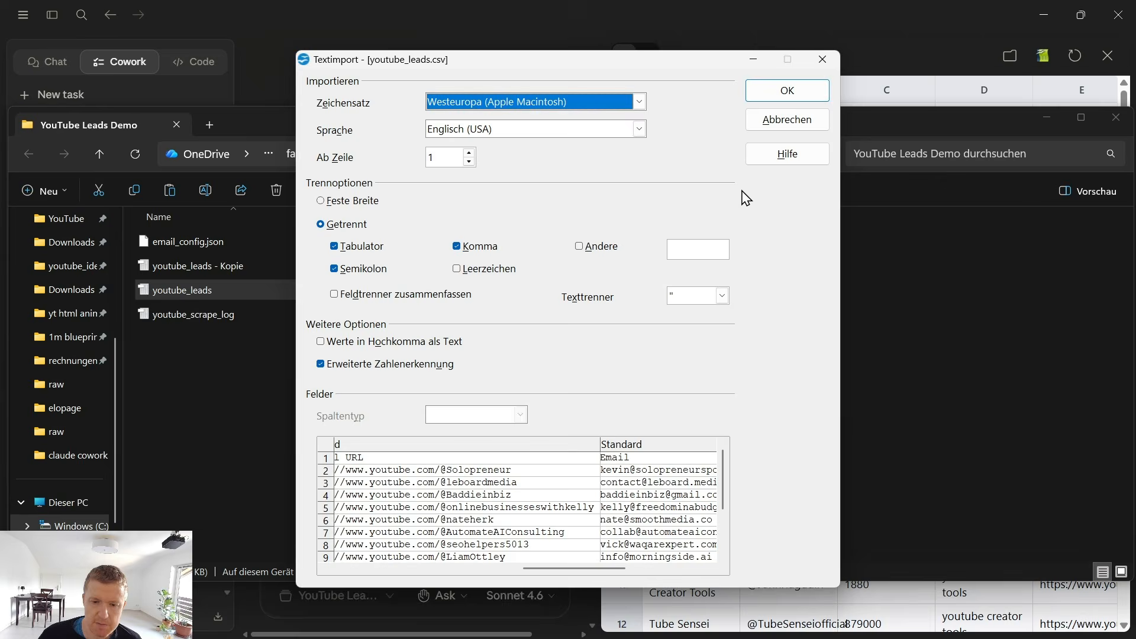
pyautogui.click(768, 99)
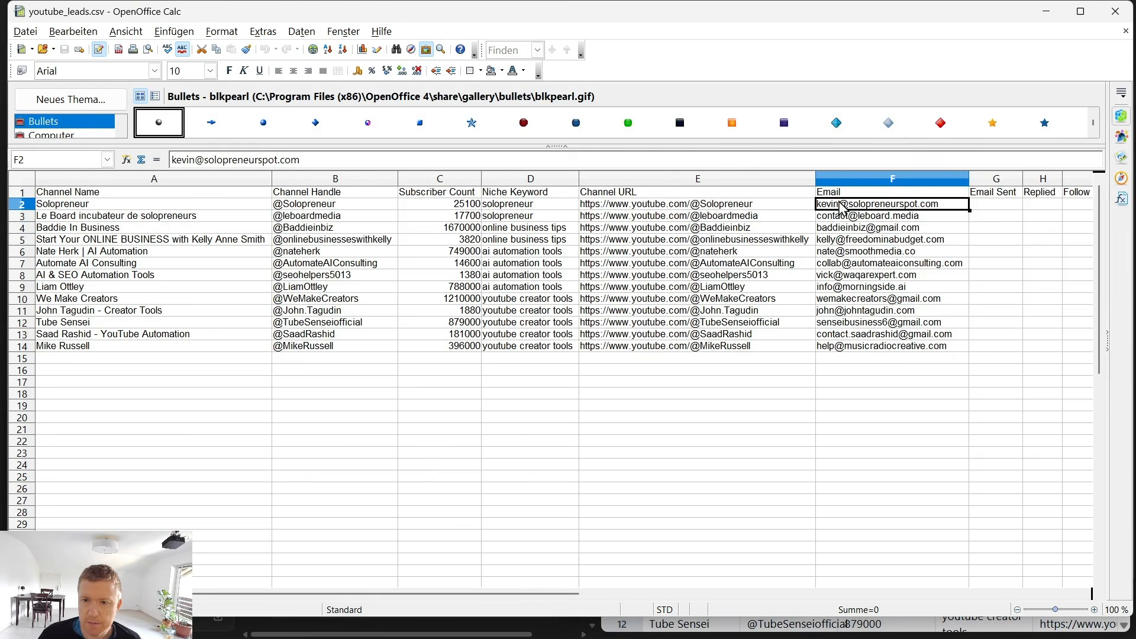
# Clear the scraped addresses in F2:F14 and enter a test email address in F7 for Automate AI Consulting.
pyautogui.moveTo(858, 346); pyautogui.dragTo(863, 208)
pyautogui.press('Delete')
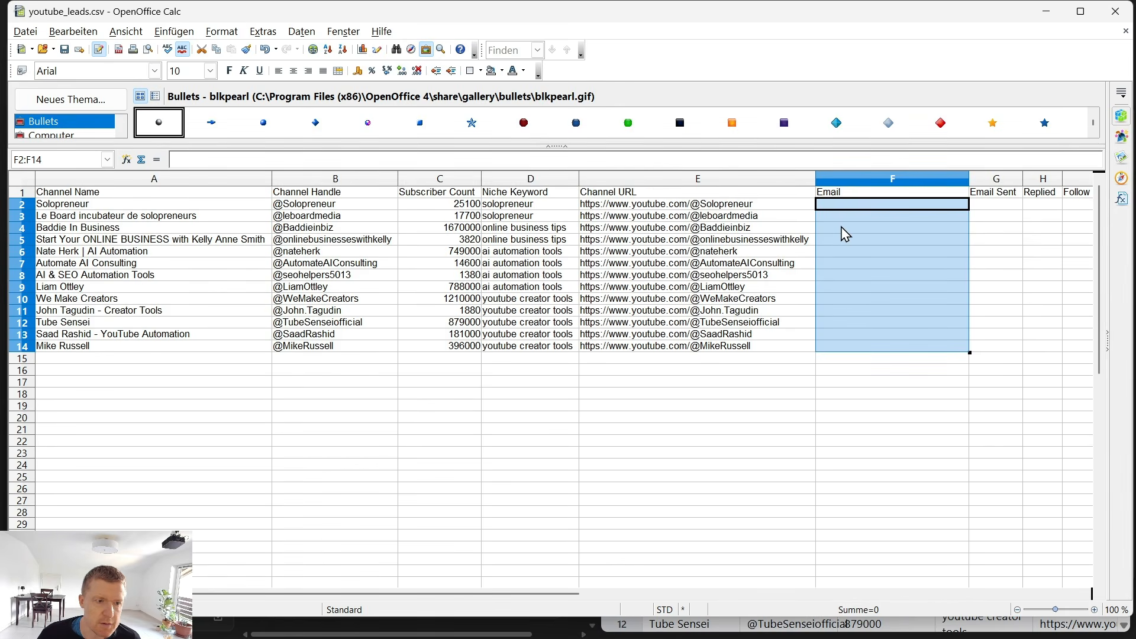
pyautogui.click(857, 264)
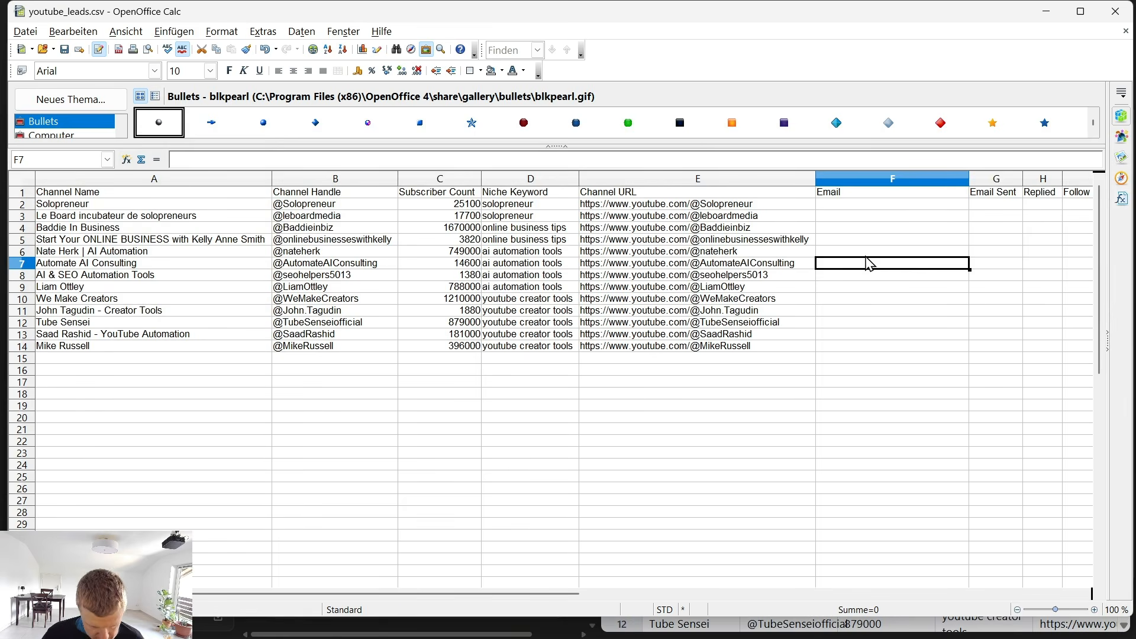
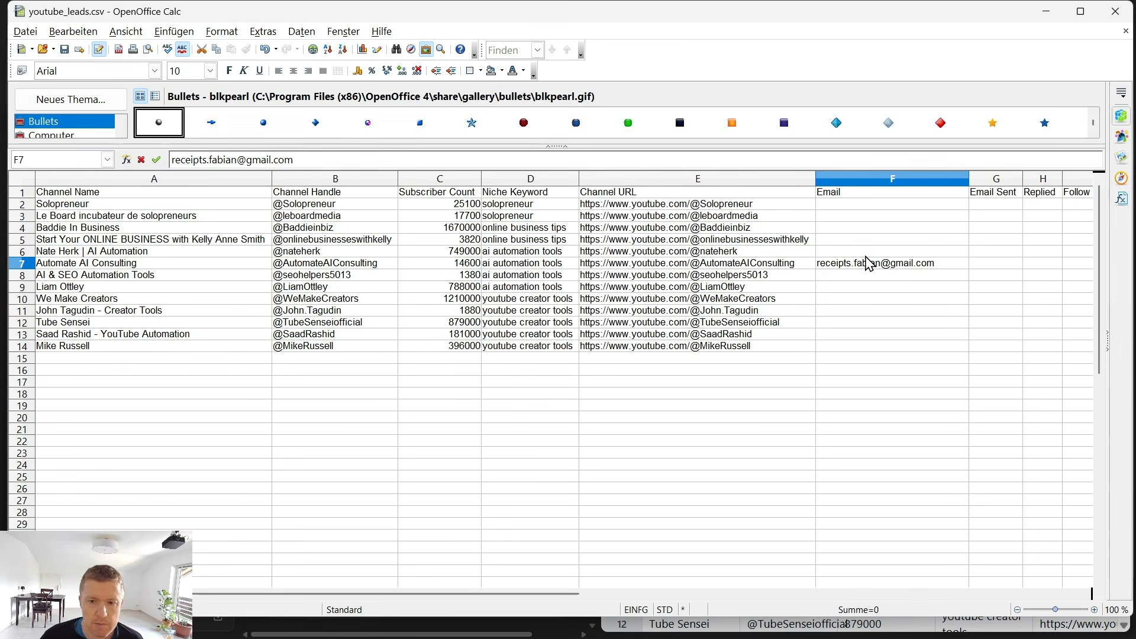
# Paste a second test email address into F11 and save the sheet, keeping the current CSV format.
pyautogui.click(841, 314)
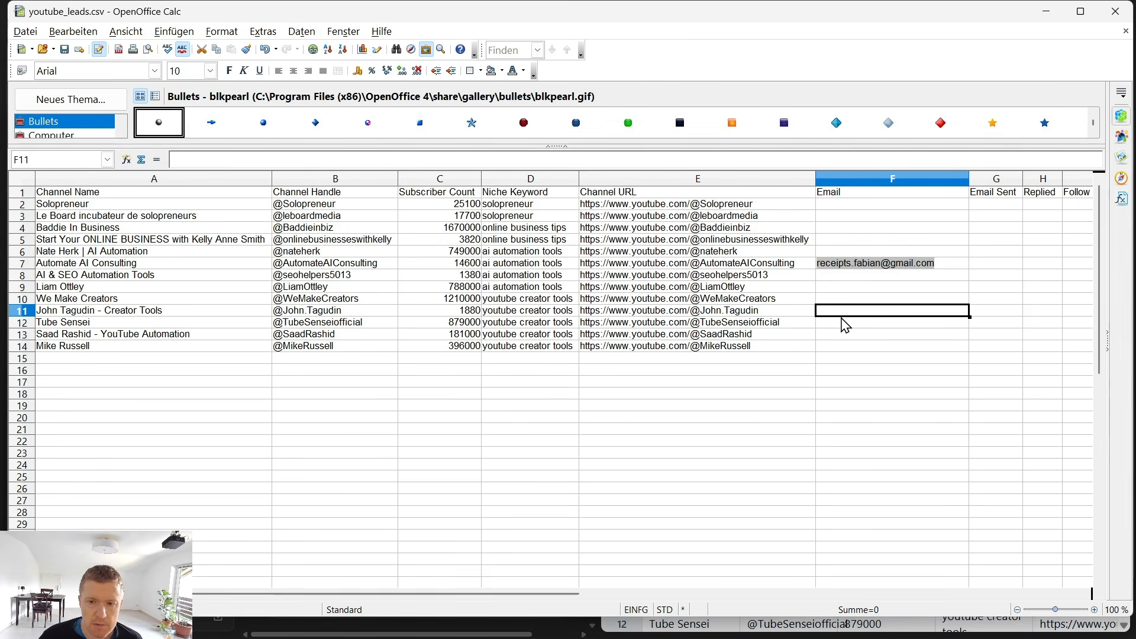
pyautogui.hotkey('ctrl', 'v')
pyautogui.click(850, 408)
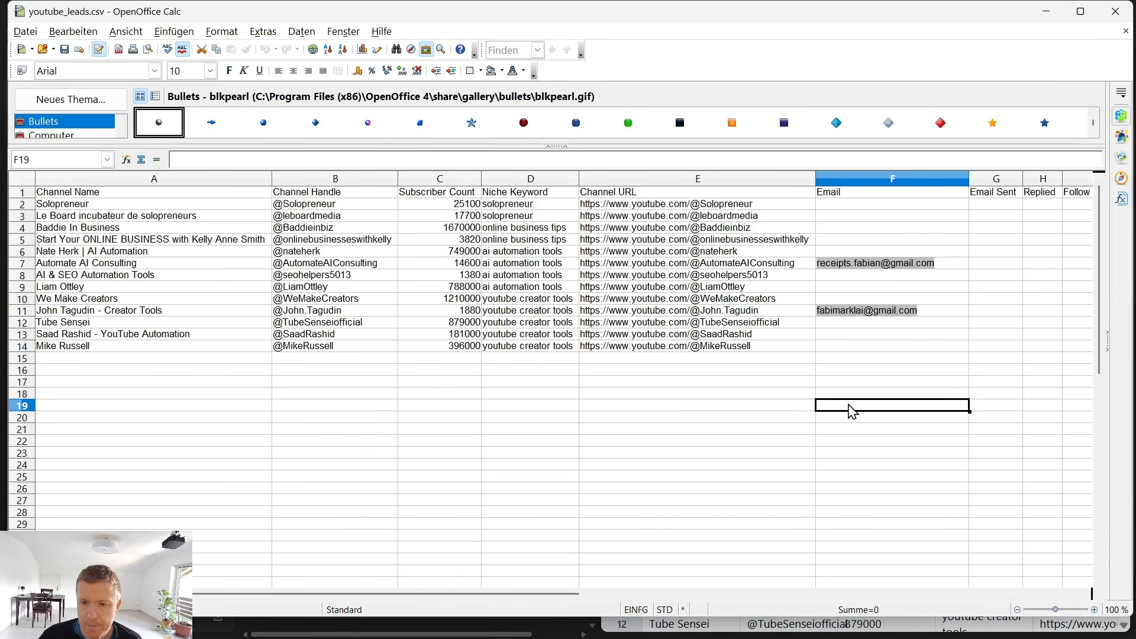
pyautogui.click(64, 49)
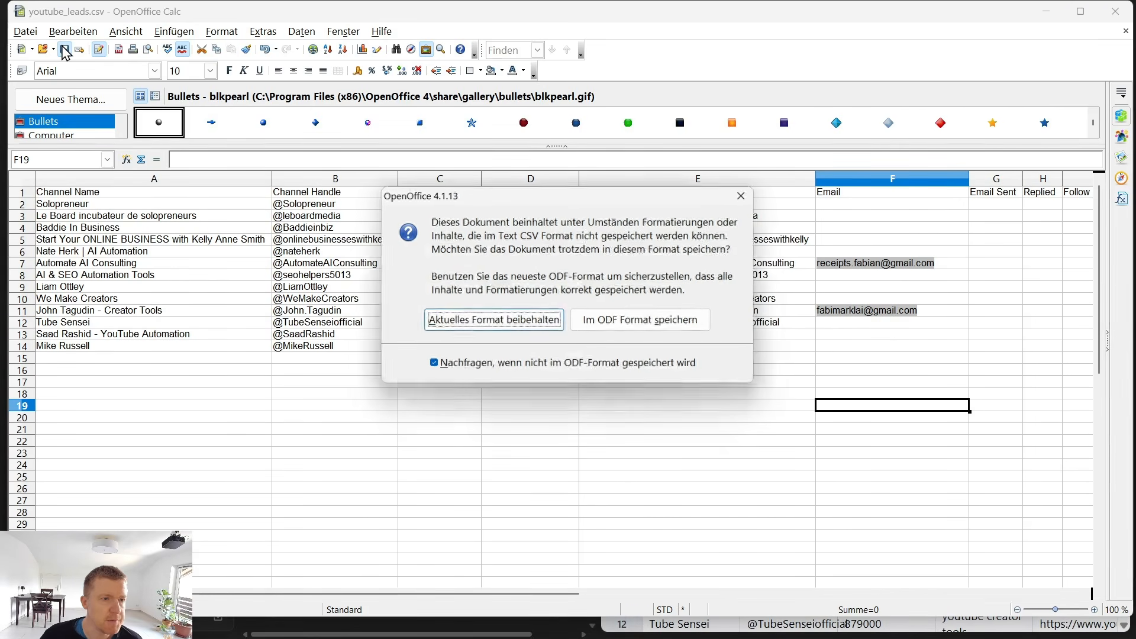
pyautogui.press('Return')
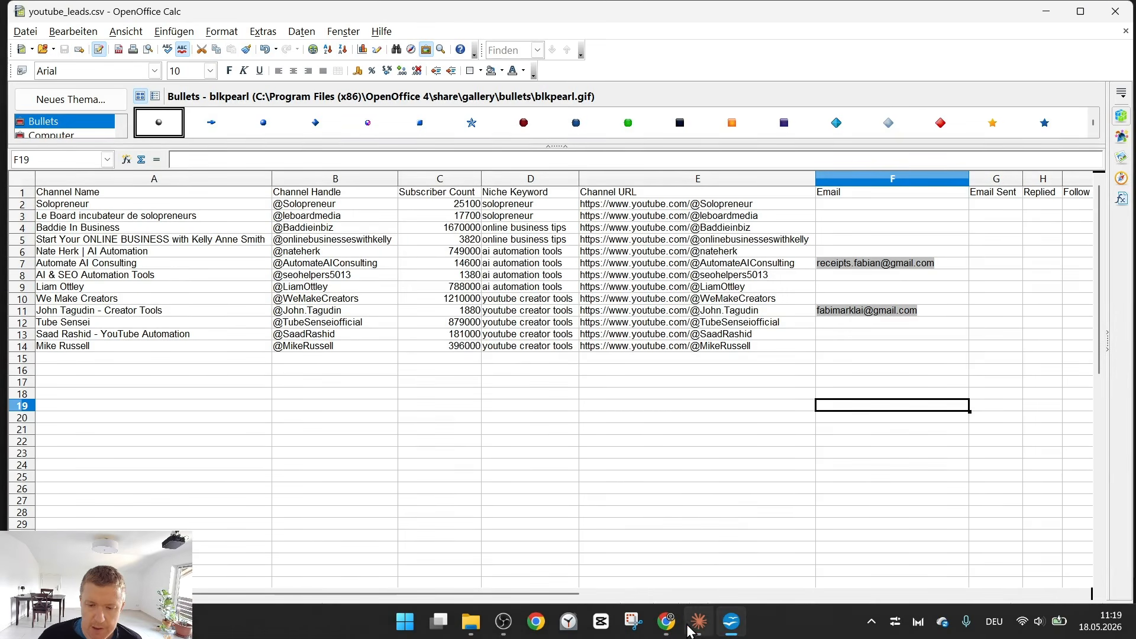
# Back in Claude, begin the outreach prompt with a note that this is a test using test emails in the sheet, and send it.
pyautogui.click(698, 620)
pyautogui.scroll(1, 452, 353)
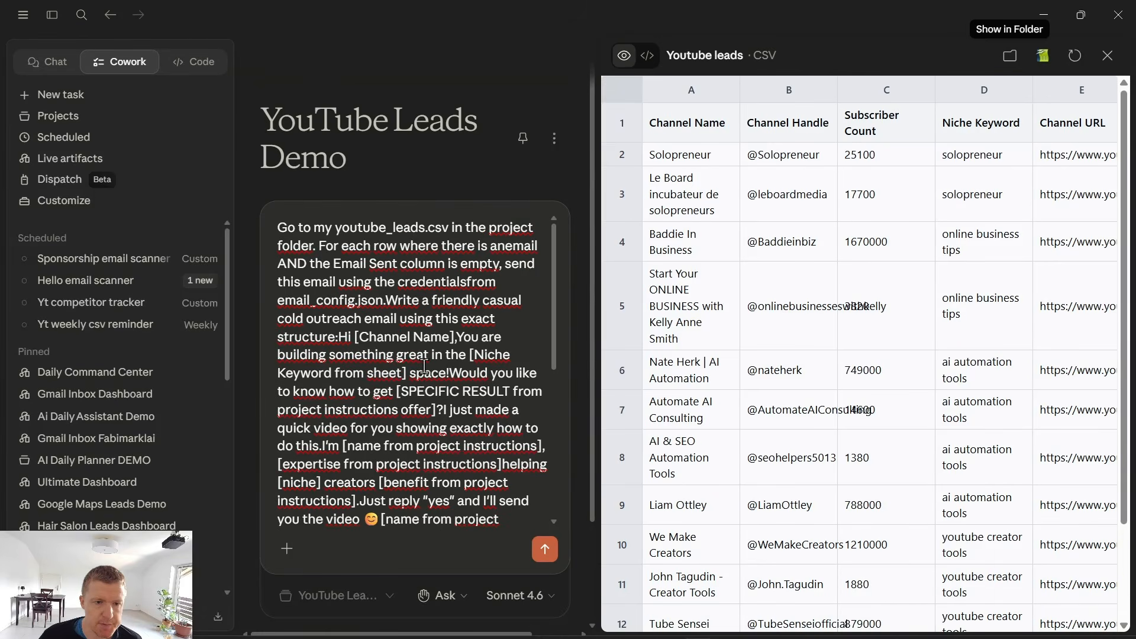
pyautogui.click(277, 227)
pyautogui.scroll(-4, 276, 227)
pyautogui.scroll(1, 295, 298)
pyautogui.scroll(3, 294, 298)
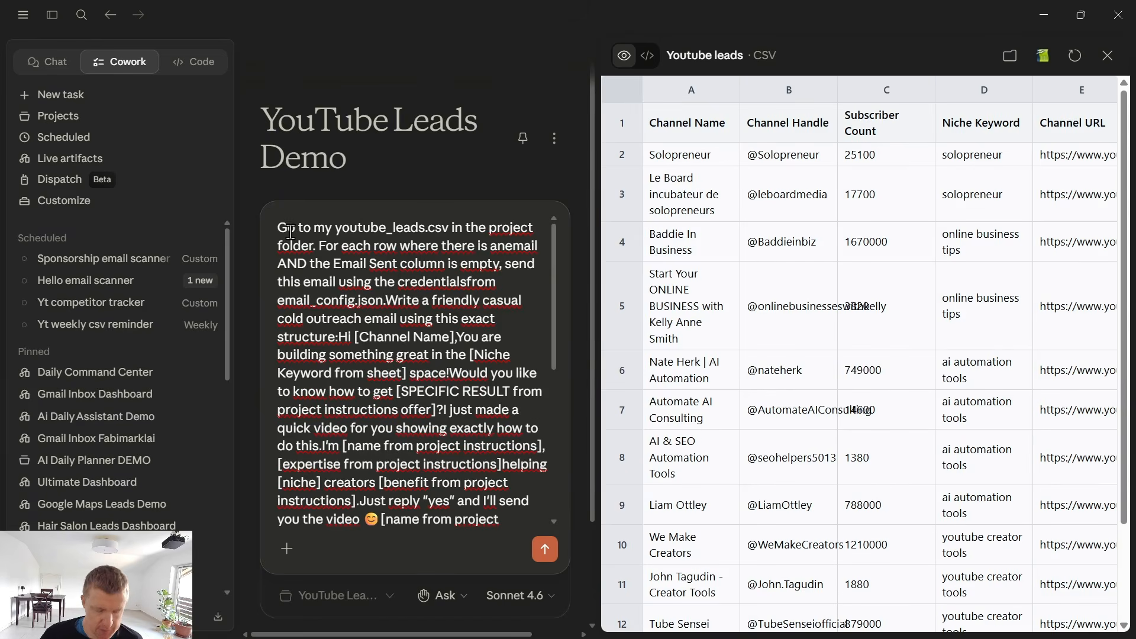
pyautogui.write('This is a t')
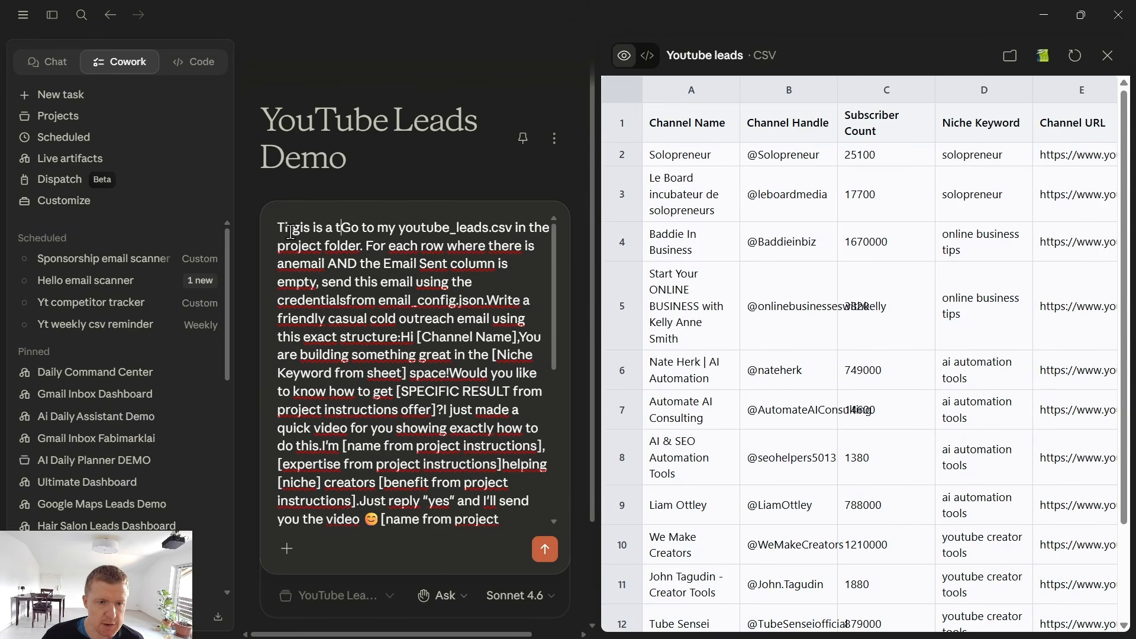
pyautogui.write('est and you see')
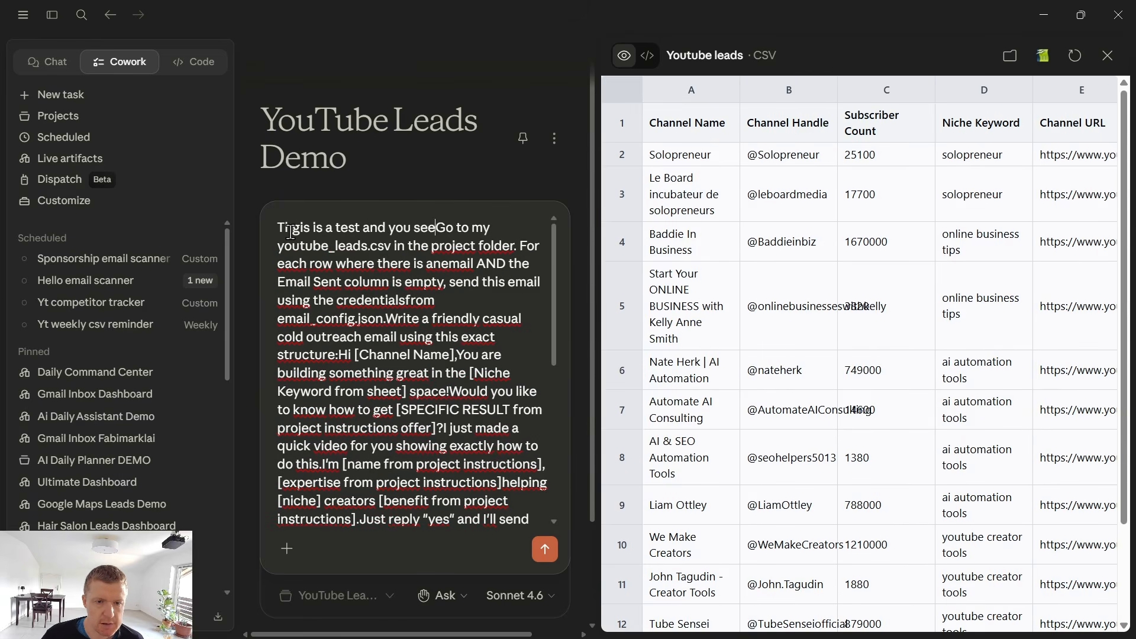
pyautogui.write(' in the sheet i')
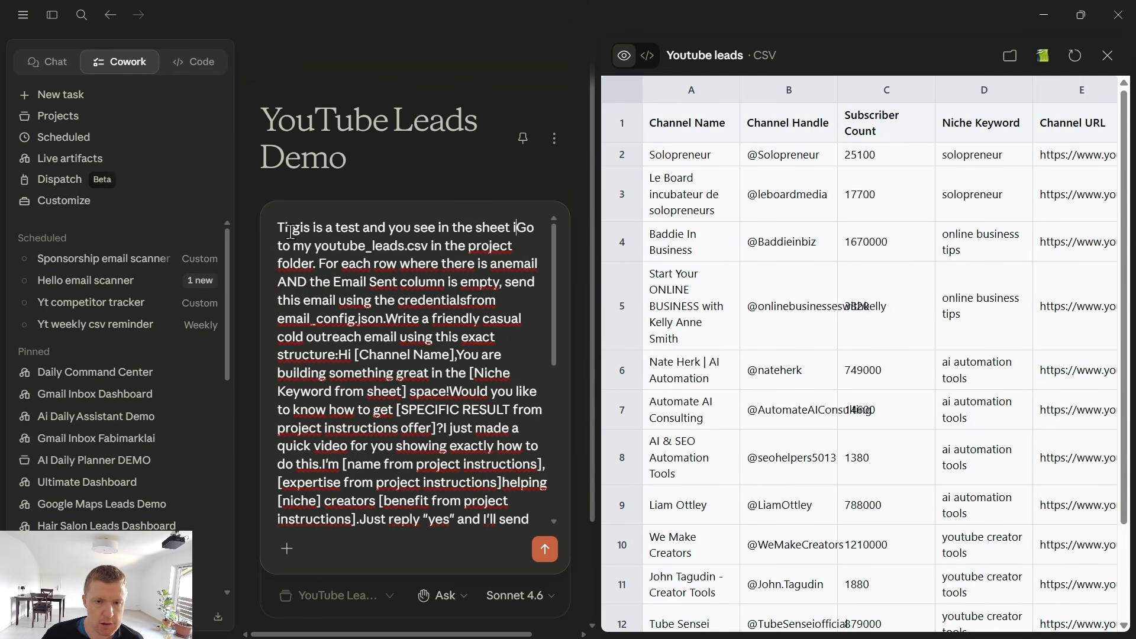
pyautogui.write(' pout in some of ')
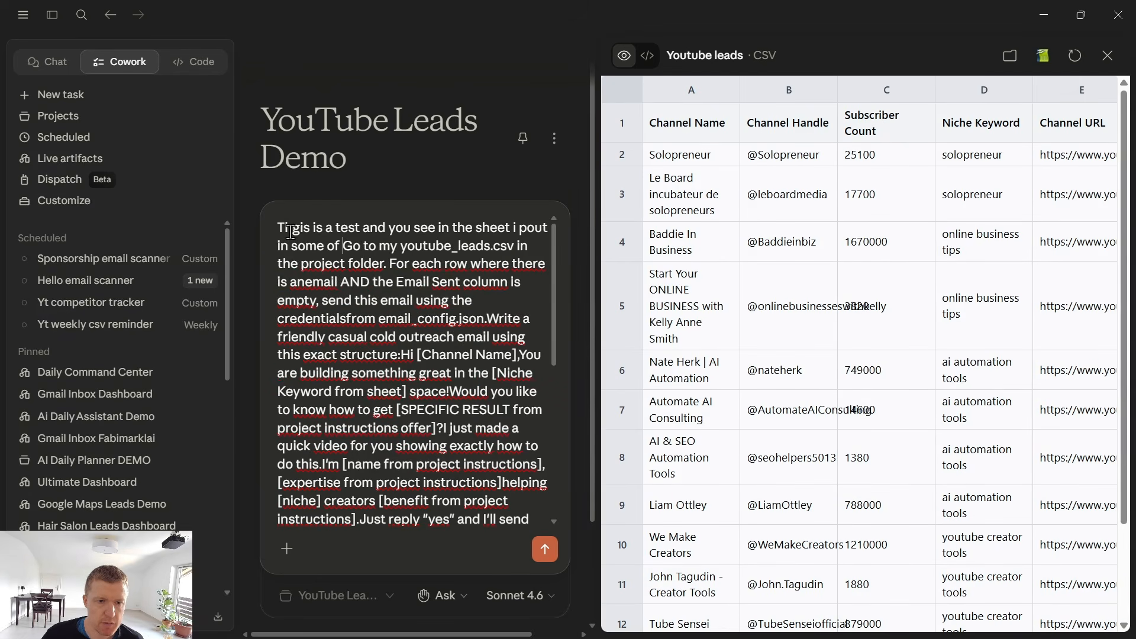
pyautogui.write('my test emails:')
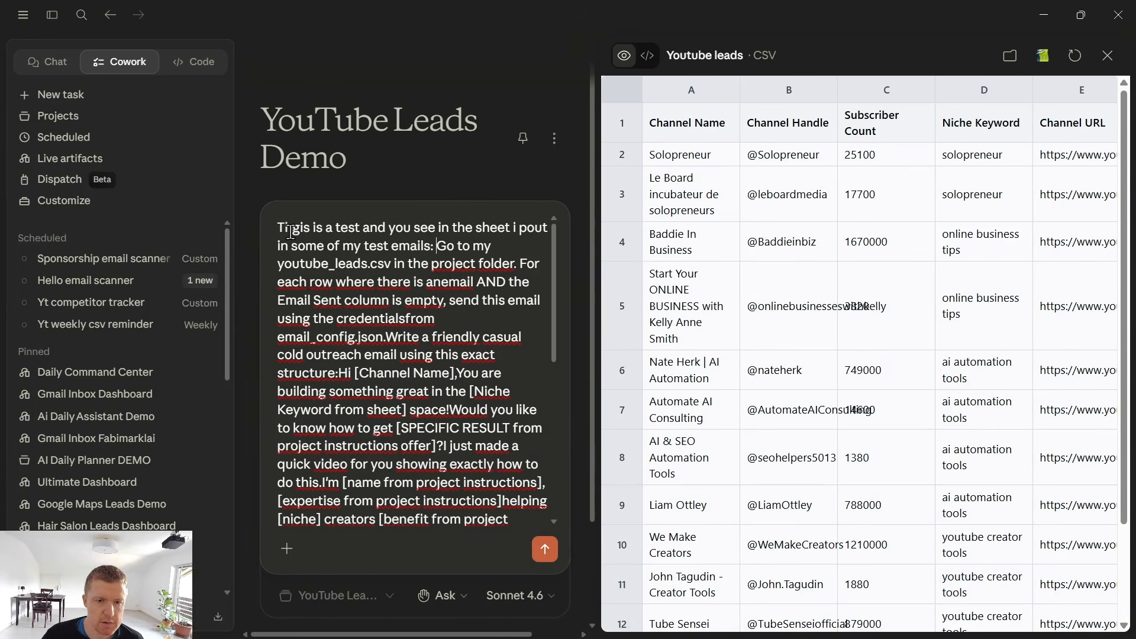
pyautogui.click(545, 547)
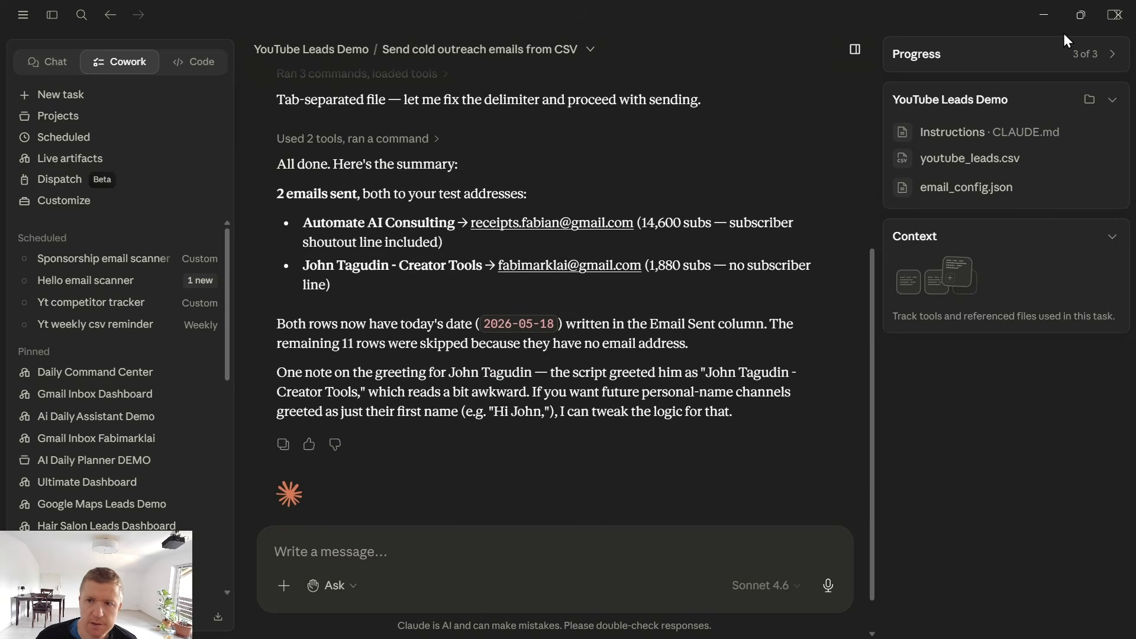
# Switch to Gmail in the browser and read the outreach emails received in both test inboxes.
pyautogui.click(1044, 15)
pyautogui.click(314, 225)
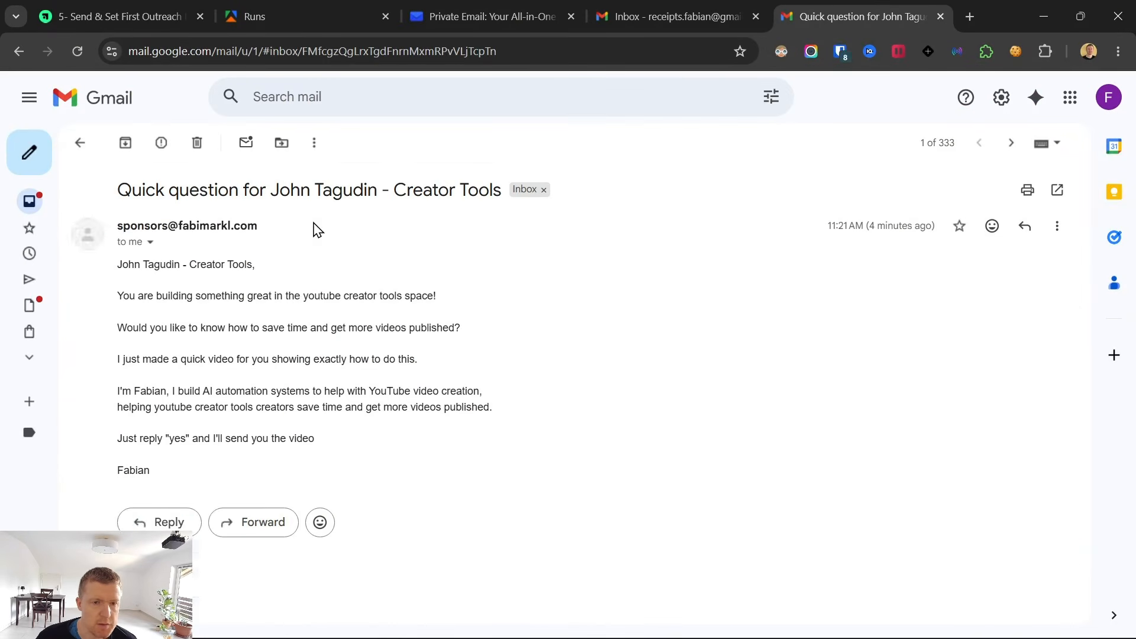
pyautogui.moveTo(116, 264); pyautogui.dragTo(258, 475)
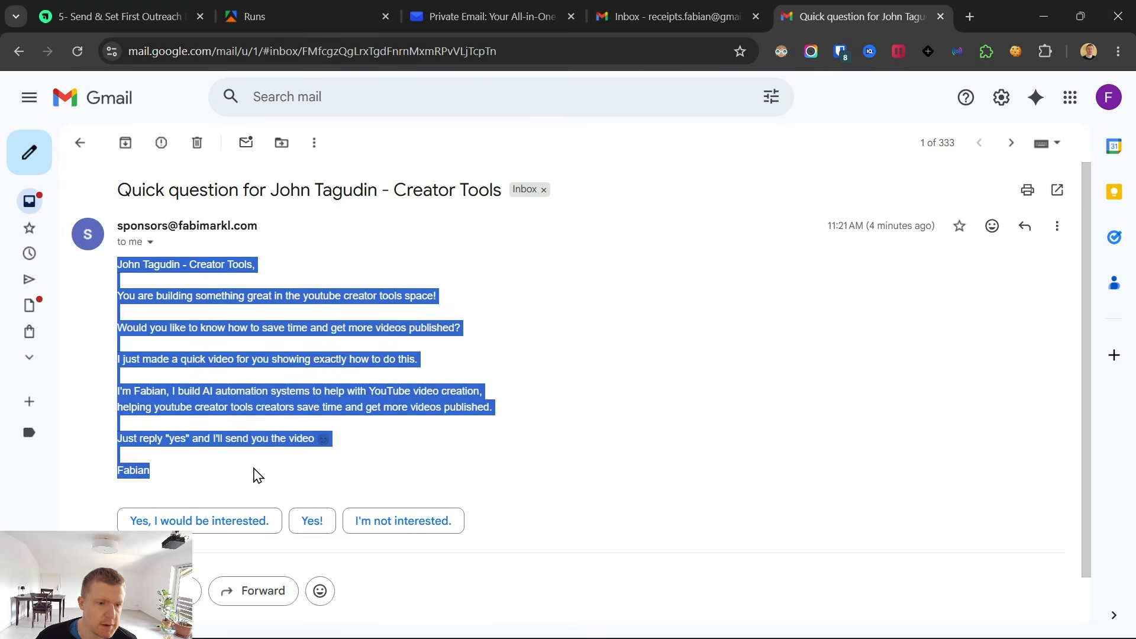
pyautogui.click(689, 6)
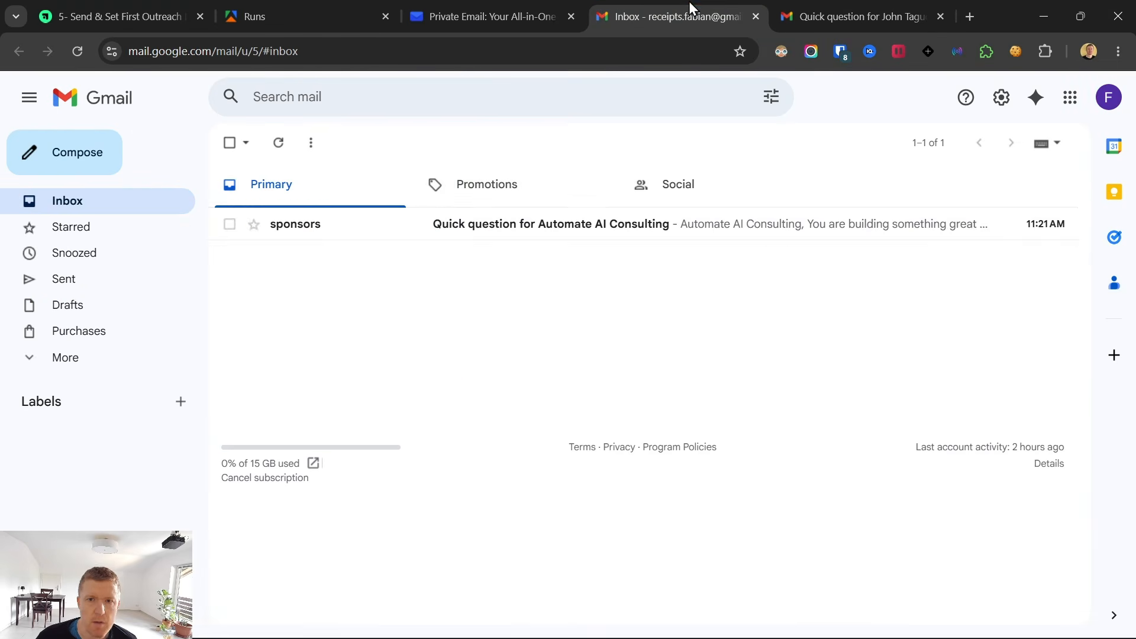
pyautogui.click(497, 235)
pyautogui.scroll(-1, 435, 312)
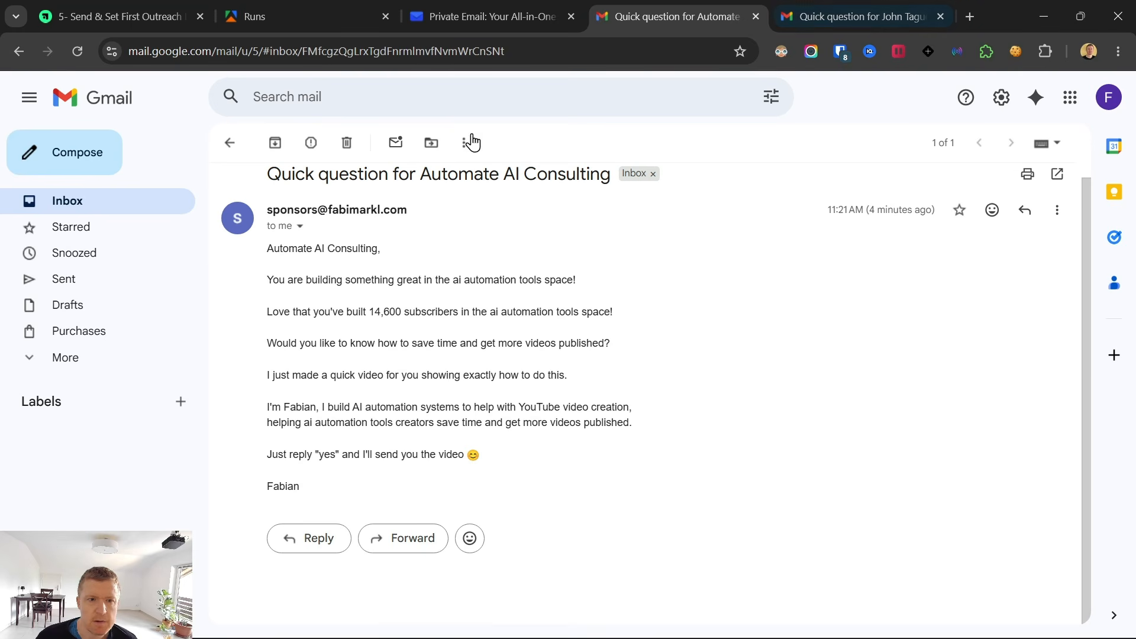
pyautogui.scroll(1, 669, 274)
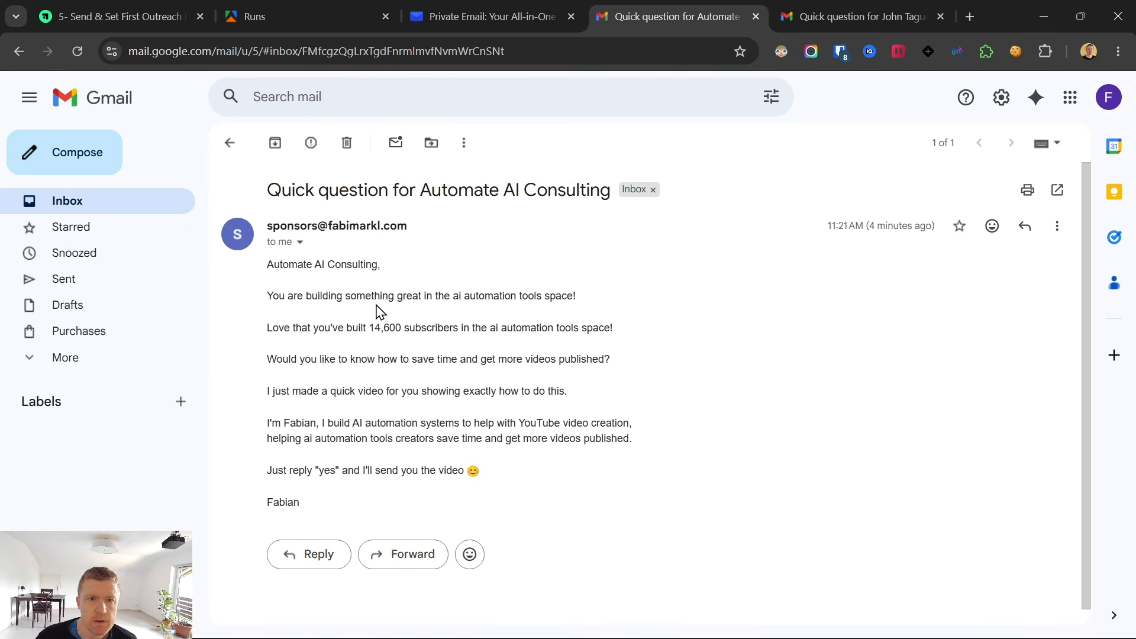
# Open lesson 6 on checking replies, and answer the creator tools outreach email in Gmail with the suggested reply "Yes, I would be interested.".
pyautogui.click(151, 2)
pyautogui.click(147, 374)
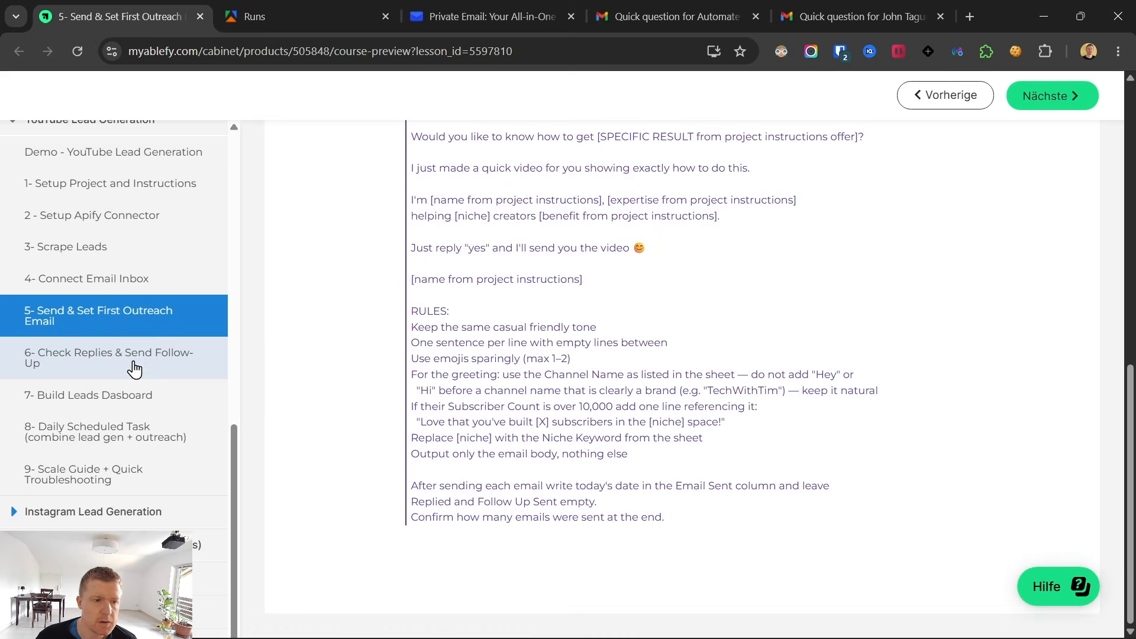
pyautogui.click(717, 15)
pyautogui.click(847, 8)
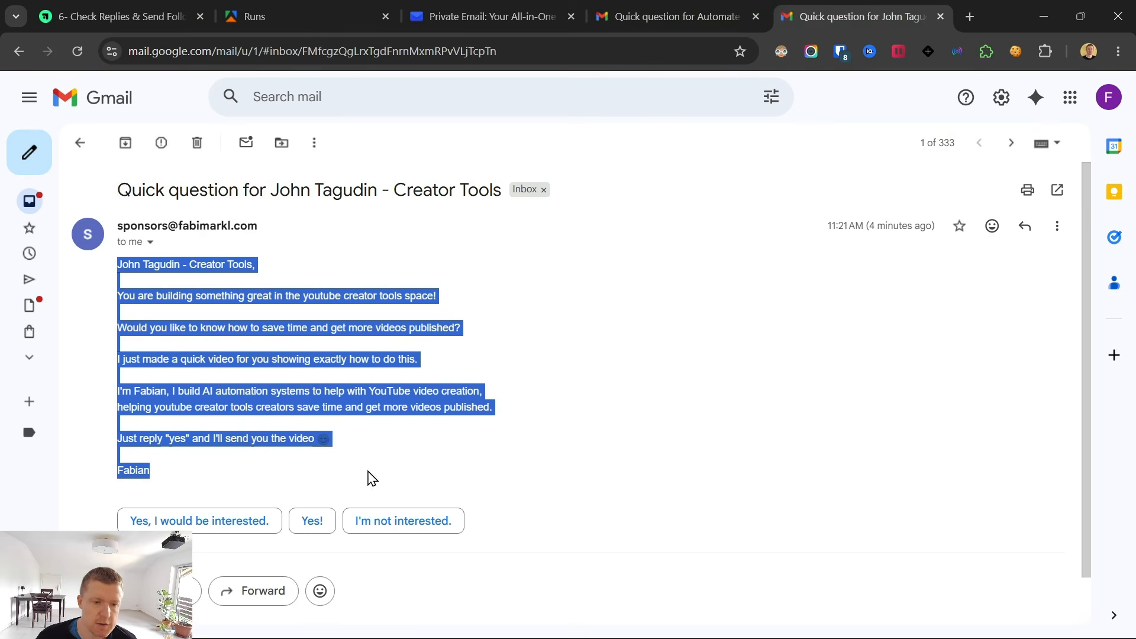
pyautogui.click(230, 526)
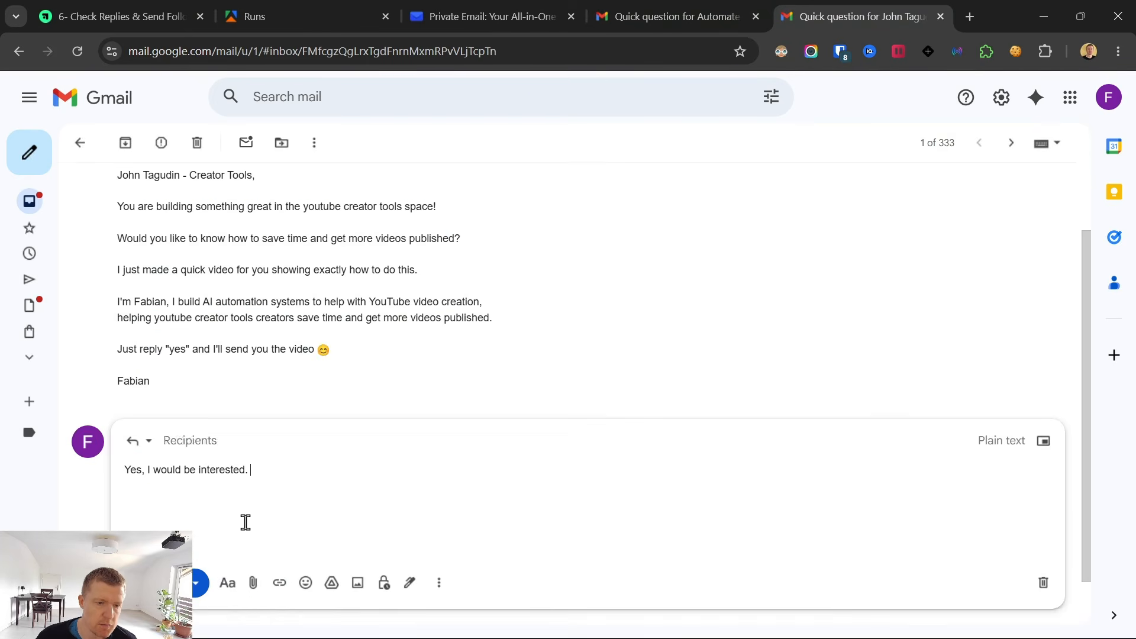
pyautogui.click(155, 583)
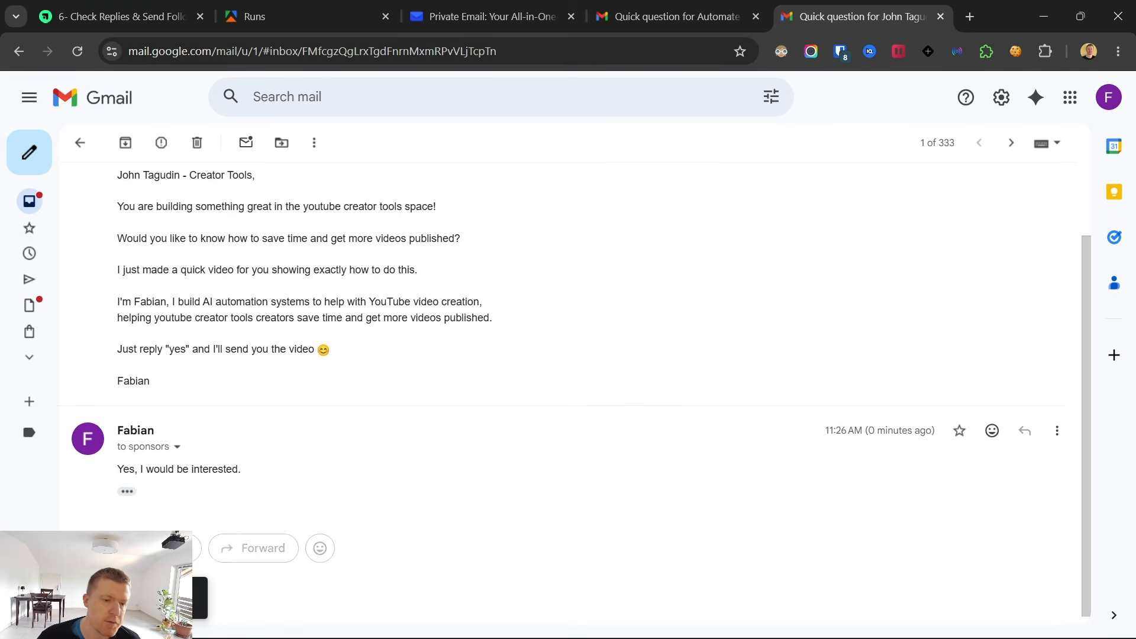
pyautogui.moveTo(756, 614)
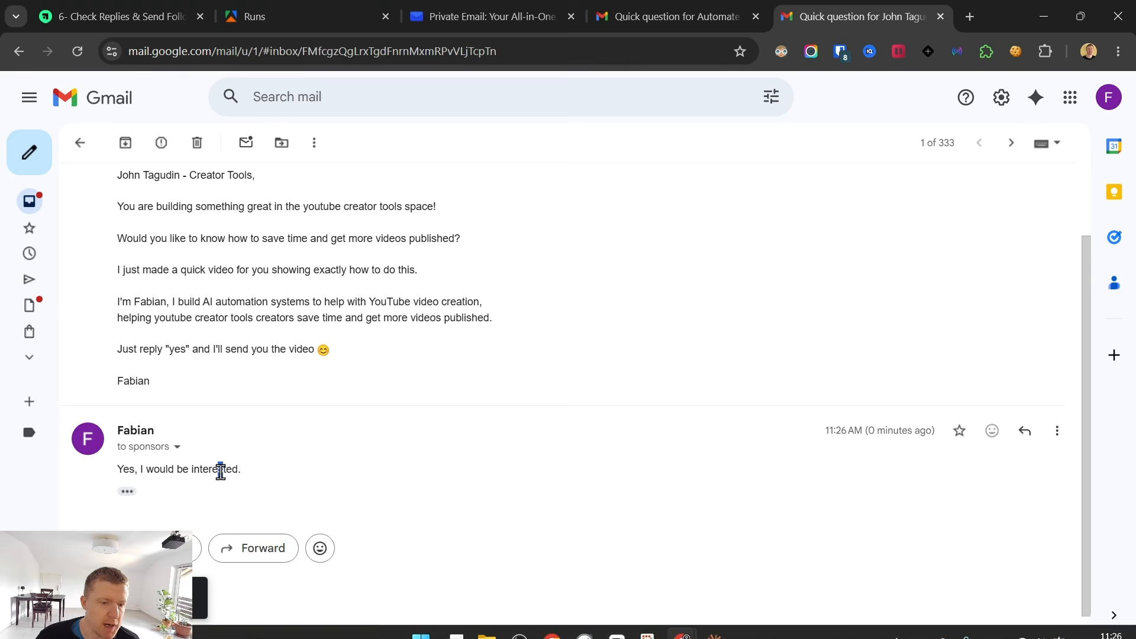
pyautogui.doubleClick(219, 471)
# Copy the full follow-up prompt from the "6- Check Replies & Send Follow-Up" course lesson.
pyautogui.click(119, 16)
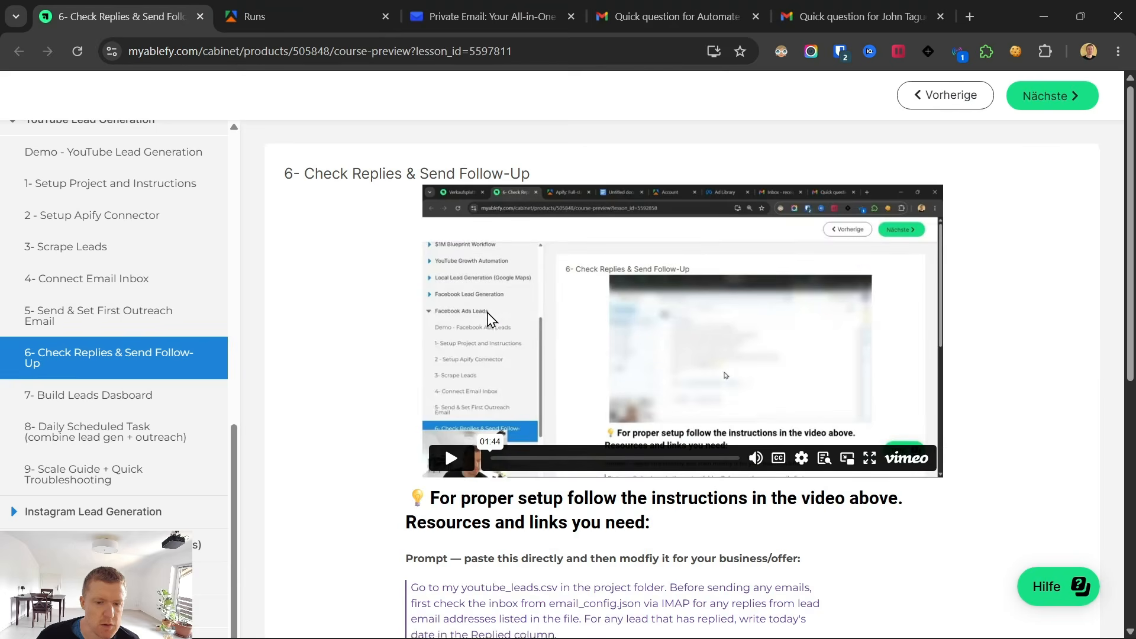
pyautogui.scroll(-5, 524, 261)
pyautogui.moveTo(414, 271); pyautogui.dragTo(642, 586)
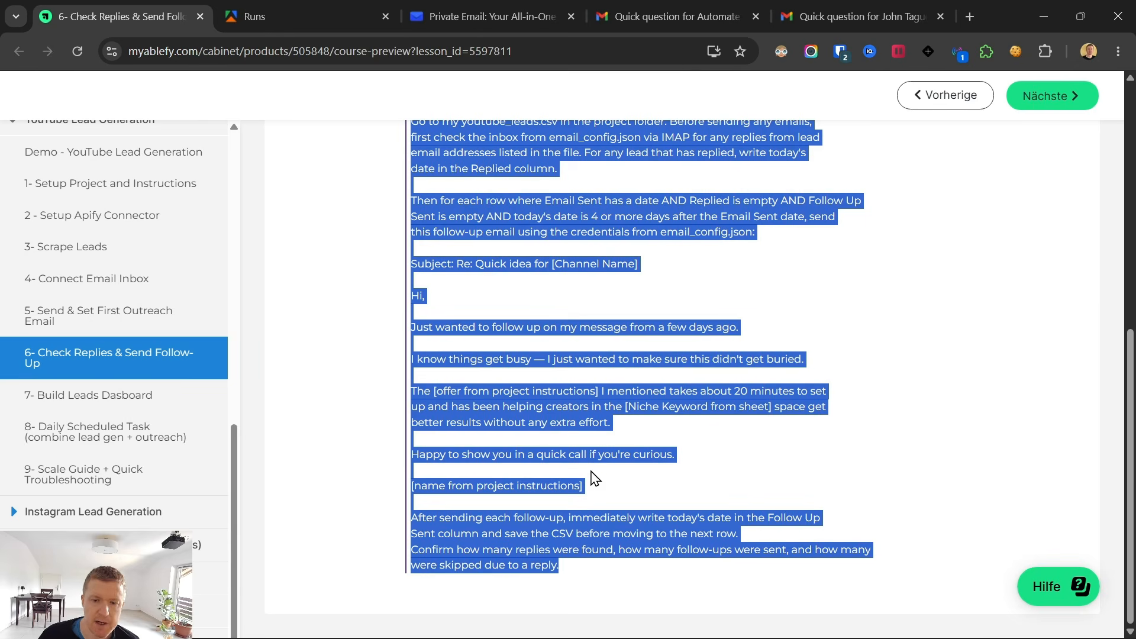
pyautogui.rightClick(687, 528)
pyautogui.click(720, 308)
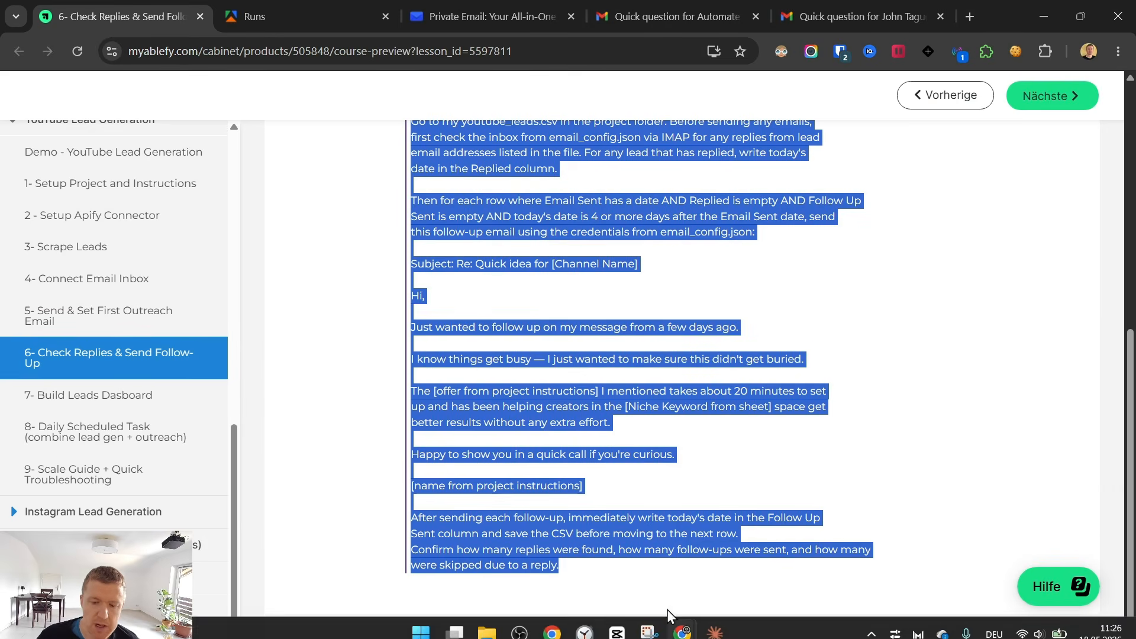
# Paste the follow-up prompt into the Claude chat, prefix it with a note that it runs on the same test emails, and send it.
pyautogui.click(717, 622)
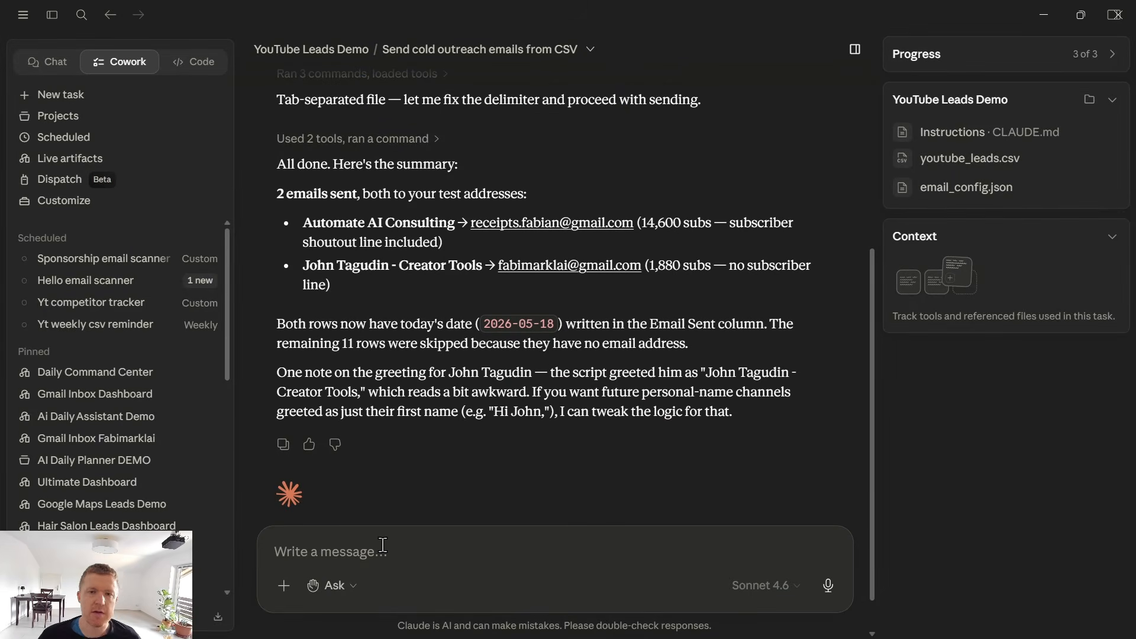
pyautogui.write('Go to my youtube_leads.csv in the project folder. Before sending any emails,first check the inbox from email_config.json via IMAP for any replies from leademail addresses listed in the file. For any lead that has replied, write today’sdate in the Replied column.Then for each row where Email Sent has a date AND Replied is empty AND Follow UpSent is empty AND today’s date is 4 or more days after the Email Sent date, sendthis follow-up email using the credentials from email_config.json:Subject: Re: Quick idea for [Channel Name]Hi,Just wanted to follow up on my message from a few days ago.I know things get busy — I just wanted to make sure this didn’t get buried.The [offer from project instructions] I mentioned takes about 20 minutes to setup and has been helping creators in the [Niche Keyword from sheet] space getbetter results without any extra effort.Happy to show you in a quick call if you’re curious.[name from project instructions]After sending each follow-up, immediately write today’s date in the Follow UpSent column and save the CSV before moving to the next row.Confirm how many replies were found, how many follow-ups were sent, and how manywere skipped due to a reply.')
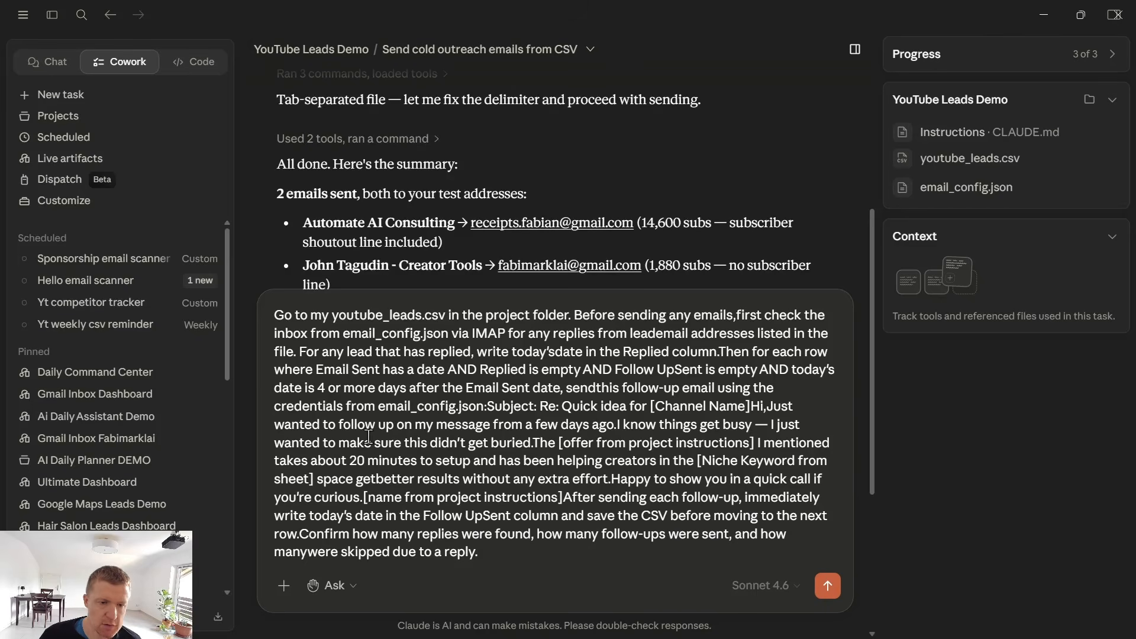
pyautogui.write('Thgis runs o')
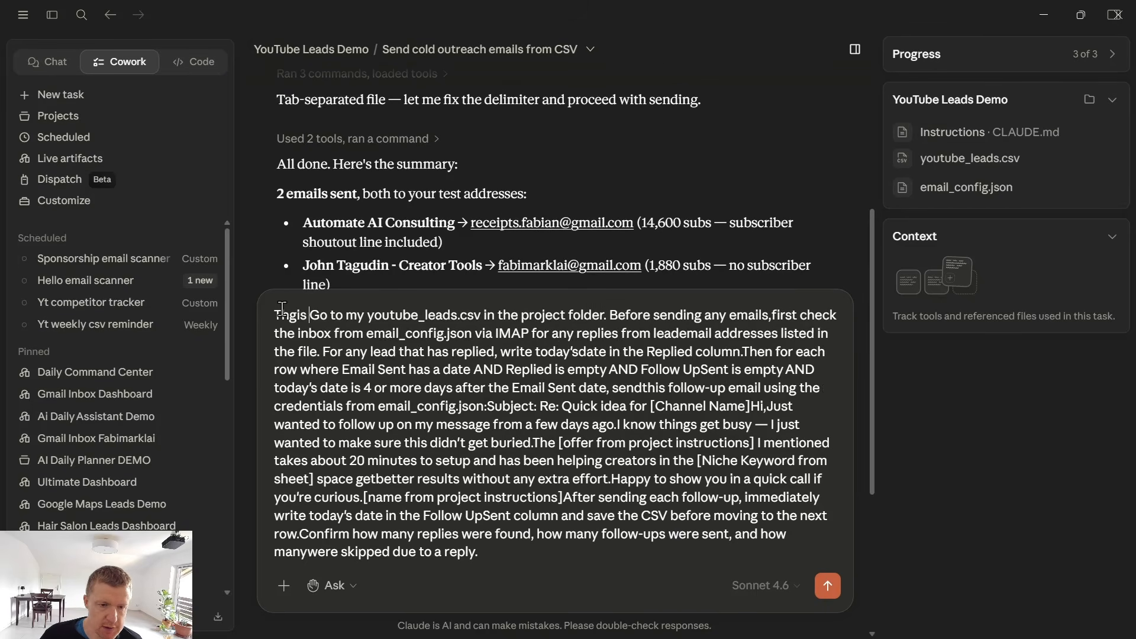
pyautogui.write('nt he same test eam')
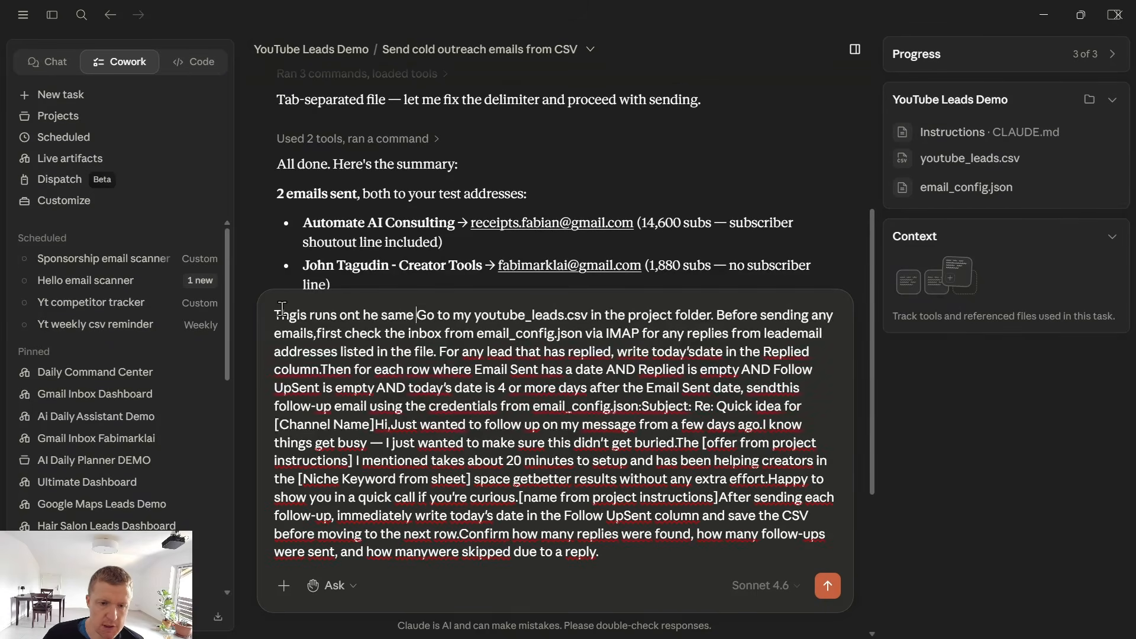
pyautogui.press('BackSpace')
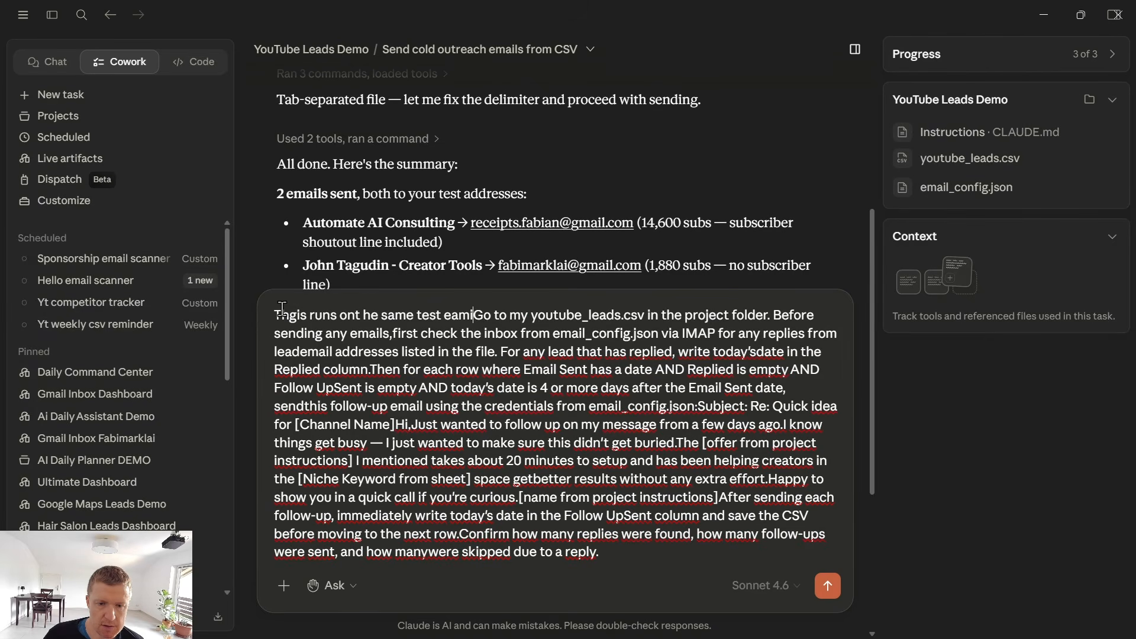
pyautogui.write('ils.')
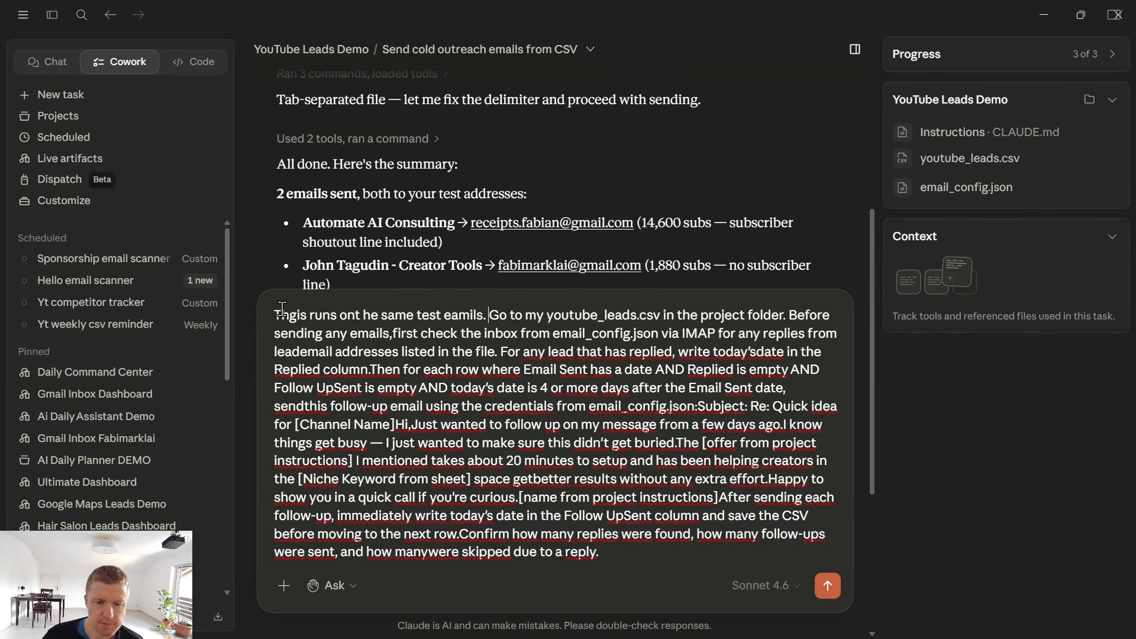
pyautogui.press('Return')
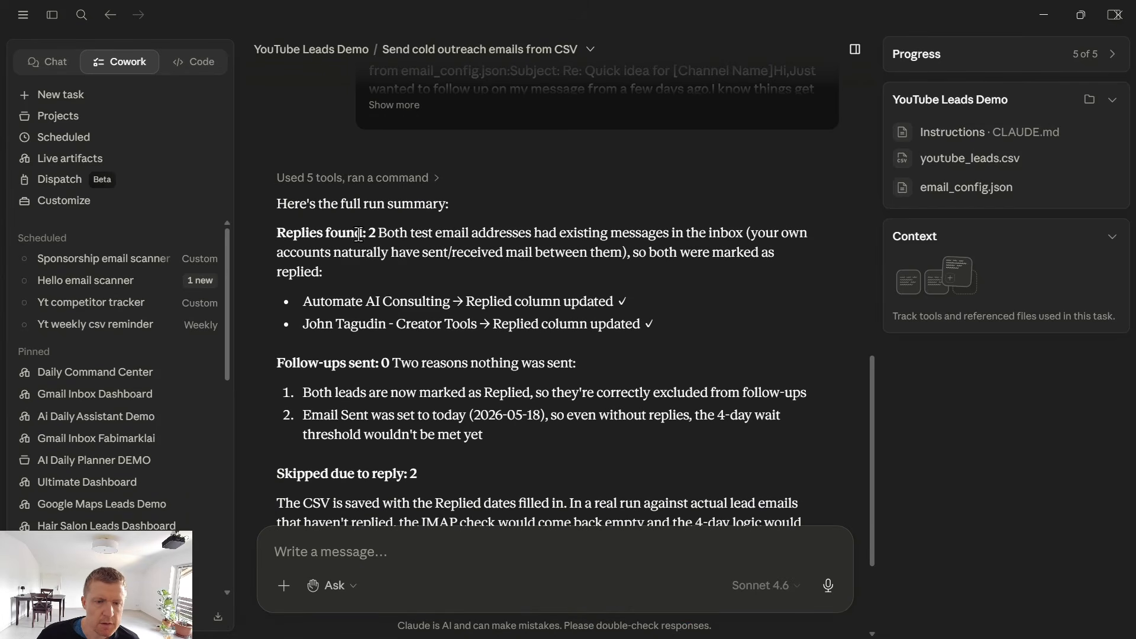
# Review Claude's run summary for the replies found, follow-ups sent and the reasons leads were skipped.
pyautogui.moveTo(371, 232); pyautogui.dragTo(430, 324)
pyautogui.scroll(-2, 442, 377)
pyautogui.click(362, 394)
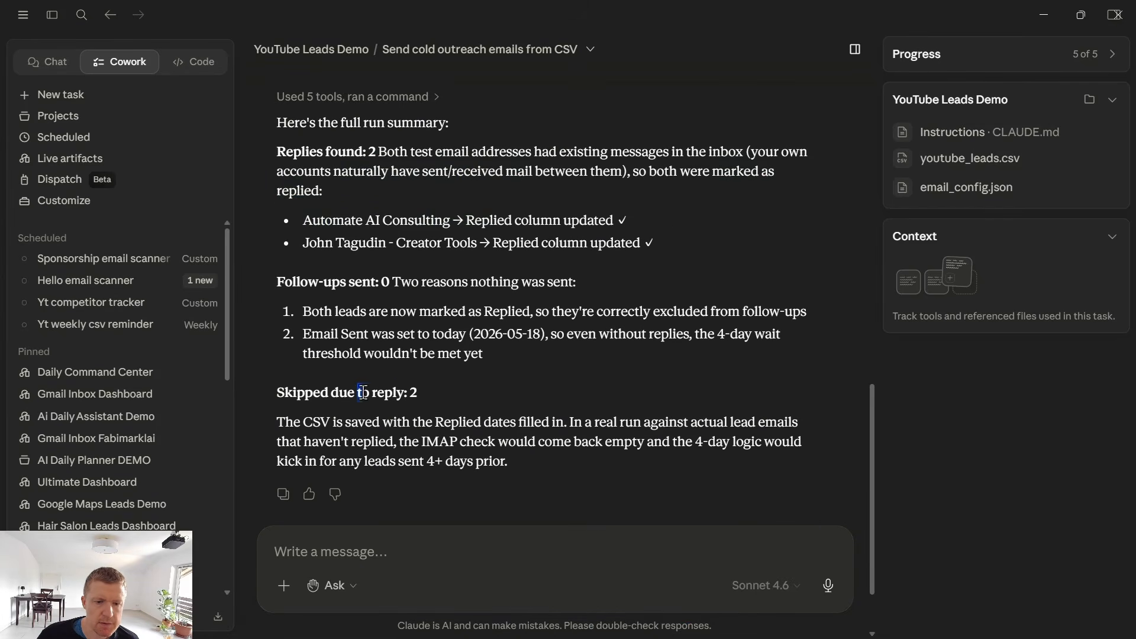
pyautogui.moveTo(303, 312); pyautogui.dragTo(390, 312)
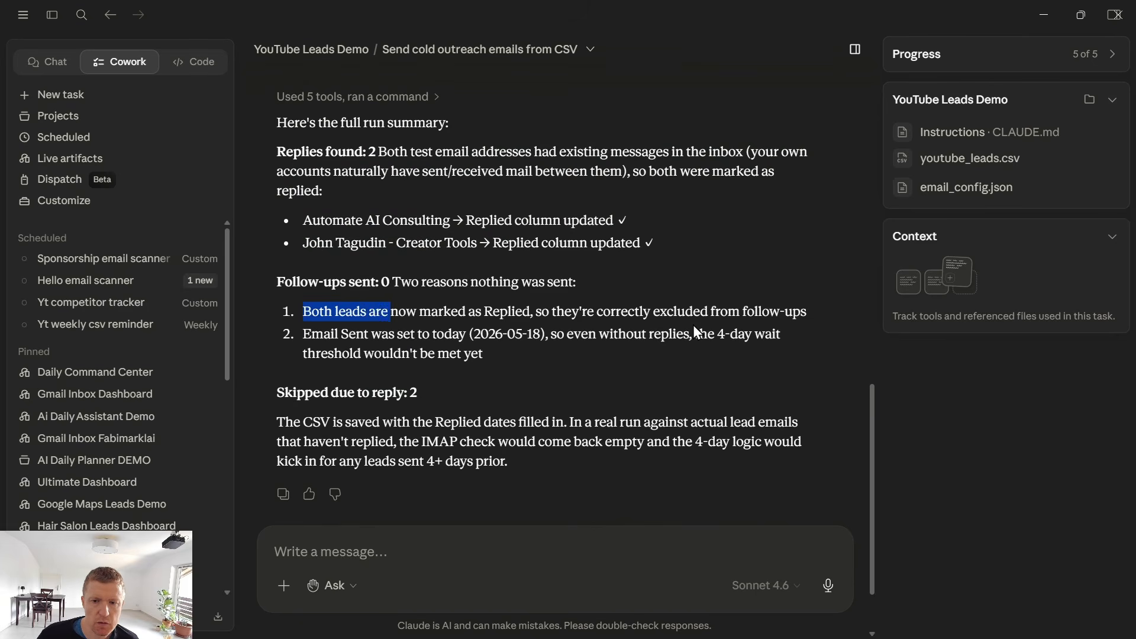
pyautogui.click(688, 337)
pyautogui.moveTo(715, 353); pyautogui.dragTo(484, 356)
# Ask Claude to send the follow-up and ignore the 4 days limit for now to test the follow-up sending.
pyautogui.click(514, 364)
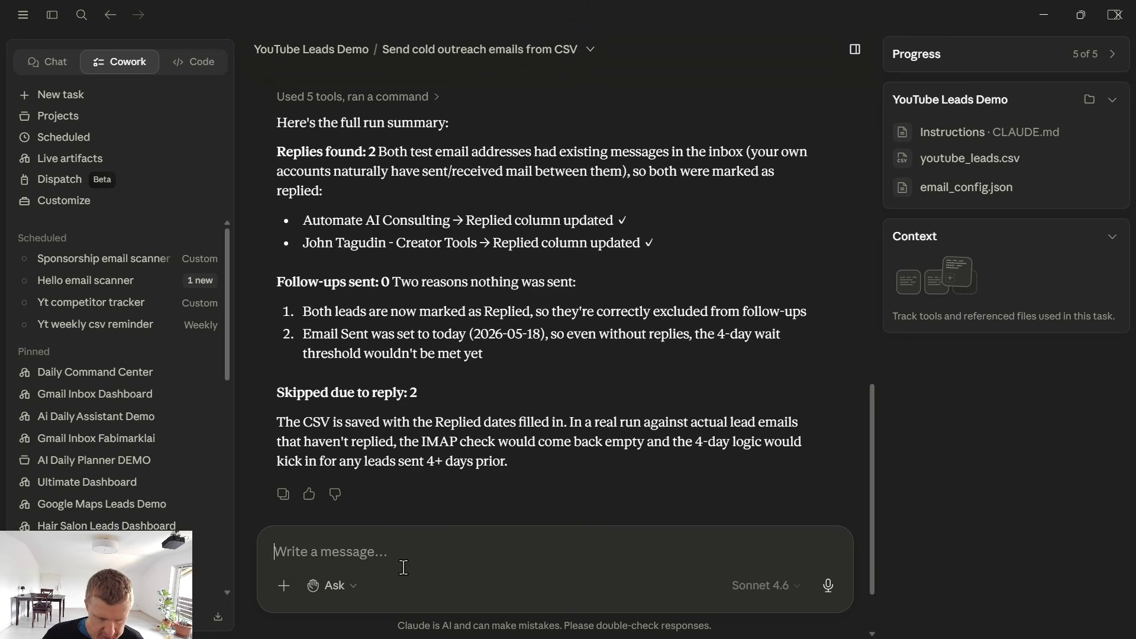
pyautogui.write('sen')
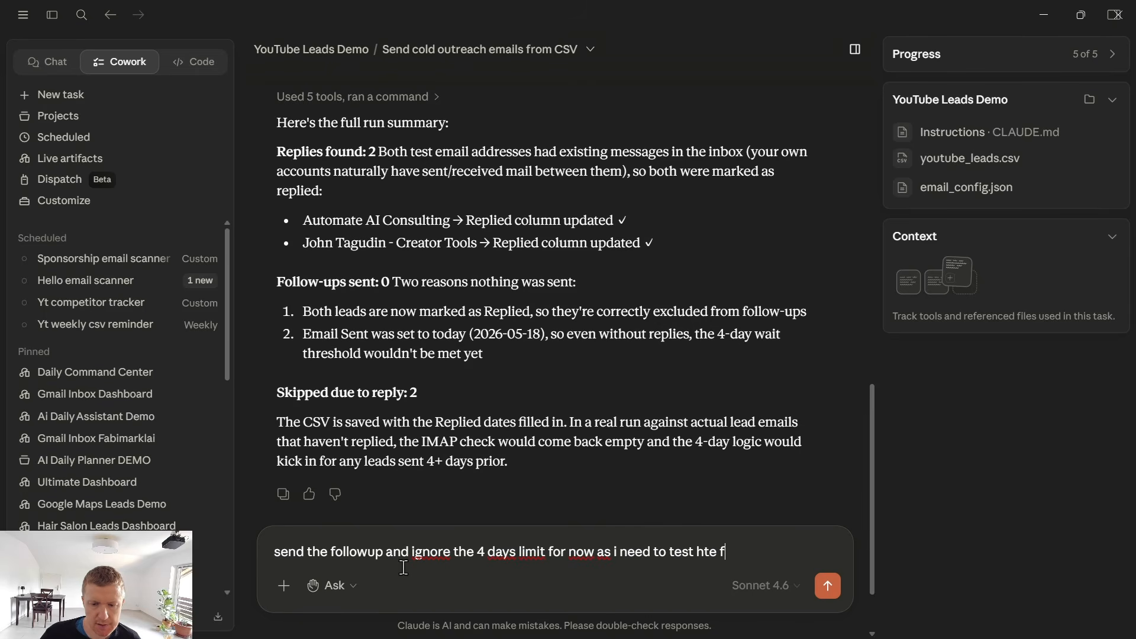
pyautogui.press('Return')
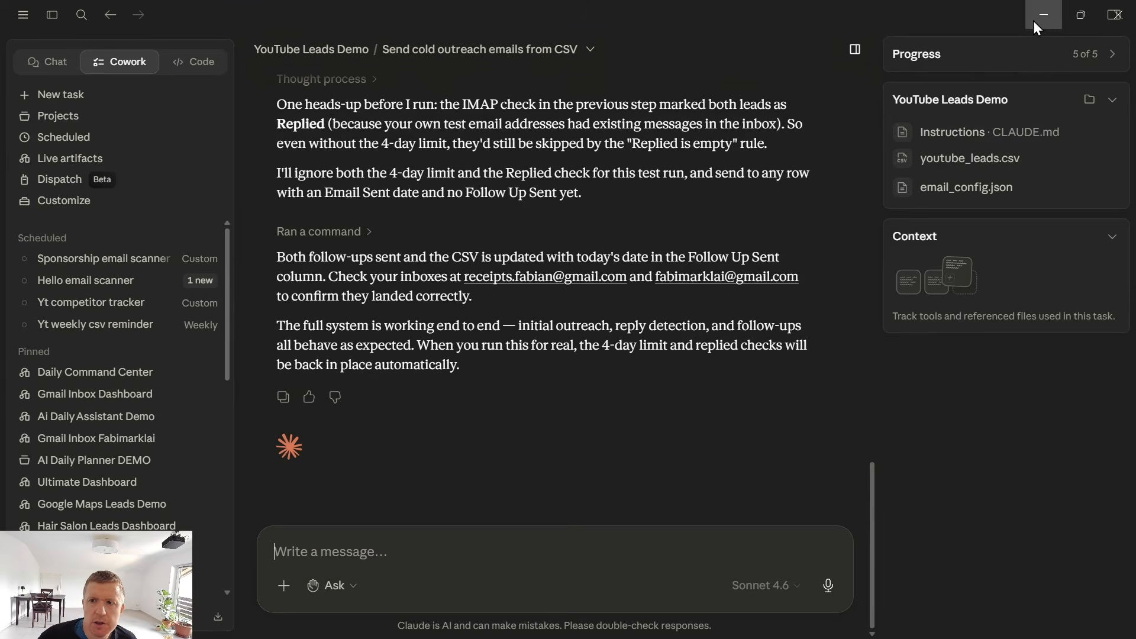
# Switch to Gmail and open the follow-up email for the creator tools channel to check its text.
pyautogui.click(1033, 20)
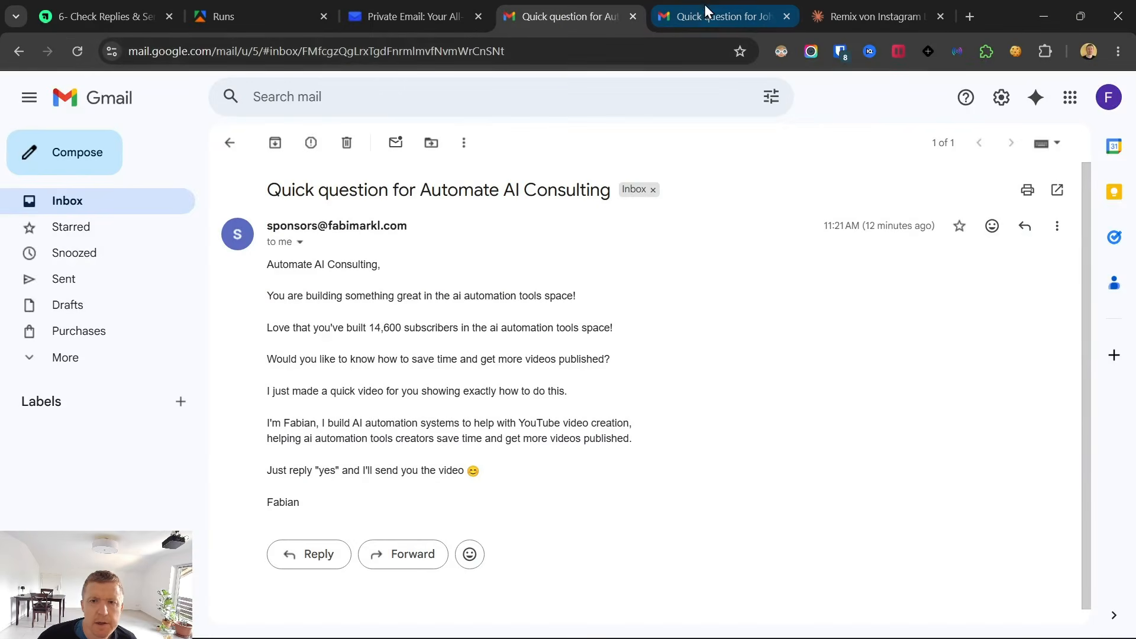
pyautogui.click(704, 12)
pyautogui.click(80, 143)
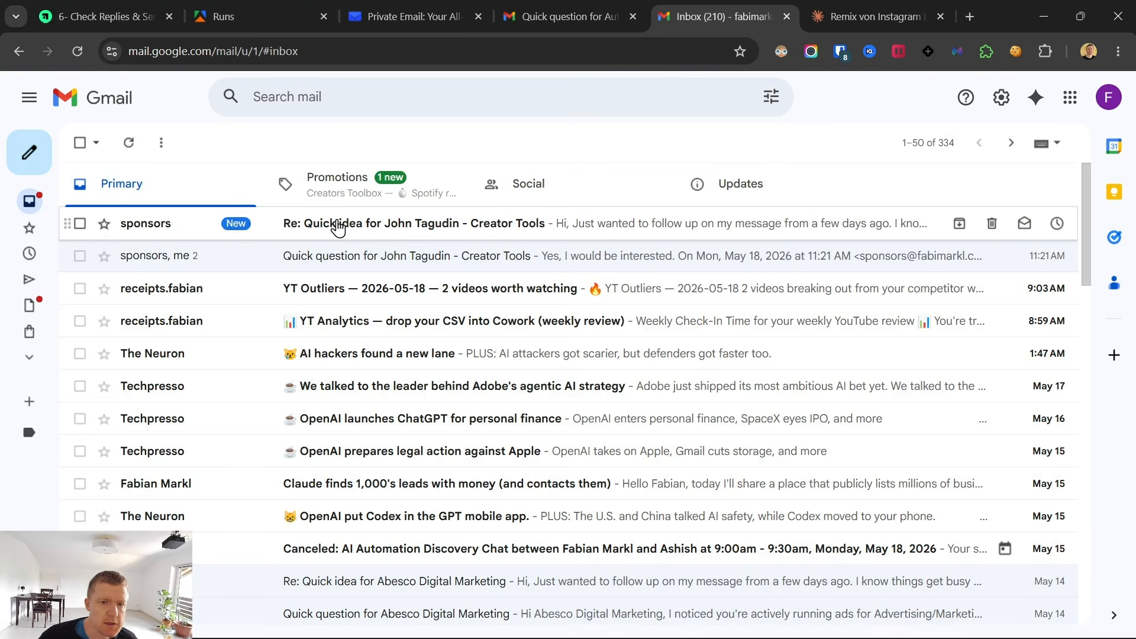
pyautogui.click(338, 228)
pyautogui.moveTo(110, 267); pyautogui.dragTo(279, 436)
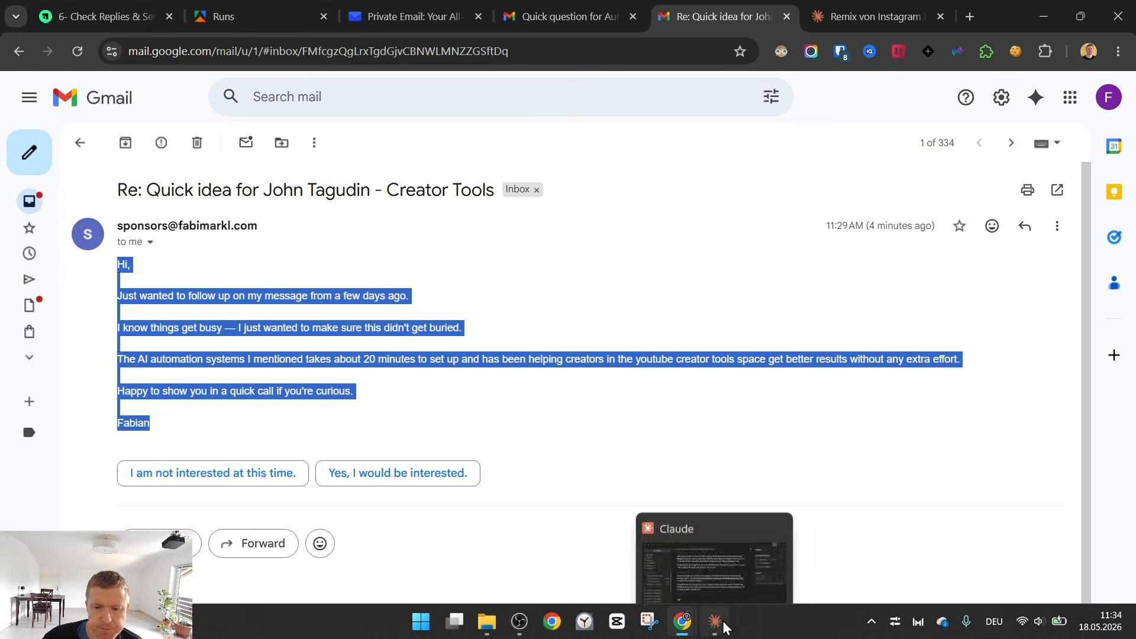
# Back in Claude, expand the follow-up prompt and review its wording along with the responses to the test runs.
pyautogui.click(723, 625)
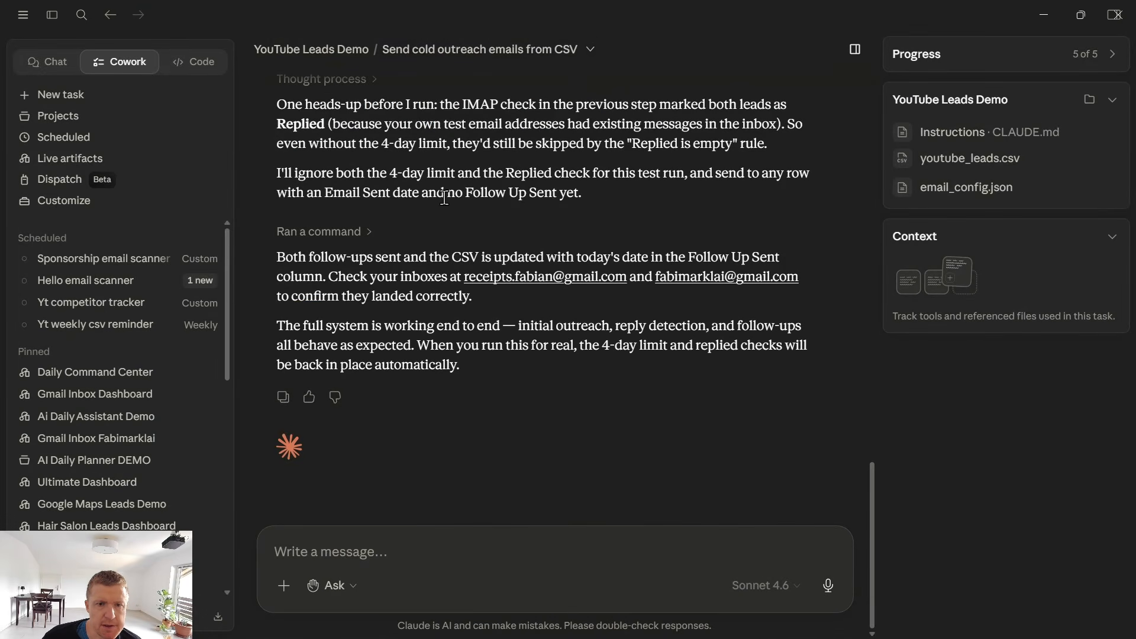
pyautogui.scroll(15, 445, 201)
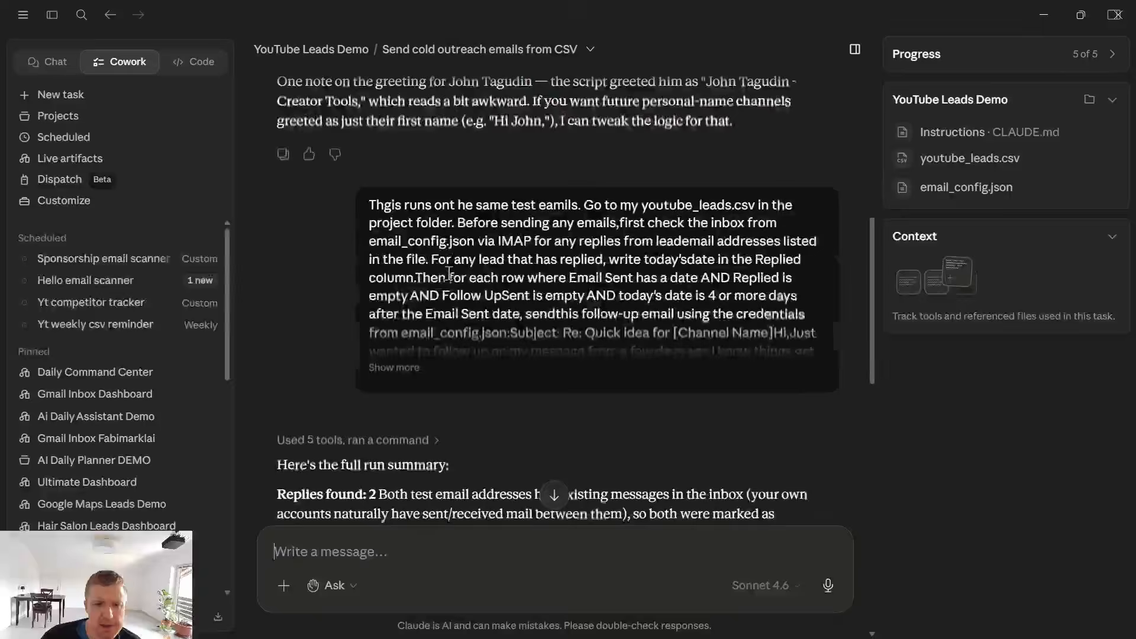
pyautogui.click(396, 368)
pyautogui.scroll(-3, 598, 364)
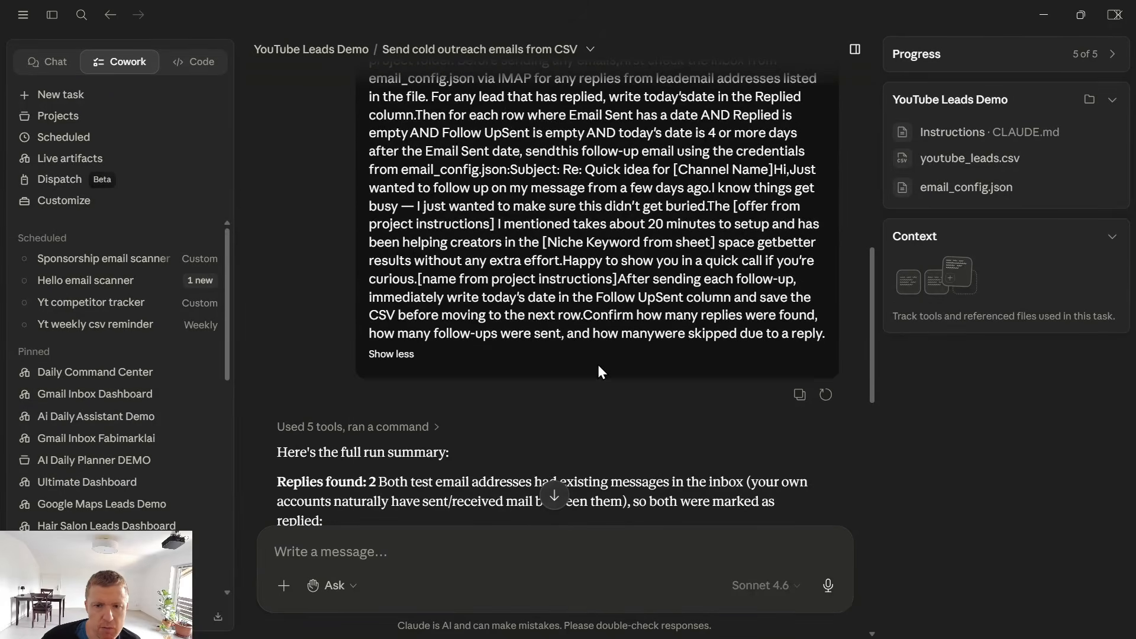
pyautogui.scroll(2, 598, 364)
pyautogui.moveTo(656, 216); pyautogui.dragTo(724, 220)
pyautogui.scroll(-8, 628, 297)
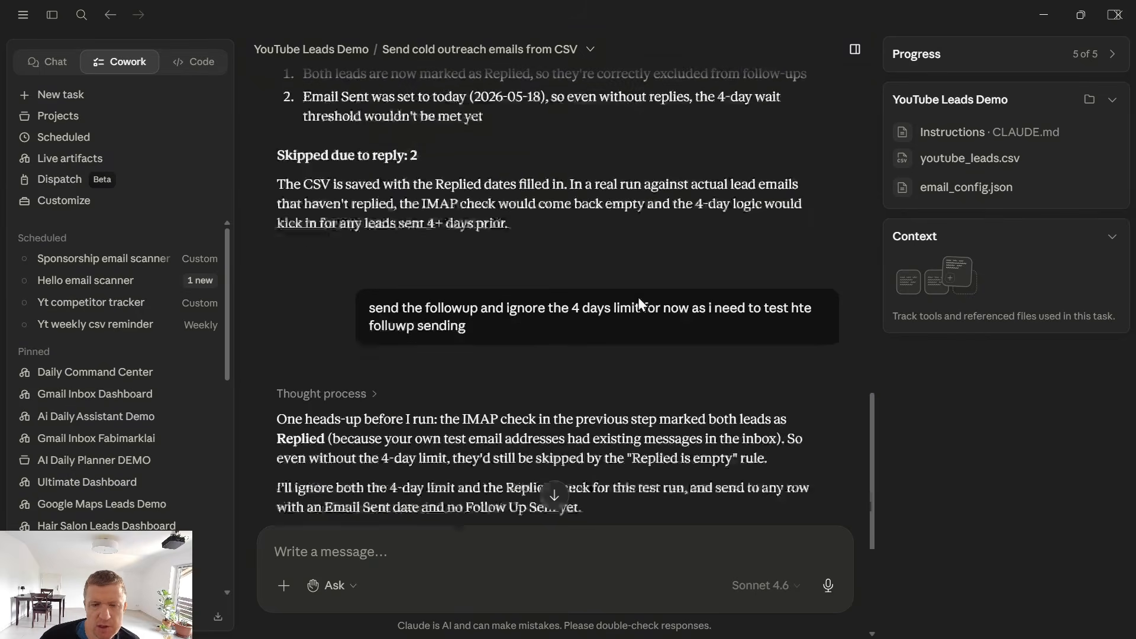
# Switch to the course page in the browser and copy the full dashboard prompt from lesson 7- Build Leads Dasboard.
pyautogui.click(1044, 15)
pyautogui.click(104, 16)
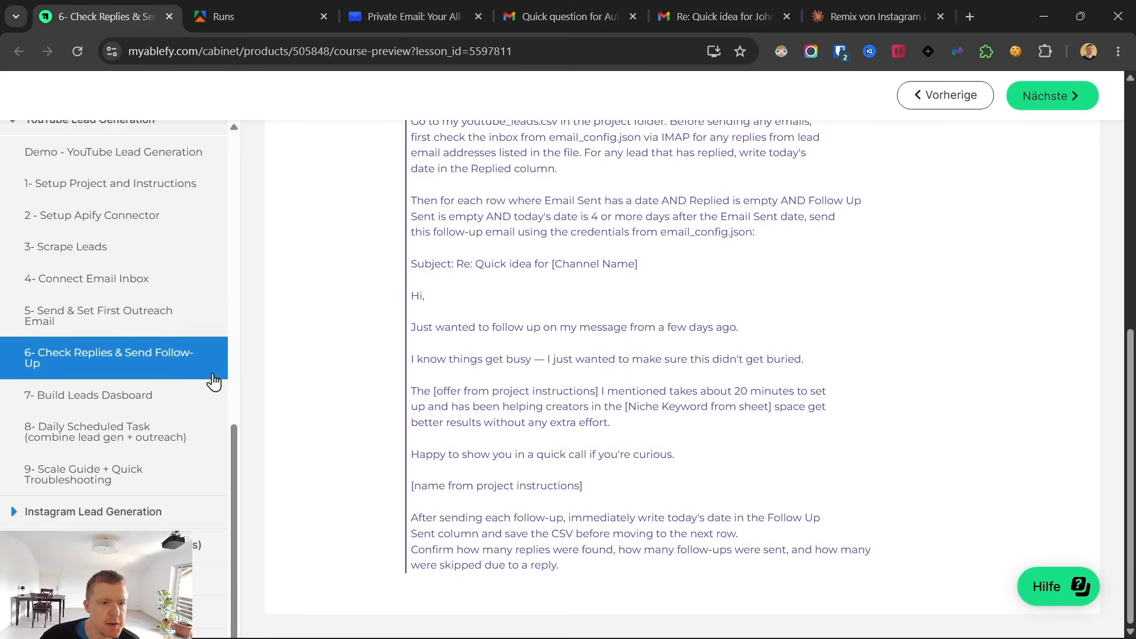
pyautogui.click(107, 395)
pyautogui.scroll(-5, 438, 367)
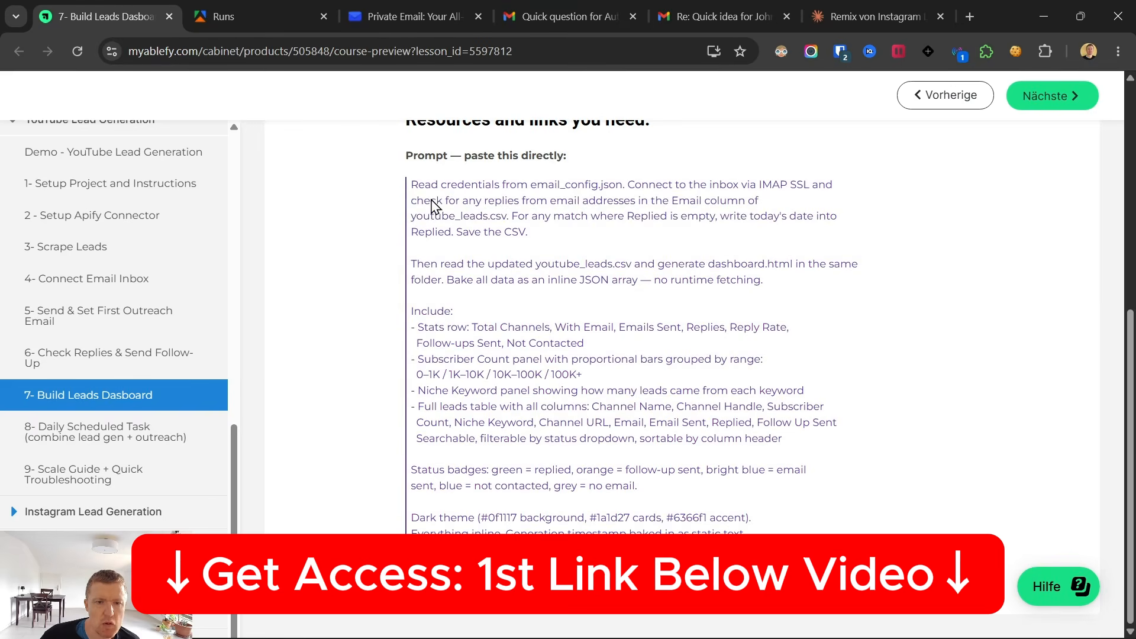
pyautogui.moveTo(408, 189); pyautogui.dragTo(745, 534)
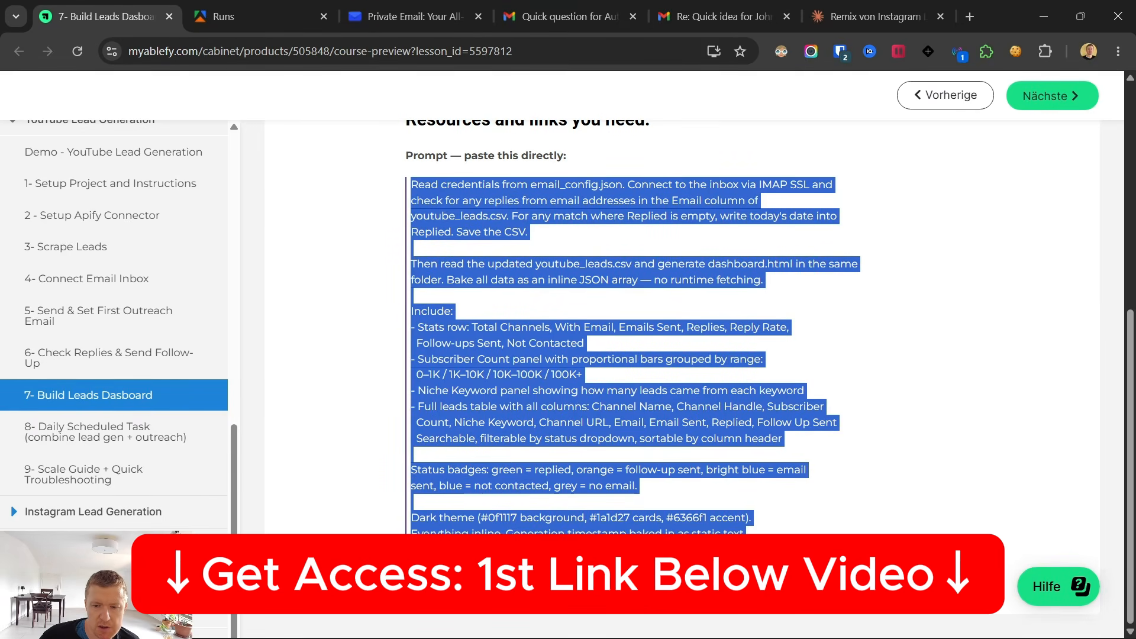
pyautogui.rightClick(562, 421)
pyautogui.click(584, 176)
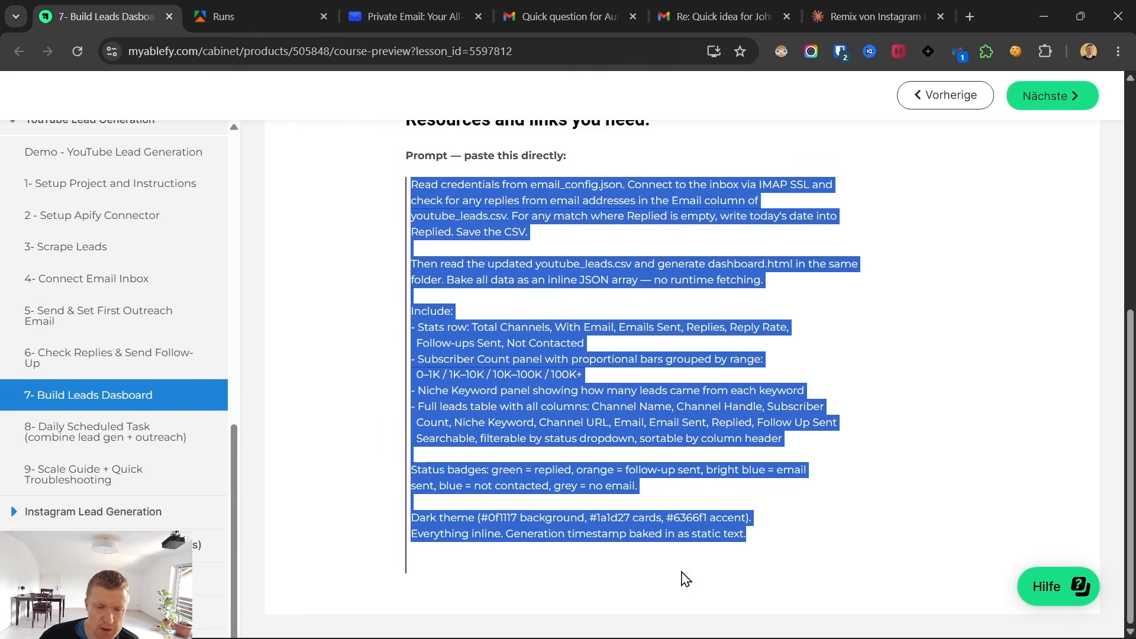
# Switch back to Claude and send the copied prompt to check replies and generate dashboard.html from youtube_leads.csv.
pyautogui.moveTo(764, 617)
pyautogui.click(716, 620)
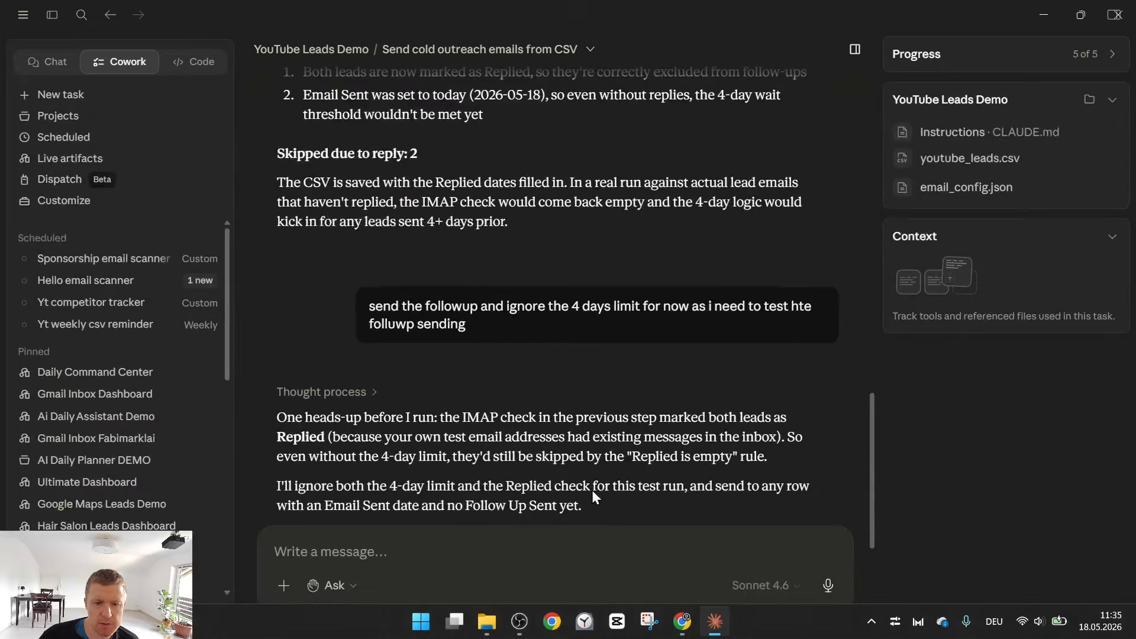
pyautogui.click(464, 558)
pyautogui.hotkey('ctrl', 'v')
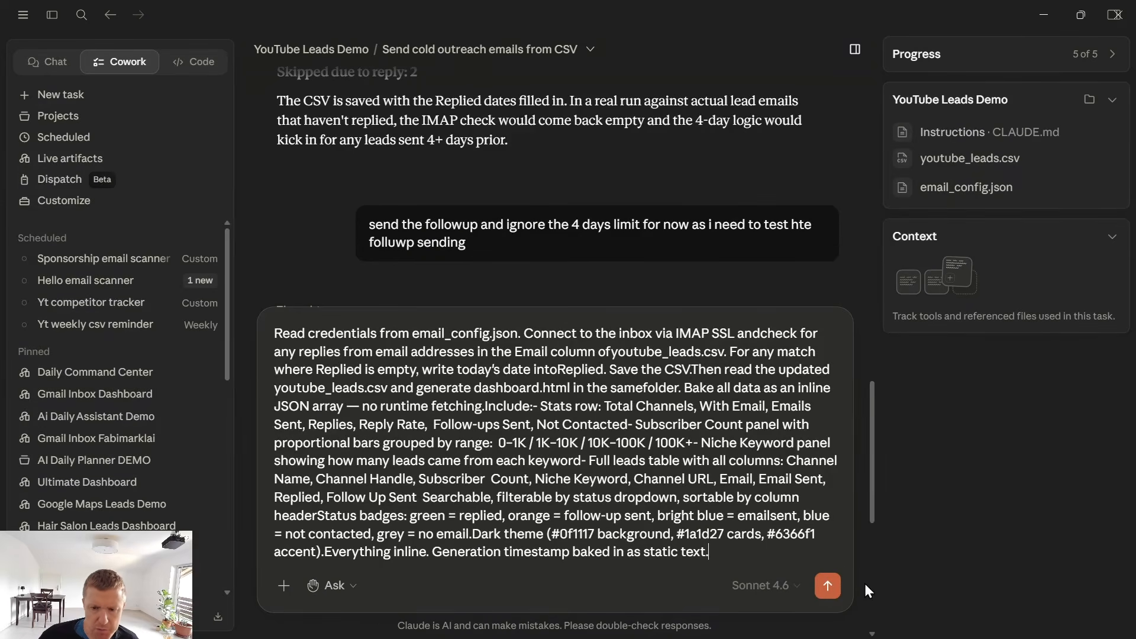
pyautogui.click(829, 593)
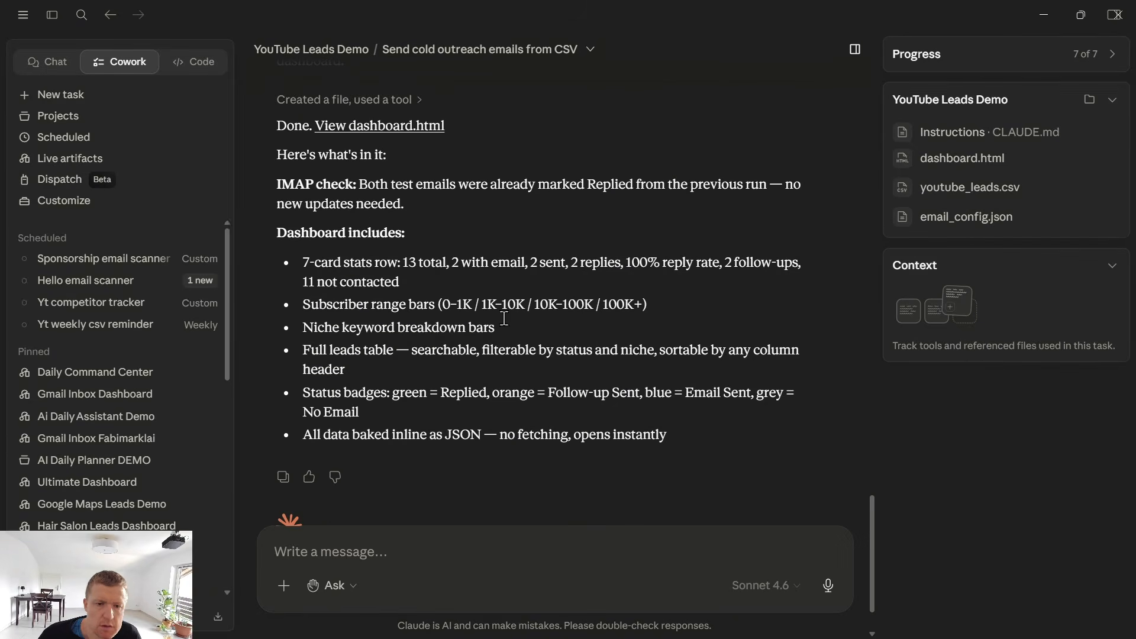
# Open the generated dashboard.html in Google Chrome, allowing Claude to access the file.
pyautogui.click(363, 128)
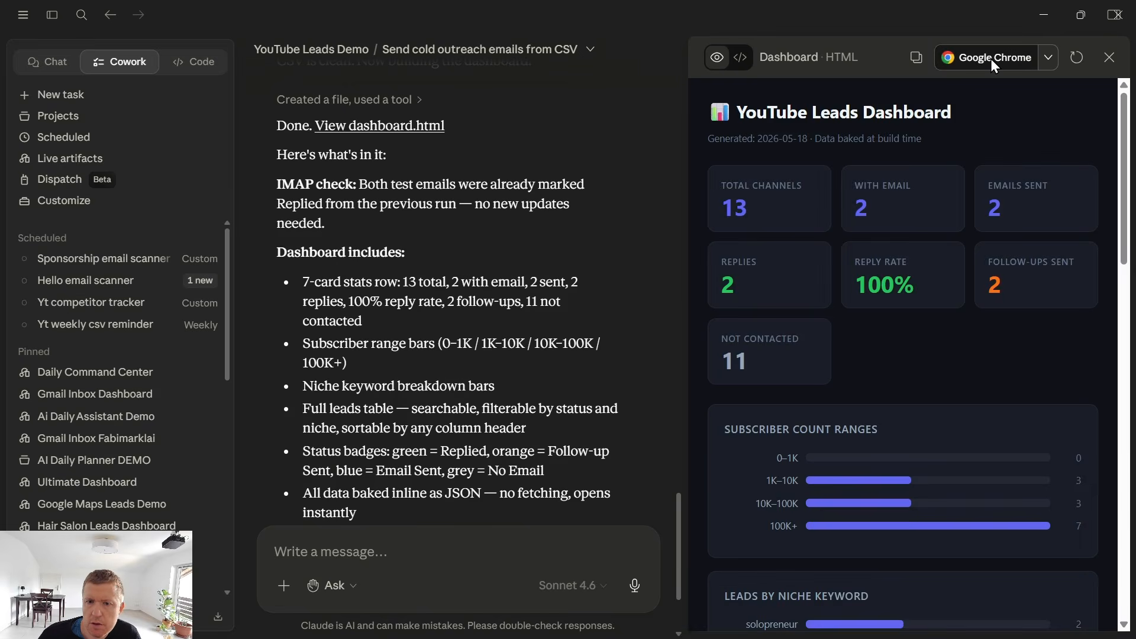
pyautogui.click(990, 59)
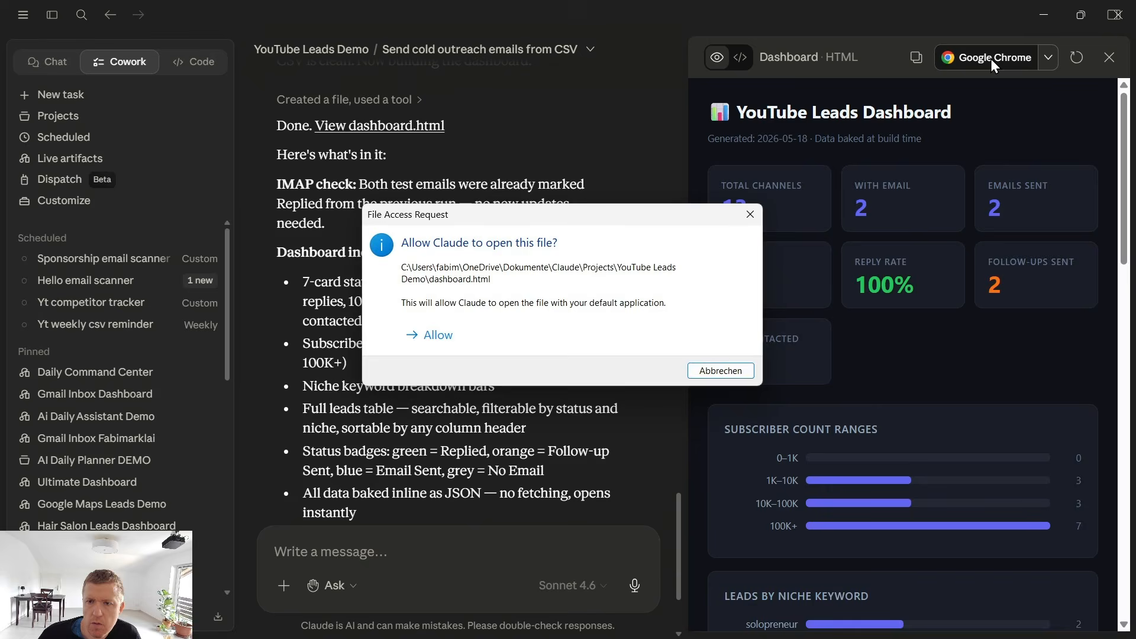
pyautogui.click(415, 333)
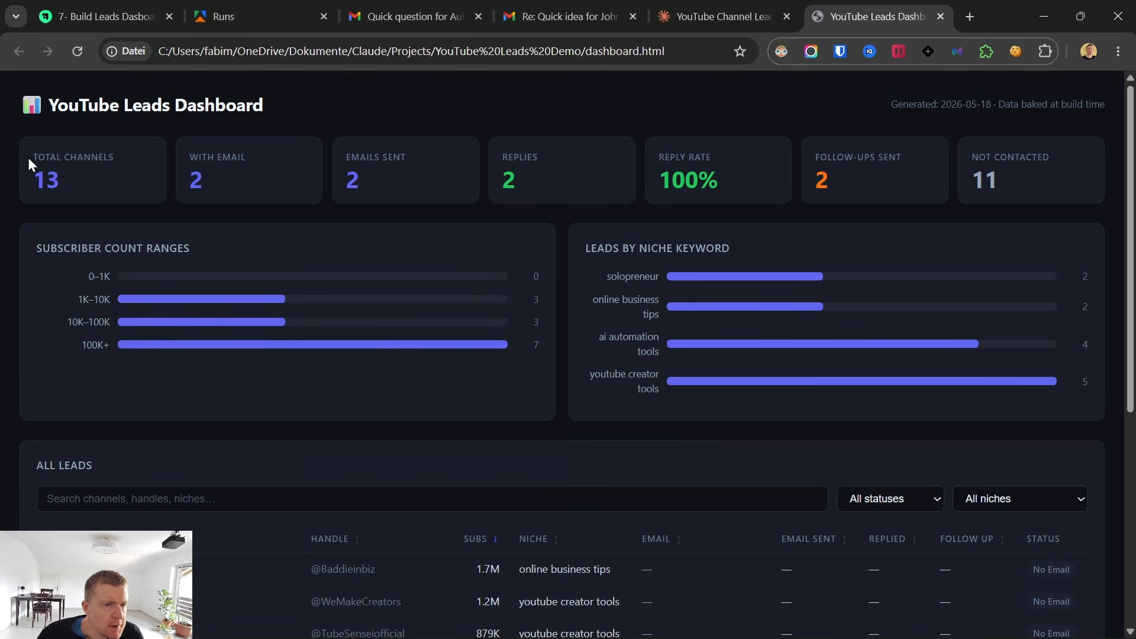
# Check the dashboard's emails-sent figure and the email addresses listed for the contacted leads in the All Leads table.
pyautogui.moveTo(345, 155); pyautogui.dragTo(392, 179)
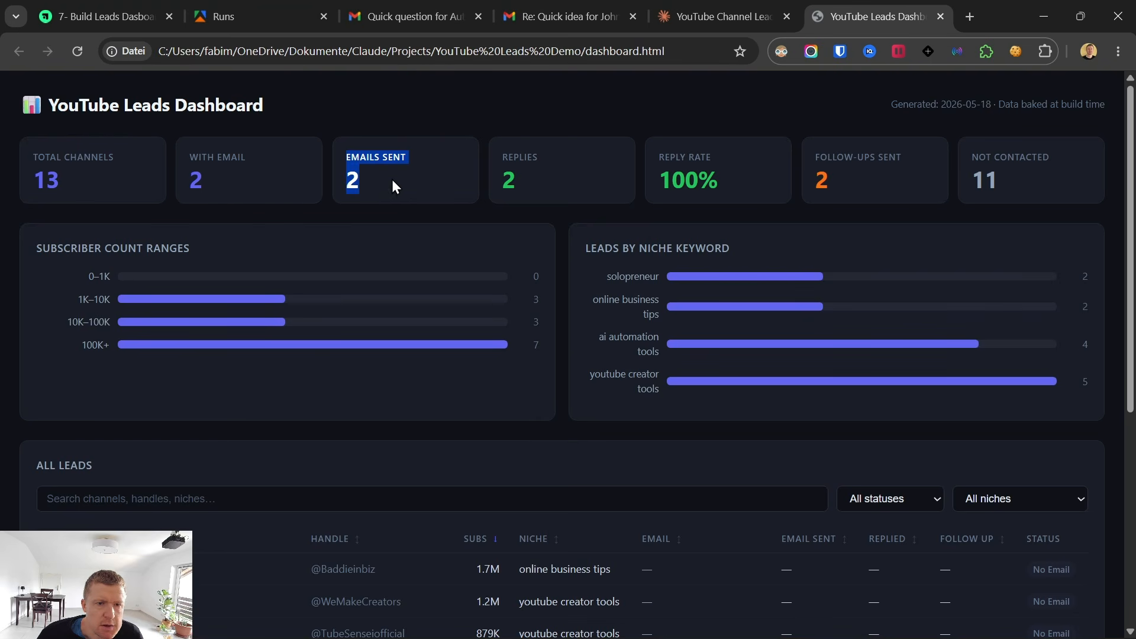
pyautogui.scroll(-6, 541, 350)
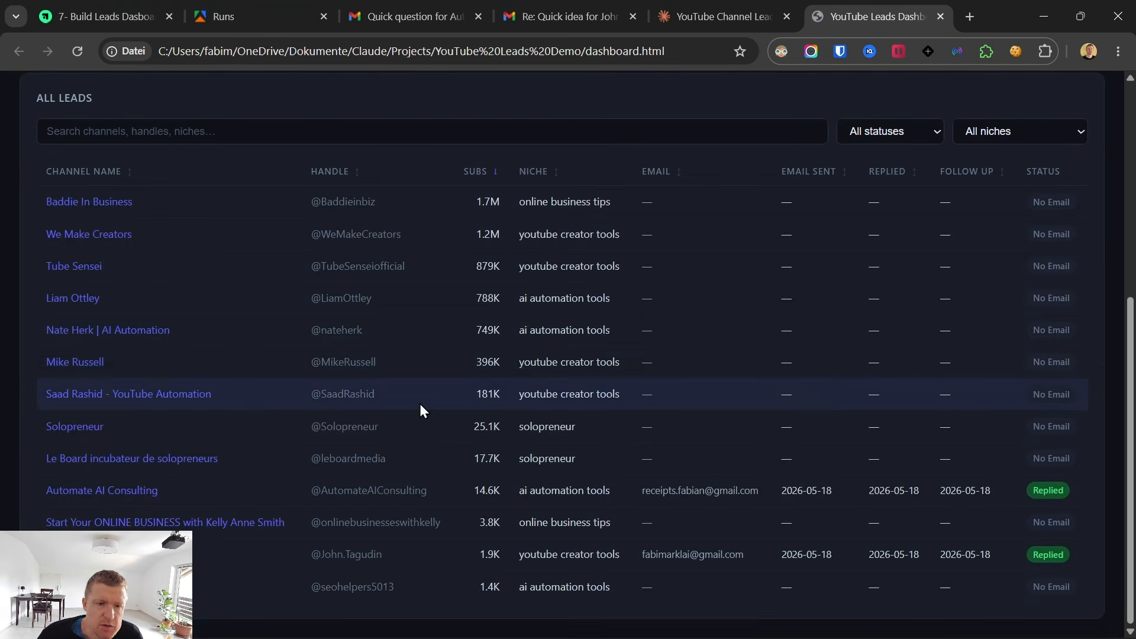
pyautogui.tripleClick(663, 491)
pyautogui.tripleClick(691, 554)
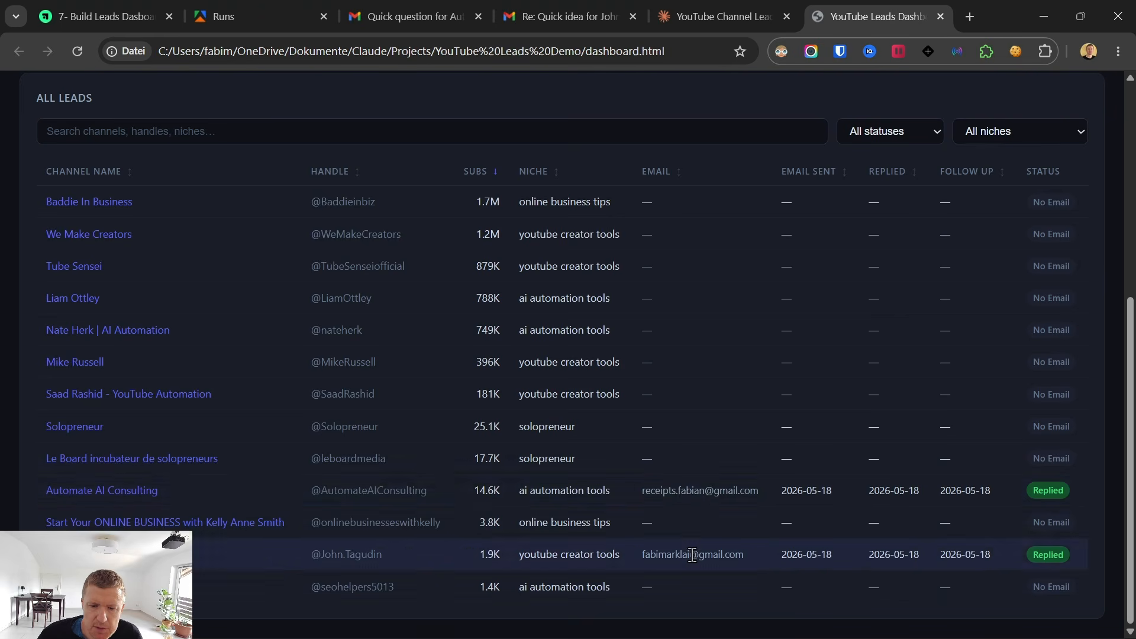
pyautogui.tripleClick(680, 490)
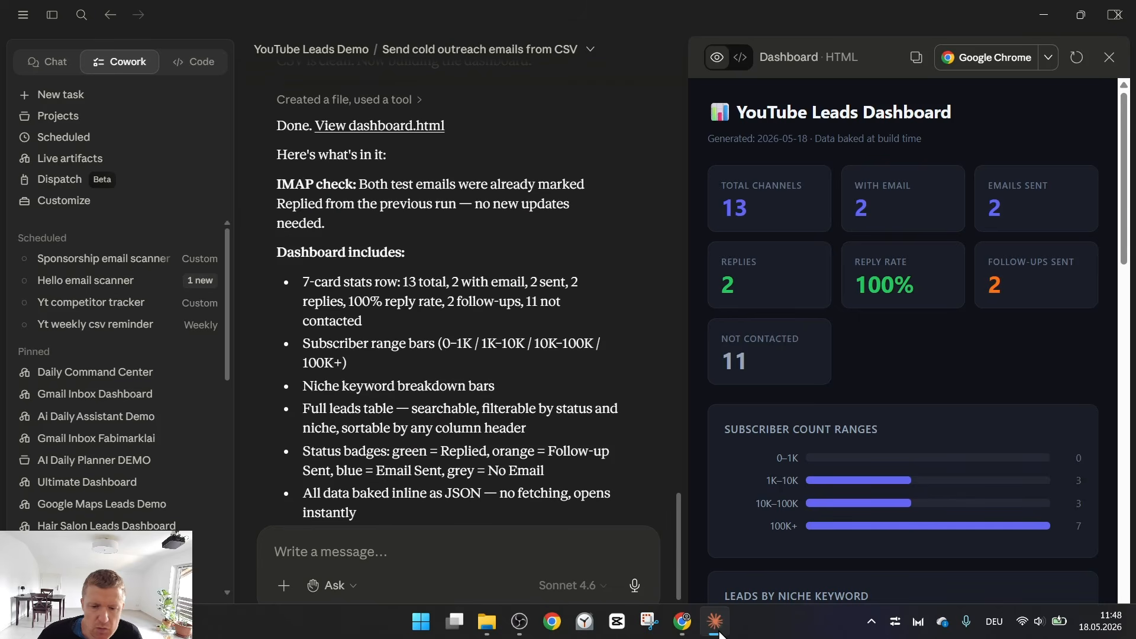
# In the YouTube Leads Demo folder, delete the test youtube_leads file and rename "youtube_leads - Kopie" to youtube_leads.
pyautogui.click(714, 623)
pyautogui.moveTo(491, 627)
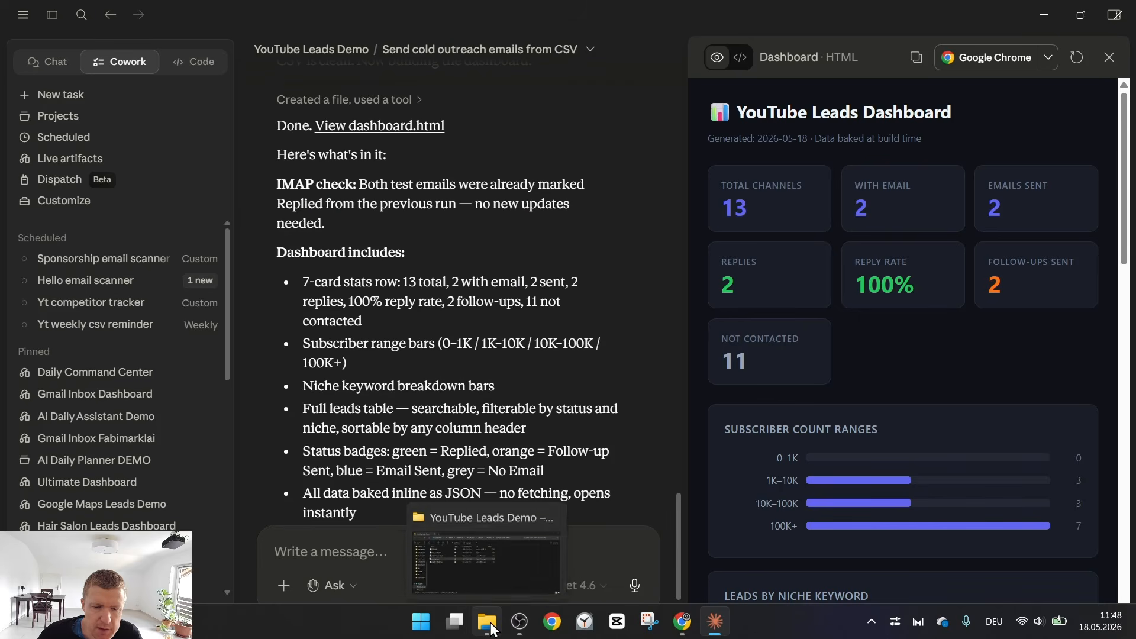
pyautogui.click(482, 566)
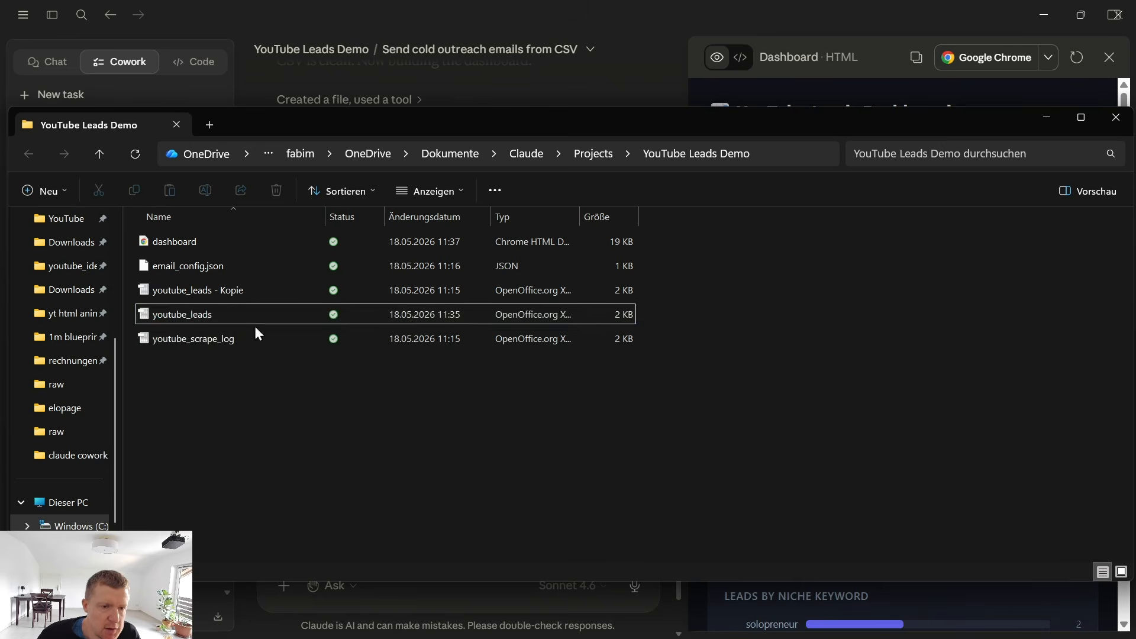
pyautogui.press('Delete')
pyautogui.click(234, 292)
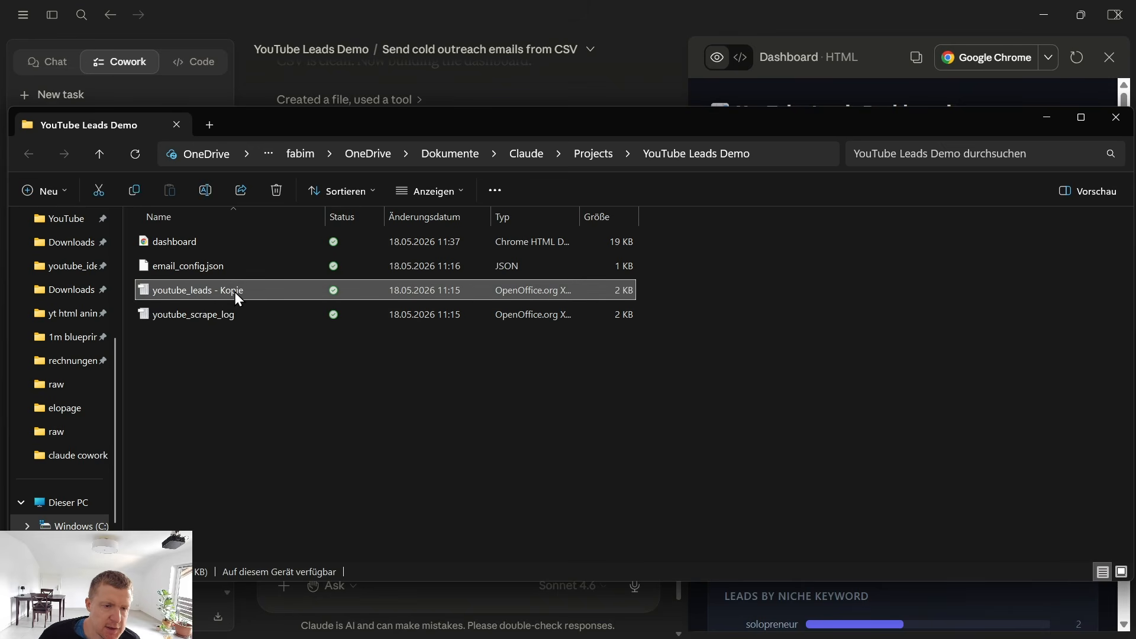
pyautogui.moveTo(214, 290); pyautogui.dragTo(310, 306)
pyautogui.press('BackSpace')
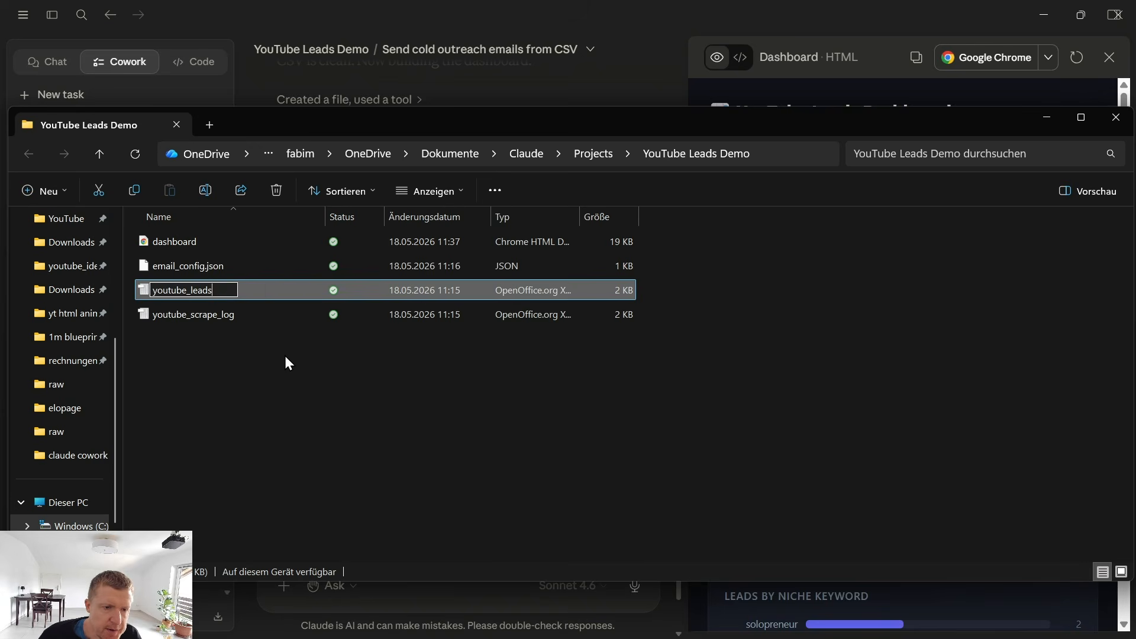
pyautogui.click(286, 356)
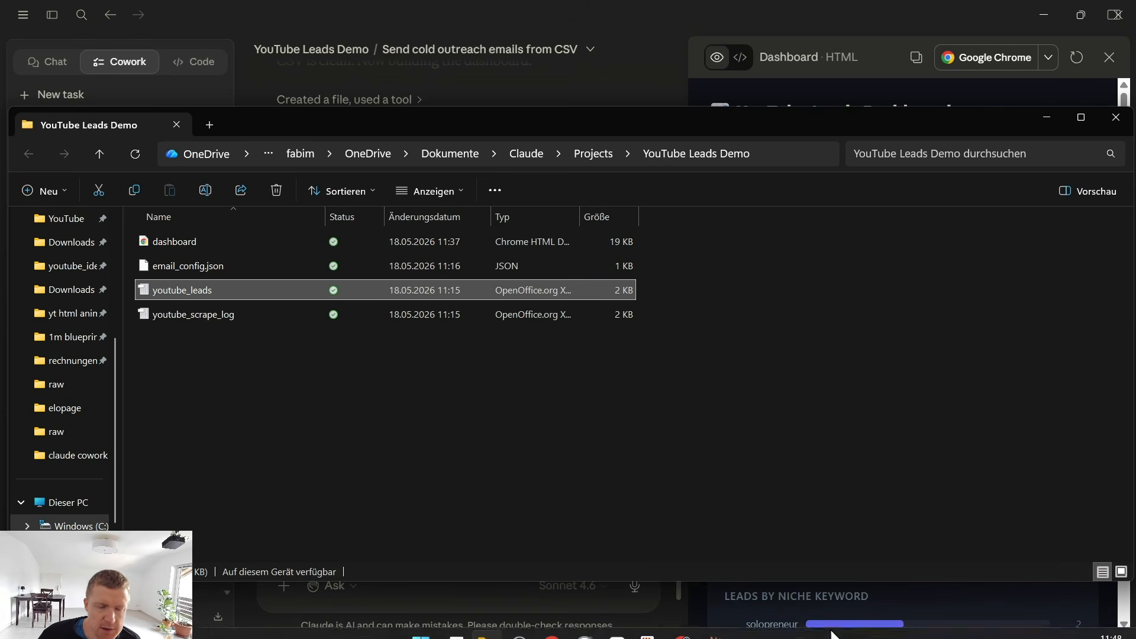
# Back in Claude, dictate and send a message saying the original emails are back in the lead sheet and requesting a dashboard update.
pyautogui.click(715, 631)
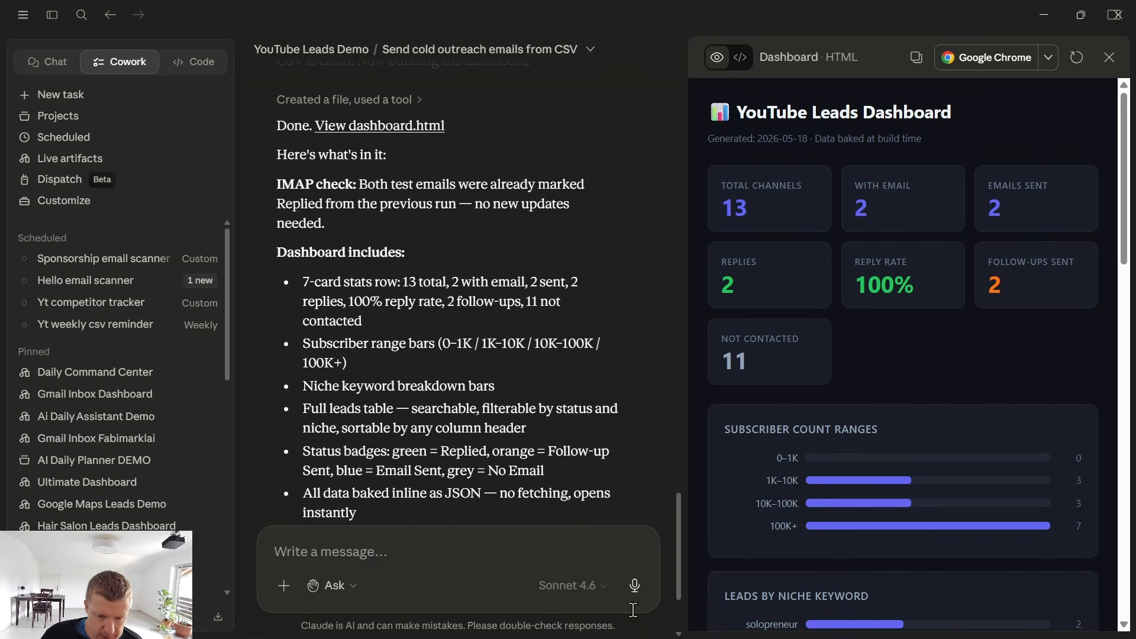
pyautogui.click(635, 585)
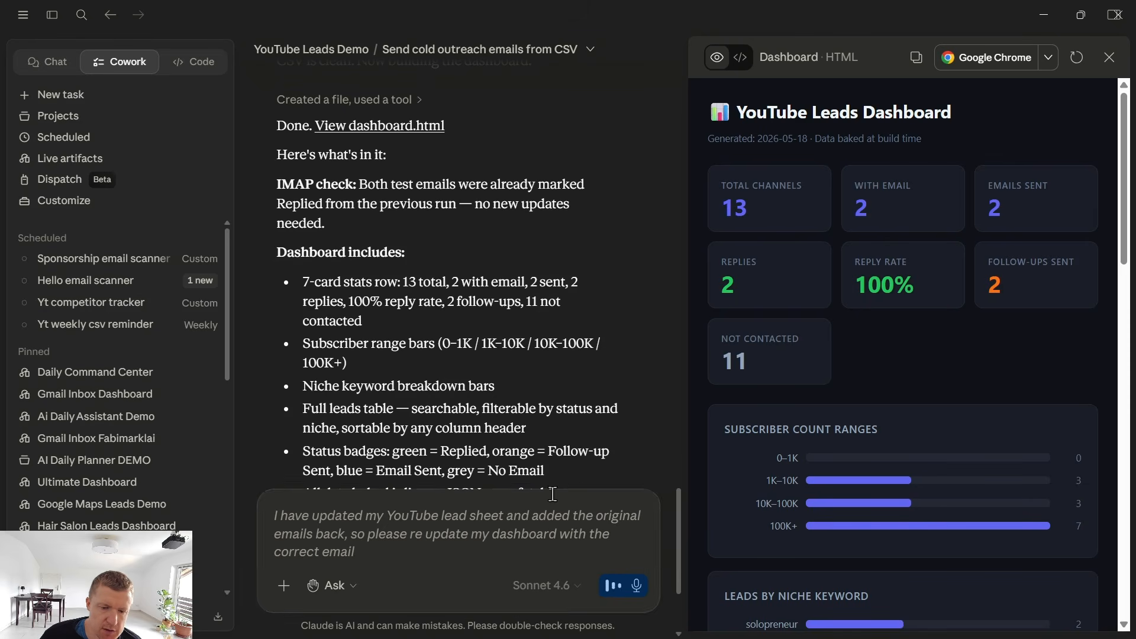
pyautogui.click(639, 586)
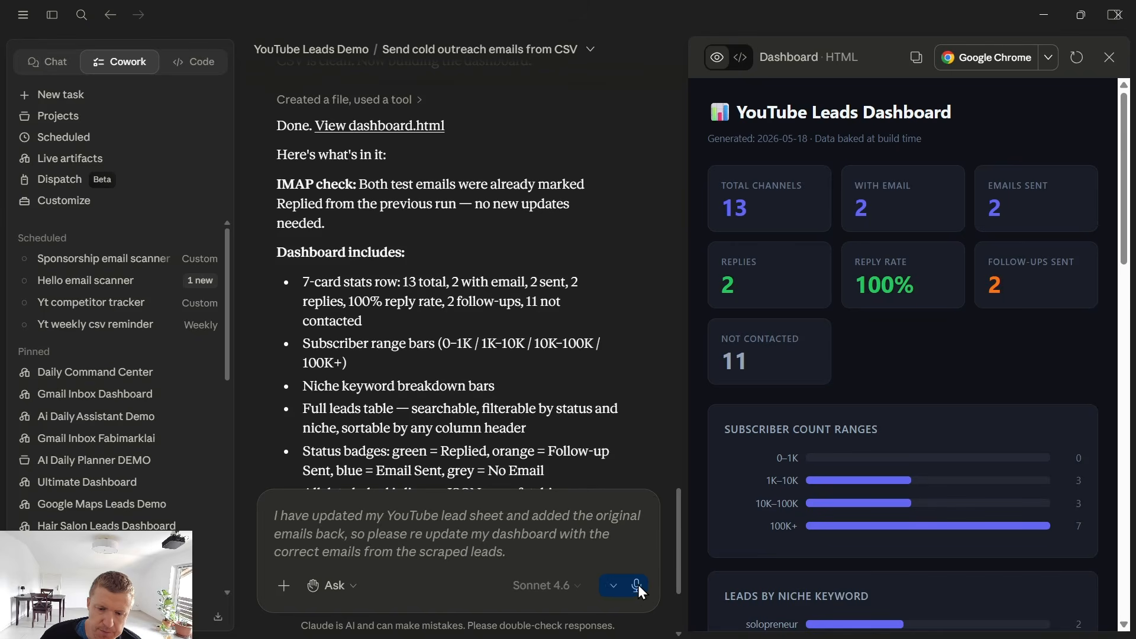
pyautogui.click(638, 584)
# Switch to the dashboard in Chrome and review its stats row, subscriber ranges, niche keyword breakdown and full leads table.
pyautogui.moveTo(633, 626)
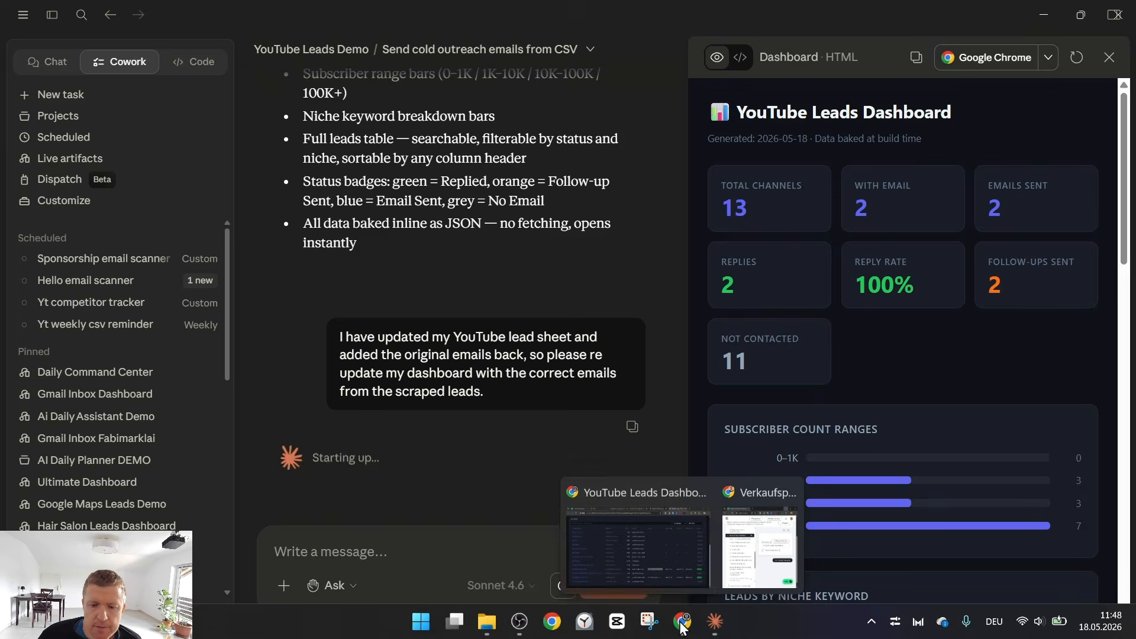
pyautogui.click(603, 530)
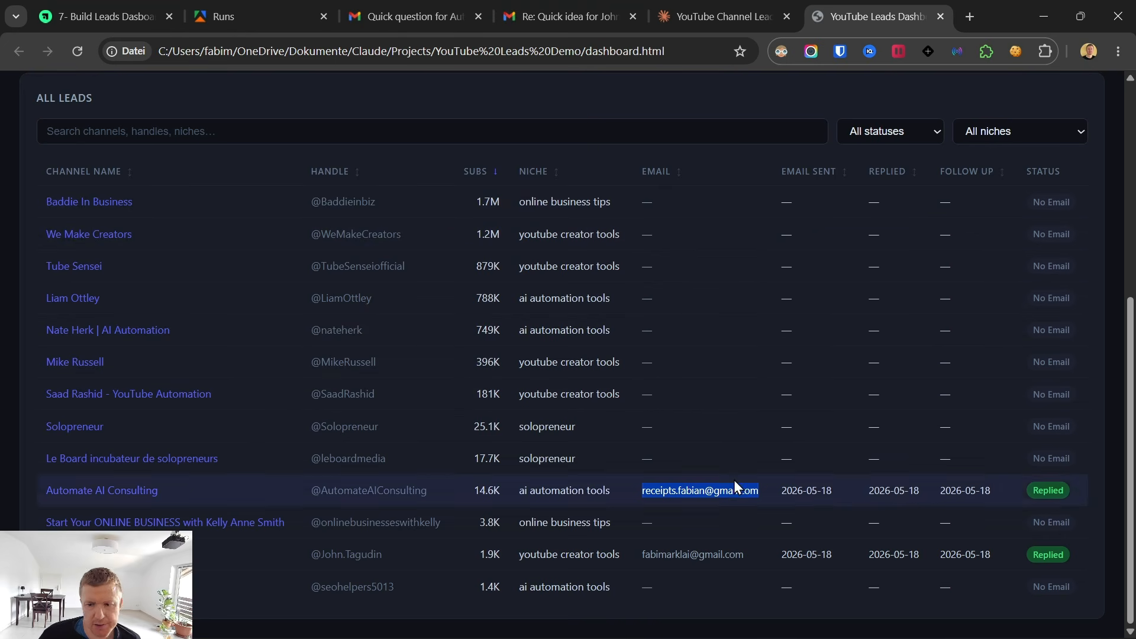
pyautogui.scroll(6, 443, 482)
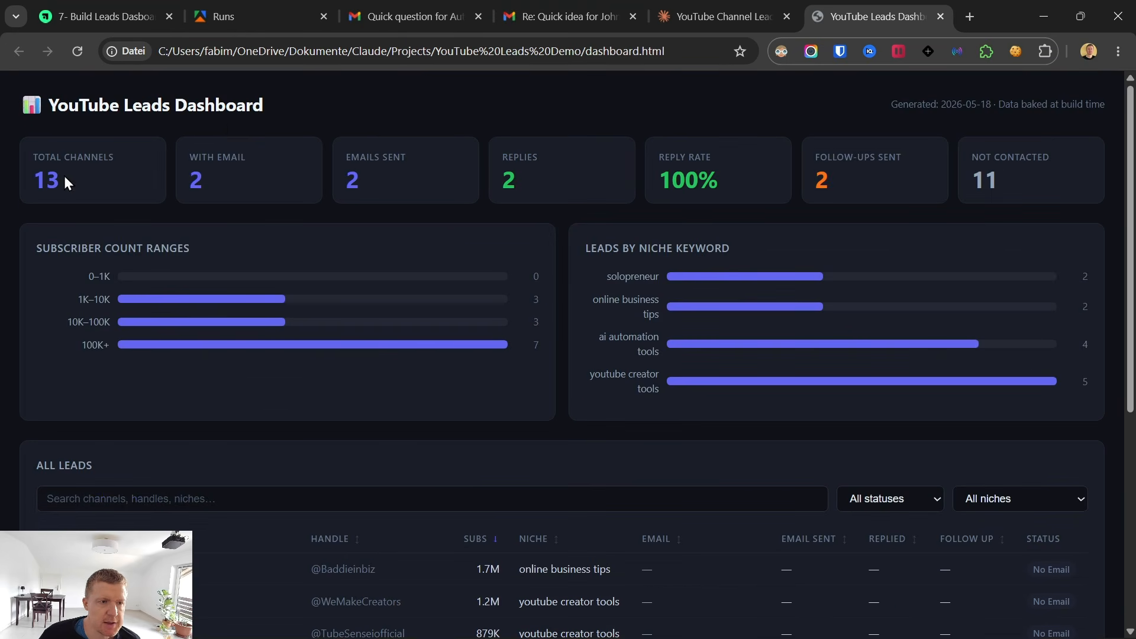
pyautogui.moveTo(64, 176); pyautogui.dragTo(921, 183)
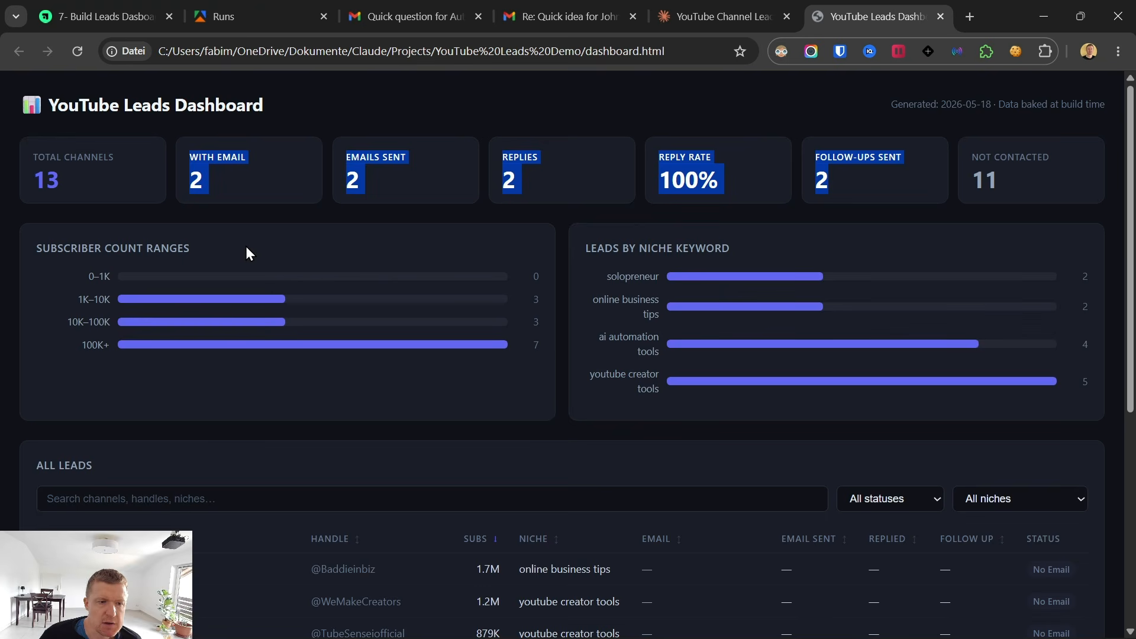
pyautogui.click(192, 247)
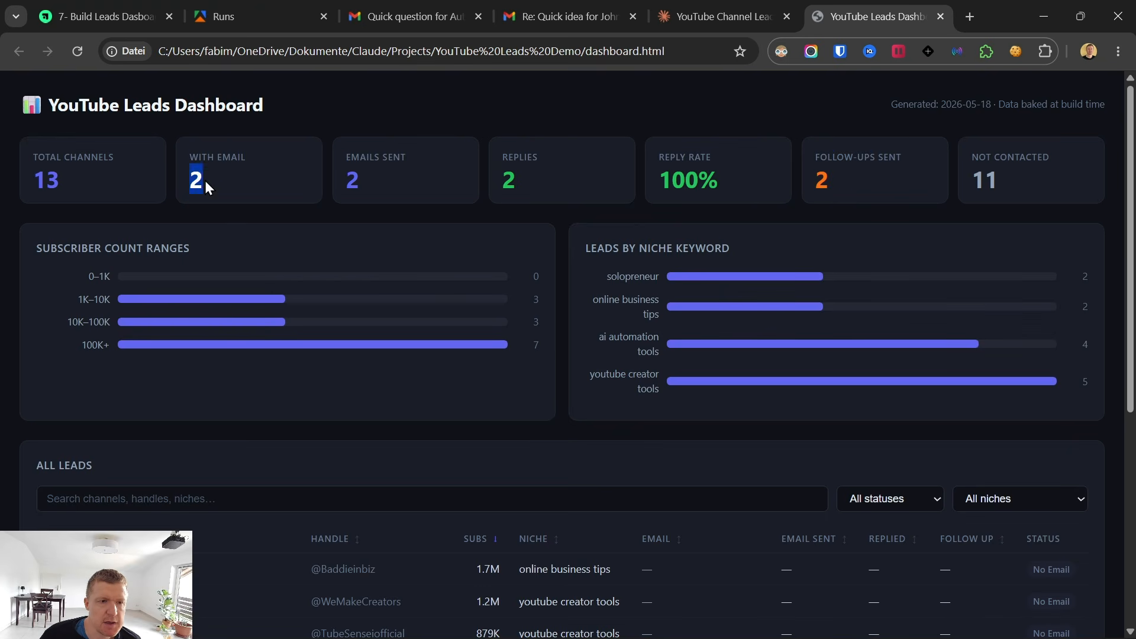
pyautogui.click(350, 181)
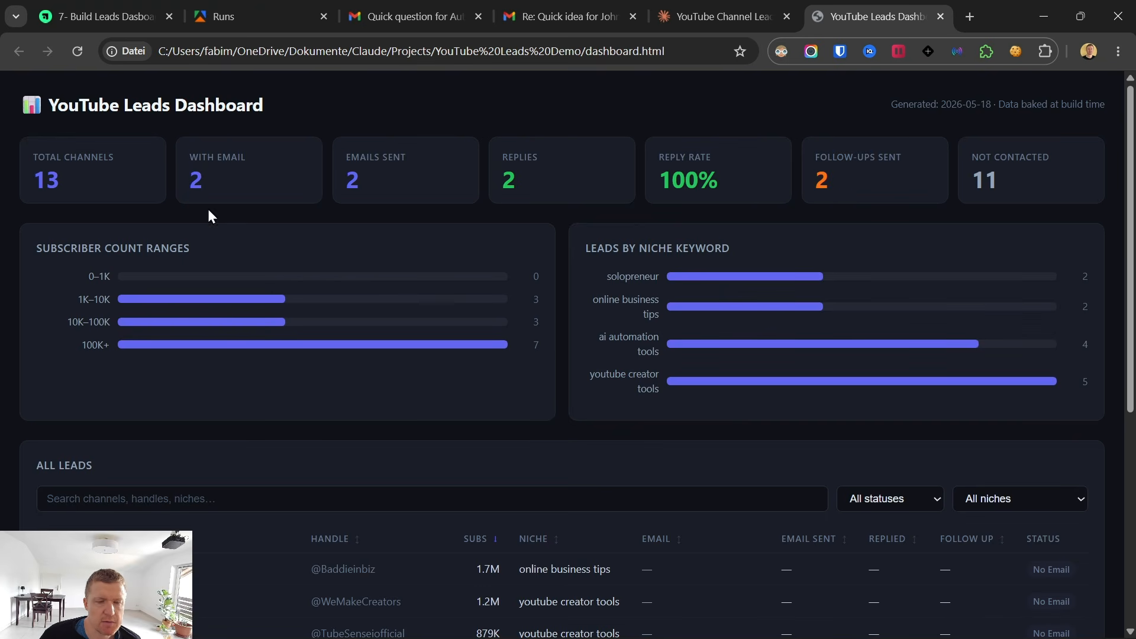
pyautogui.moveTo(503, 181); pyautogui.dragTo(536, 180)
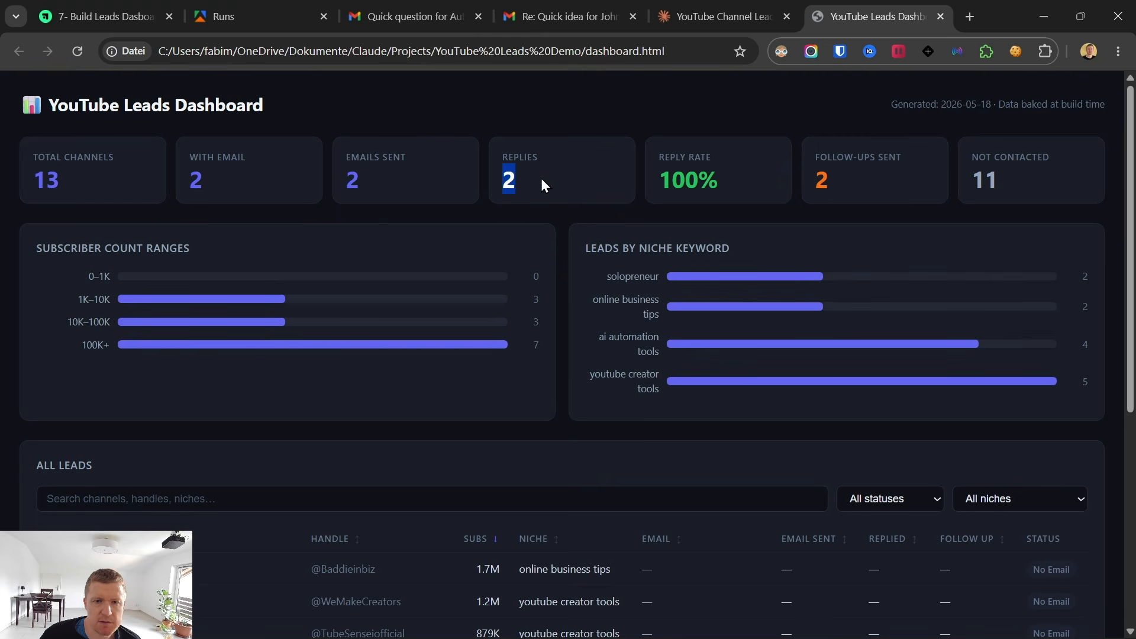
pyautogui.moveTo(660, 181); pyautogui.dragTo(734, 186)
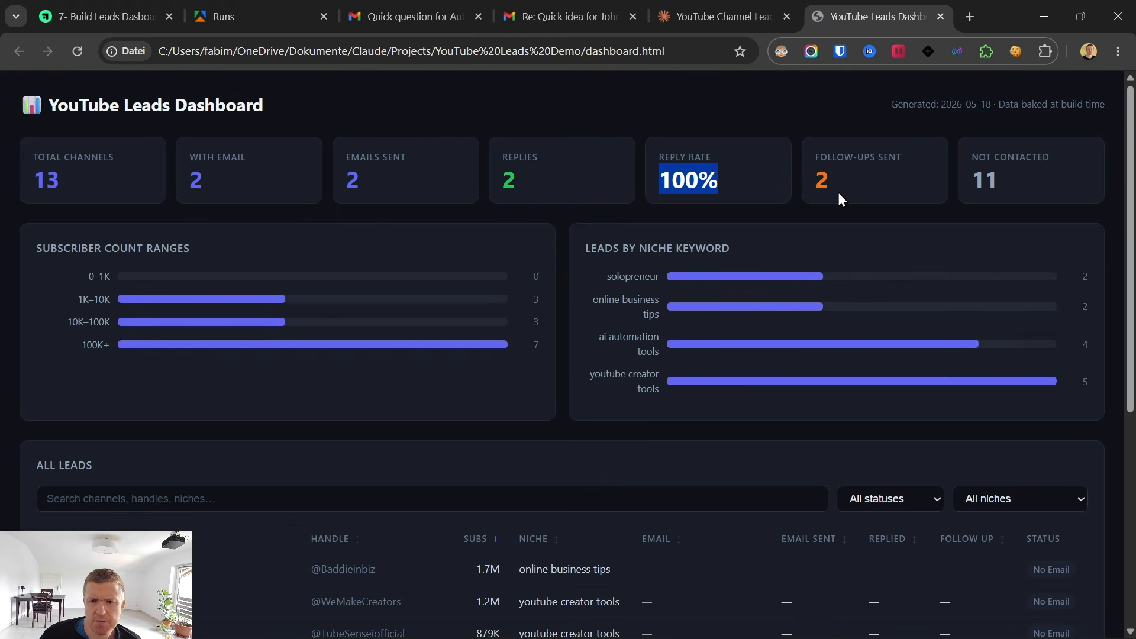
pyautogui.moveTo(815, 181); pyautogui.dragTo(834, 182)
pyautogui.doubleClick(993, 178)
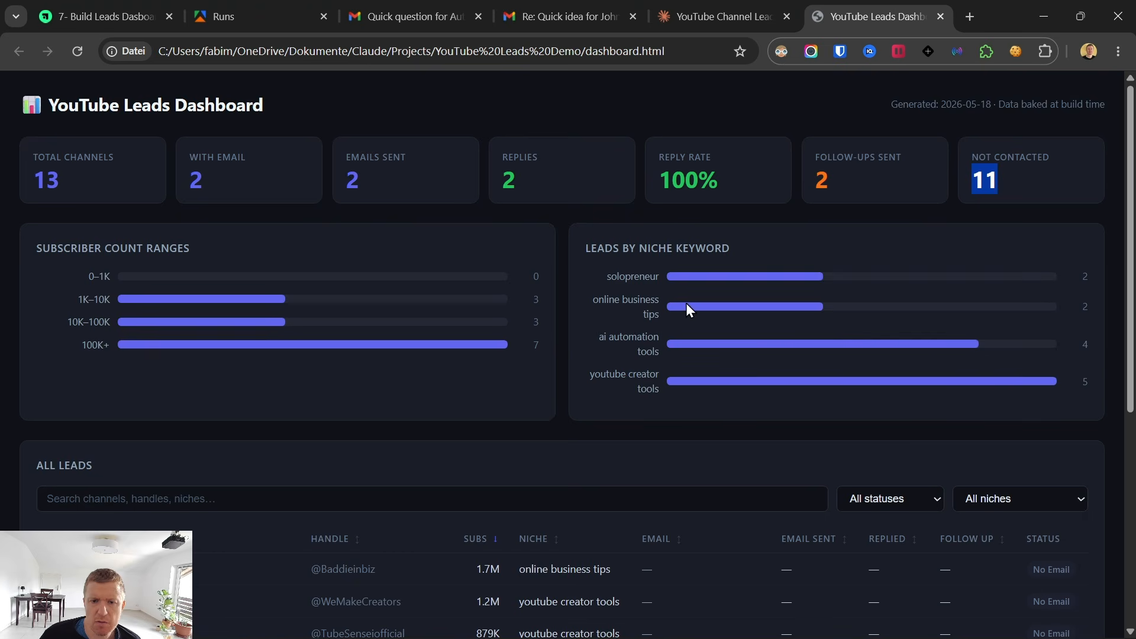
pyautogui.scroll(-2, 686, 303)
pyautogui.scroll(-5, 641, 355)
pyautogui.scroll(6, 642, 355)
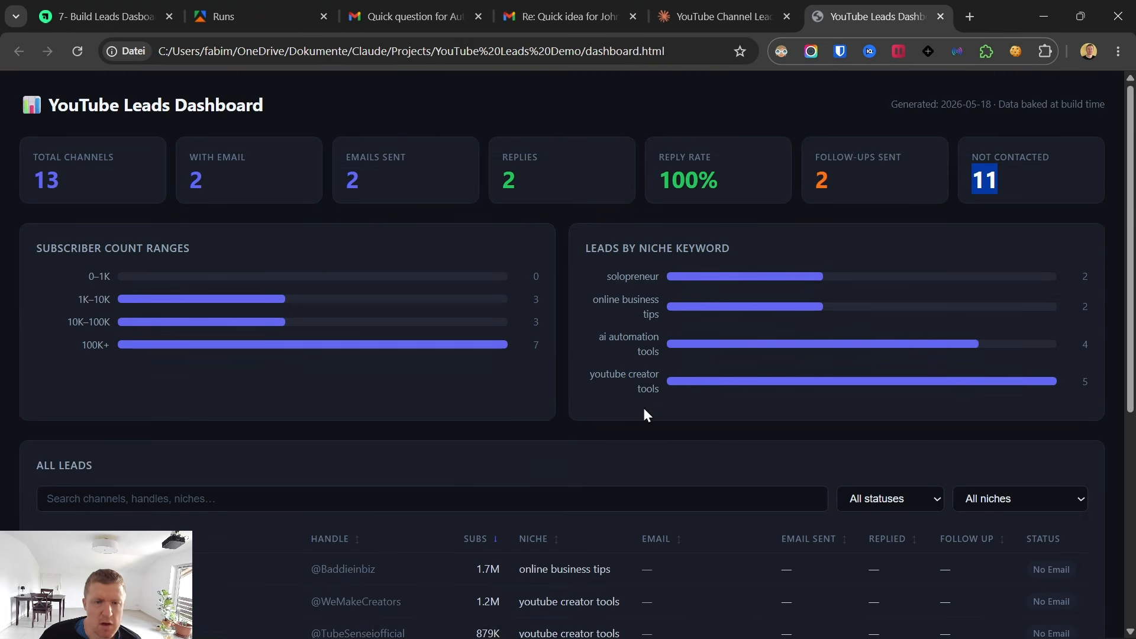
pyautogui.scroll(-6, 645, 414)
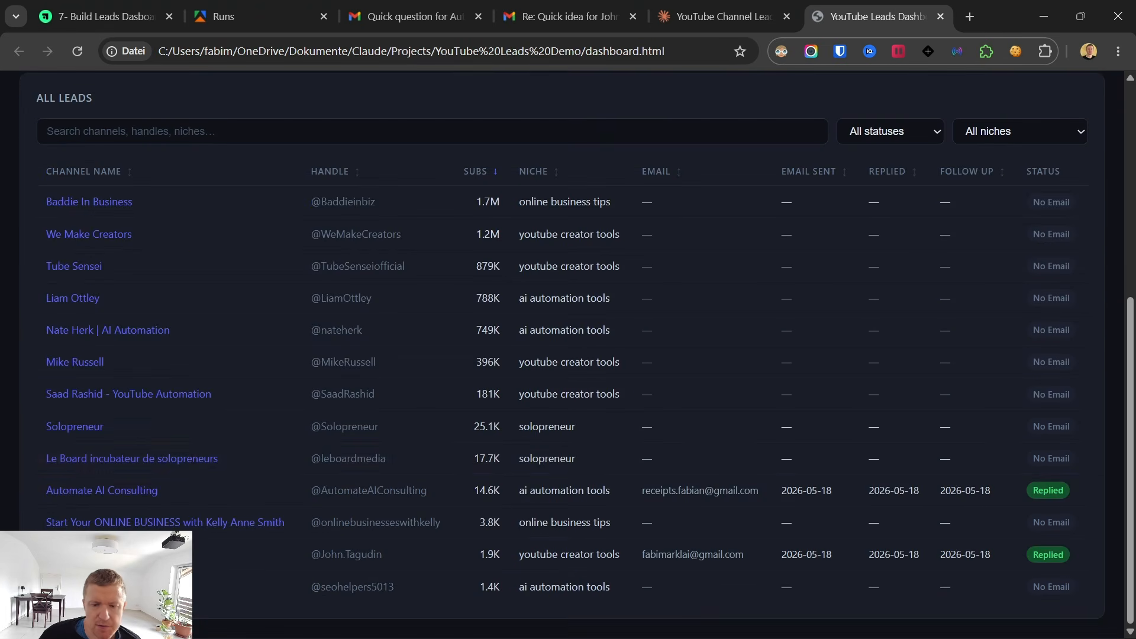
# Return to the course page and open lesson 8- Daily Scheduled Task for its combined lead generation and outreach prompt.
pyautogui.moveTo(738, 622)
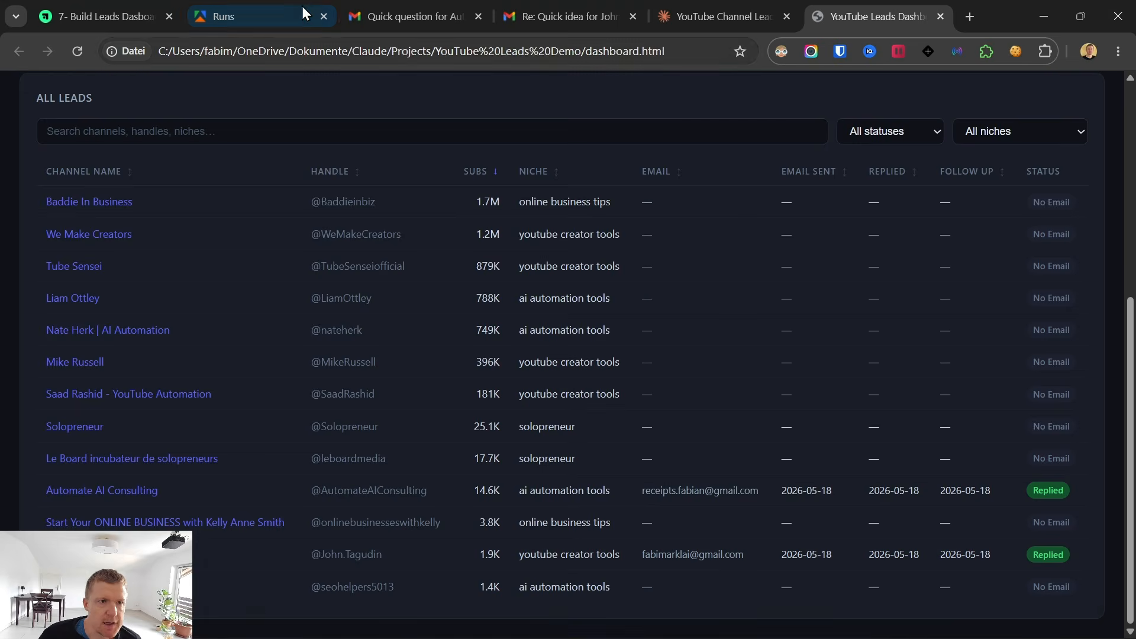
pyautogui.click(112, 12)
pyautogui.click(97, 434)
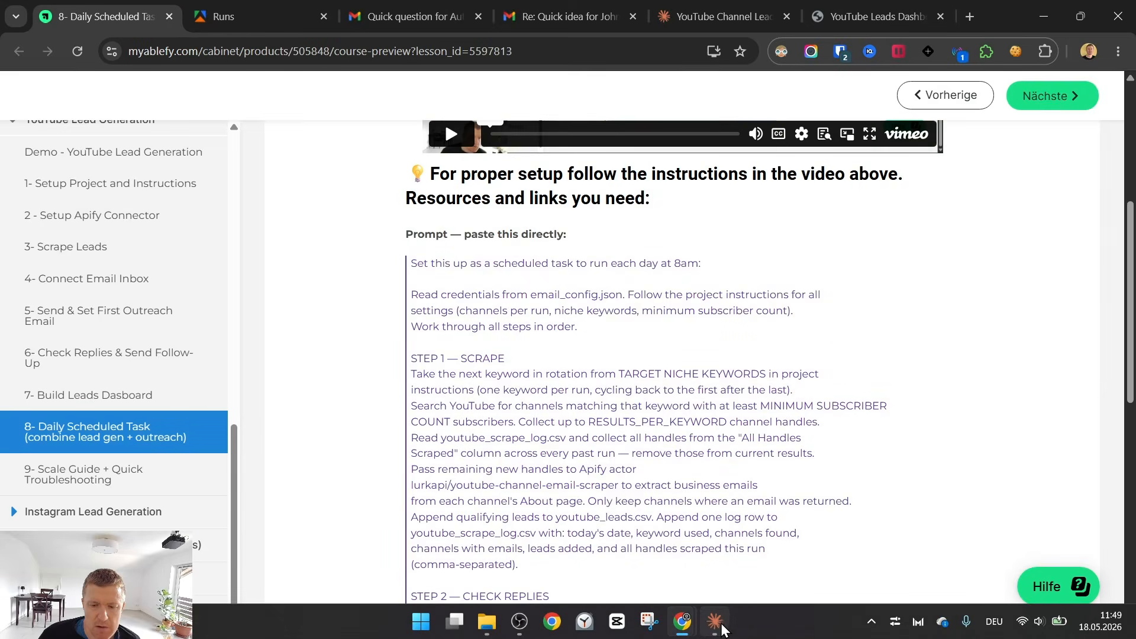
# Read the daily scheduled task prompt on the course page, from the 8am schedule line through the summary email step.
pyautogui.click(715, 628)
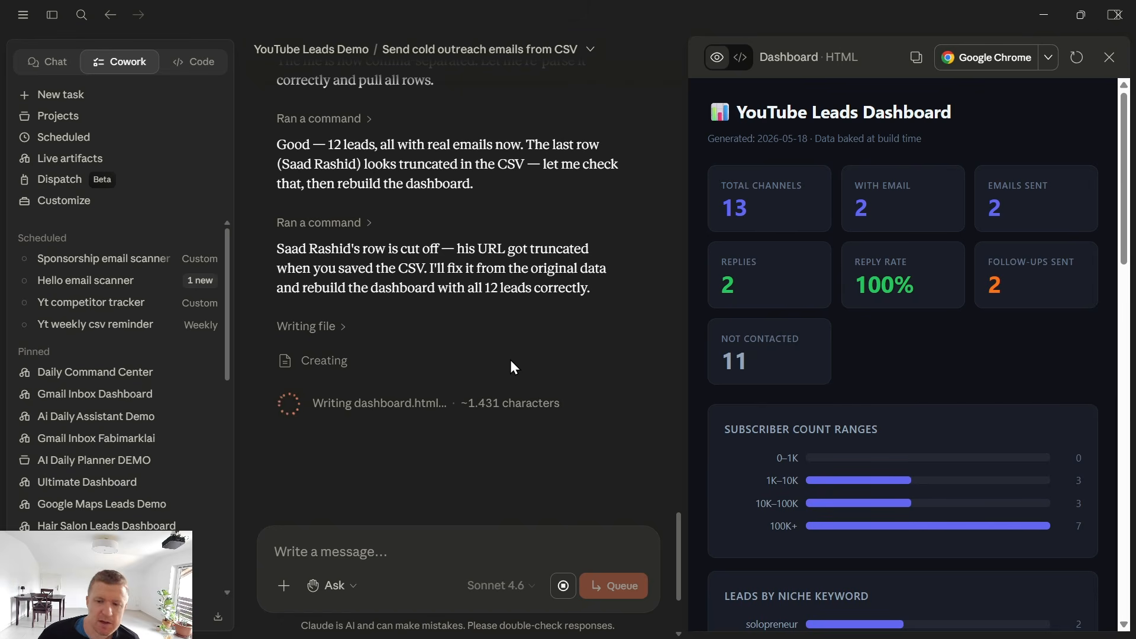
pyautogui.click(1036, 13)
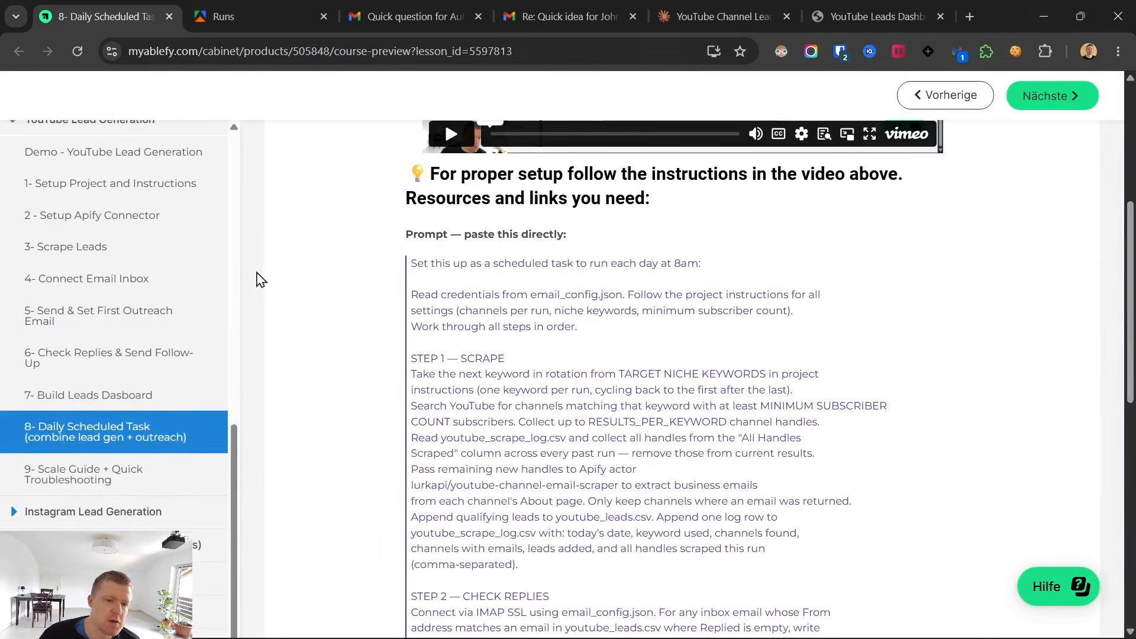
pyautogui.moveTo(412, 263); pyautogui.dragTo(578, 327)
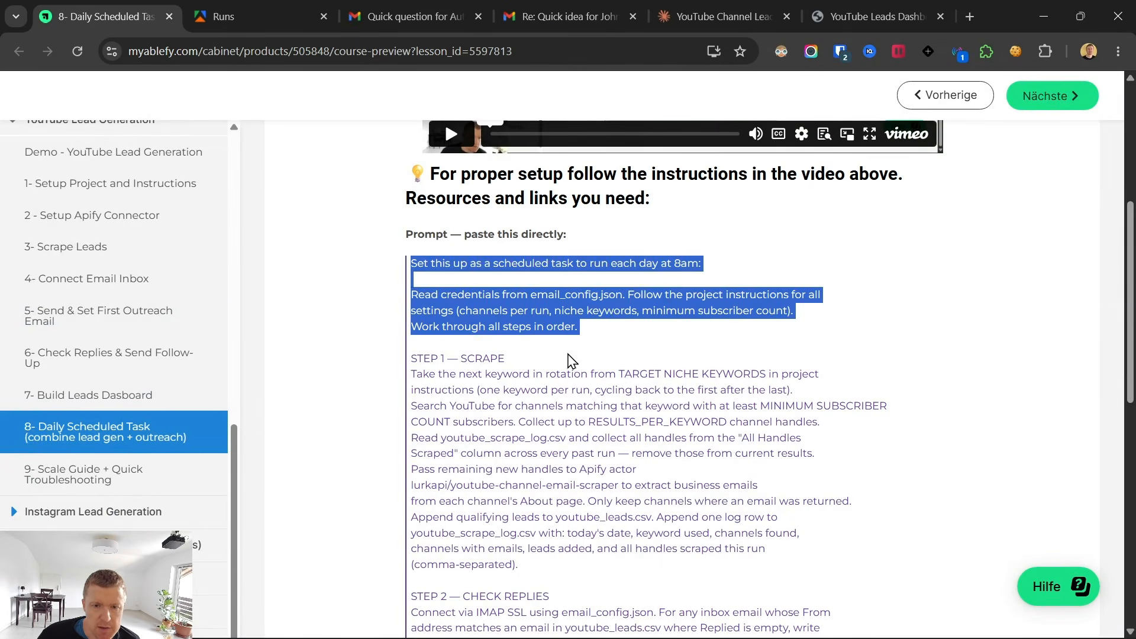
pyautogui.scroll(-4, 598, 422)
pyautogui.scroll(3, 598, 416)
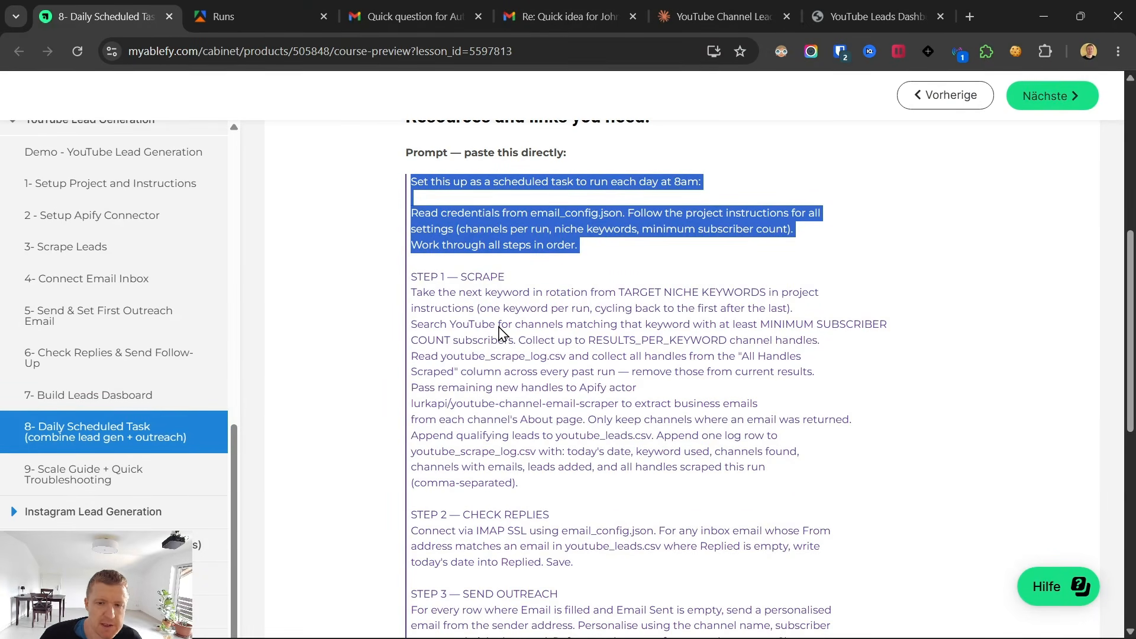
pyautogui.scroll(-8, 502, 331)
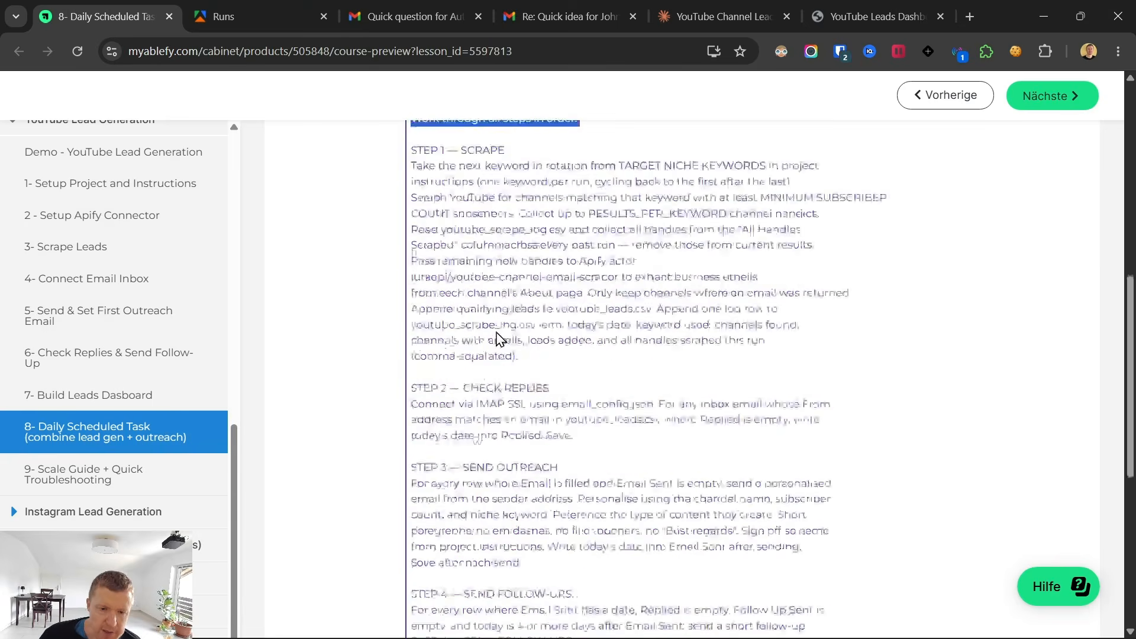
pyautogui.scroll(-1, 502, 326)
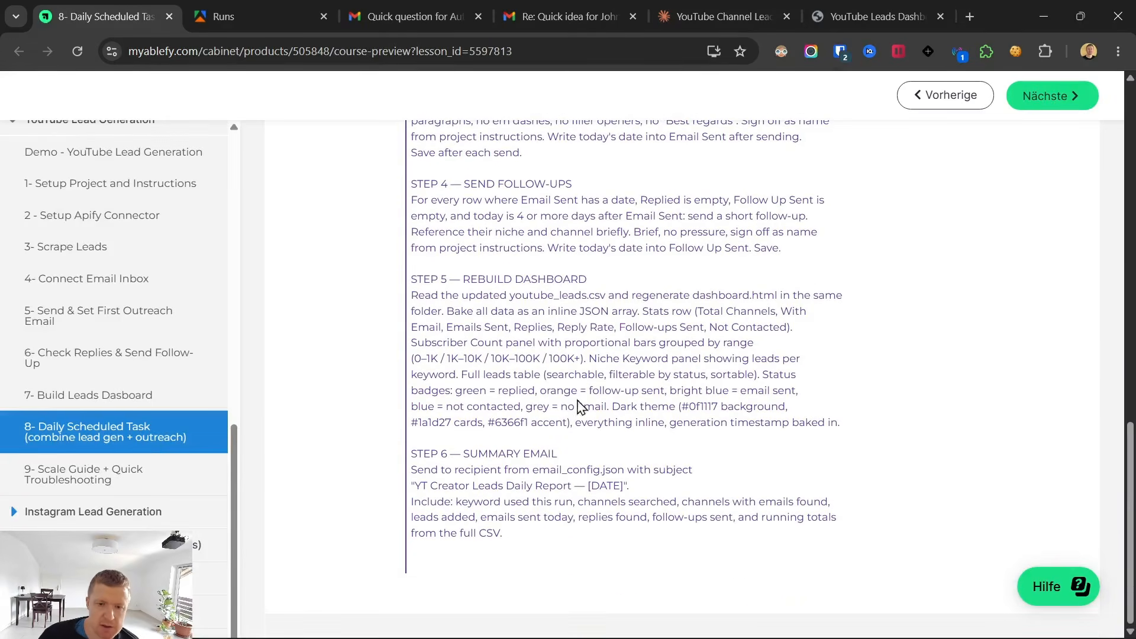
# Copy the full daily scheduled task prompt from the course page and submit it as a new task in Claude's YouTube Leads Demo project.
pyautogui.moveTo(531, 541); pyautogui.dragTo(437, 488)
pyautogui.scroll(10, 459, 500)
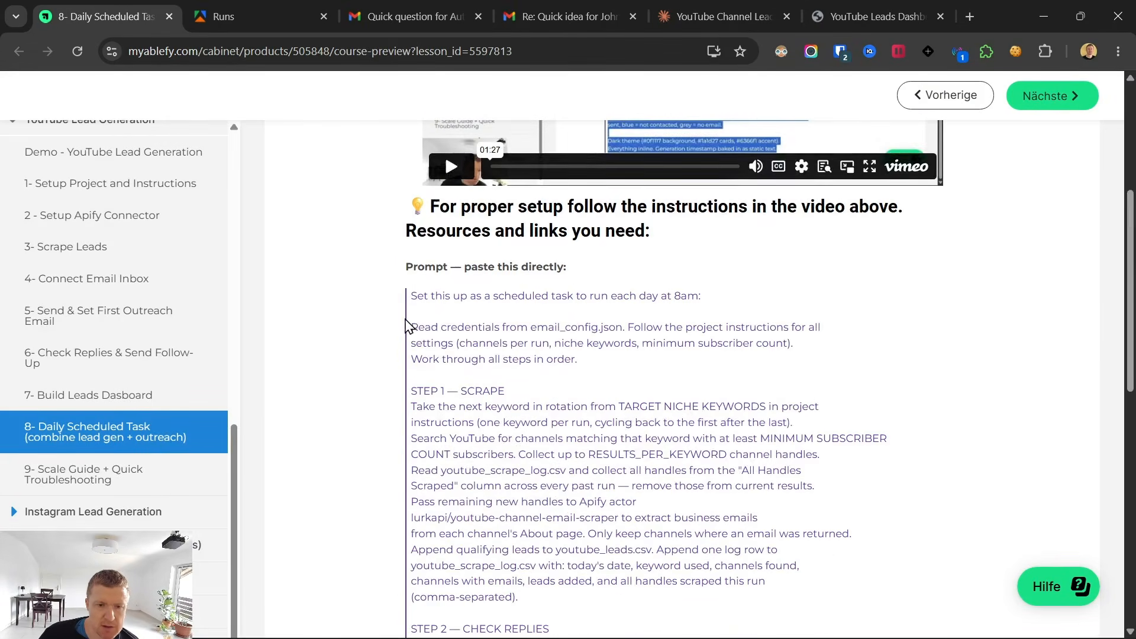
pyautogui.keyDown('shift'); pyautogui.click(412, 297); pyautogui.keyUp('shift')
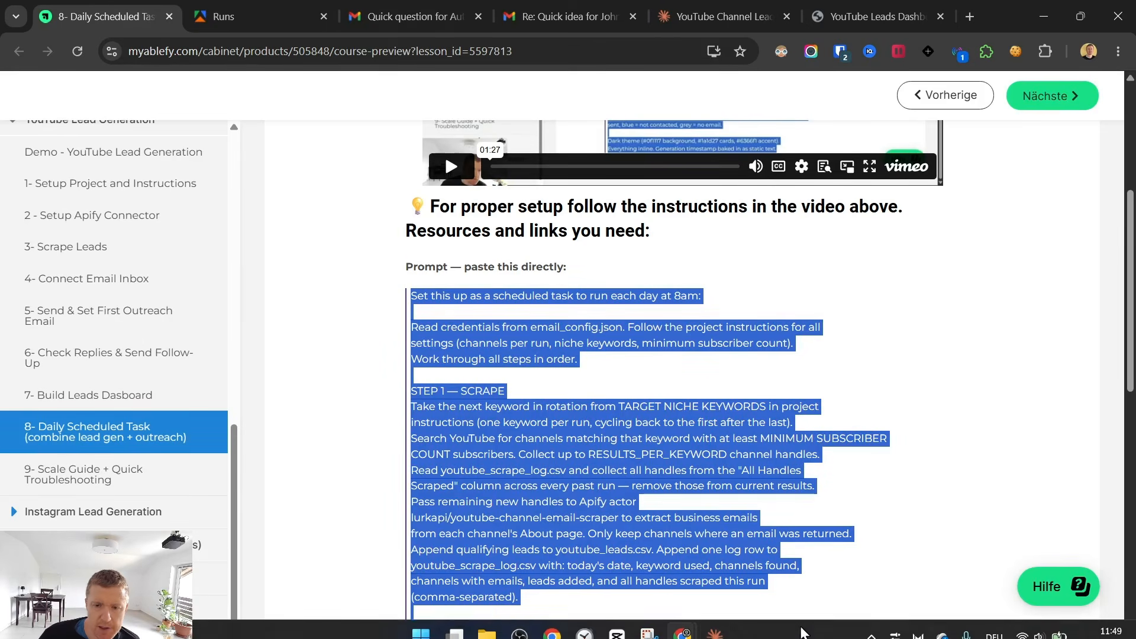
pyautogui.click(714, 629)
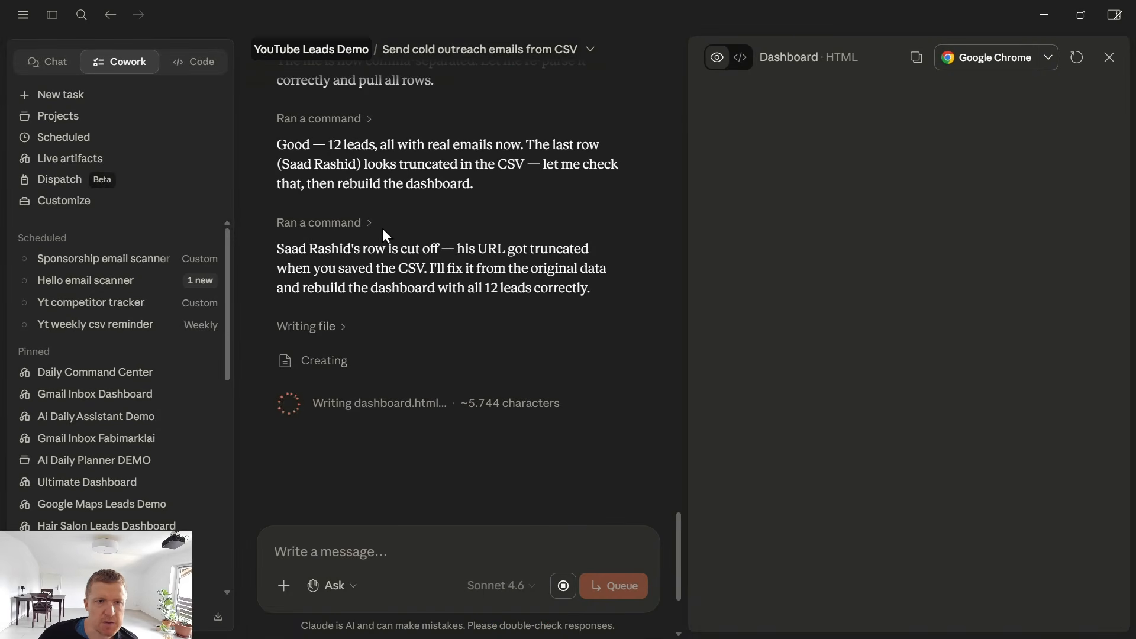
pyautogui.click(355, 49)
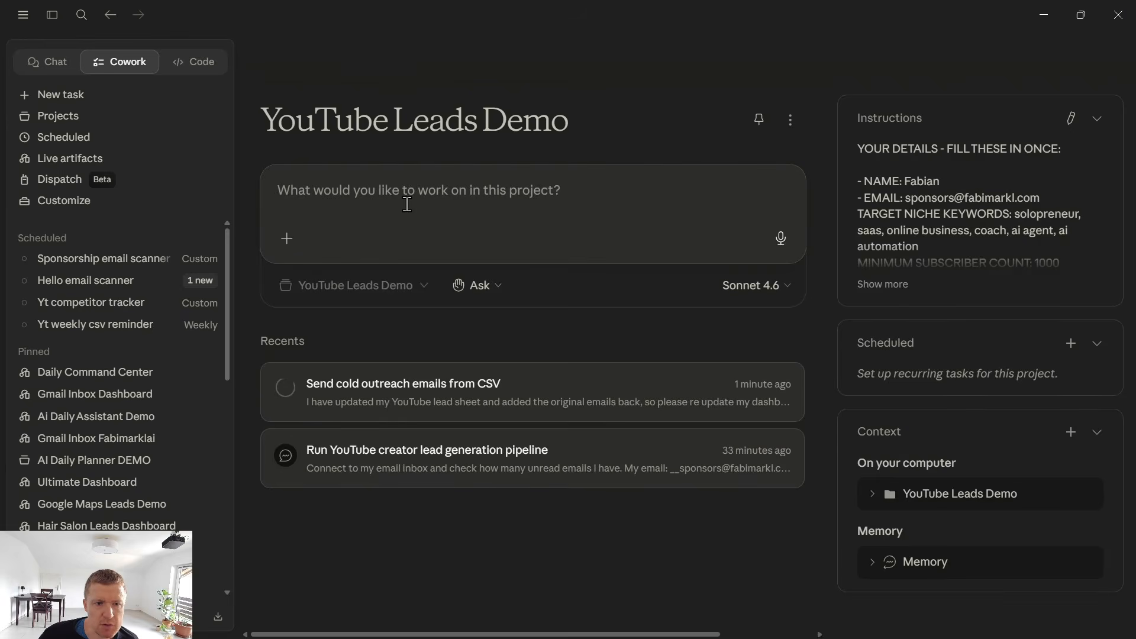
pyautogui.hotkey('ctrl', 'v')
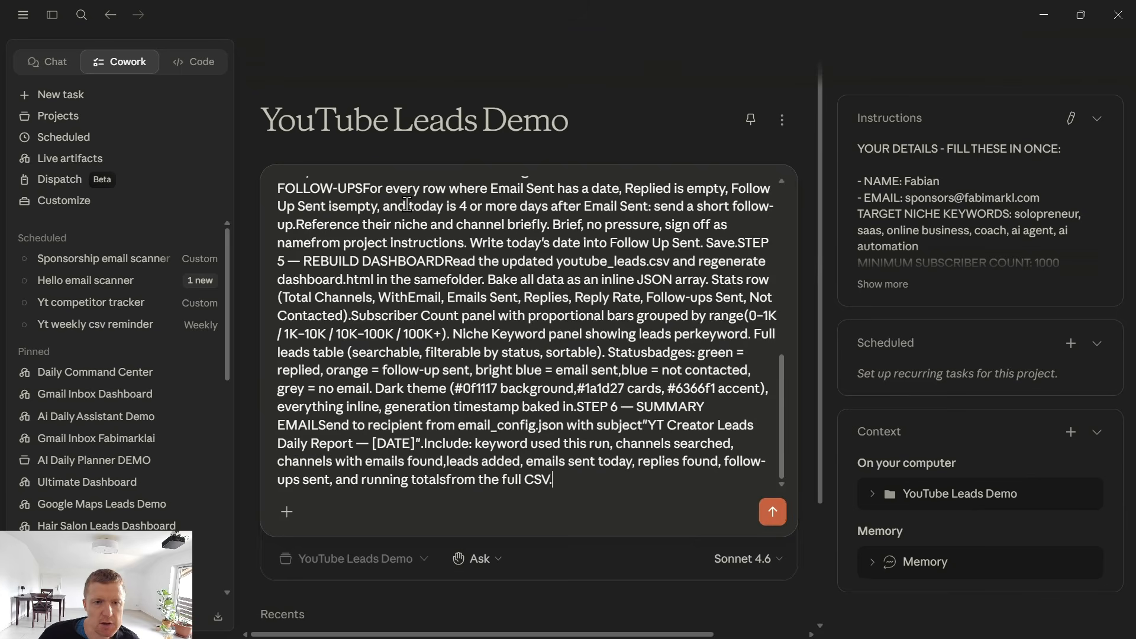
pyautogui.click(766, 510)
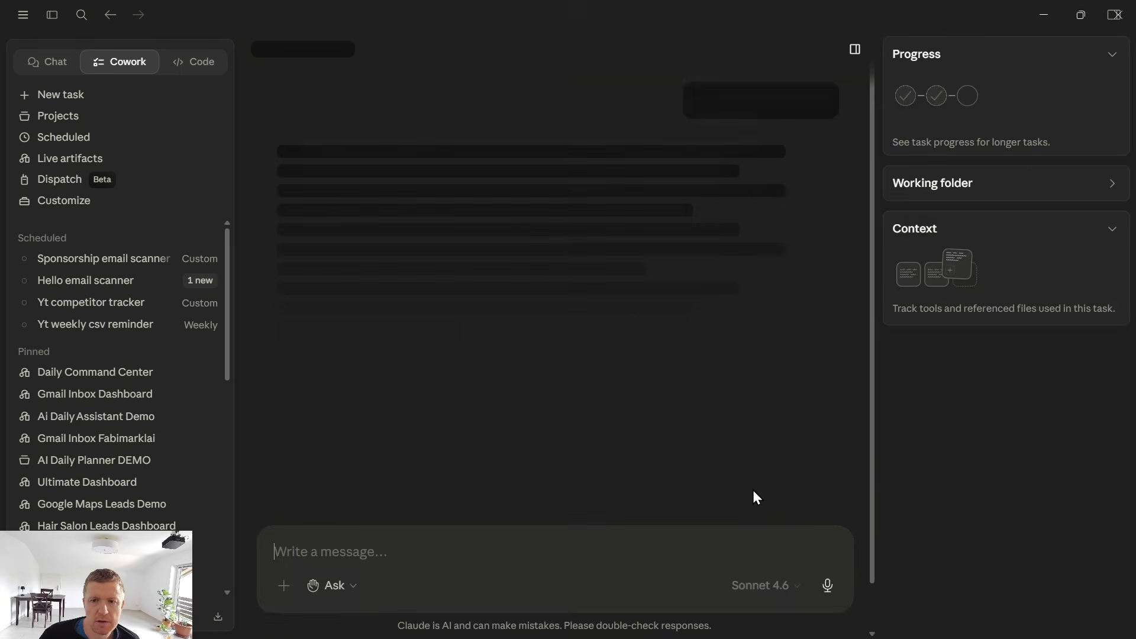
pyautogui.click(343, 408)
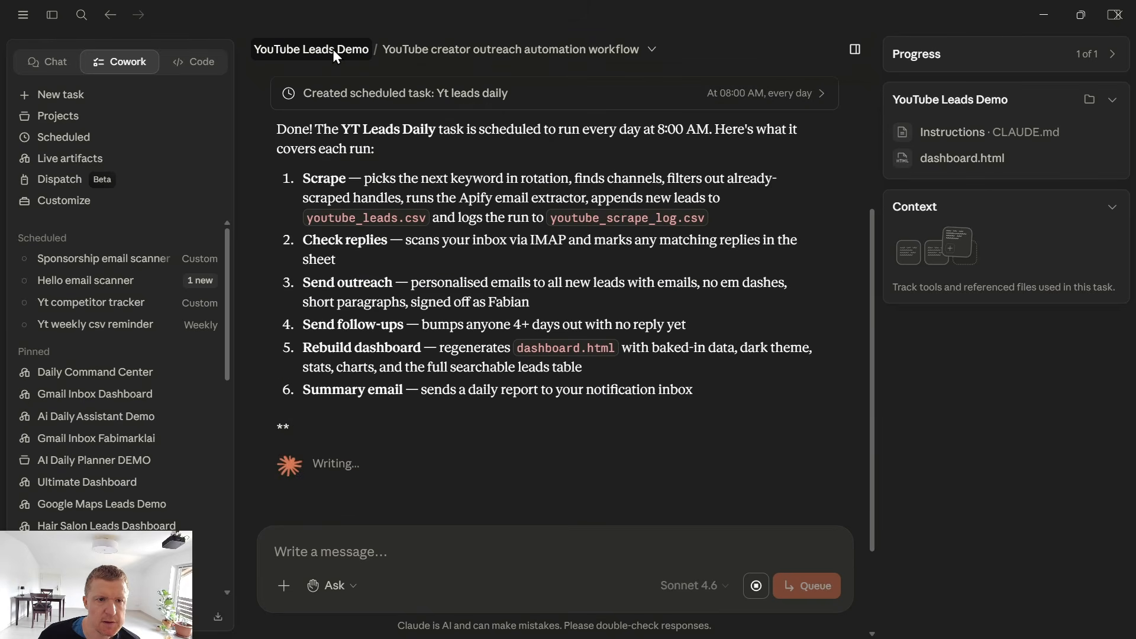
# Open the Yt leads daily scheduled task from the YouTube Leads Demo project and review its niche keywords and results-per-keyword settings.
pyautogui.click(334, 51)
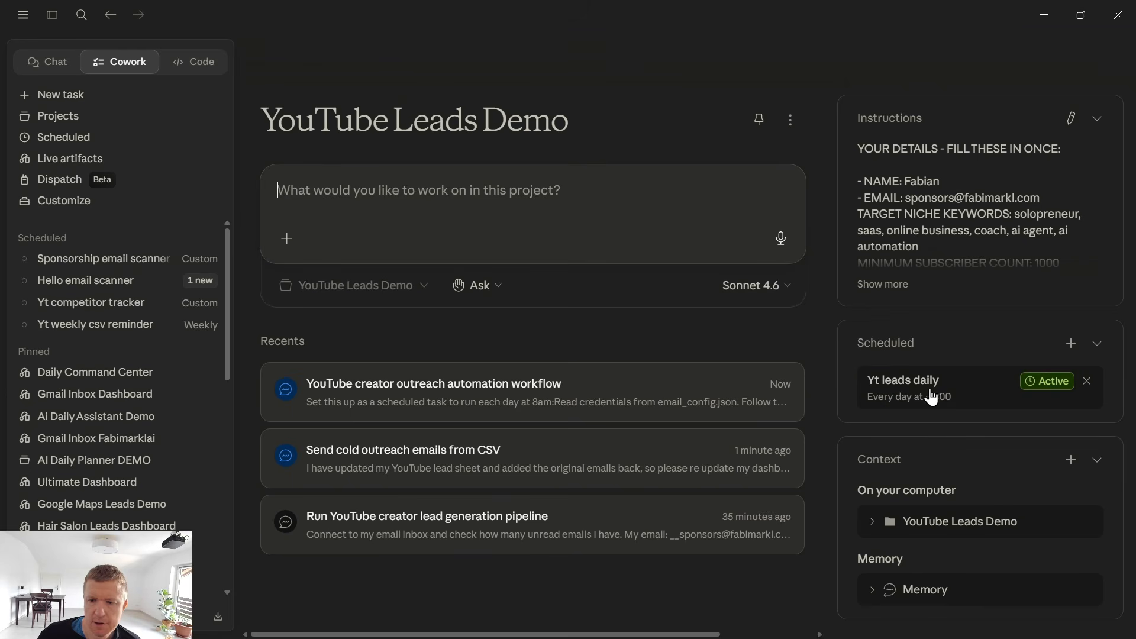
pyautogui.click(919, 391)
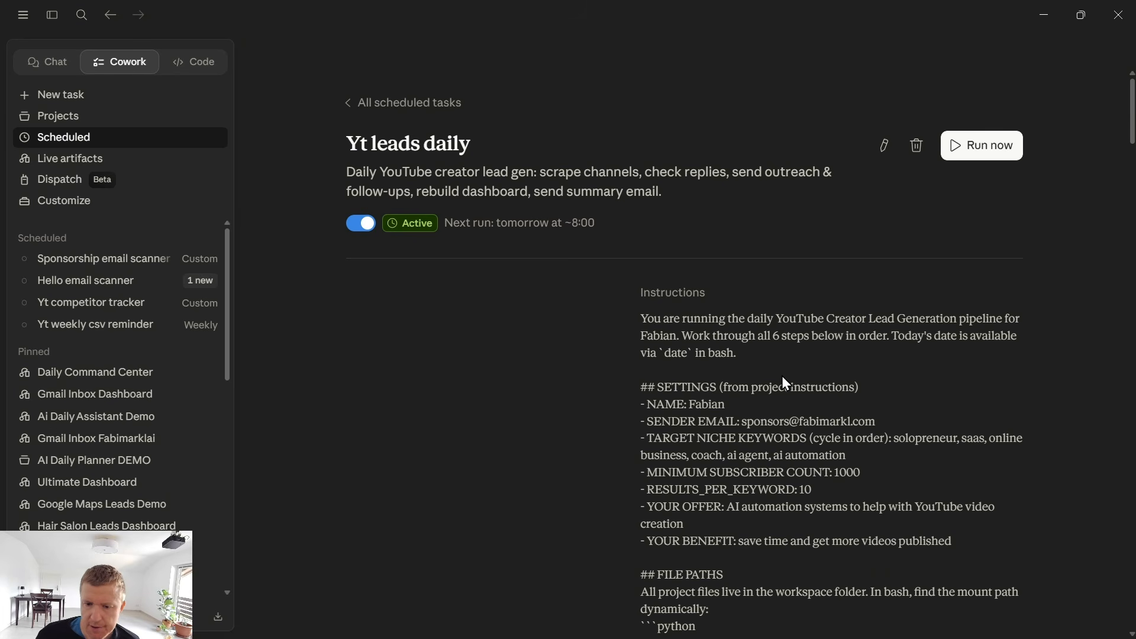
pyautogui.scroll(-3, 711, 355)
pyautogui.moveTo(643, 326); pyautogui.dragTo(834, 327)
pyautogui.click(789, 326)
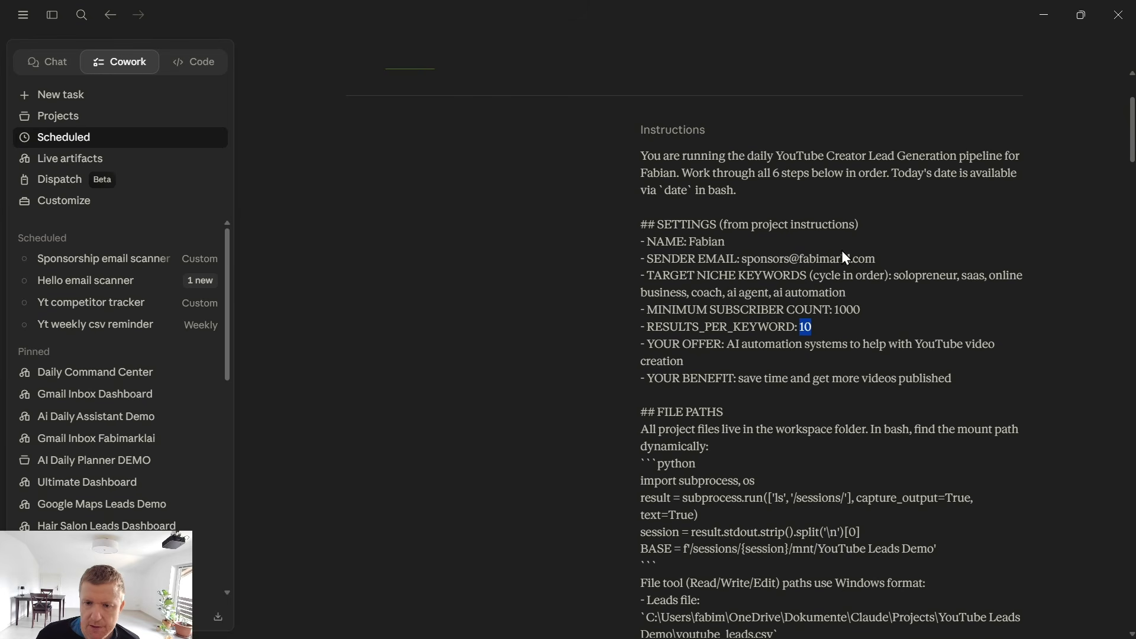
pyautogui.moveTo(859, 290); pyautogui.dragTo(718, 275)
pyautogui.scroll(3, 975, 223)
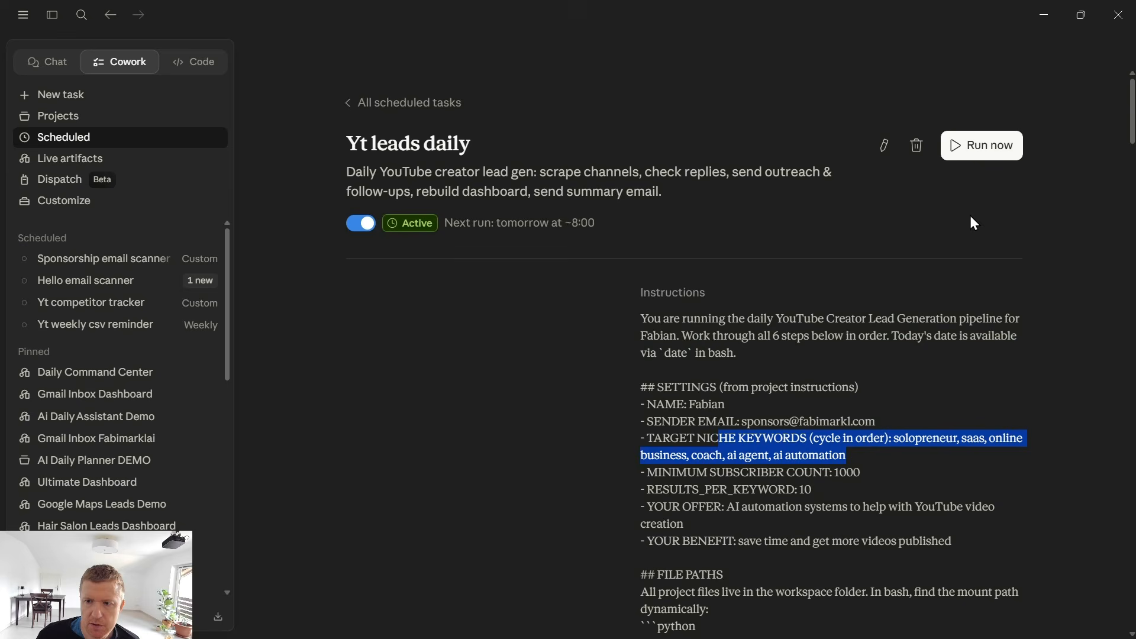
# Open the Yt leads daily task for editing, review its instructions, project folder and frequency, and close the editor.
pyautogui.click(885, 146)
pyautogui.scroll(-4, 503, 337)
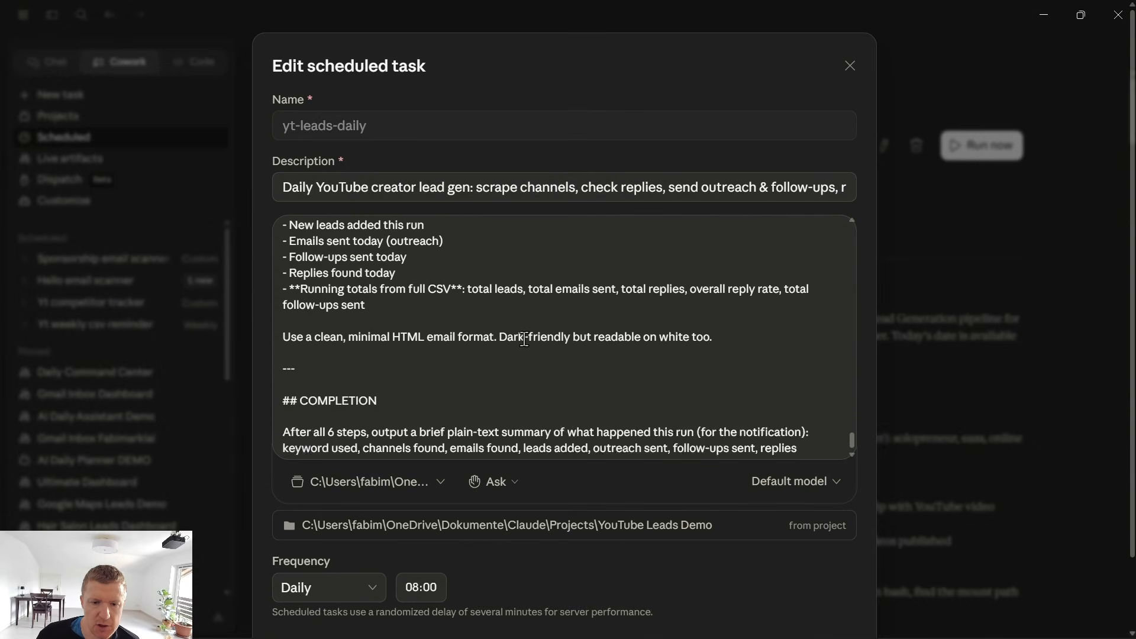
pyautogui.scroll(15, 524, 339)
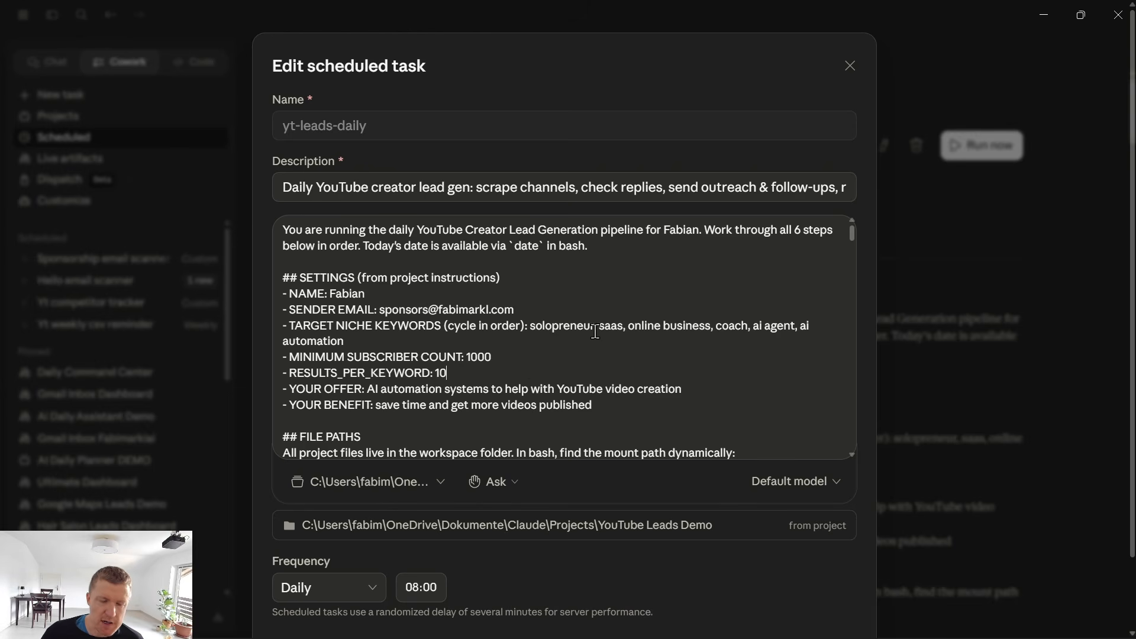
pyautogui.scroll(-3, 606, 313)
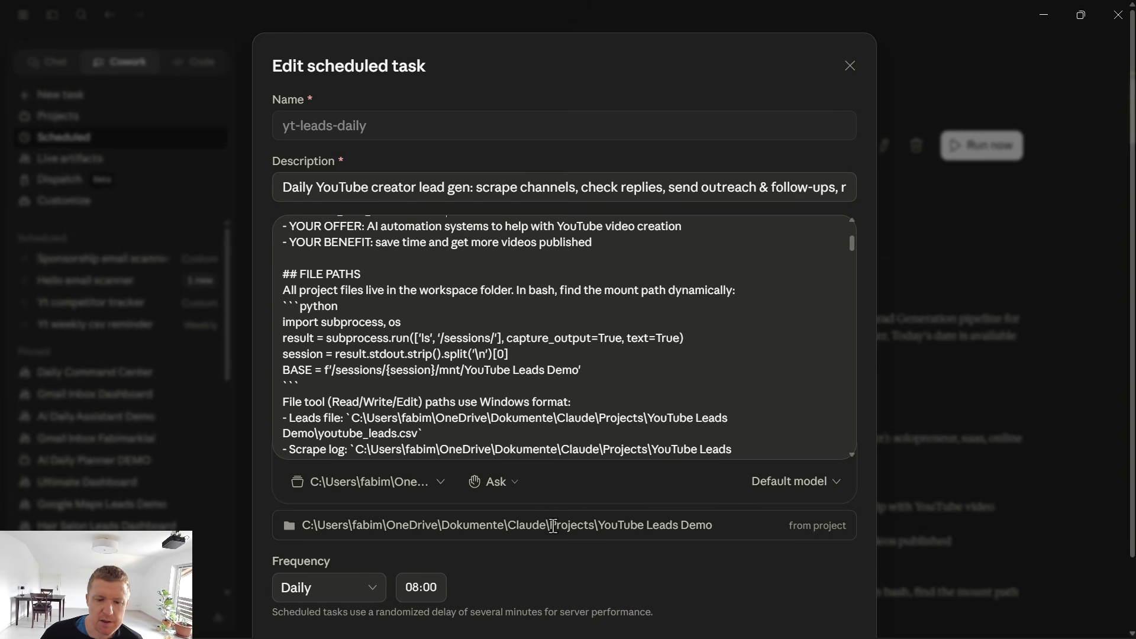
pyautogui.scroll(-3, 642, 511)
pyautogui.click(814, 569)
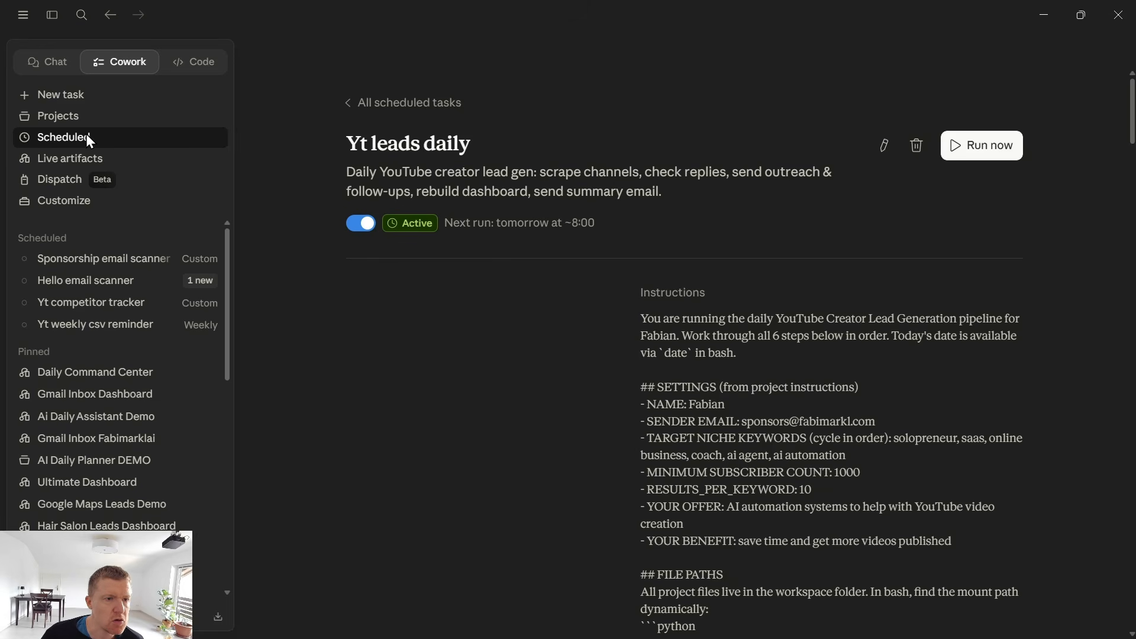
# In the YouTube Leads Demo project, open the "Send cold outreach emails from CSV" task and open its updated dashboard in Chrome.
pyautogui.click(68, 118)
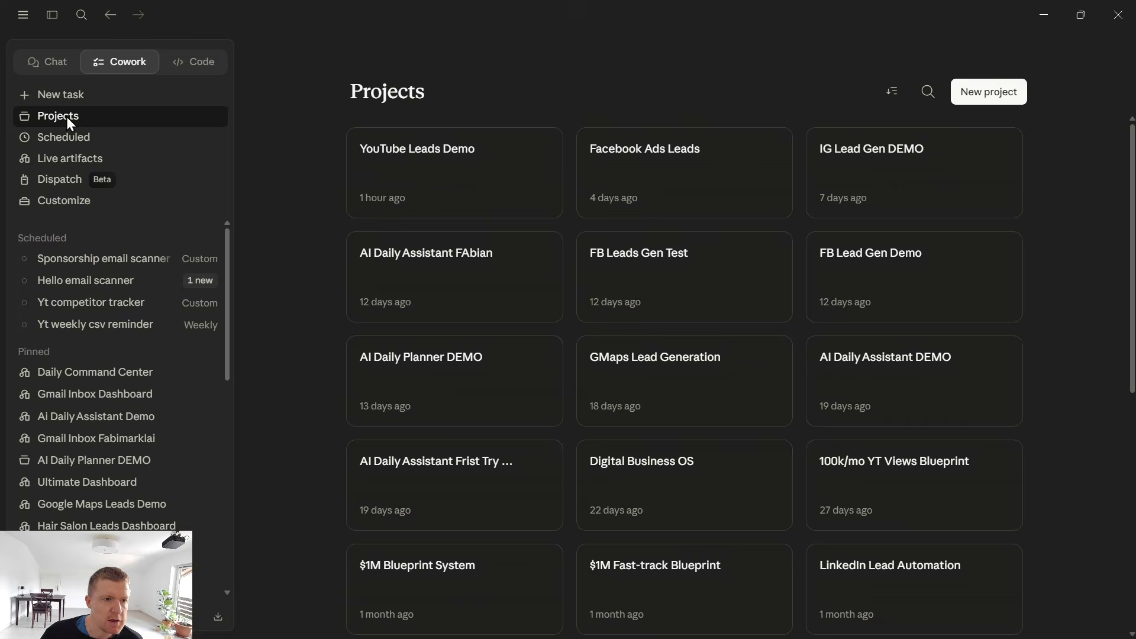
pyautogui.click(446, 169)
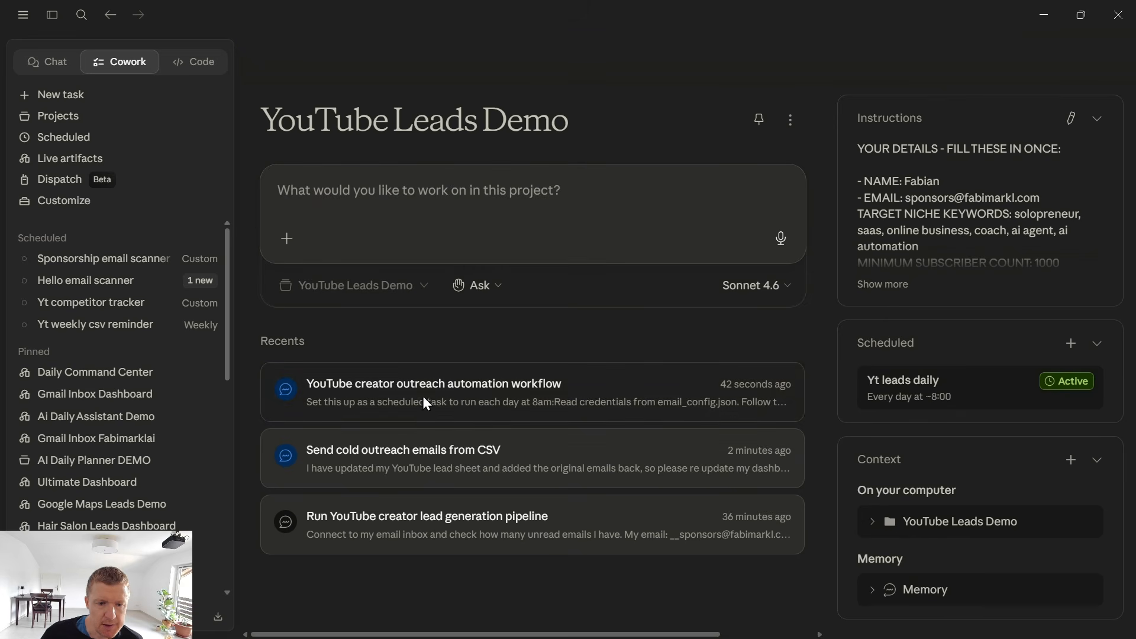
pyautogui.click(418, 451)
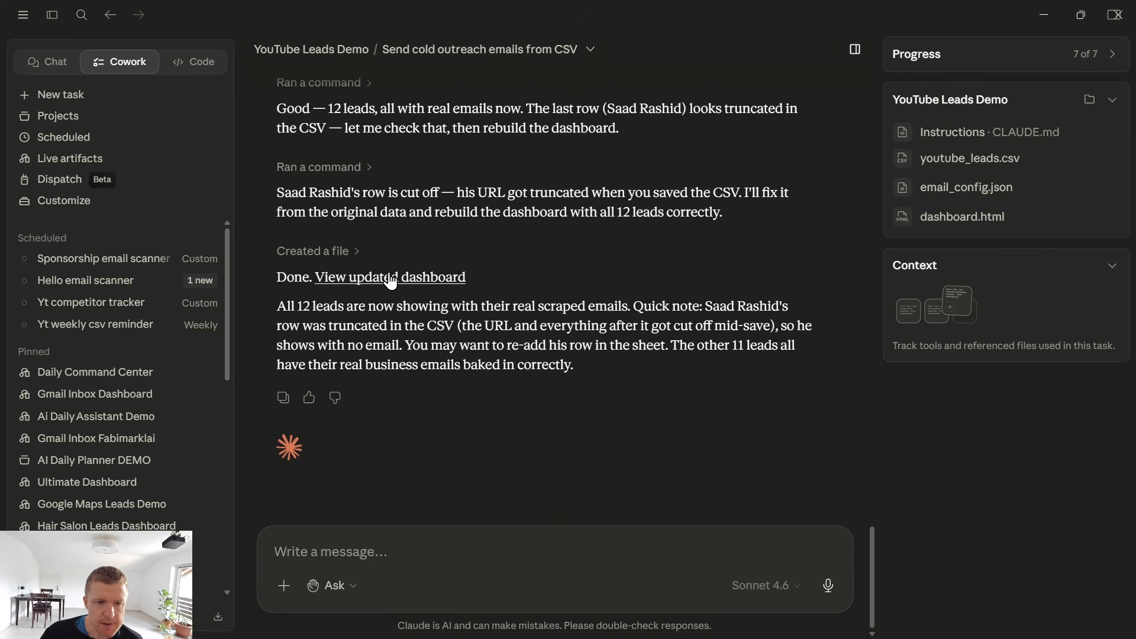
pyautogui.click(390, 277)
pyautogui.click(975, 59)
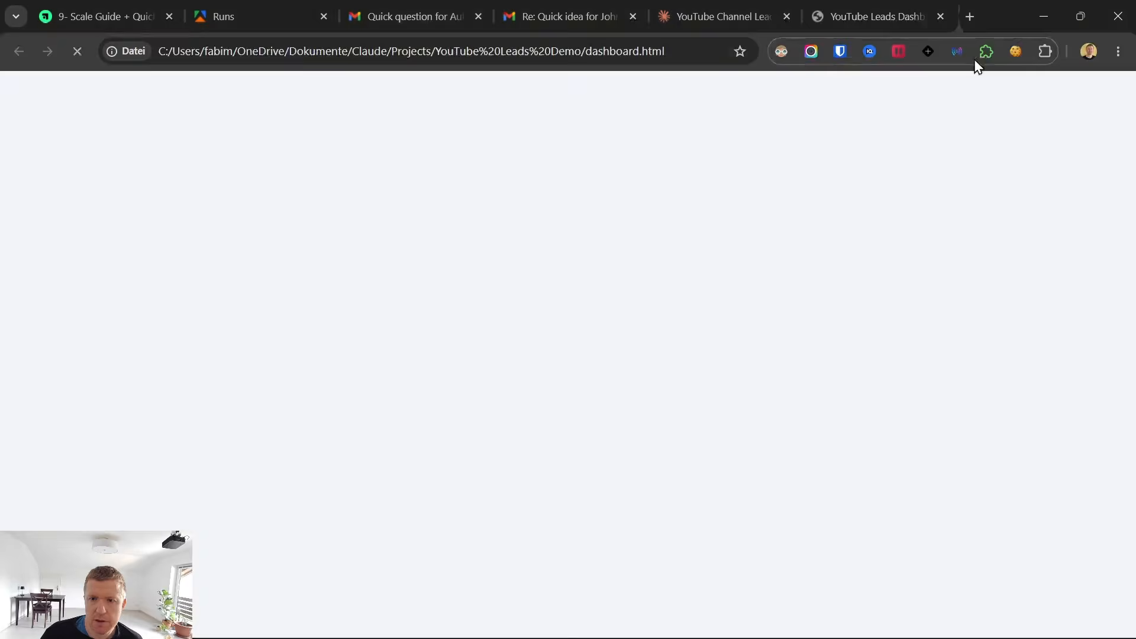
# Review the updated dashboard's stats row, subscriber ranges, niche breakdown and full leads table with the restored emails.
pyautogui.scroll(-5, 634, 296)
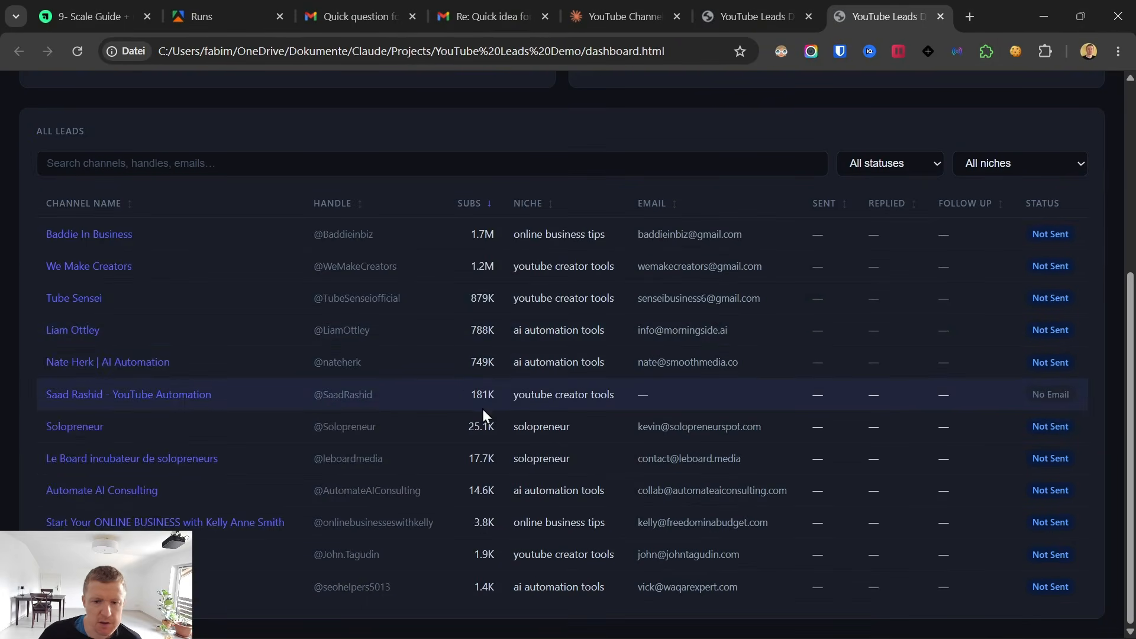
pyautogui.scroll(5, 484, 414)
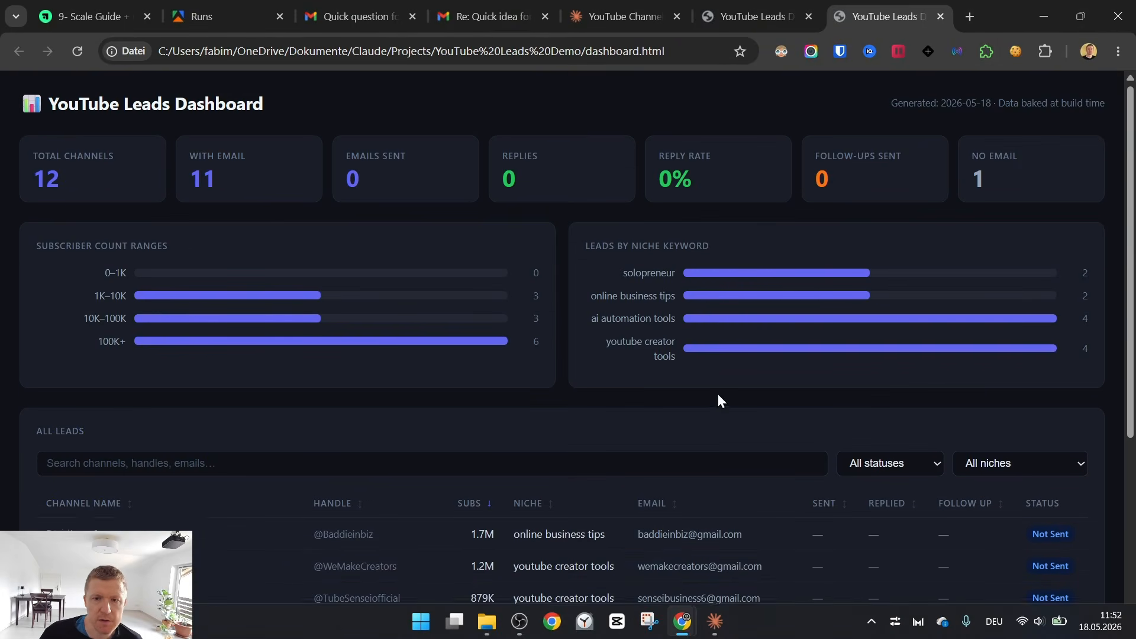
pyautogui.scroll(-5, 718, 398)
# Open the YouTube Lead Gen Cost & ROI Calculator, examine its channels scraped figure, and check the usage costs of the Apify runs.
pyautogui.click(724, 3)
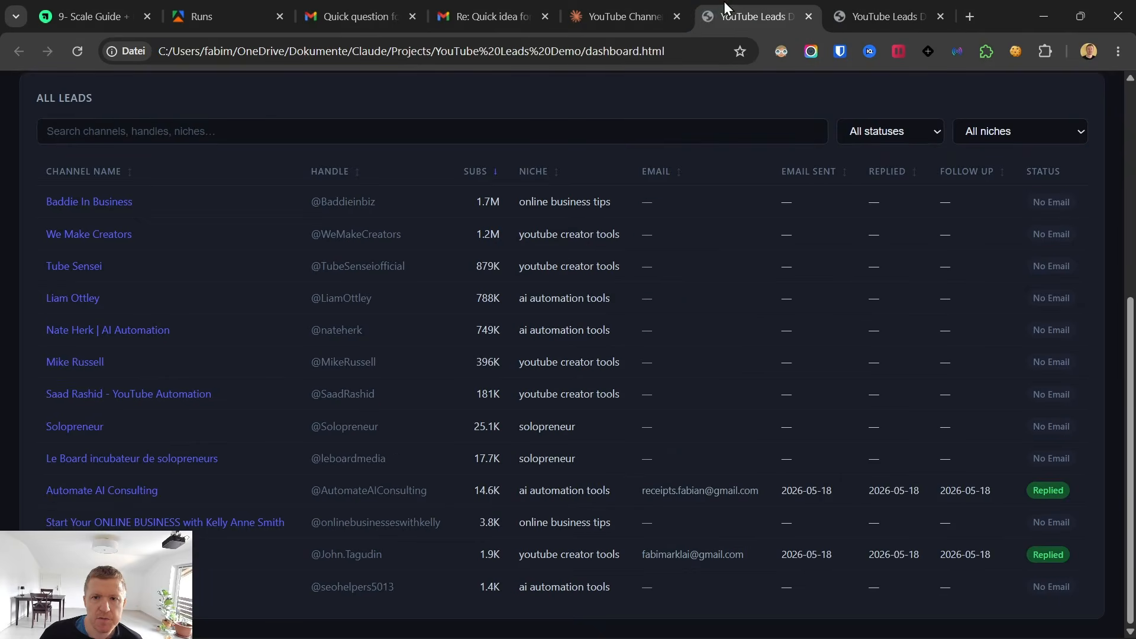
pyautogui.click(619, 5)
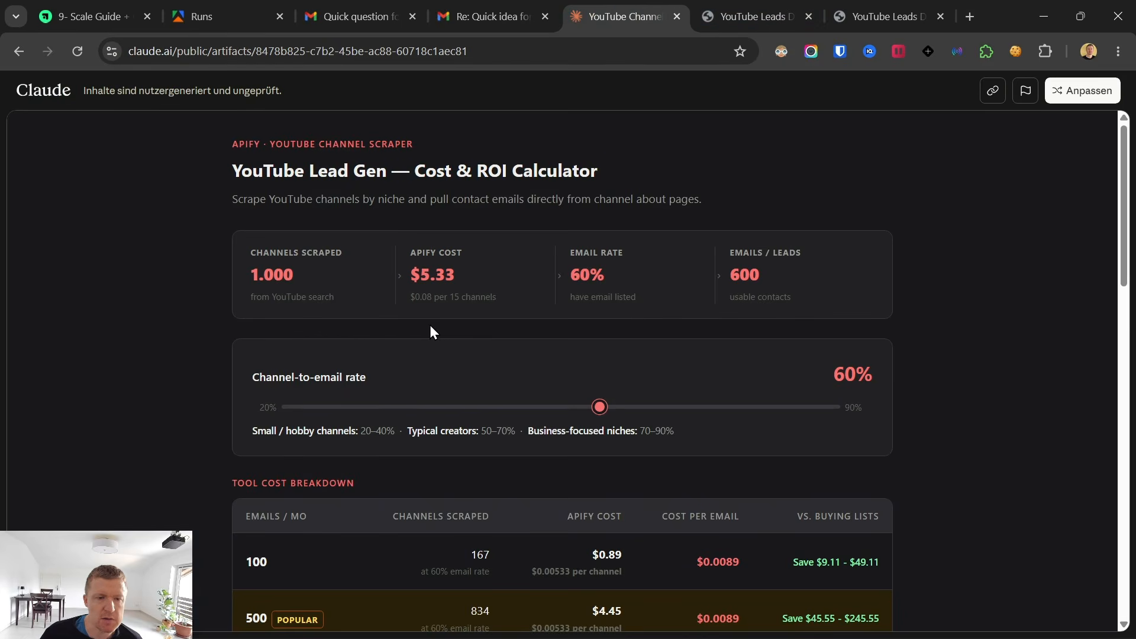
pyautogui.hotkey('ctrl', '+')
pyautogui.hotkey('ctrl', '+')
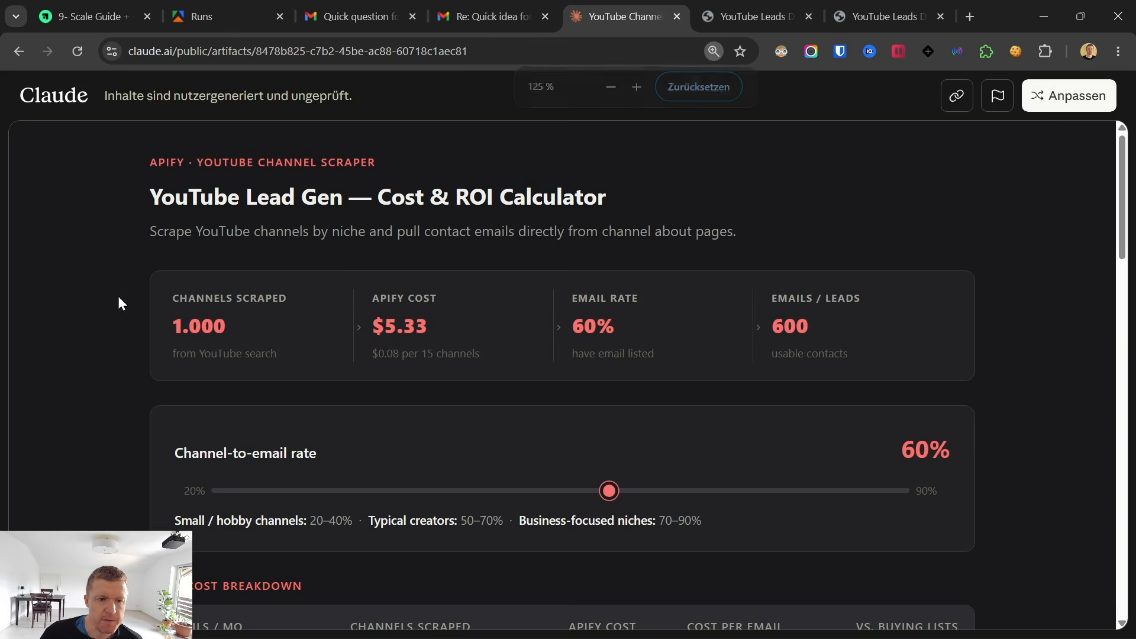
pyautogui.moveTo(171, 324); pyautogui.dragTo(248, 332)
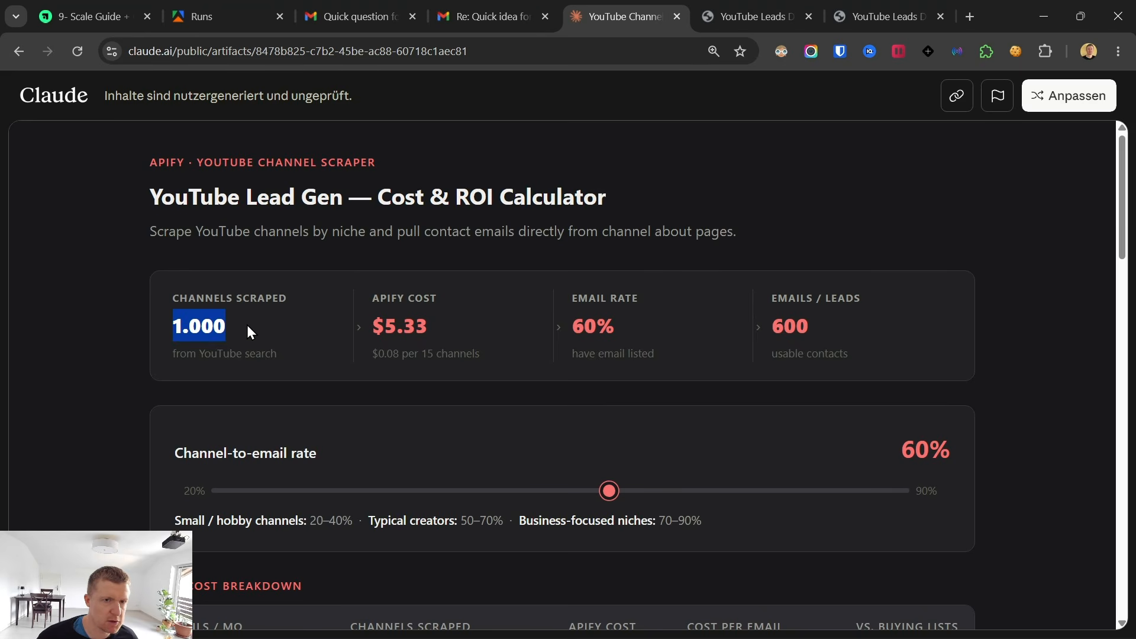
pyautogui.click(219, 2)
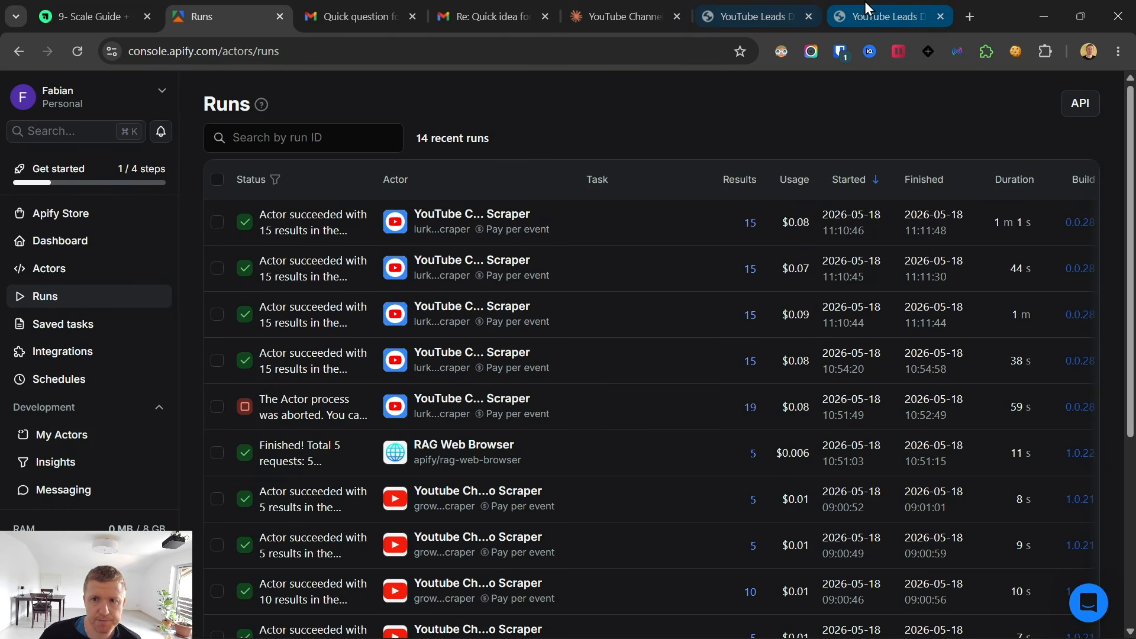
# Return to the Cost & ROI Calculator, examine the Apify cost and emails/leads figures, and set the channel-to-email rate to 50%.
pyautogui.click(752, 13)
pyautogui.click(673, 8)
pyautogui.moveTo(384, 330); pyautogui.dragTo(440, 330)
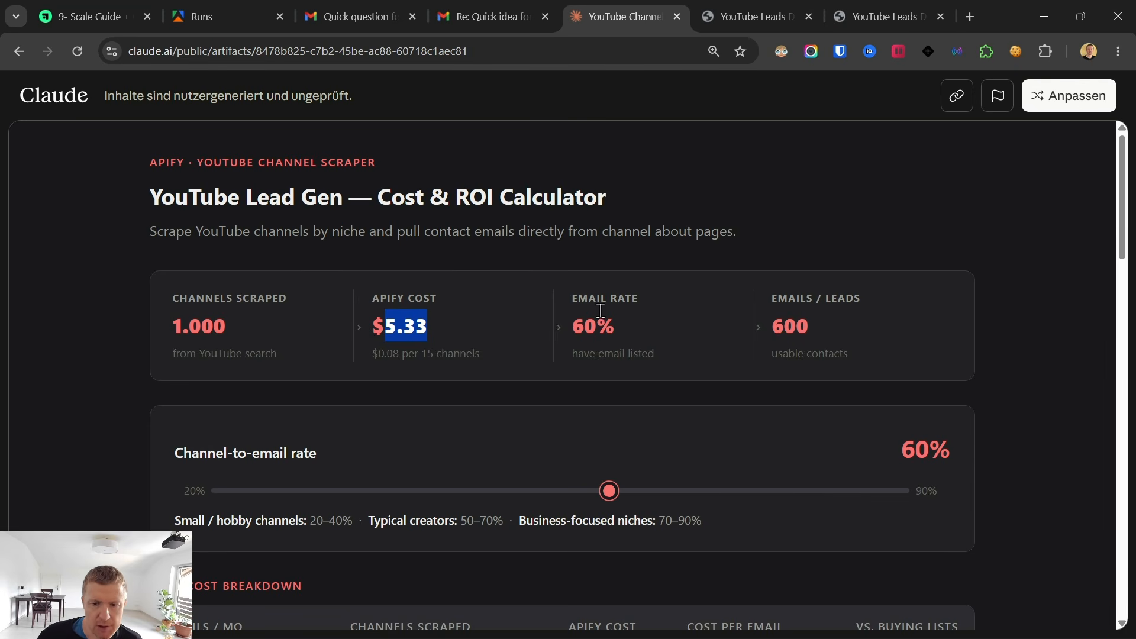
pyautogui.moveTo(785, 328); pyautogui.dragTo(839, 332)
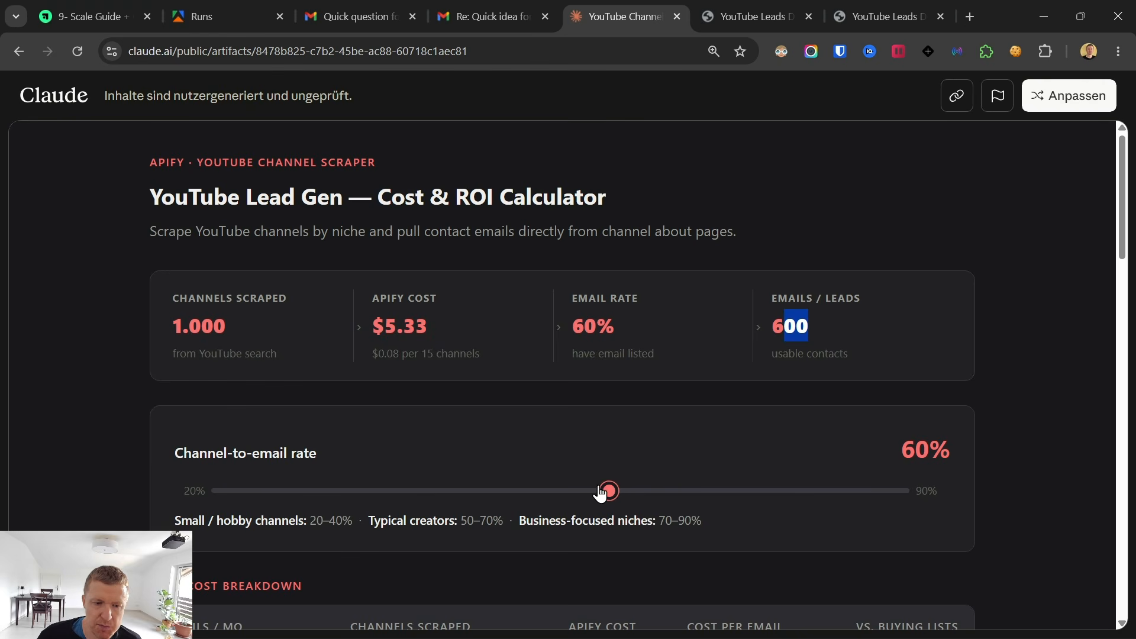
pyautogui.moveTo(604, 492); pyautogui.dragTo(500, 481)
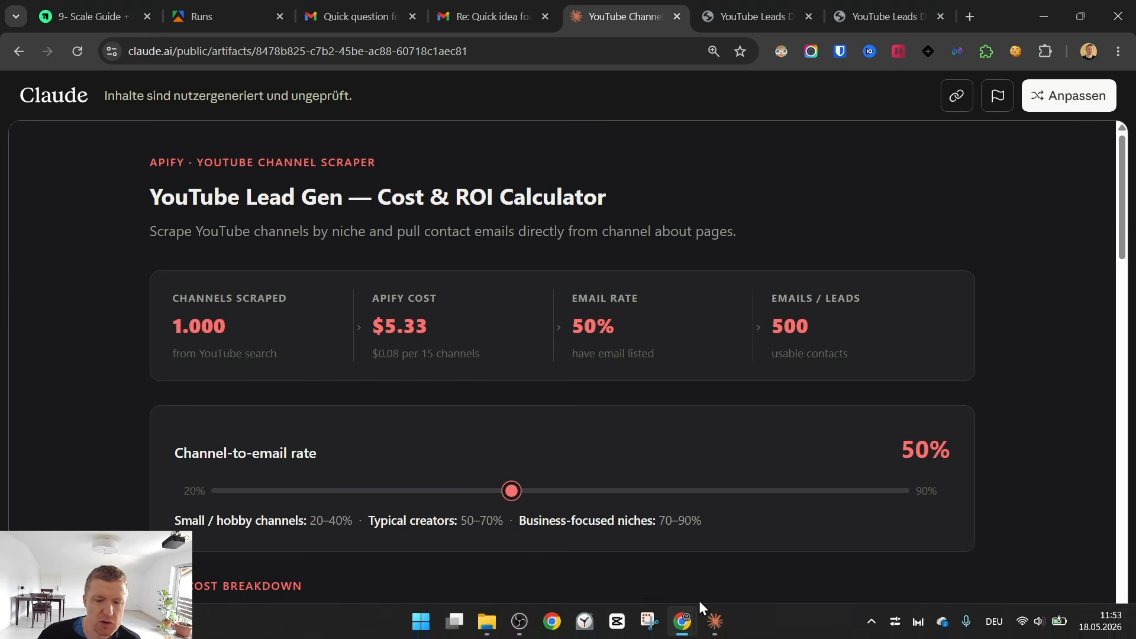
# Set the calculator's channel-to-email rate to 60%.
pyautogui.scroll(-1, 518, 452)
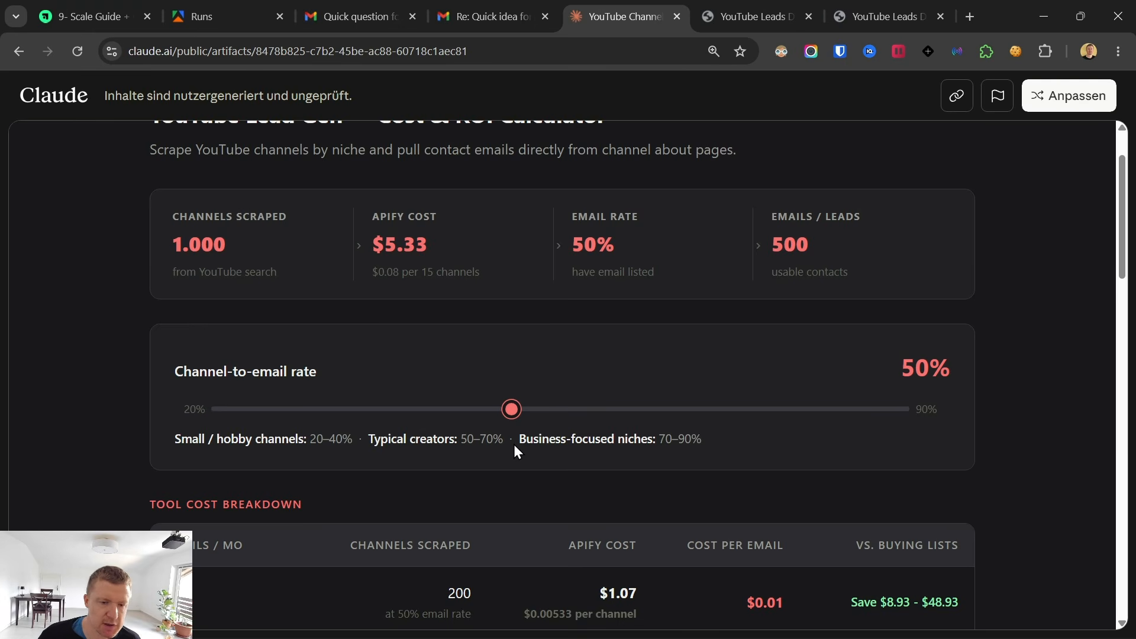
pyautogui.moveTo(512, 409)
pyautogui.mouseDown()
pyautogui.moveTo(429, 420)
pyautogui.moveTo(512, 409)
pyautogui.mouseUp()
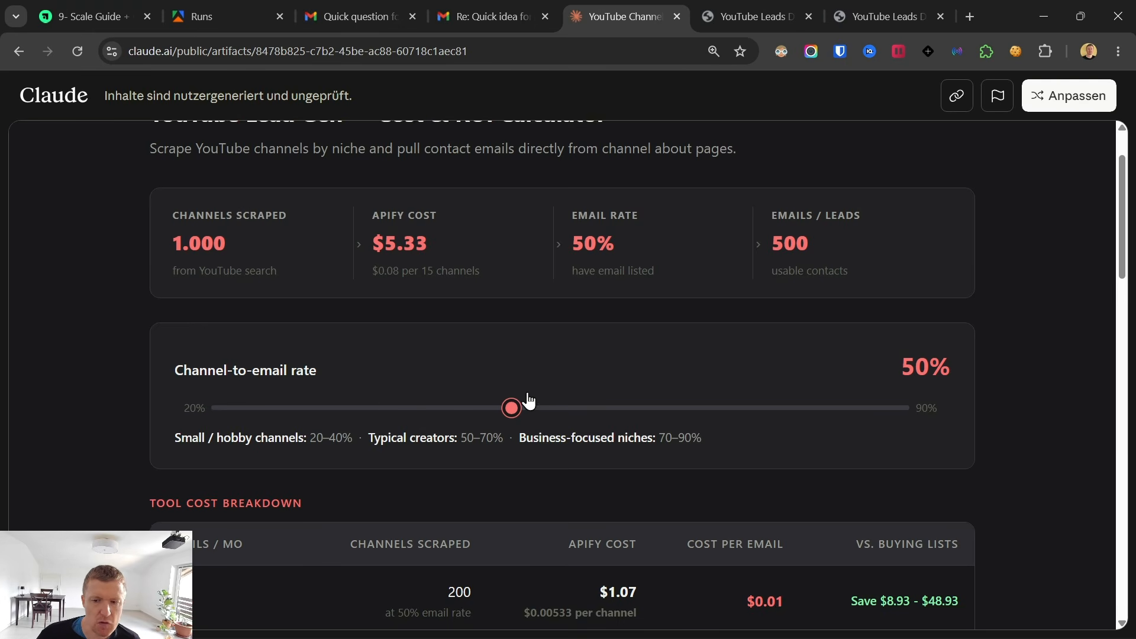
pyautogui.scroll(-1, 526, 338)
pyautogui.moveTo(514, 335); pyautogui.dragTo(603, 336)
# Examine the tool cost breakdown, comparing the Apify cost for 100, 1,000 and 10,000 emails per month.
pyautogui.scroll(-2, 574, 320)
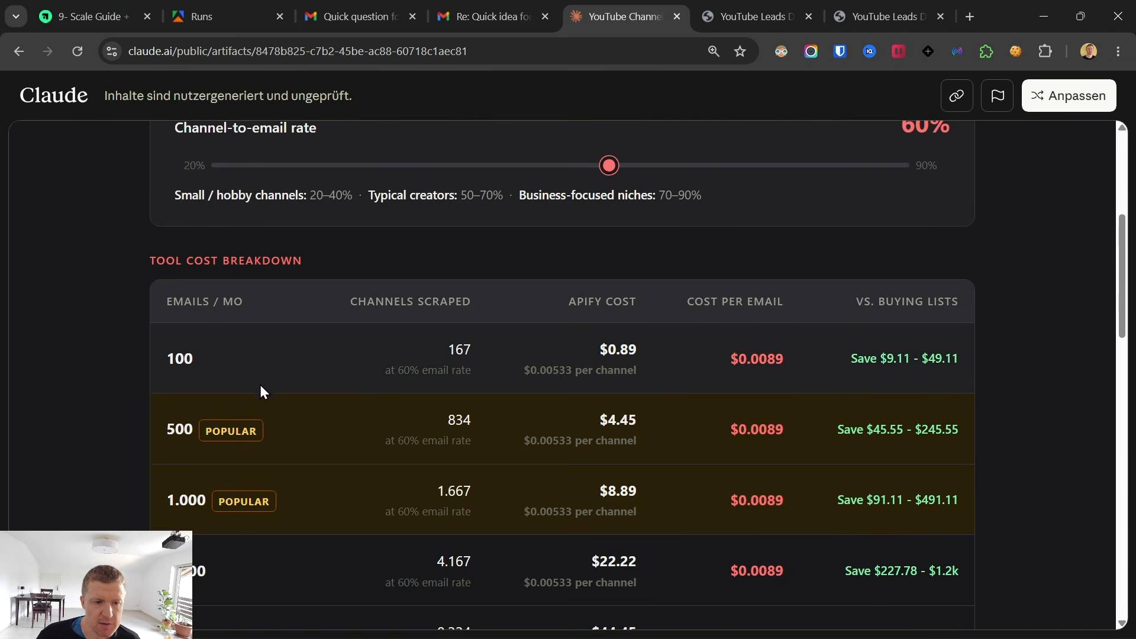
pyautogui.moveTo(137, 259); pyautogui.dragTo(375, 258)
pyautogui.scroll(-2, 733, 463)
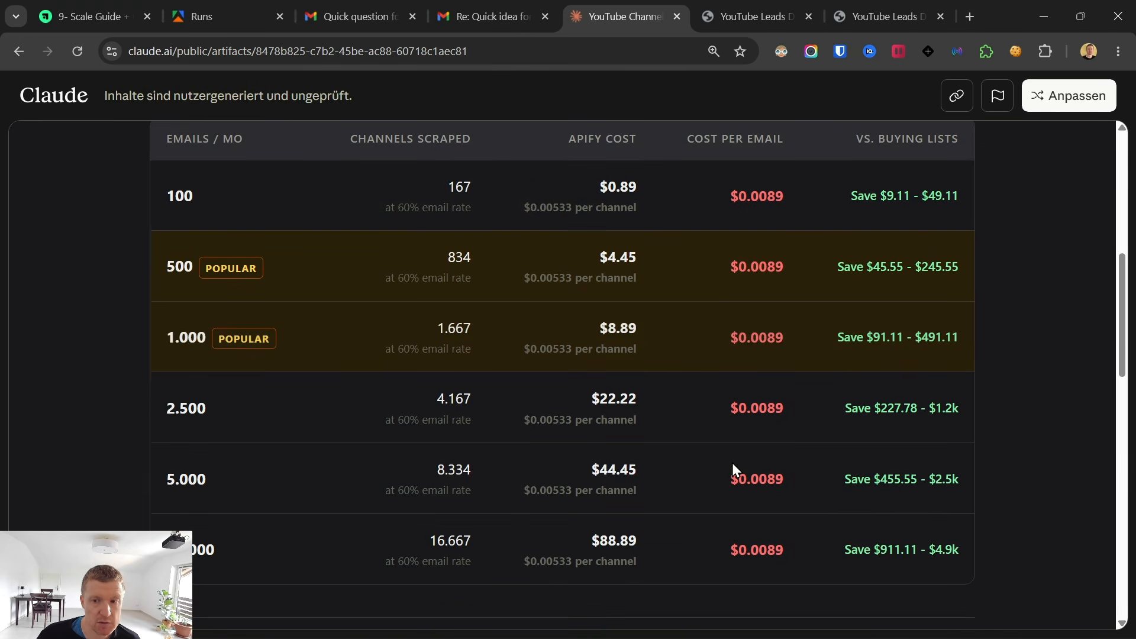
pyautogui.scroll(1, 731, 462)
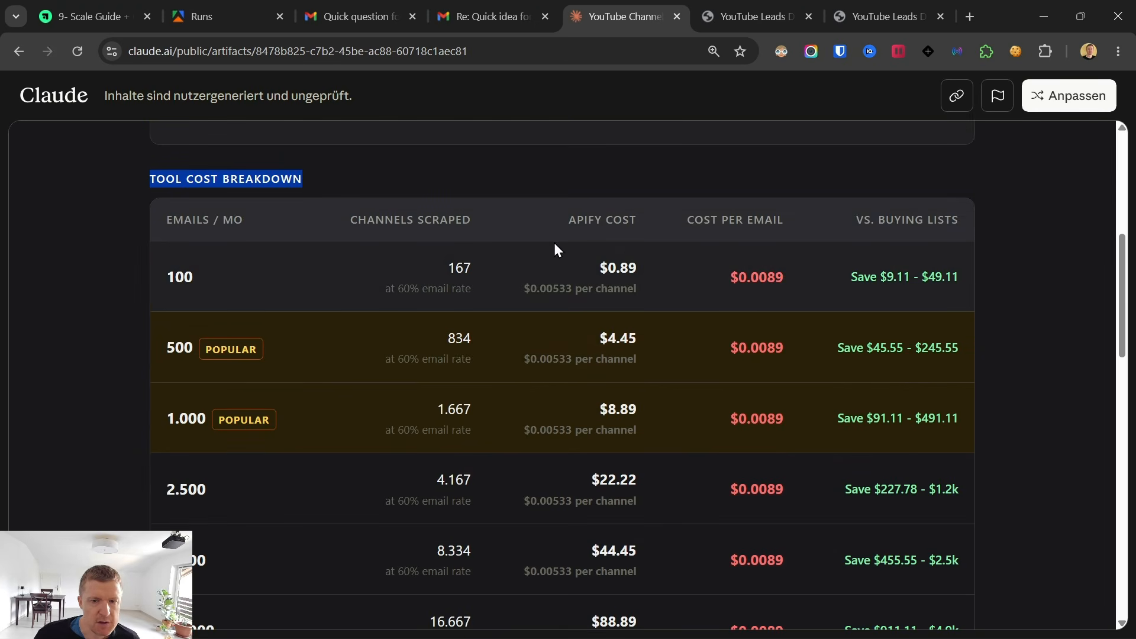
pyautogui.doubleClick(171, 277)
pyautogui.click(573, 274)
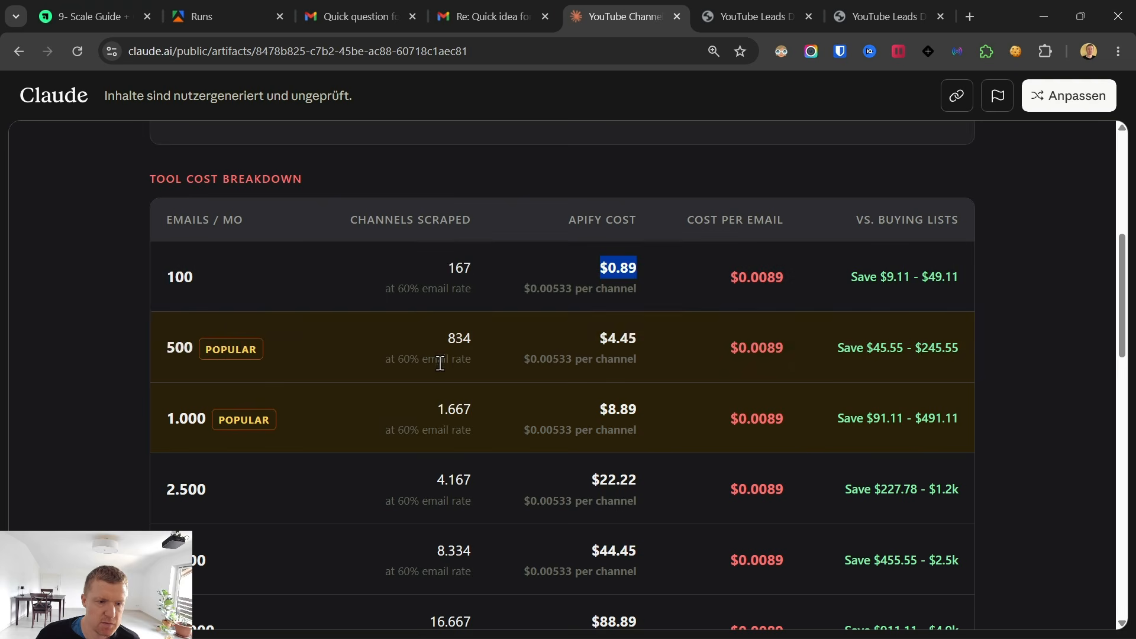
pyautogui.scroll(-1, 665, 414)
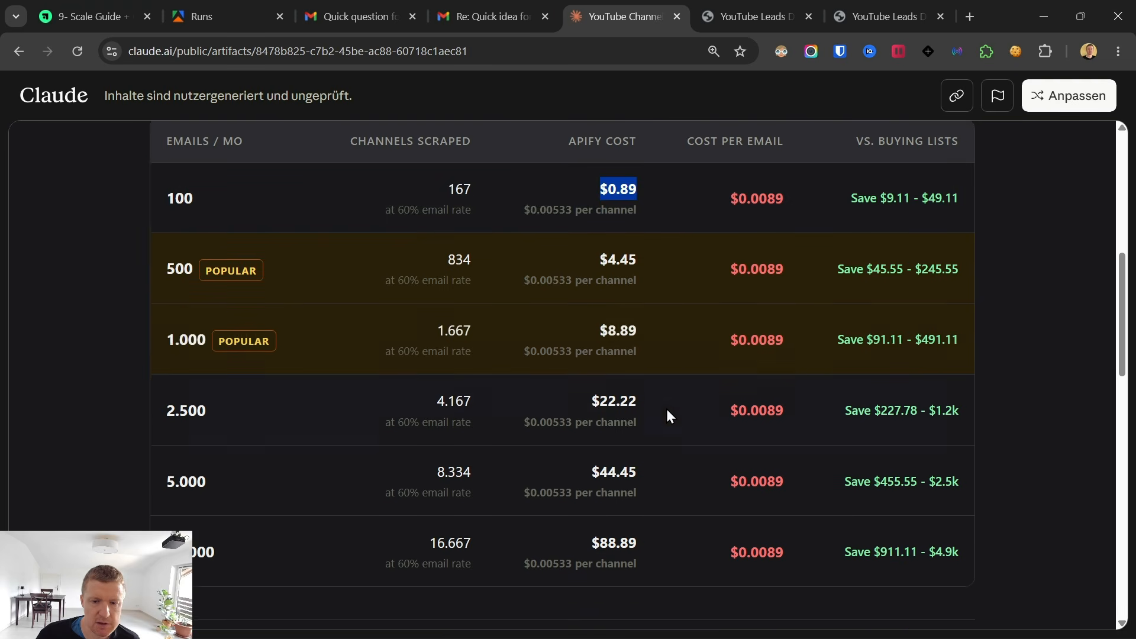
pyautogui.doubleClick(615, 328)
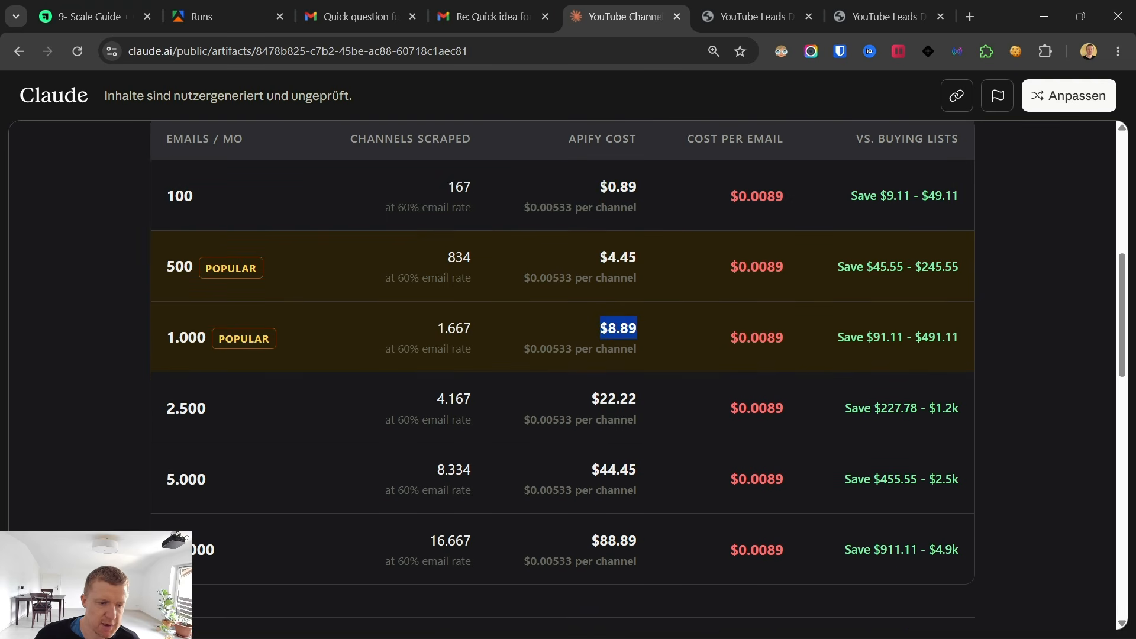
pyautogui.click(196, 549)
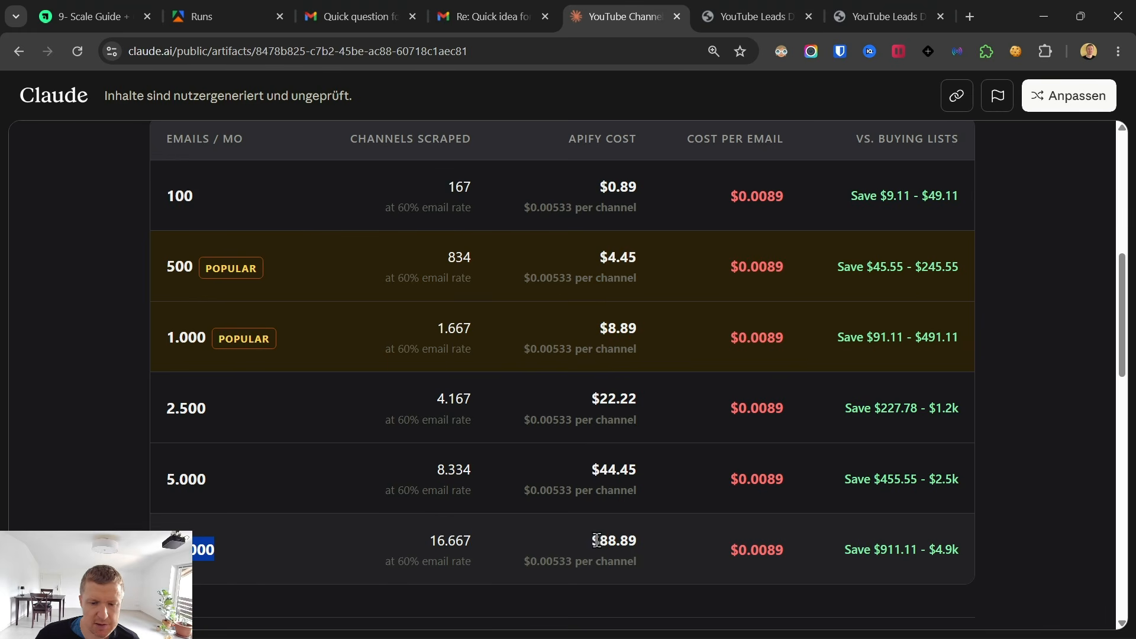
pyautogui.moveTo(594, 540); pyautogui.dragTo(666, 544)
pyautogui.scroll(2, 669, 456)
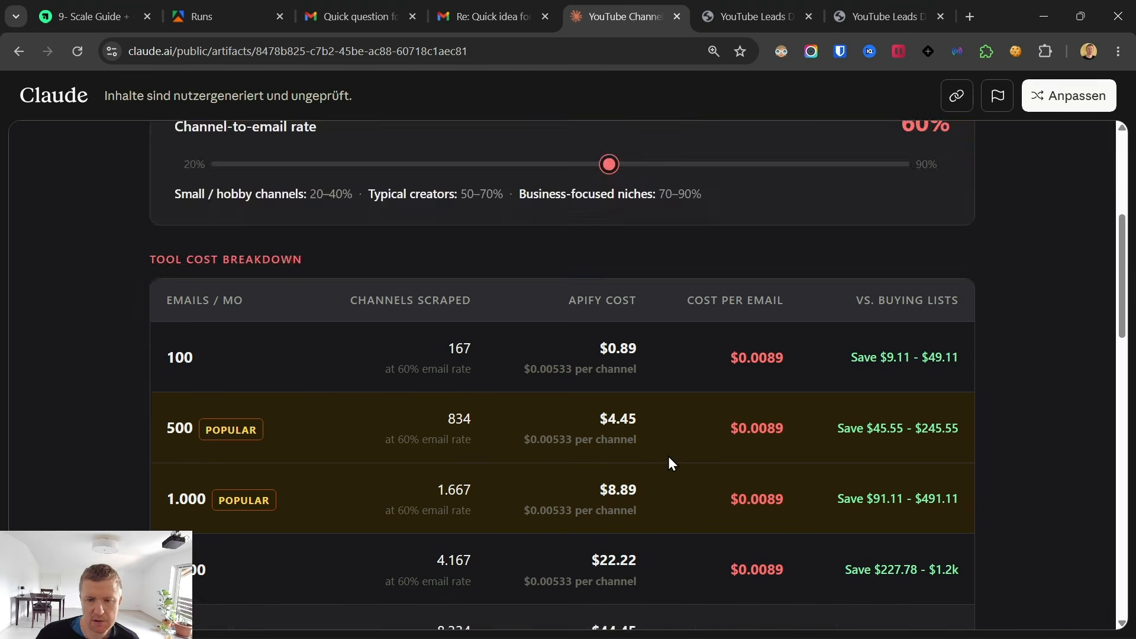
# In the Revenue & ROI section, set the offer price to $2000 and the sales close rate to 1%.
pyautogui.scroll(-6, 669, 456)
pyautogui.doubleClick(222, 330)
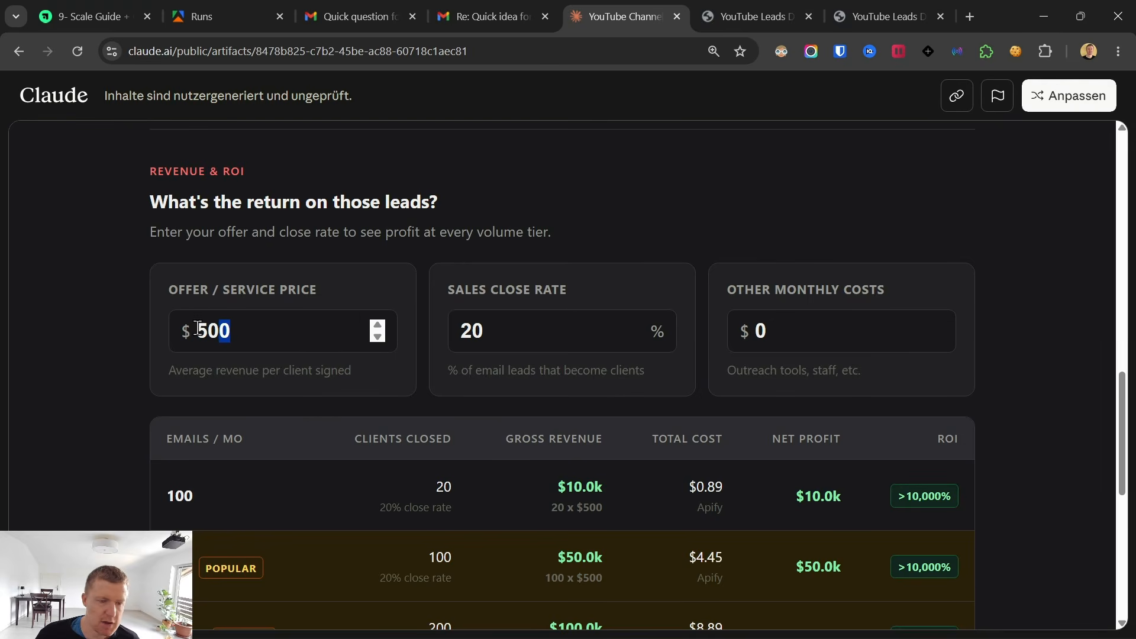
pyautogui.write('2000')
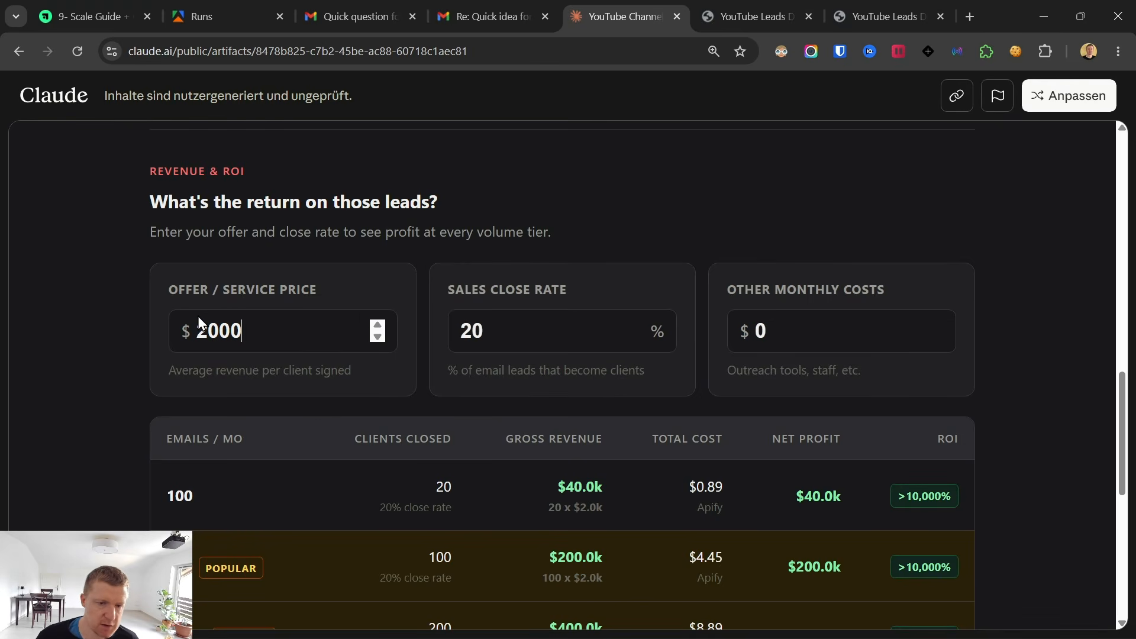
pyautogui.press('Tab')
pyautogui.write('1')
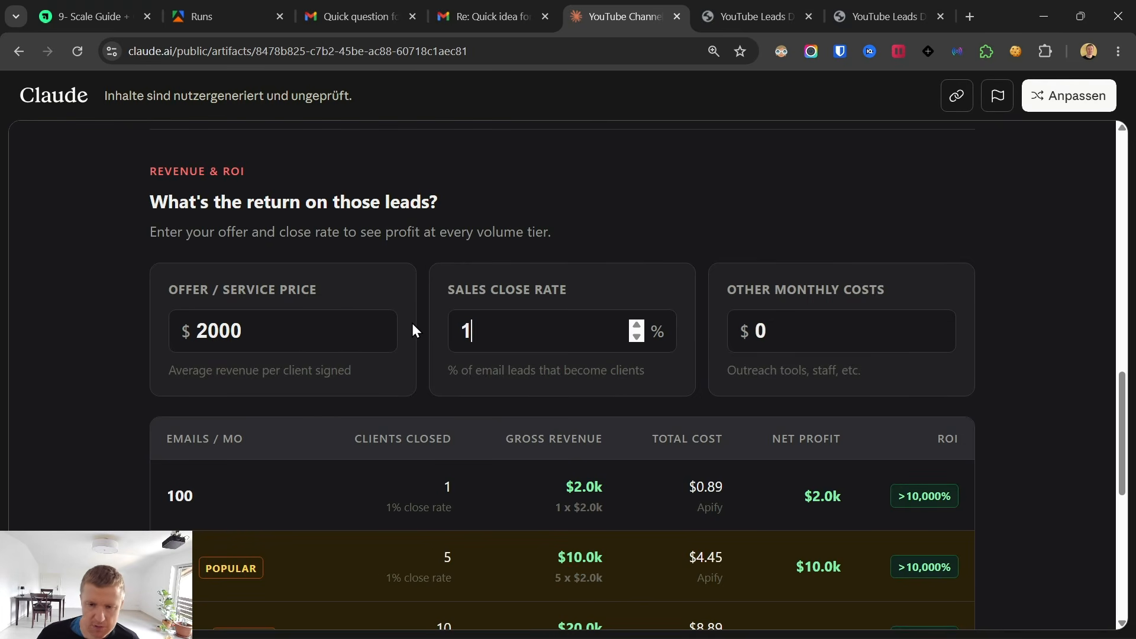
# Check the other monthly costs, and examine clients closed, gross revenue, total cost and net profit across the ROI table's email volumes.
pyautogui.scroll(1, 740, 279)
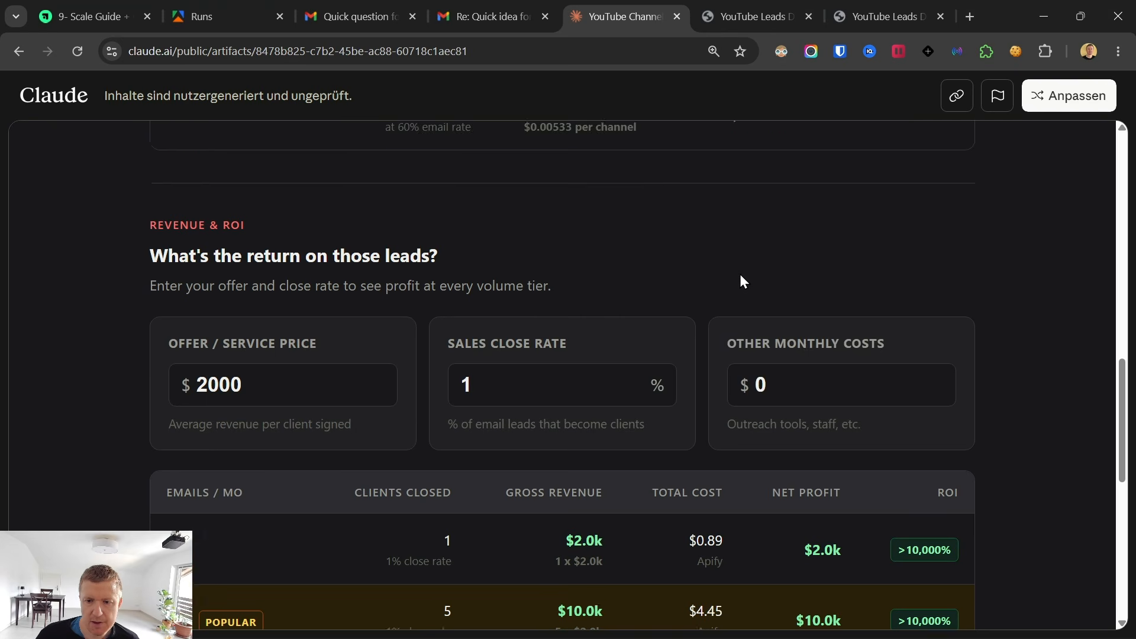
pyautogui.scroll(-2, 739, 274)
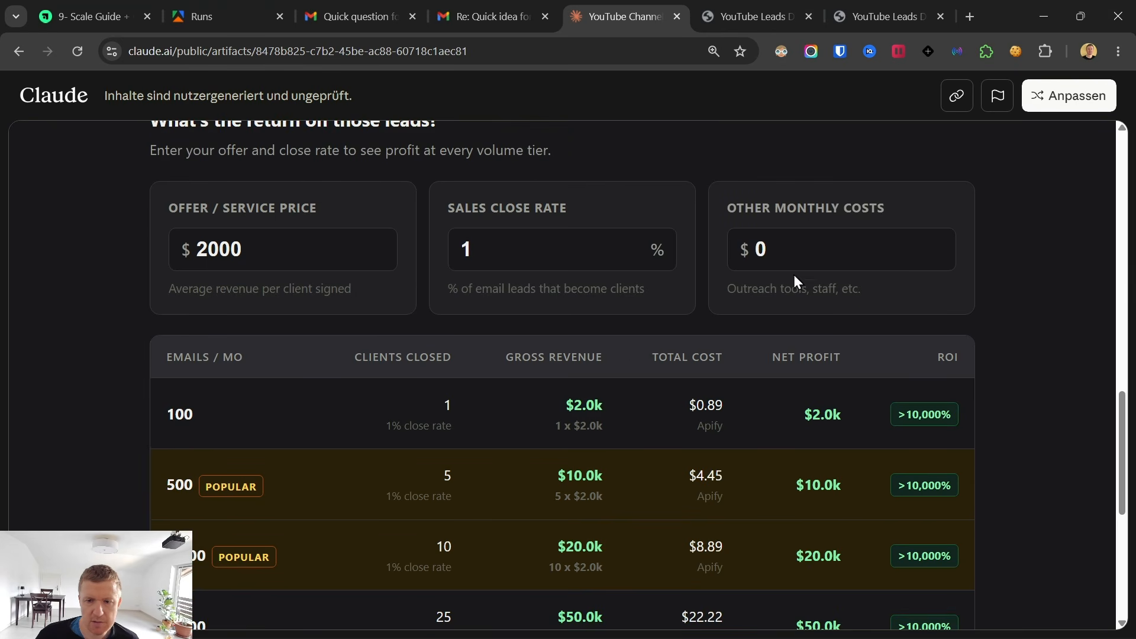
pyautogui.doubleClick(752, 245)
pyautogui.click(1006, 251)
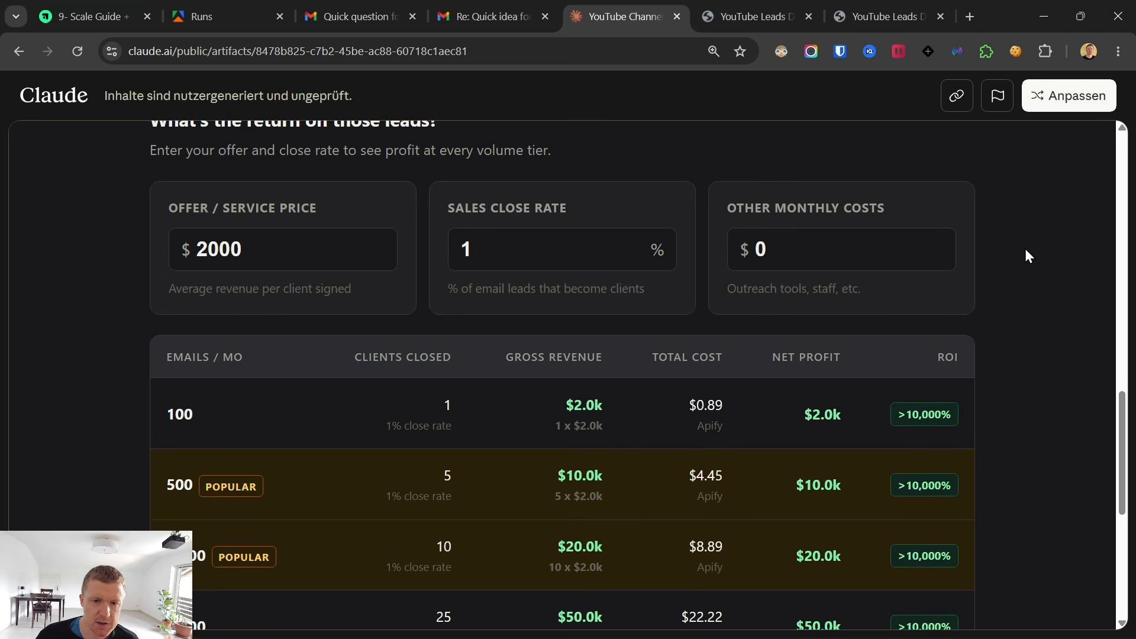
pyautogui.scroll(-1, 343, 375)
pyautogui.scroll(-1, 345, 384)
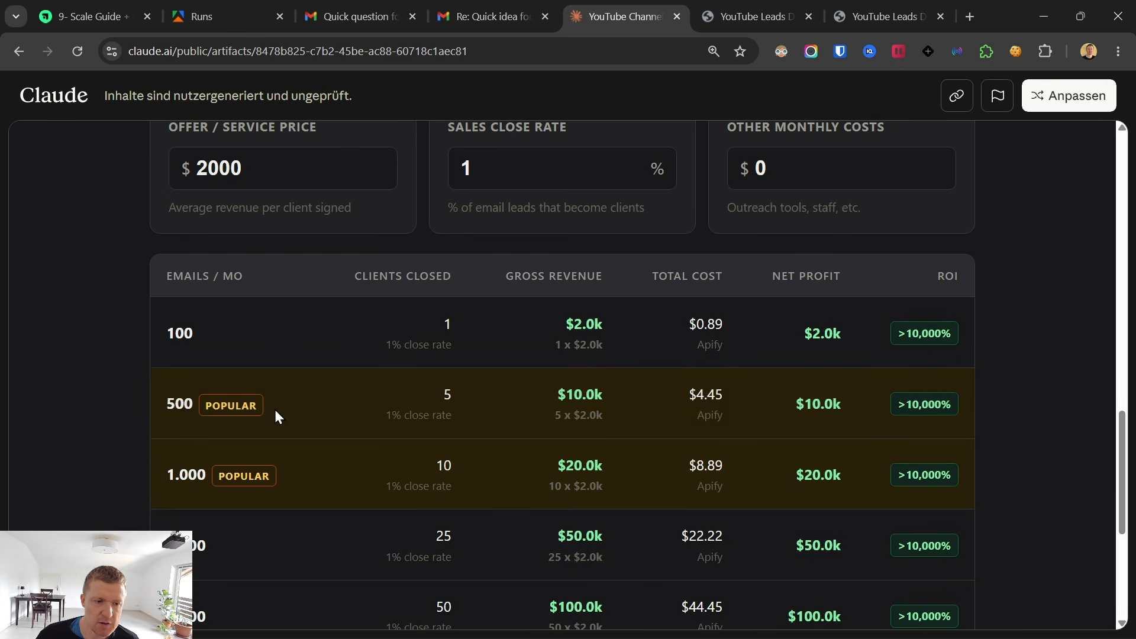
pyautogui.scroll(-1, 184, 477)
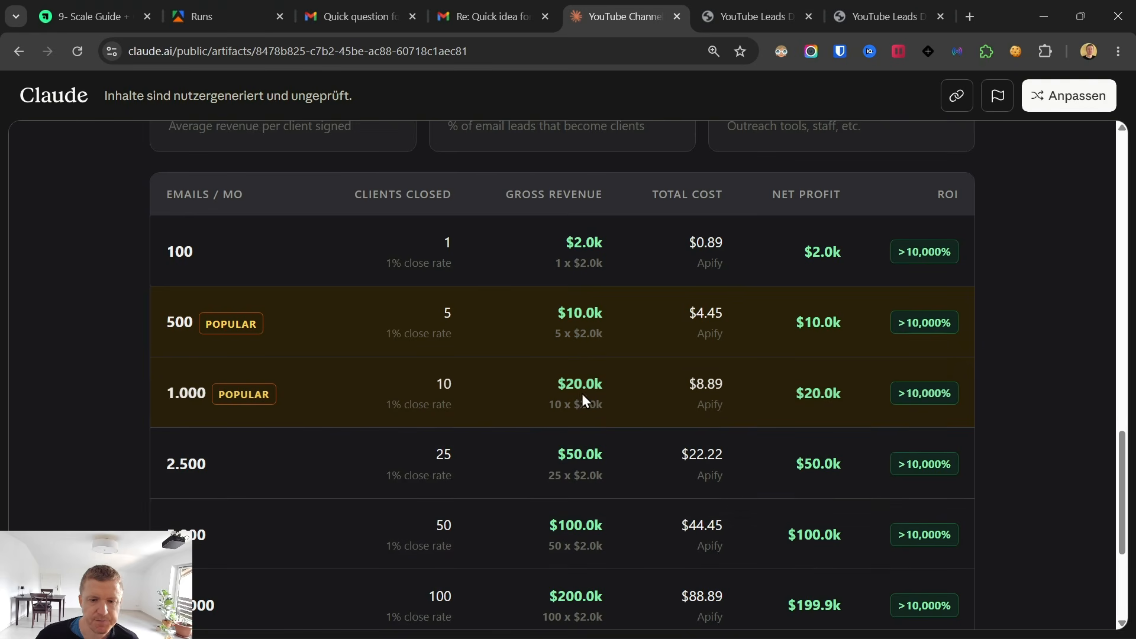
pyautogui.moveTo(431, 386); pyautogui.dragTo(444, 388)
pyautogui.click(673, 397)
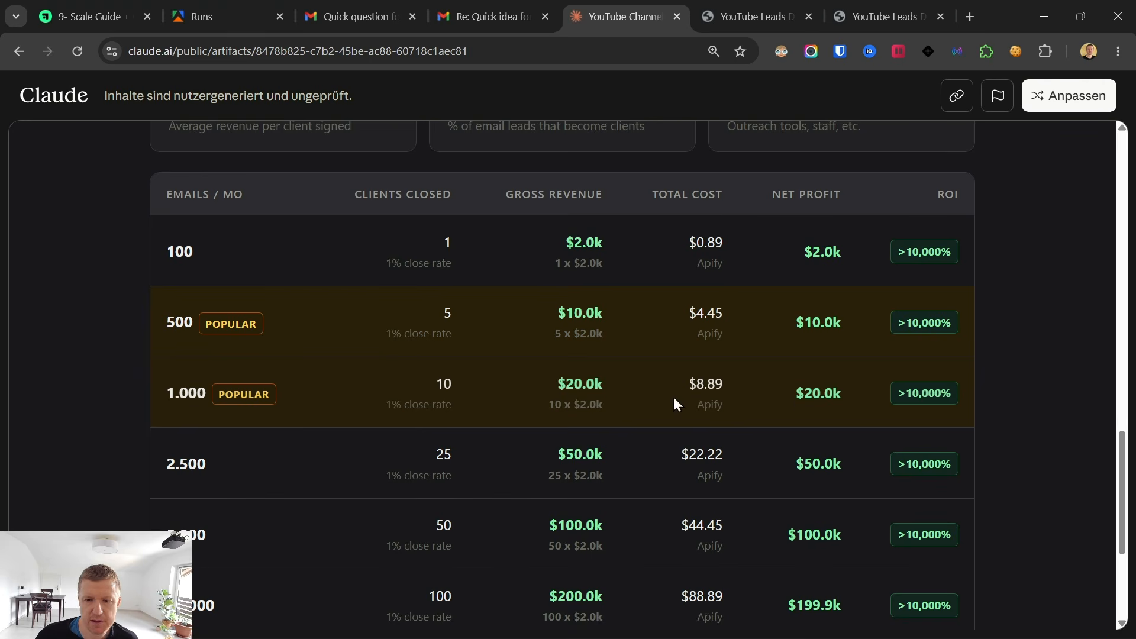
pyautogui.scroll(-1, 463, 448)
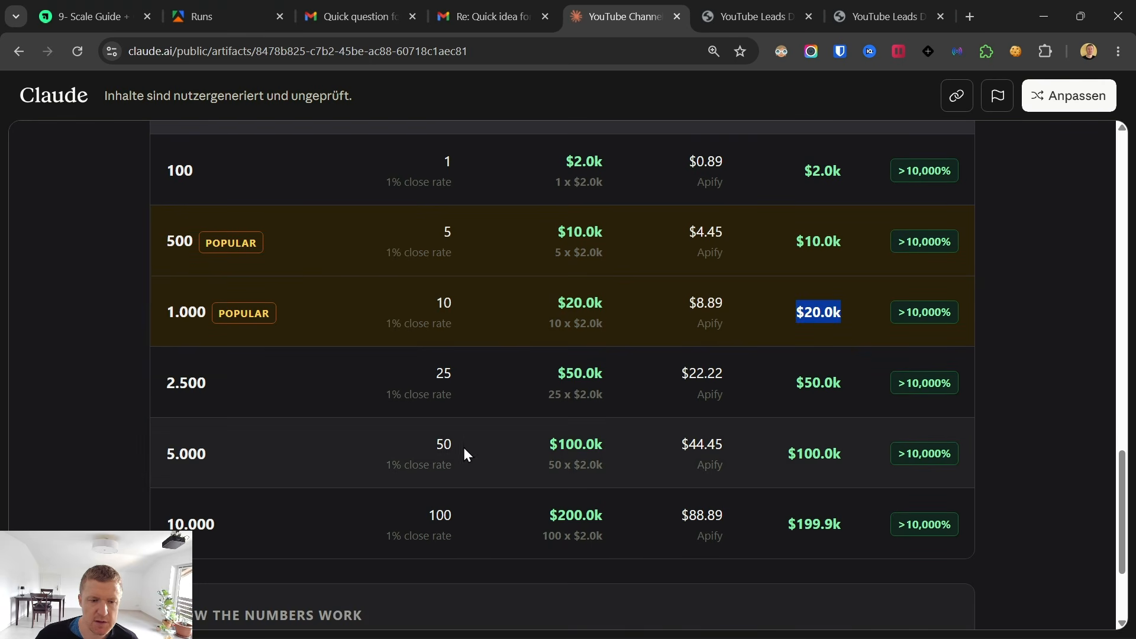
pyautogui.moveTo(553, 442); pyautogui.dragTo(641, 443)
# Set the sales close rate to 0.5%.
pyautogui.scroll(3, 625, 435)
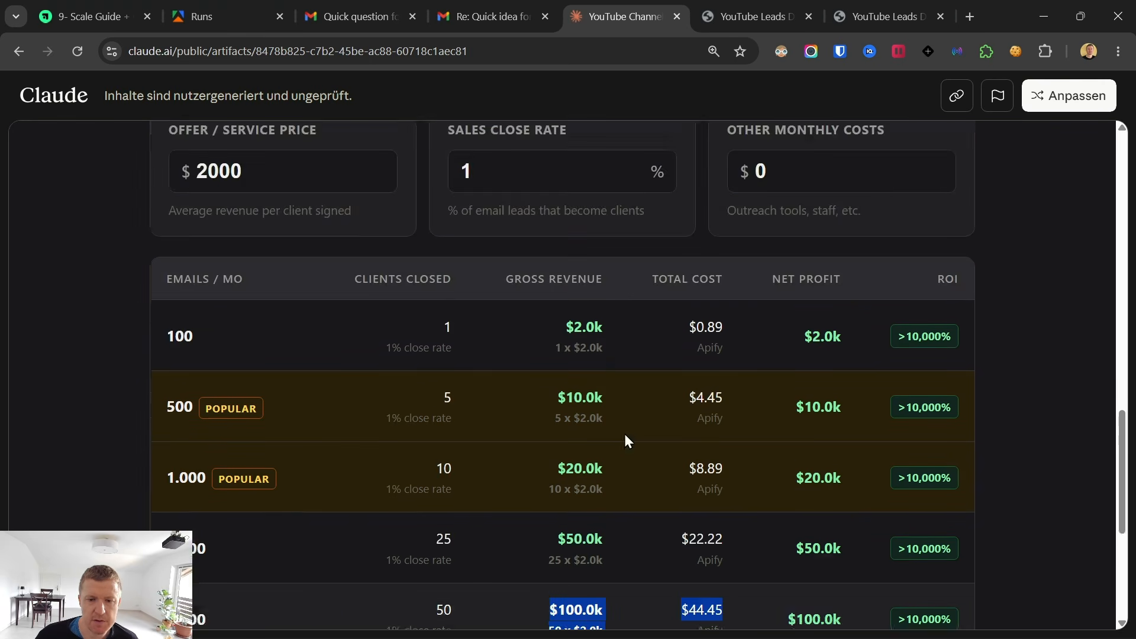
pyautogui.moveTo(503, 251); pyautogui.dragTo(414, 260)
pyautogui.write('0')
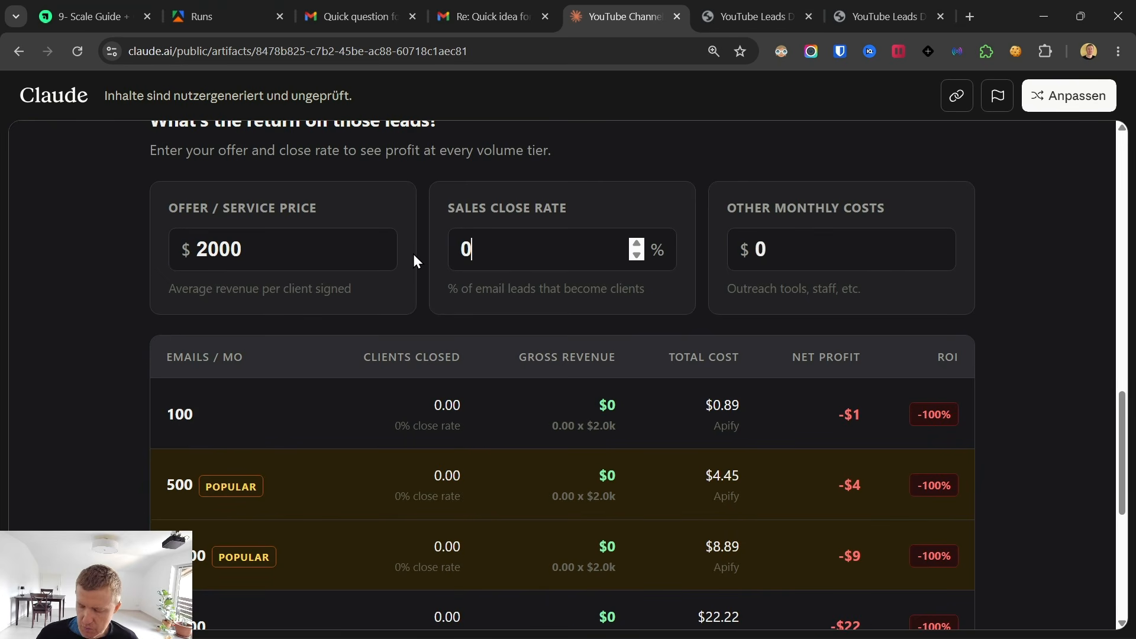
pyautogui.write(',5')
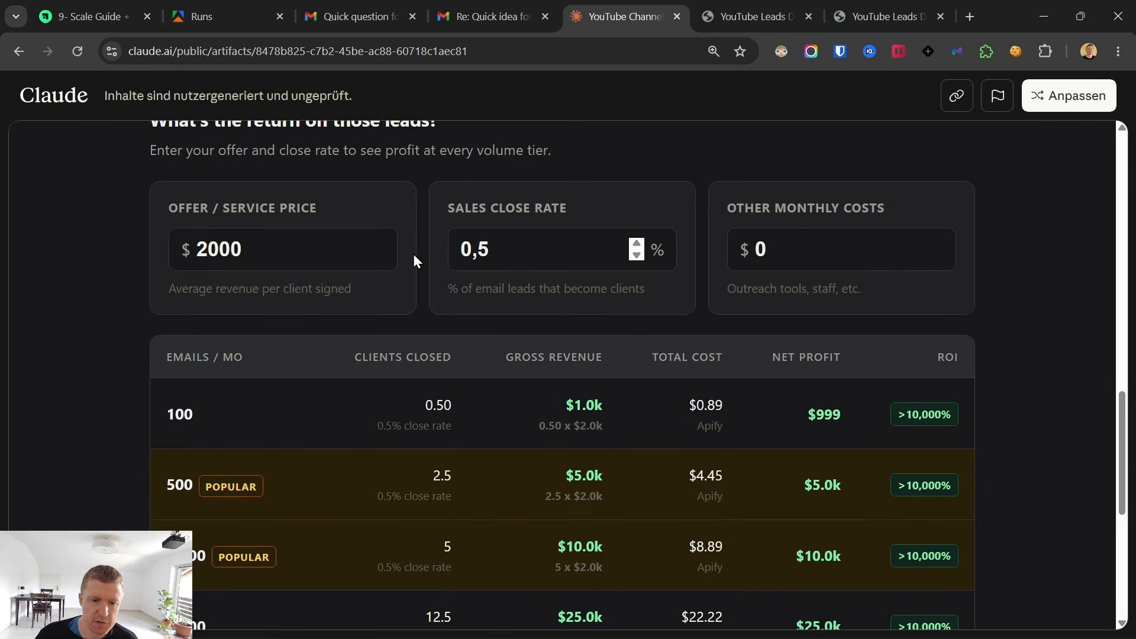
# Examine the recalculated ROI table's revenue and Apify cost for the 2,500 and 5,000 email tiers, plus the notes explaining the numbers.
pyautogui.scroll(-4, 160, 332)
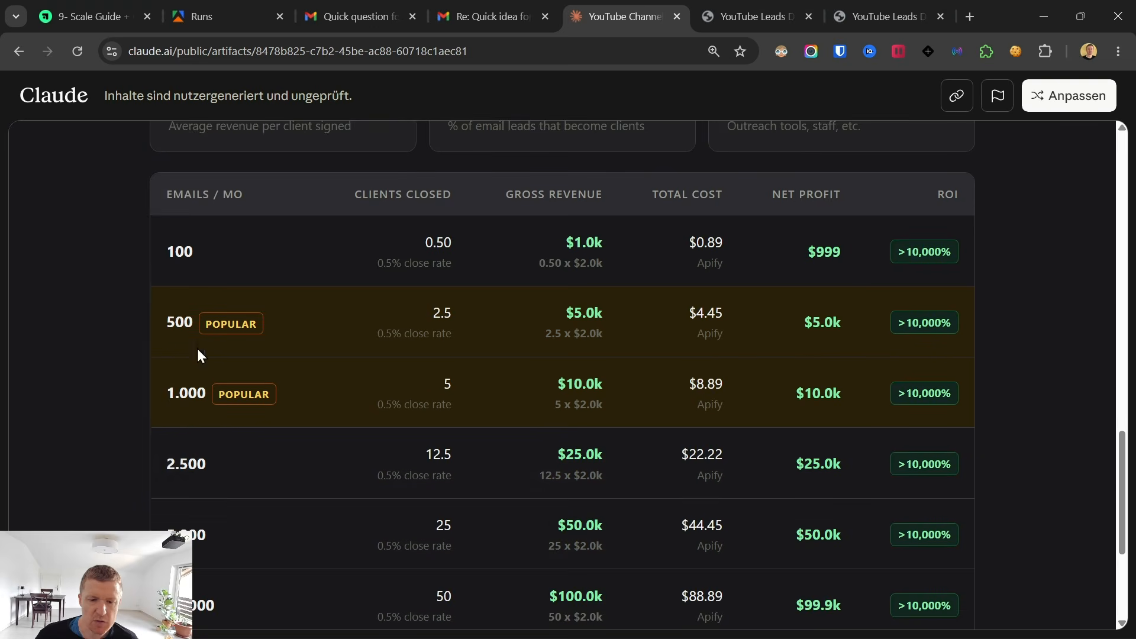
pyautogui.scroll(-1, 503, 470)
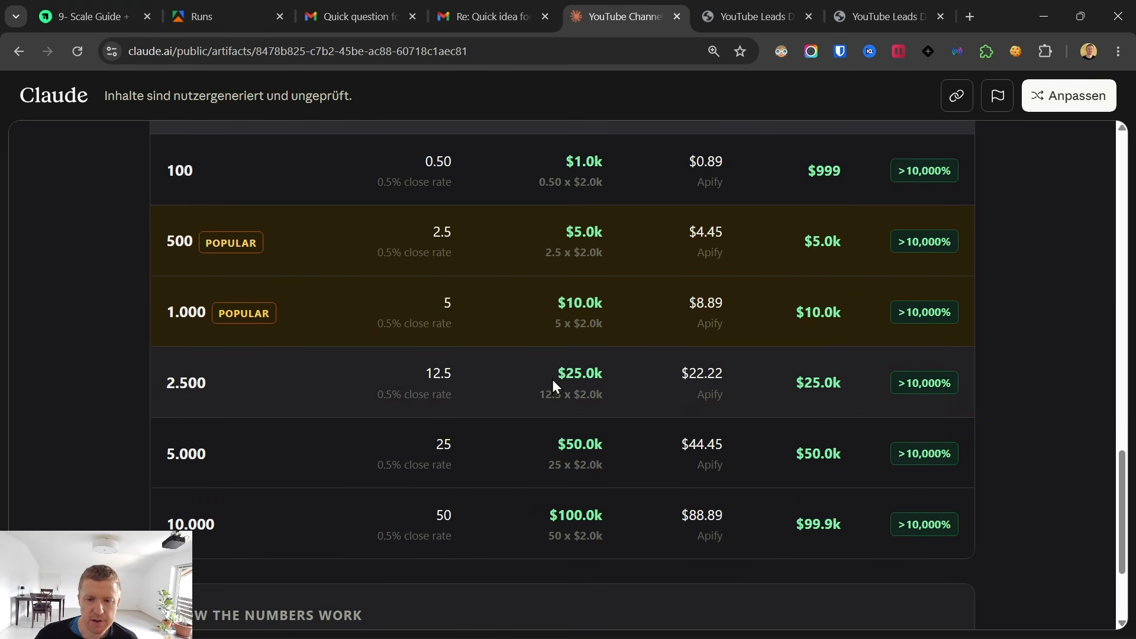
pyautogui.moveTo(552, 379); pyautogui.dragTo(757, 429)
pyautogui.click(655, 452)
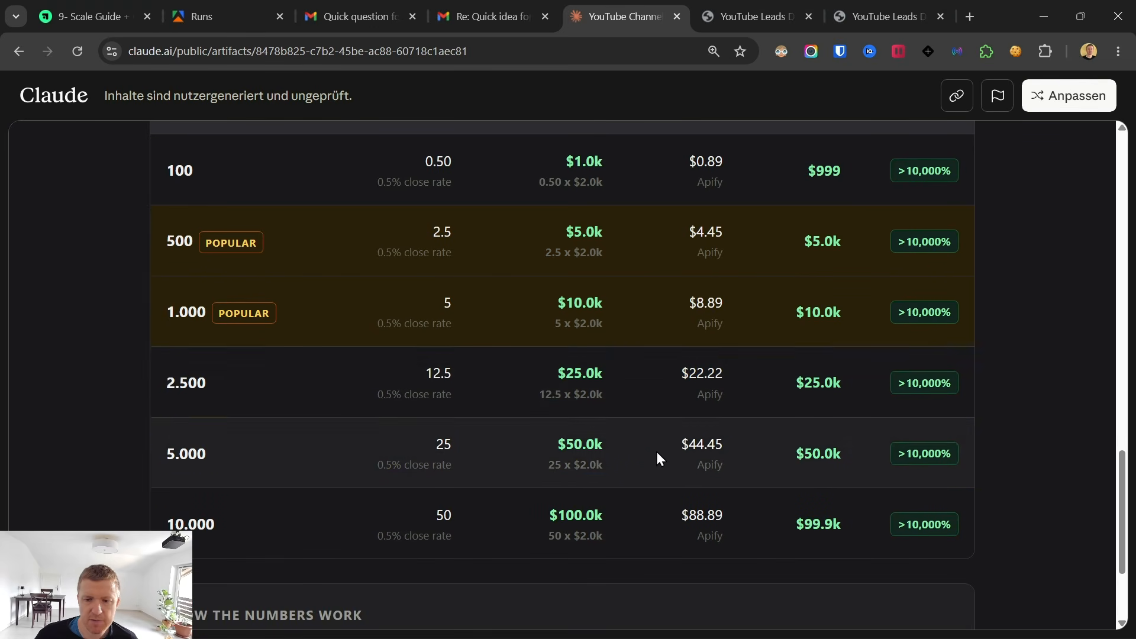
pyautogui.scroll(-3, 658, 465)
pyautogui.scroll(5, 658, 465)
pyautogui.scroll(-5, 663, 455)
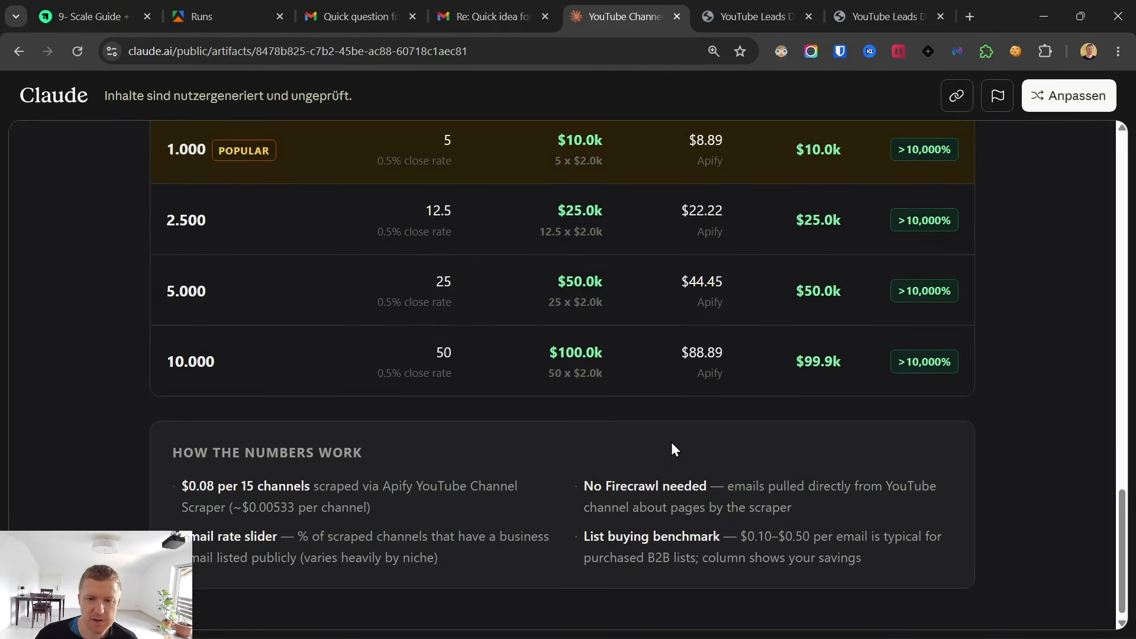
pyautogui.scroll(3, 675, 450)
pyautogui.moveTo(731, 382); pyautogui.dragTo(732, 396)
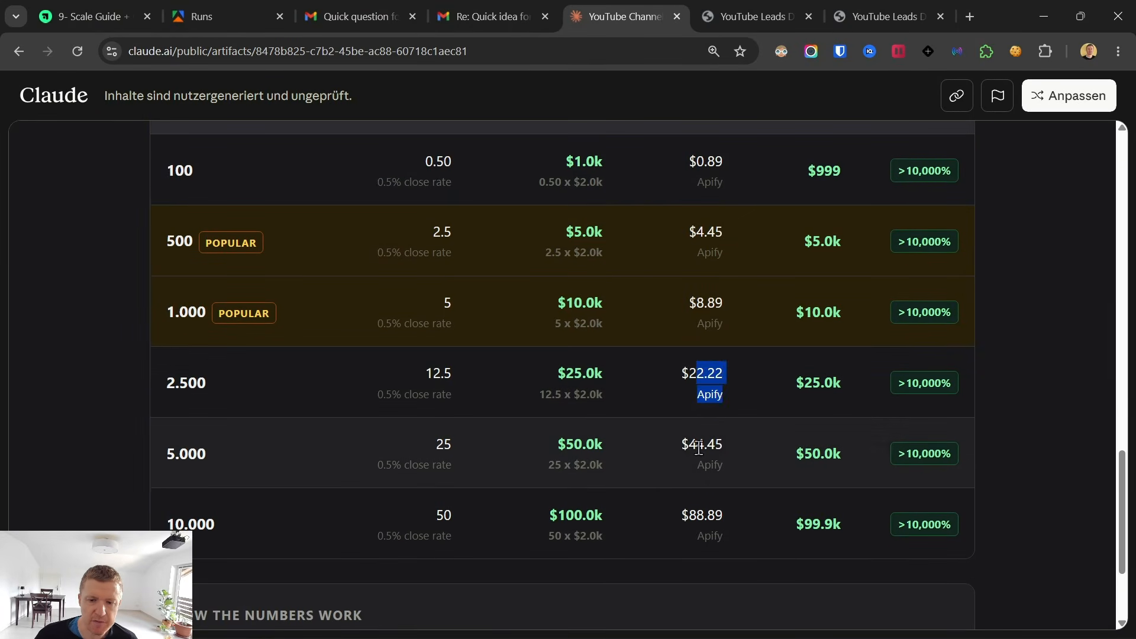
pyautogui.moveTo(691, 445); pyautogui.dragTo(726, 462)
# Review the calculator's heading, summary figures and channel-to-email rate.
pyautogui.scroll(5, 714, 507)
pyautogui.scroll(3, 713, 506)
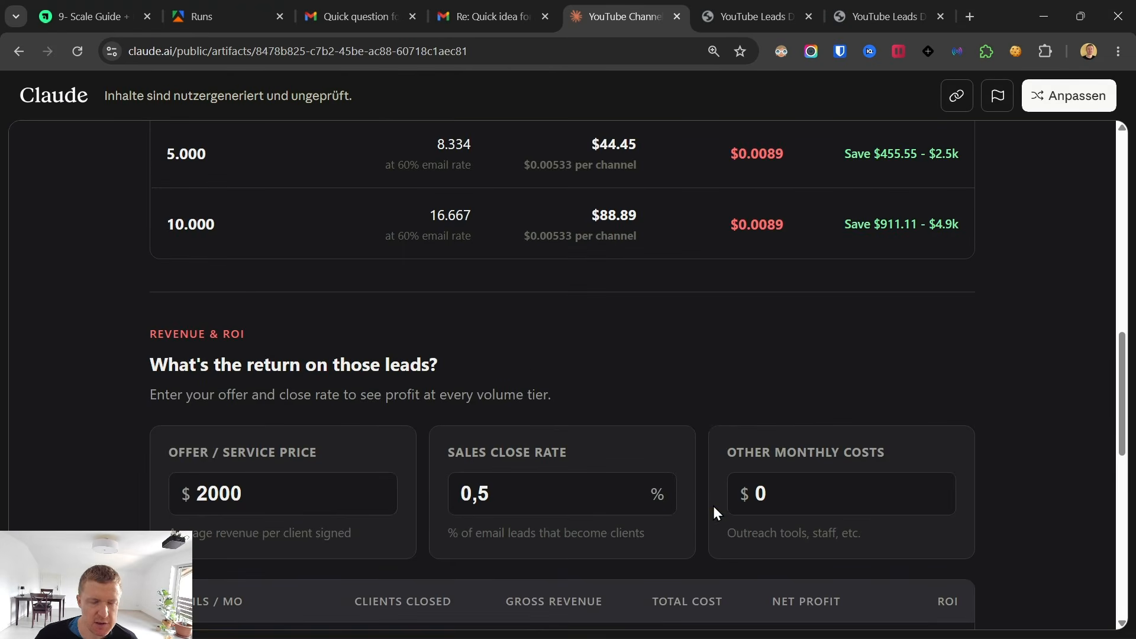
pyautogui.scroll(10, 535, 385)
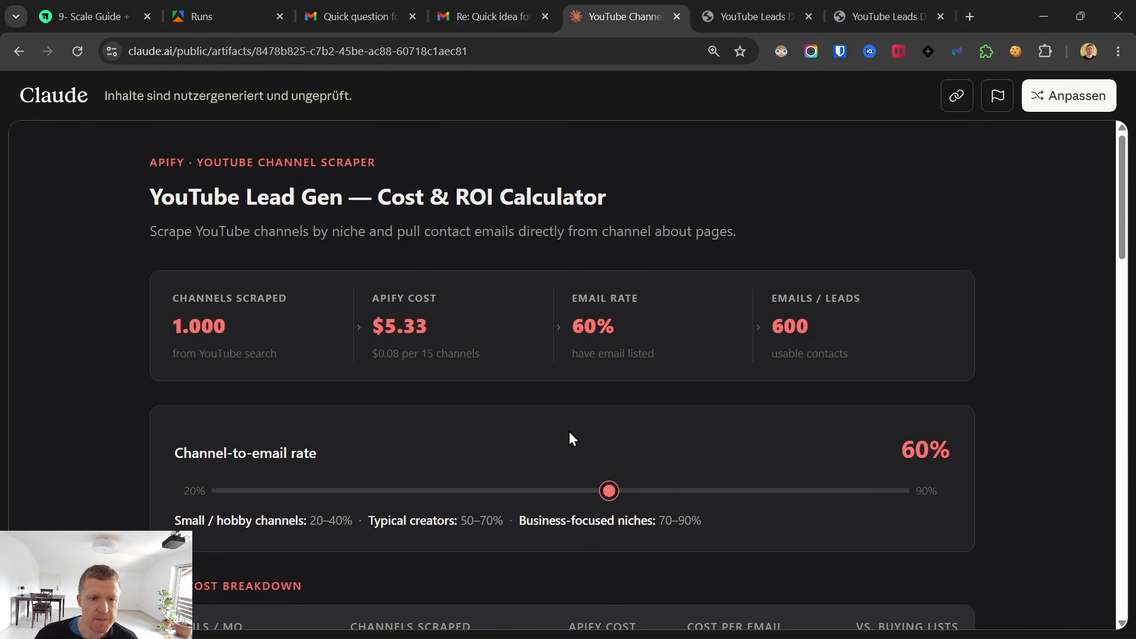
pyautogui.moveTo(134, 160); pyautogui.dragTo(825, 477)
pyautogui.click(759, 161)
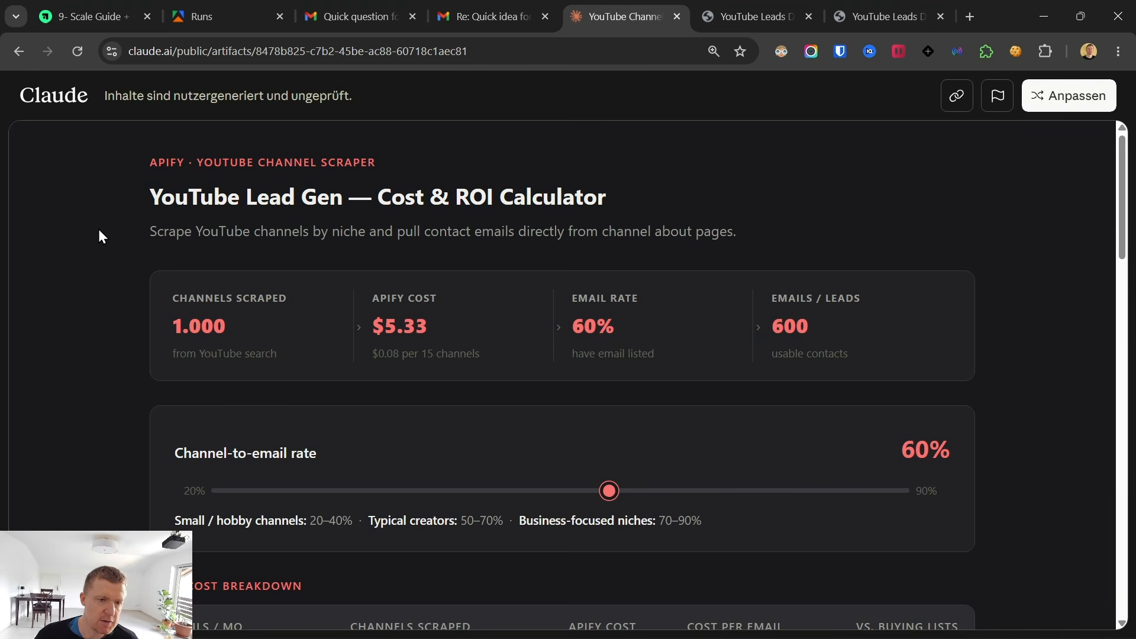
# Return to the YouTube Scale Guide lesson and examine Lever 1 and its RESULTS_PER_KEYWORD setting.
pyautogui.hotkey('ctrl', '1')
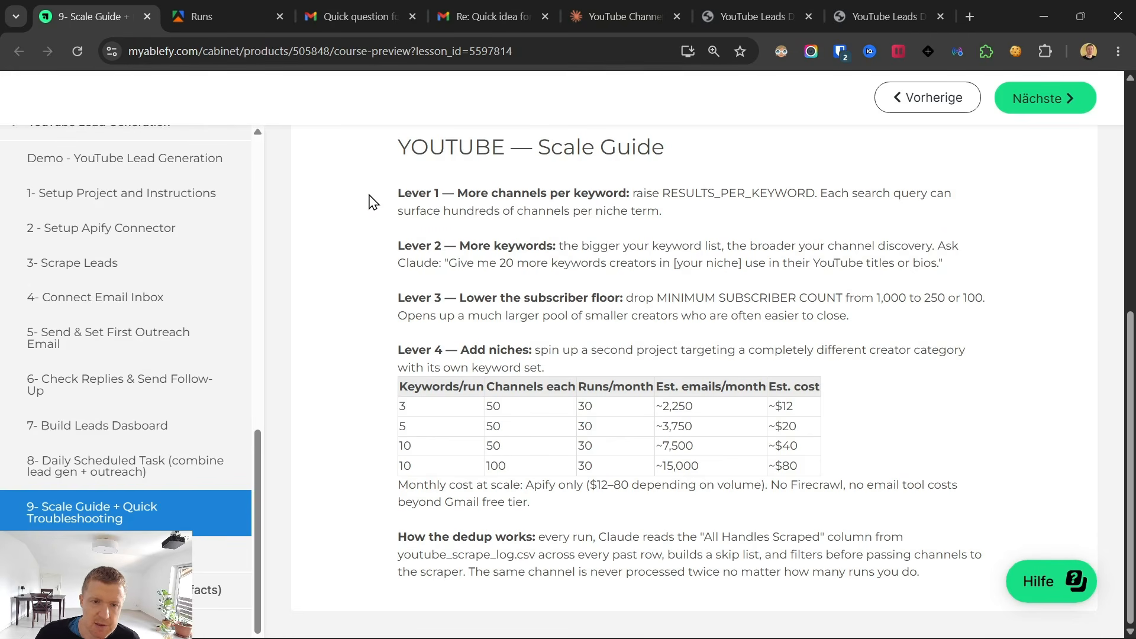
pyautogui.moveTo(448, 201); pyautogui.dragTo(818, 201)
pyautogui.click(678, 216)
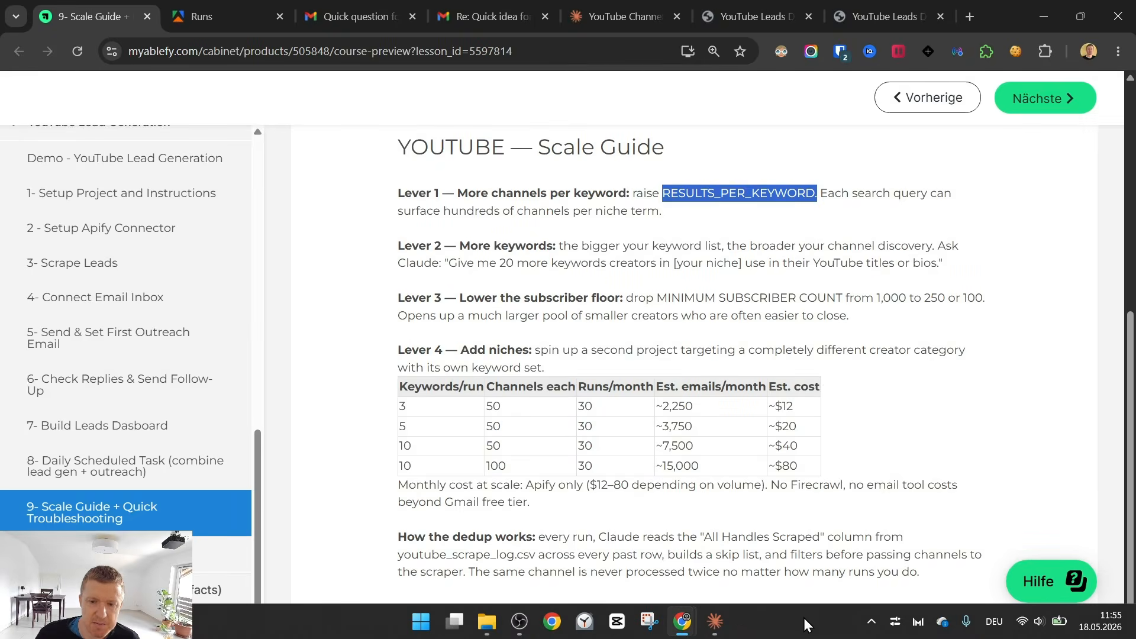
# Switch to the Claude desktop app and open the "Yt leads daily" scheduled task from the YouTube Leads Demo project.
pyautogui.click(720, 626)
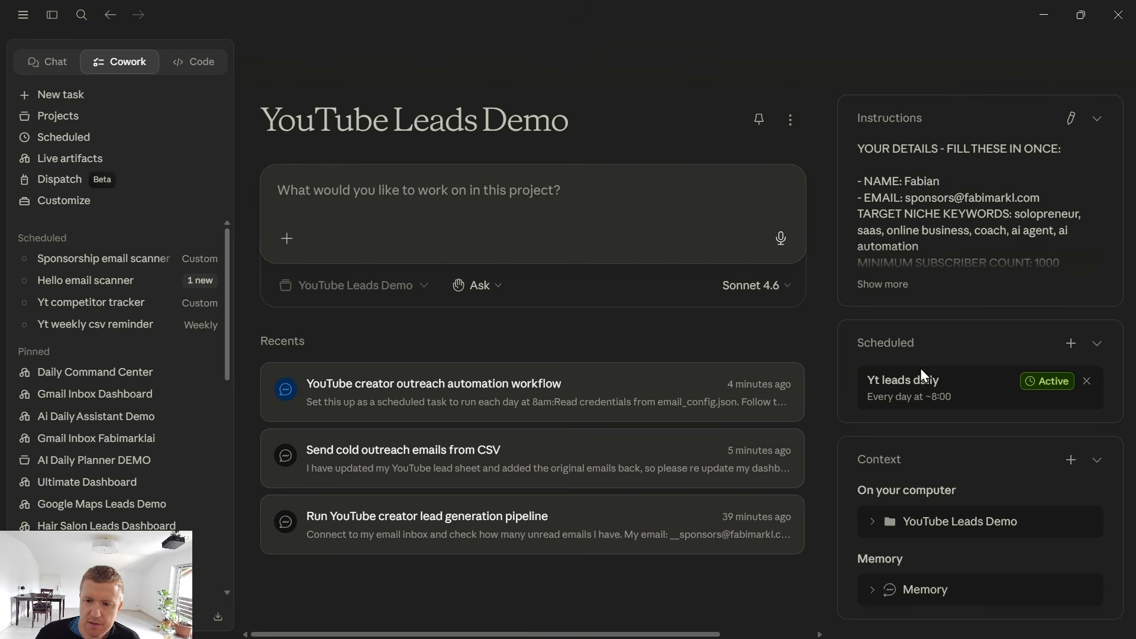
pyautogui.click(919, 385)
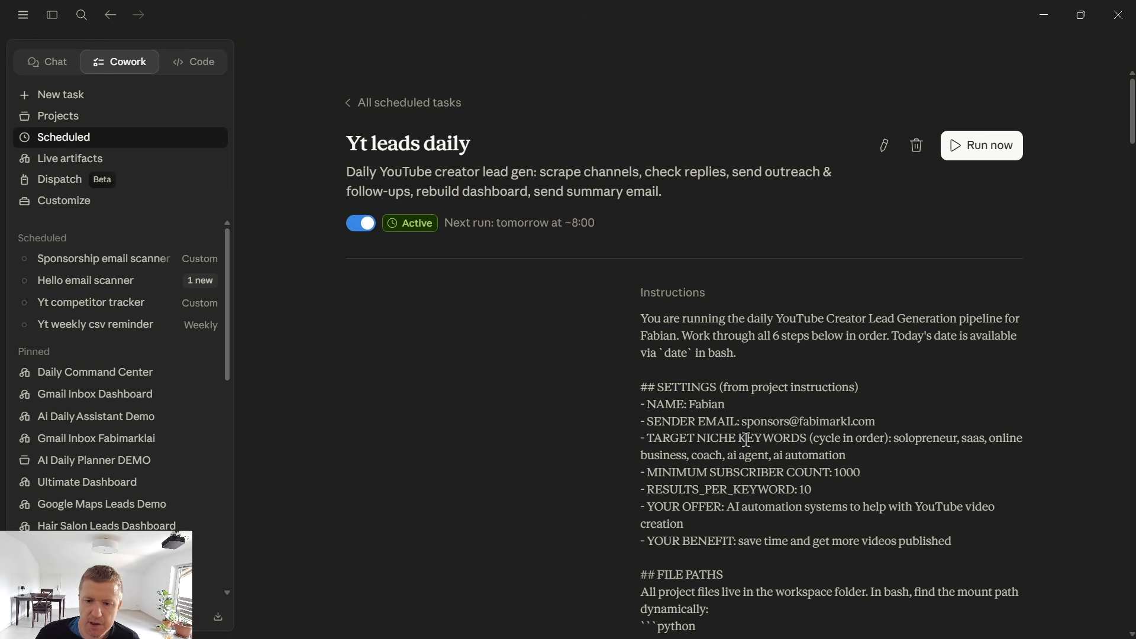
# Compare the scheduled task's RESULTS_PER_KEYWORD and TARGET NICHE KEYWORDS settings with the browser Scale Guide's advice on more channels and more keywords.
pyautogui.moveTo(812, 490); pyautogui.dragTo(637, 505)
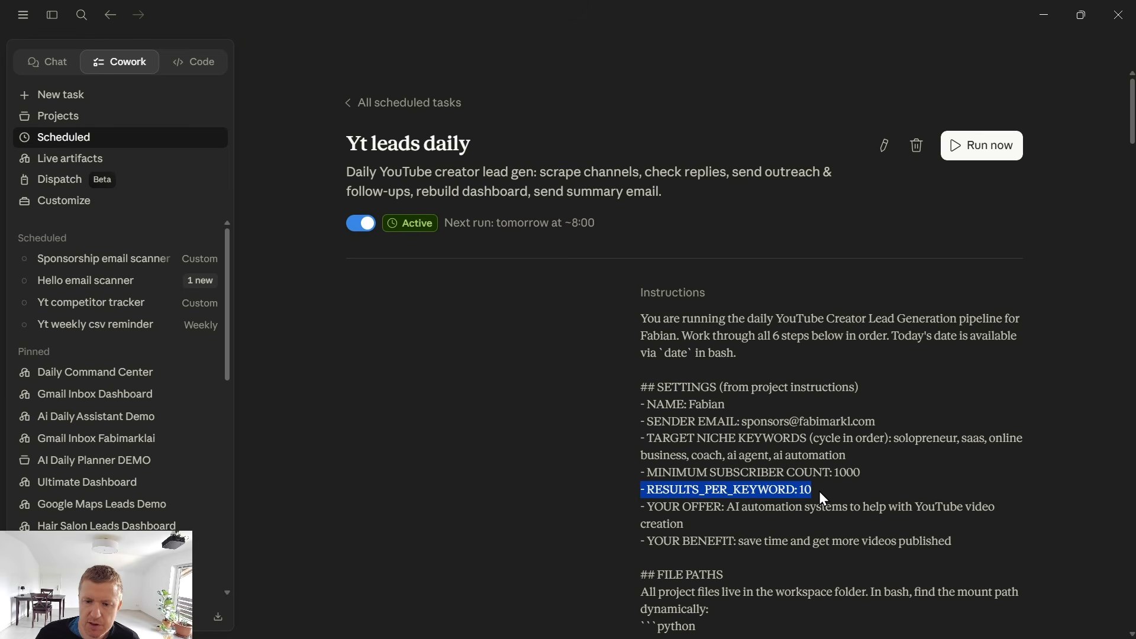
pyautogui.click(1044, 15)
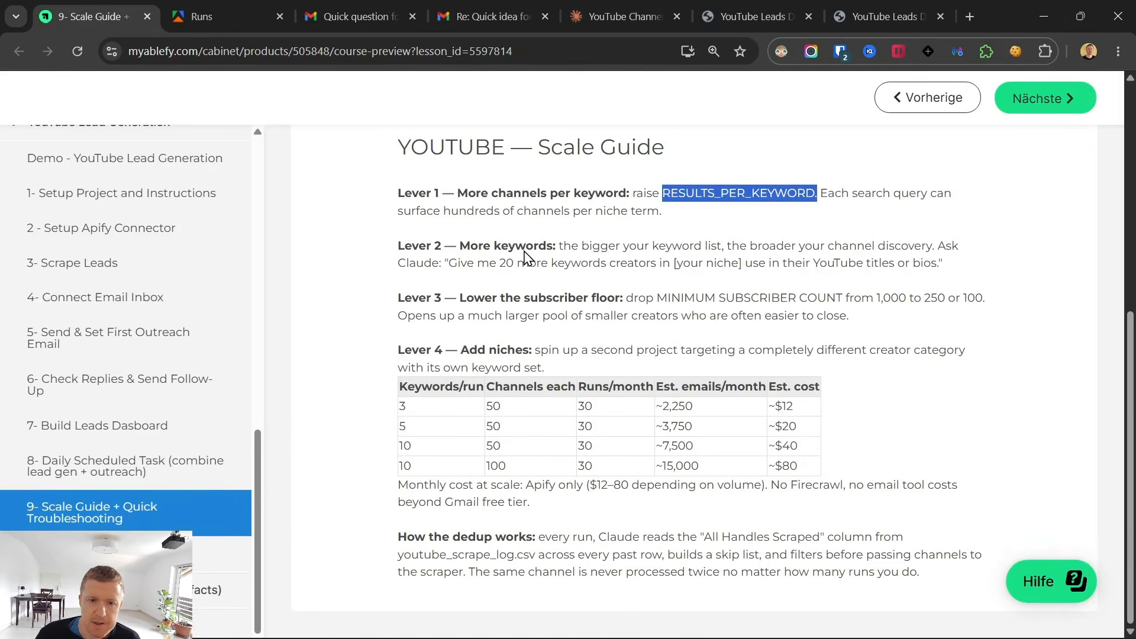
pyautogui.tripleClick(460, 253)
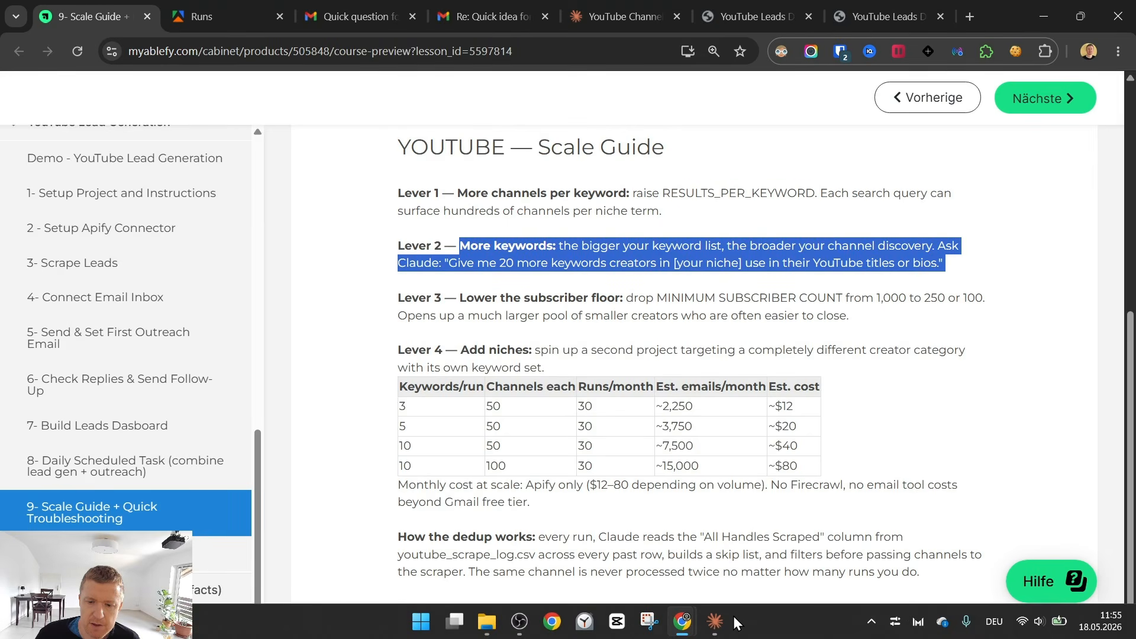
pyautogui.click(717, 622)
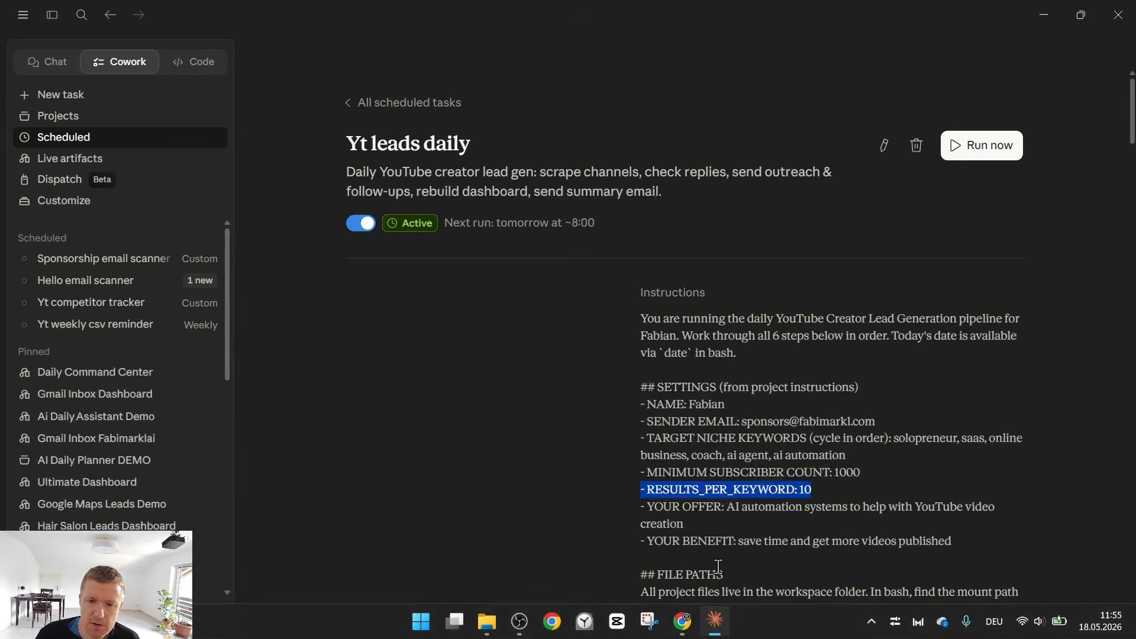
pyautogui.click(747, 433)
pyautogui.moveTo(893, 438); pyautogui.dragTo(910, 461)
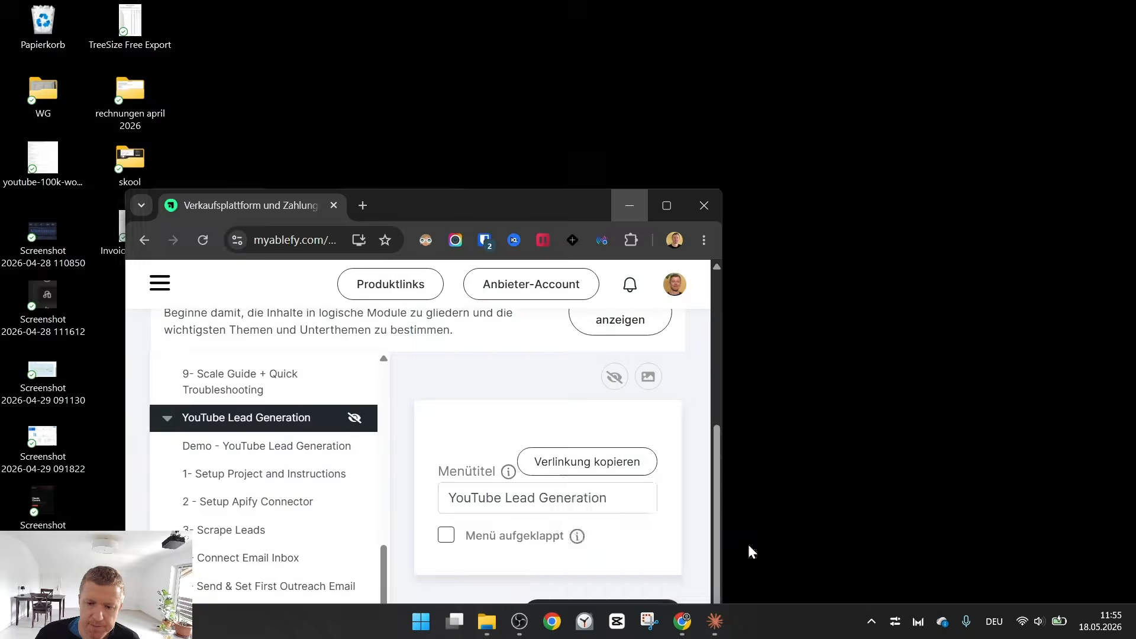
pyautogui.click(751, 548)
pyautogui.click(789, 443)
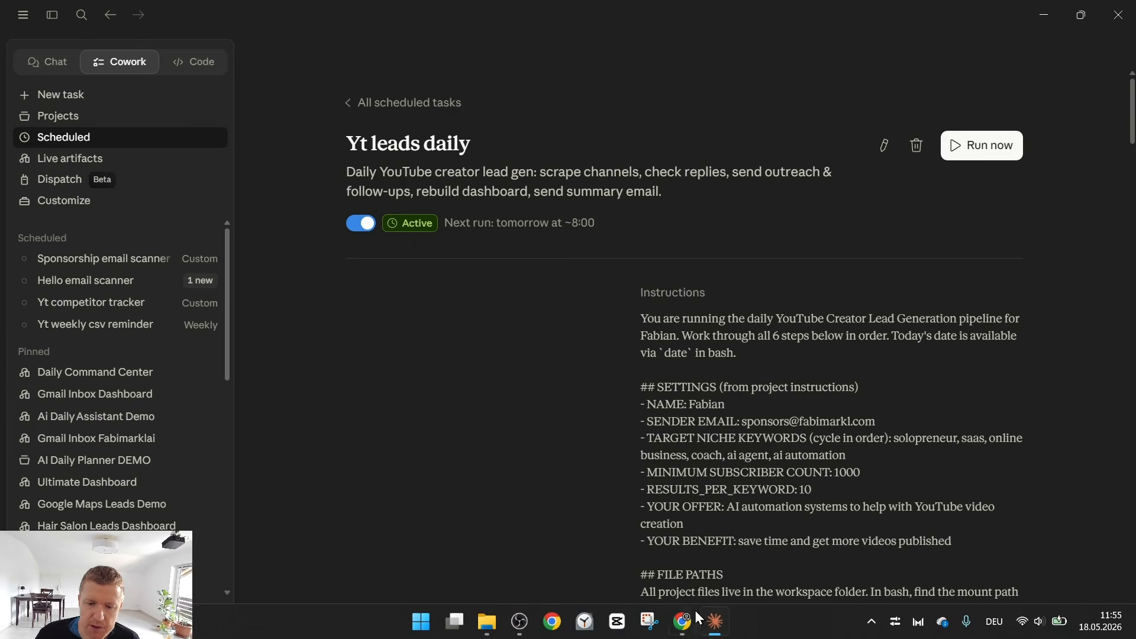
# Read Lever 3 on lowering the subscriber floor in the Scale Guide and locate MINIMUM SUBSCRIBER COUNT in the Claude task's instructions.
pyautogui.moveTo(683, 622)
pyautogui.click(642, 557)
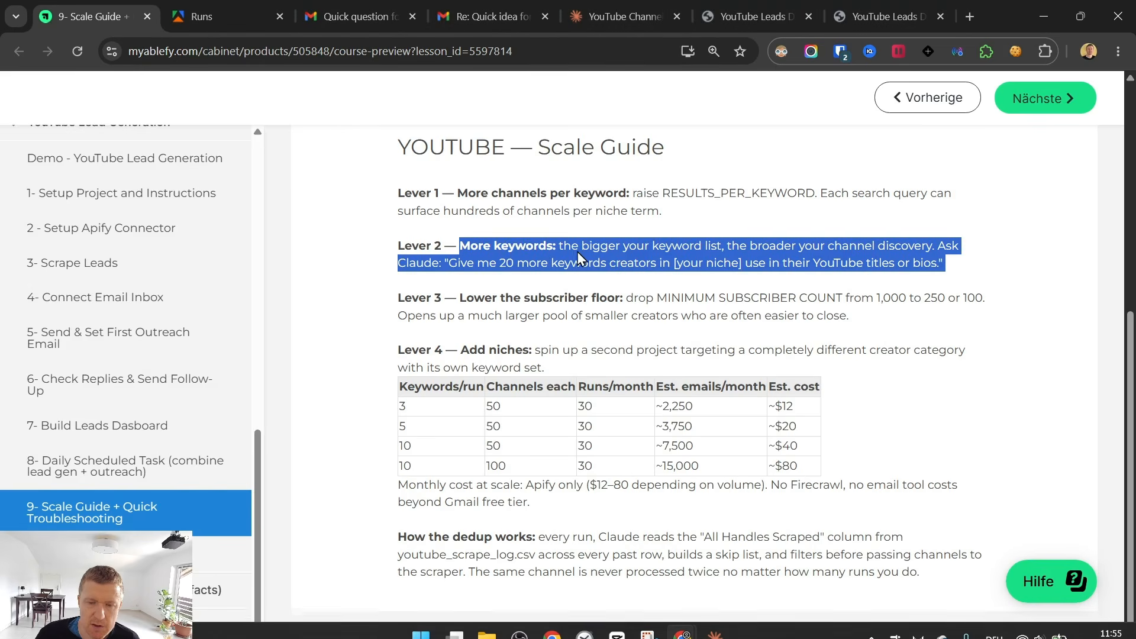
pyautogui.moveTo(460, 298); pyautogui.dragTo(621, 303)
pyautogui.click(713, 626)
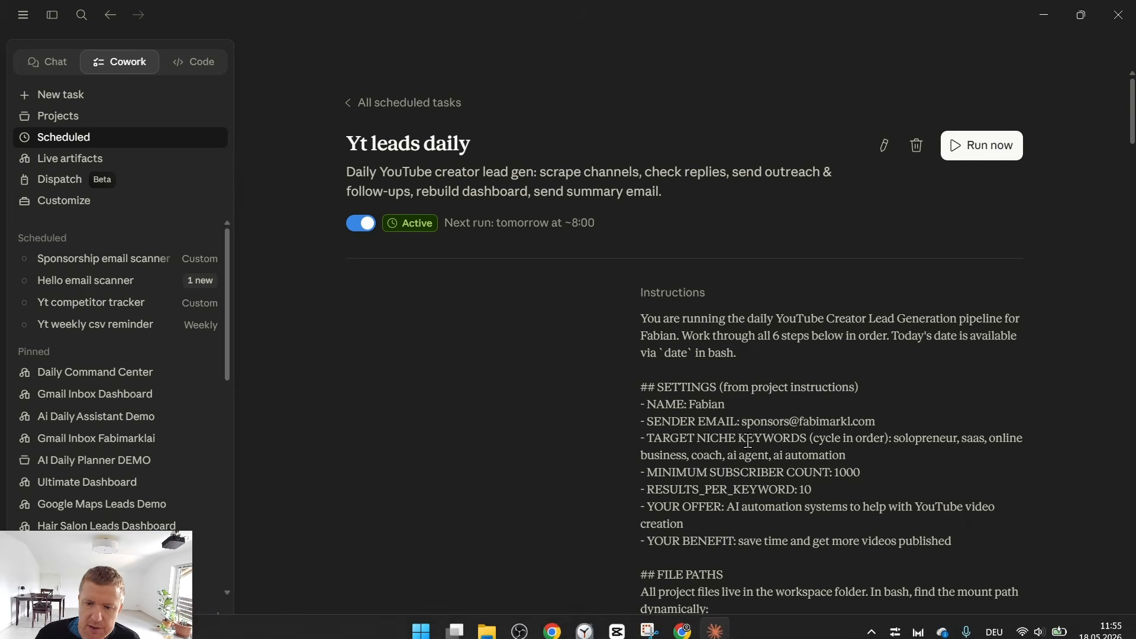
pyautogui.moveTo(648, 472); pyautogui.dragTo(863, 488)
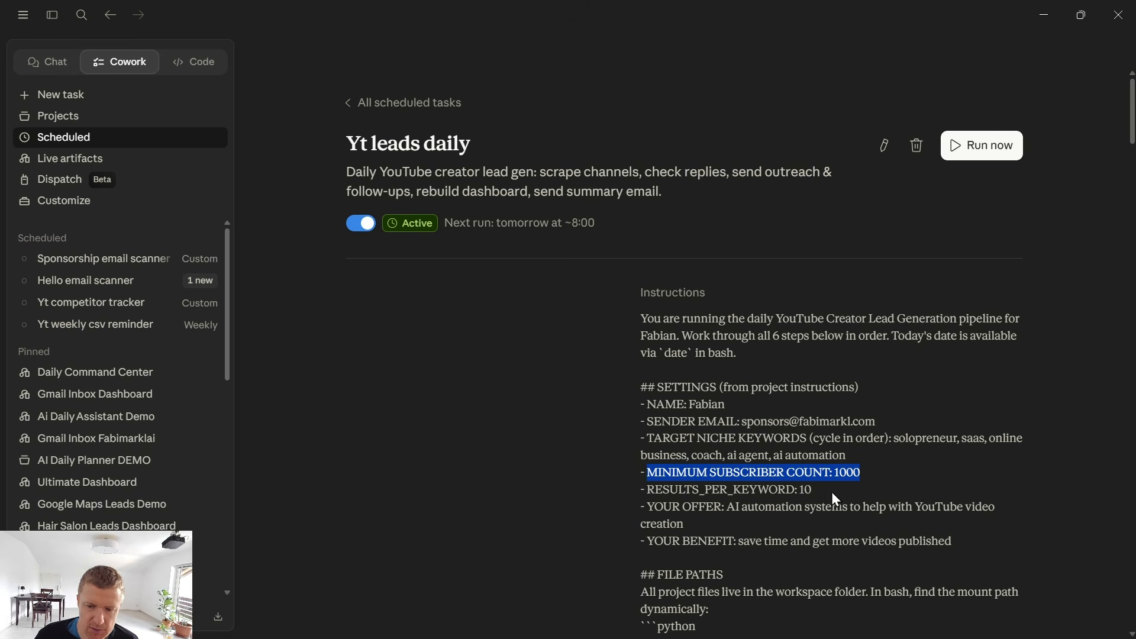
# Return to the Scale Guide in the browser and examine Lever 4 on adding niches, the cost table and how the dedup works.
pyautogui.click(682, 619)
pyautogui.click(694, 547)
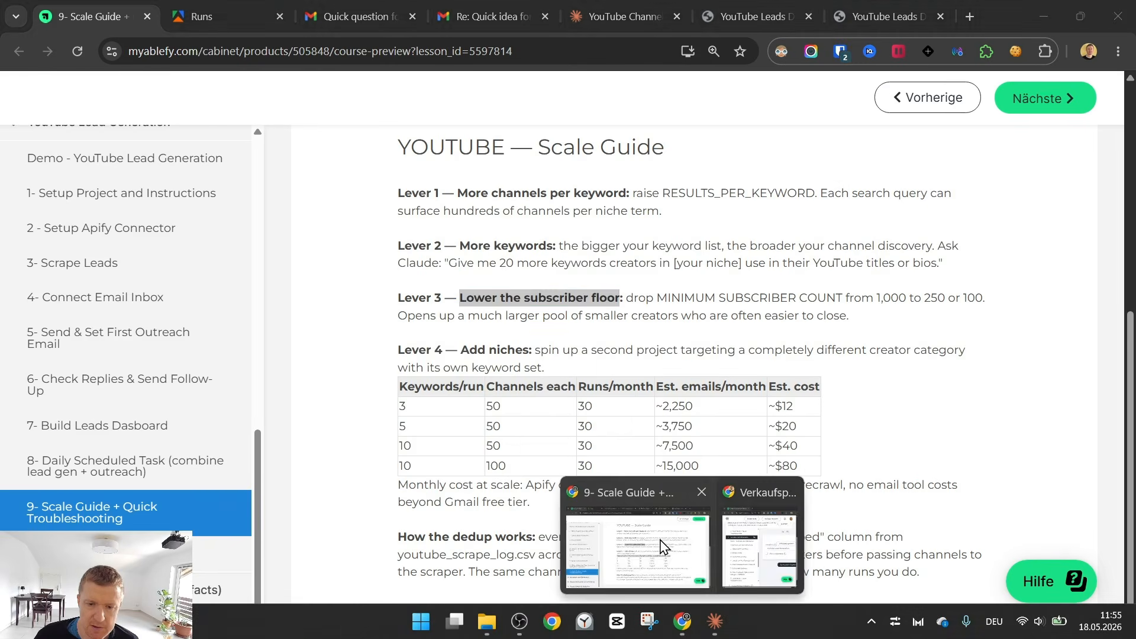
pyautogui.moveTo(462, 349); pyautogui.dragTo(687, 375)
pyautogui.click(686, 367)
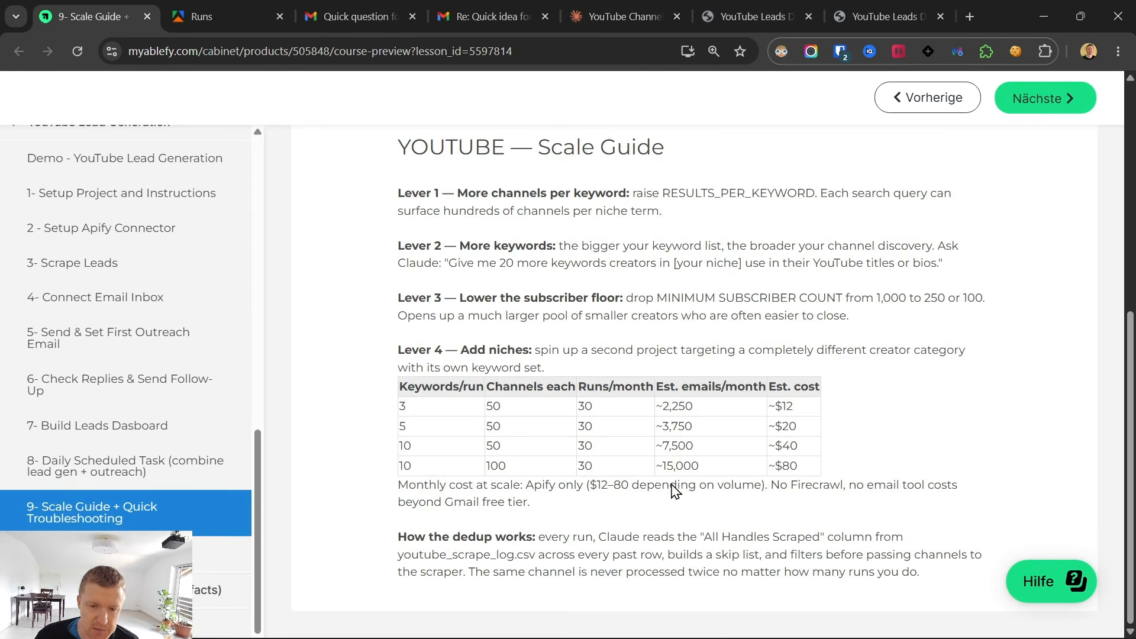
pyautogui.moveTo(389, 545); pyautogui.dragTo(906, 588)
pyautogui.click(905, 587)
pyautogui.scroll(5, 689, 453)
pyautogui.scroll(-5, 690, 453)
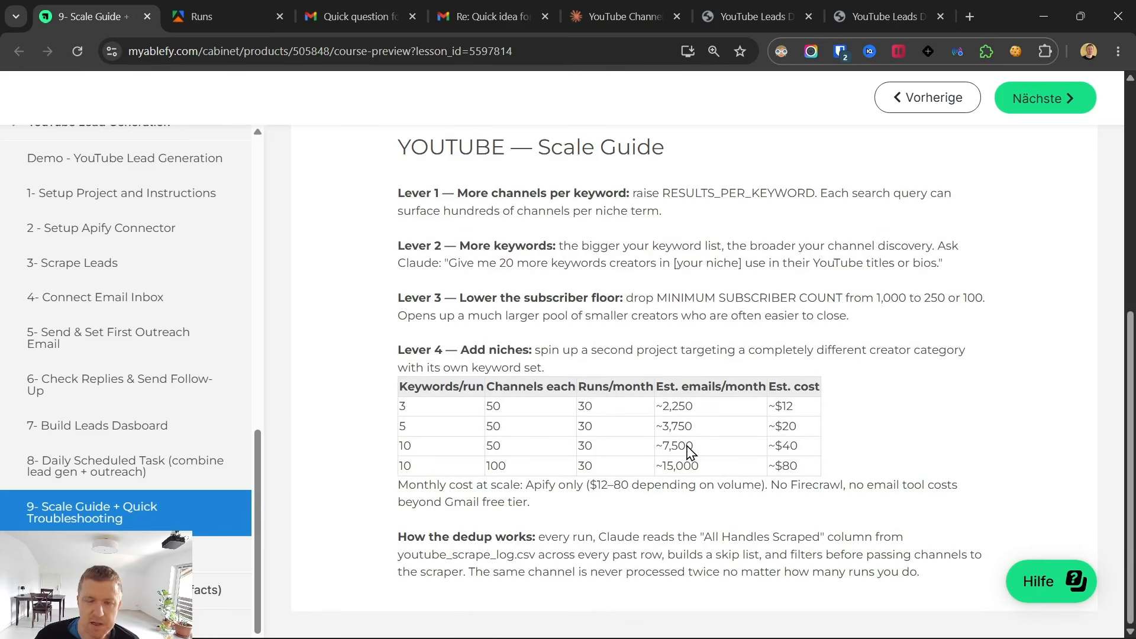
# Open the YouTube Leads Dashboard in the browser and review its summary cards and All Leads table, rechecking the scheduled task in Claude.
pyautogui.click(723, 631)
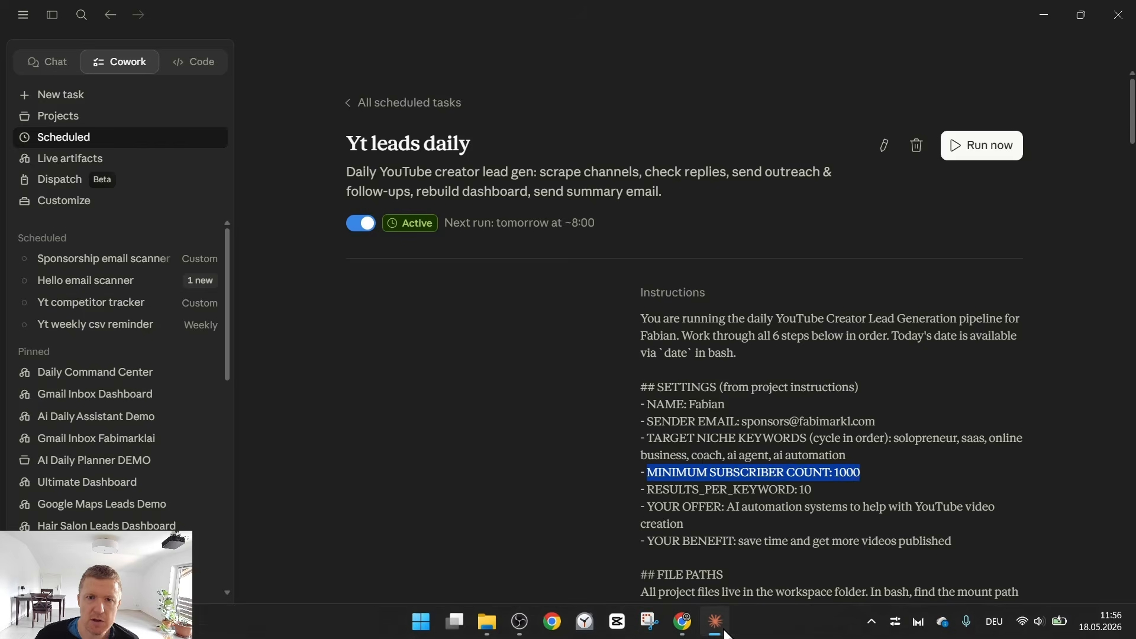
pyautogui.click(723, 631)
pyautogui.click(747, 17)
pyautogui.scroll(6, 211, 210)
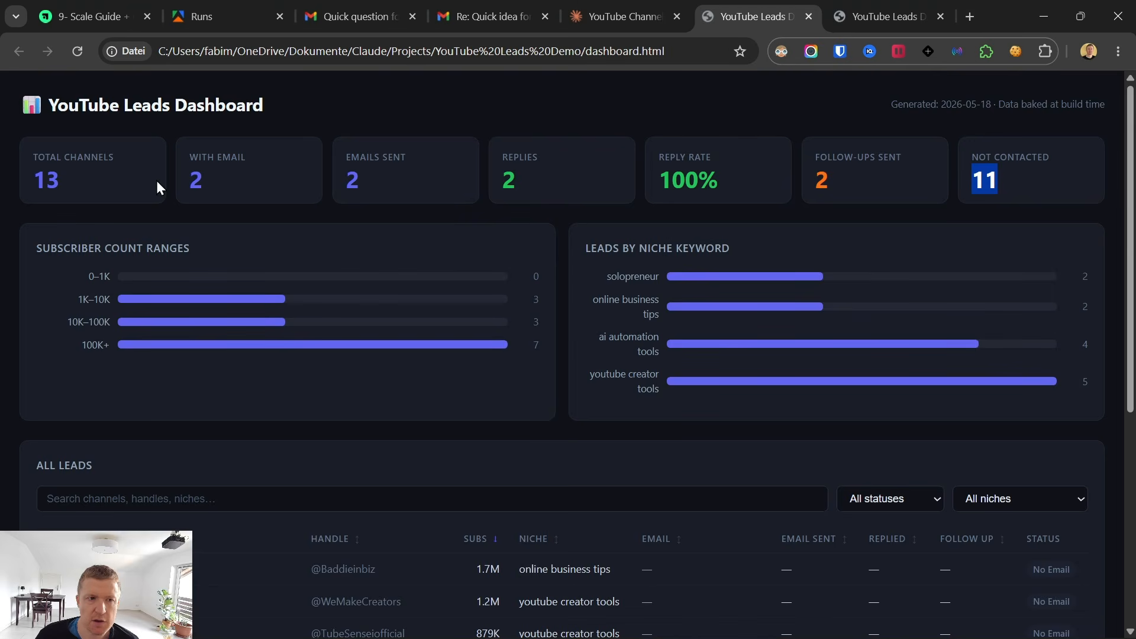
pyautogui.scroll(-6, 680, 470)
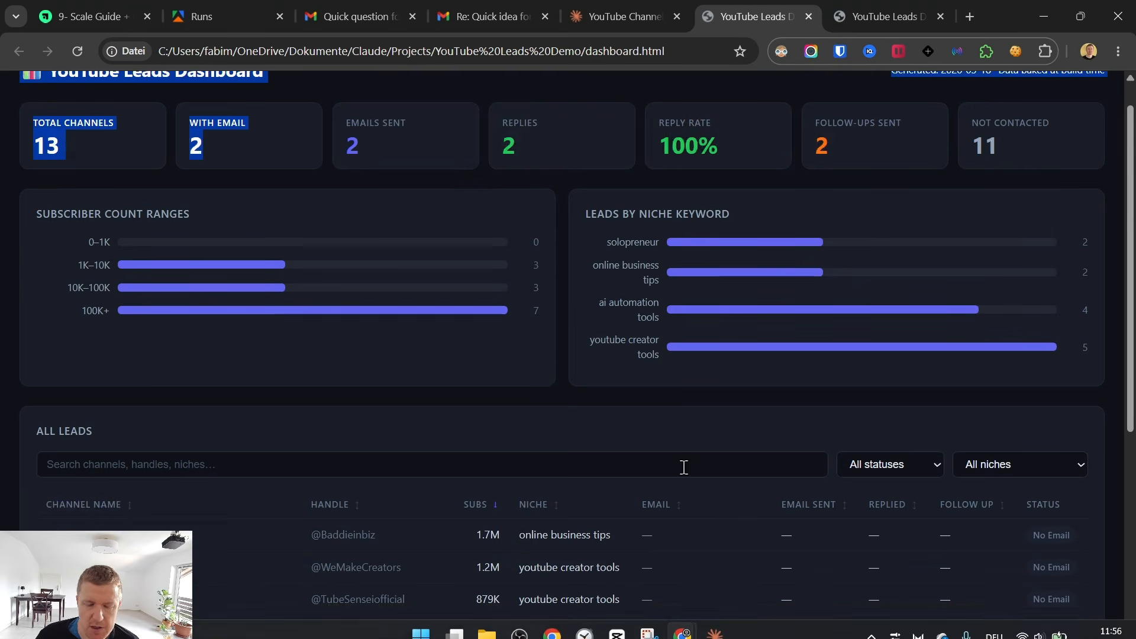
pyautogui.click(714, 622)
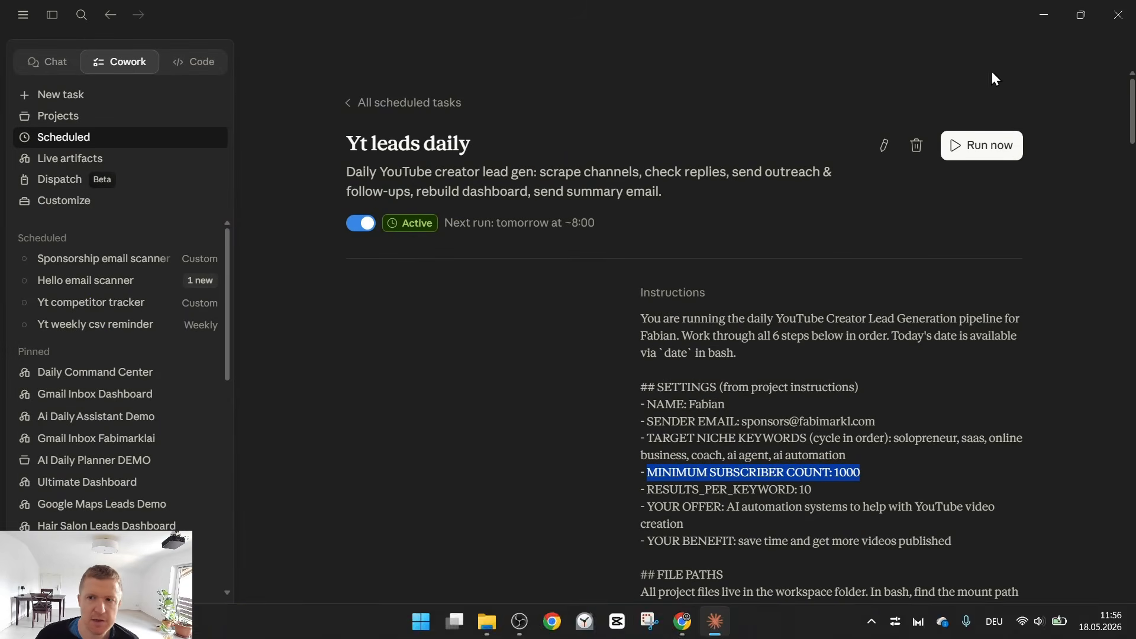
pyautogui.click(1043, 16)
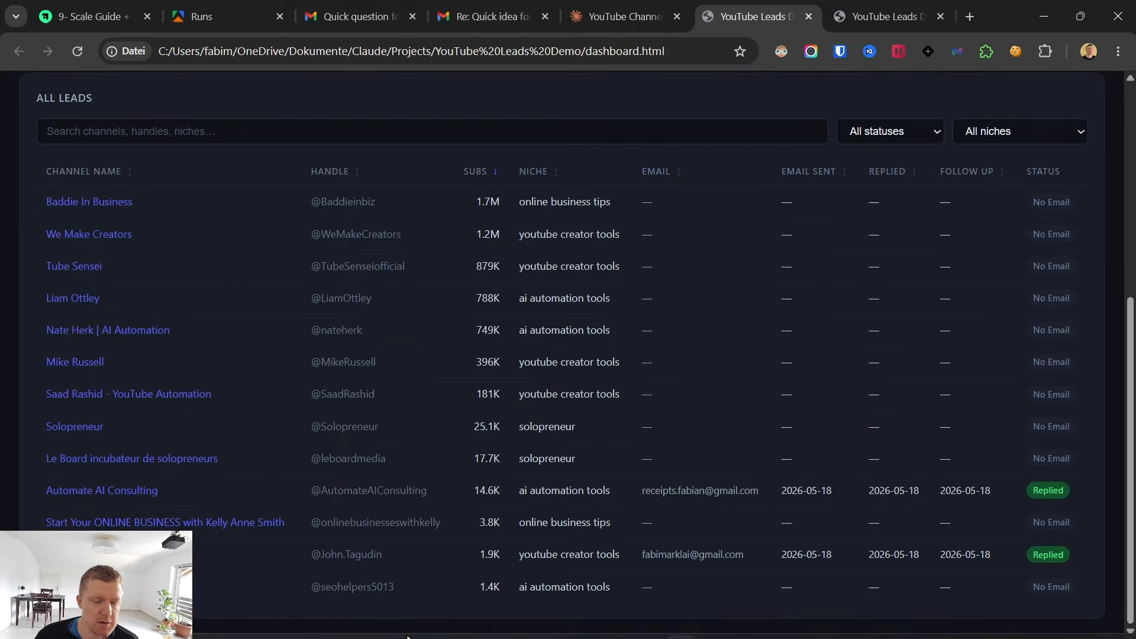